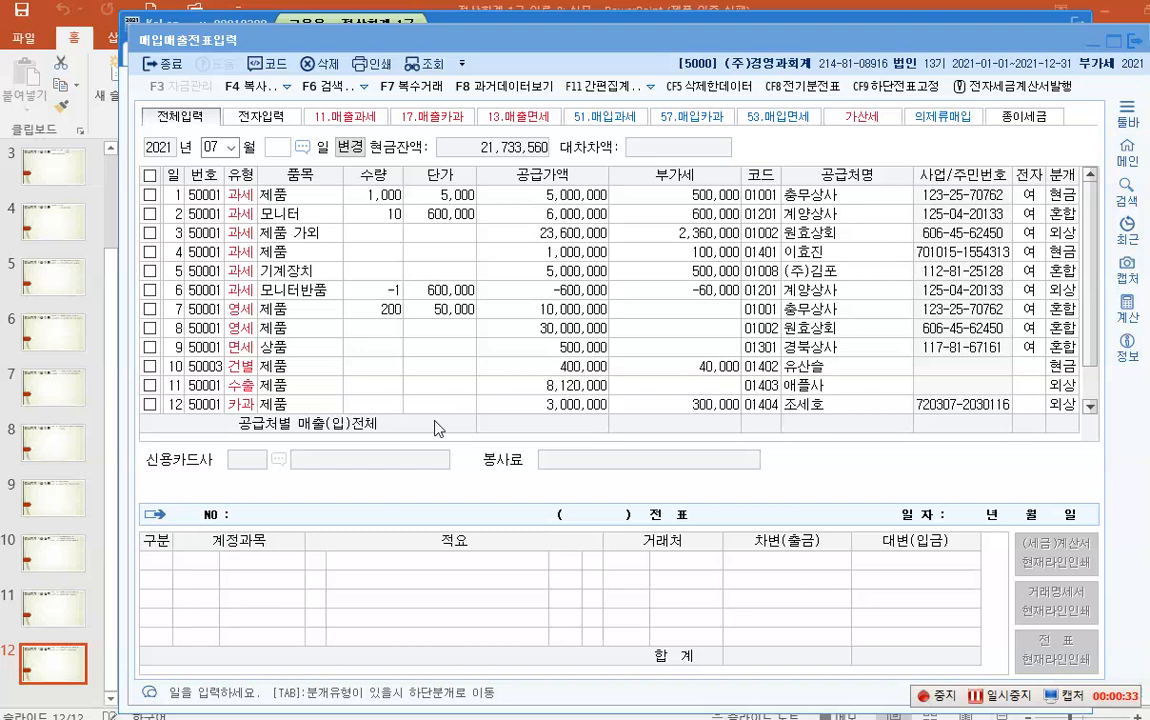
# - Start a purchase voucher for August 1 with the VAT type 51 과세 (taxable purchase)
pyautogui.click(230, 147)
pyautogui.click(222, 262)
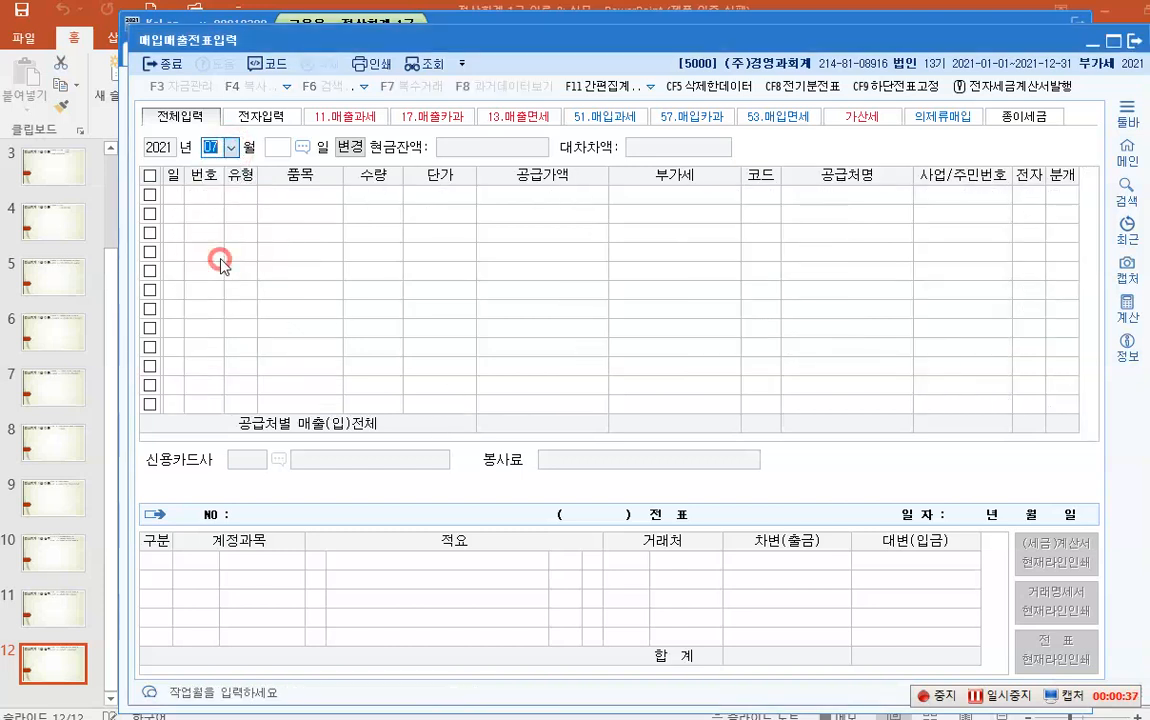
pyautogui.write('08')
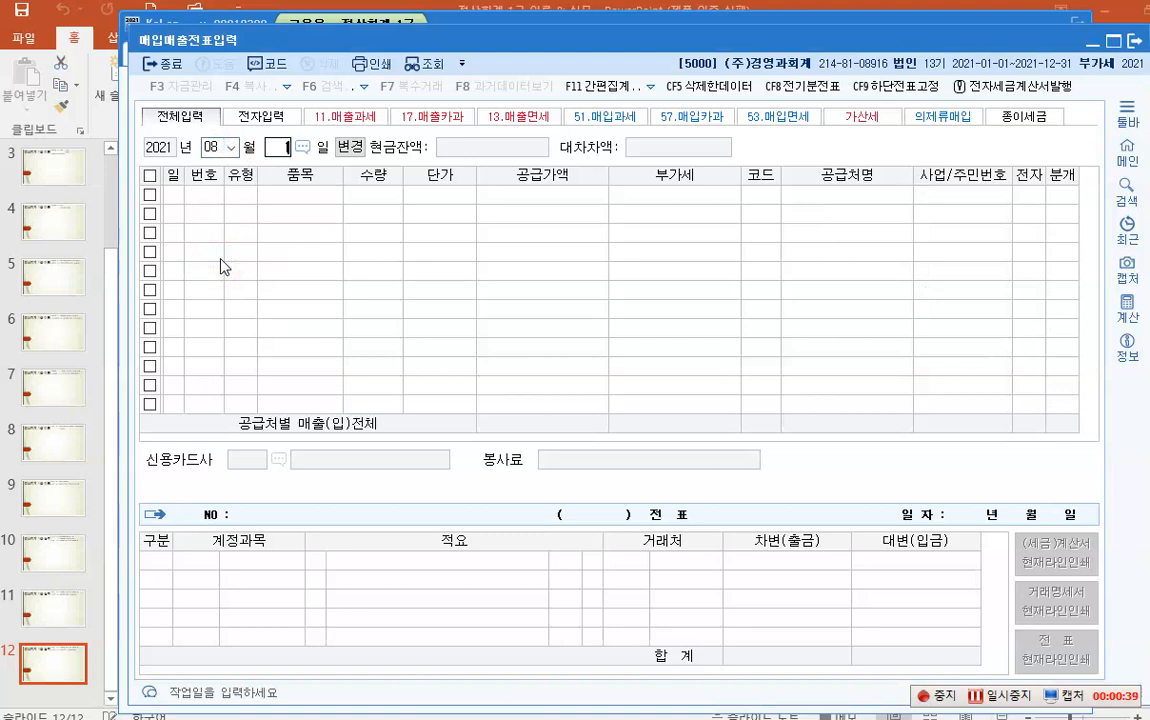
pyautogui.write('1')
pyautogui.press('Return')
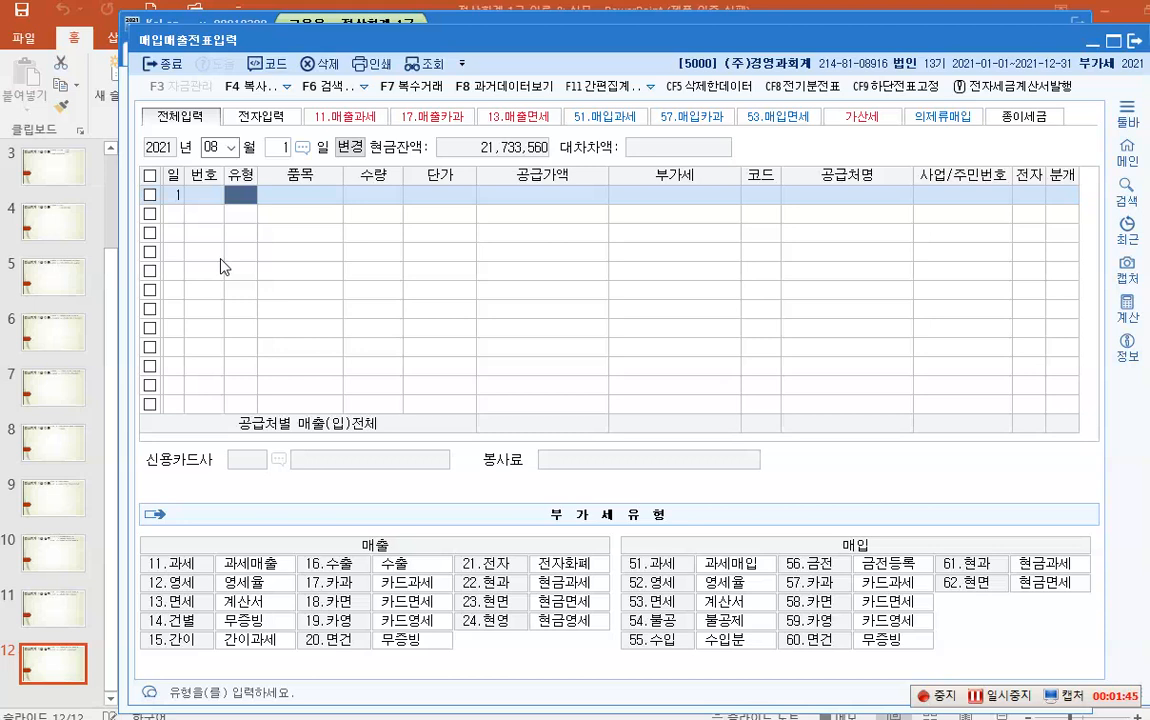
pyautogui.write('11')
pyautogui.press('Return')
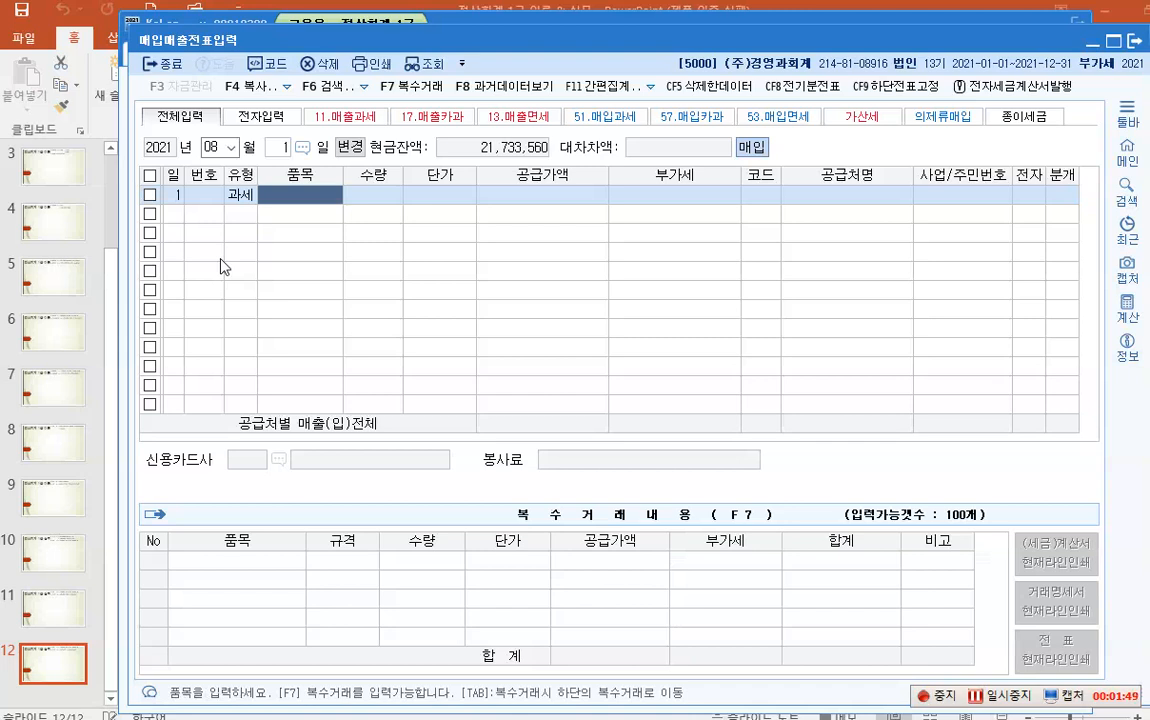
# - Enter 원재료 as the August 1 item with quantity 200 and unit price 5,000, accepting the calculated supply amount and VAT
pyautogui.write('원젤')
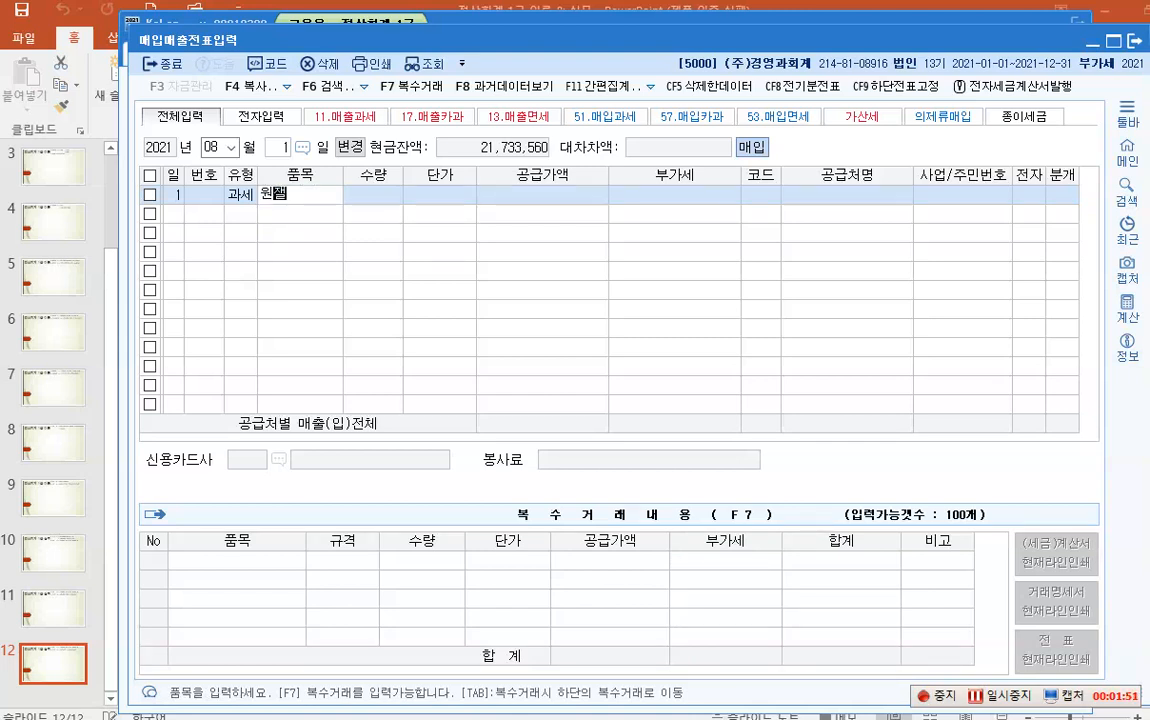
pyautogui.write('료')
pyautogui.press('Return')
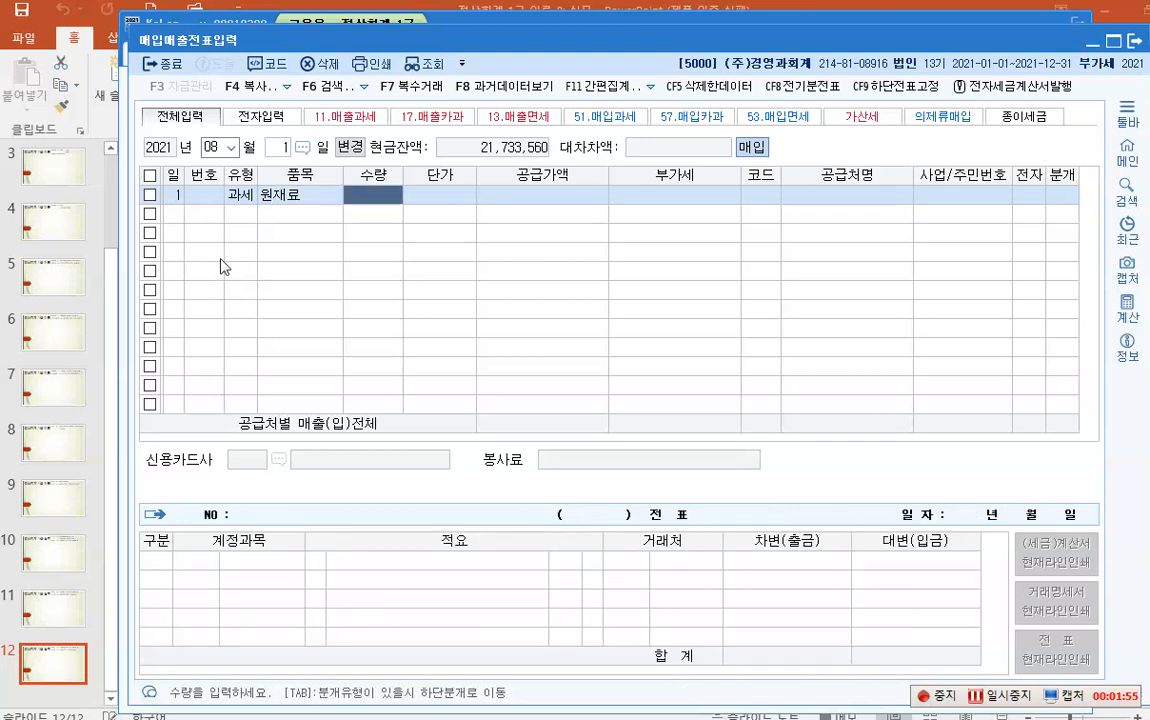
pyautogui.write('2000000')
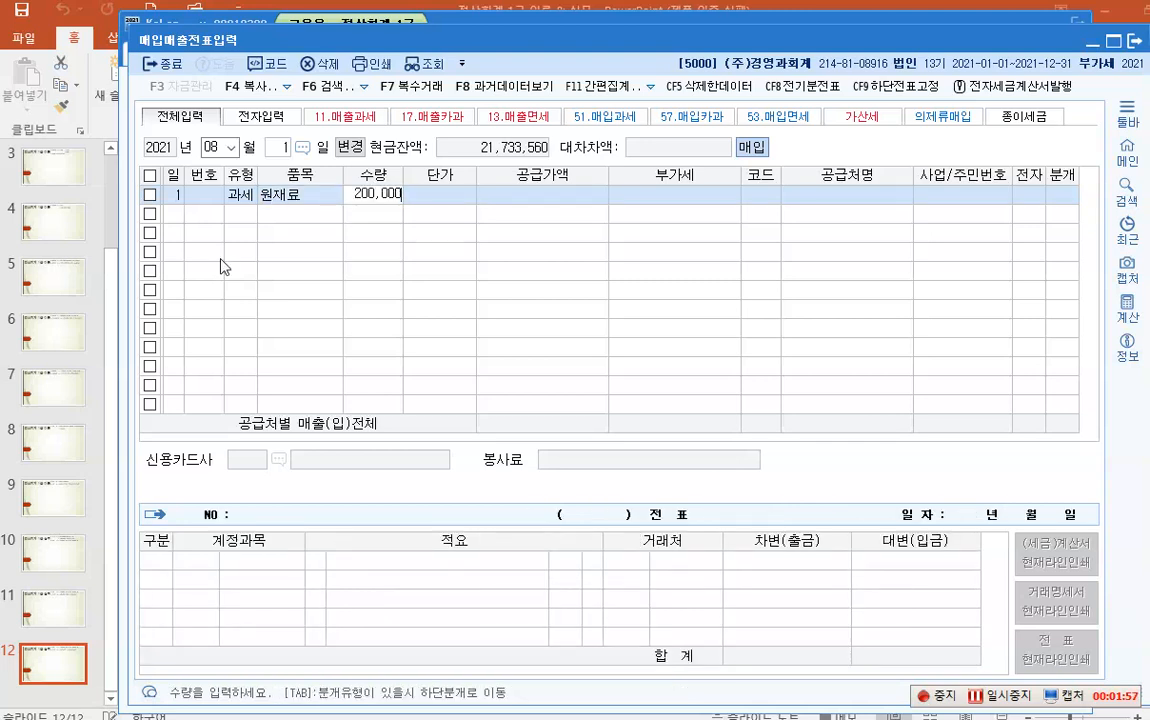
pyautogui.press('BackSpace')
pyautogui.press('BackSpace')
pyautogui.press('BackSpace')
pyautogui.press('Return')
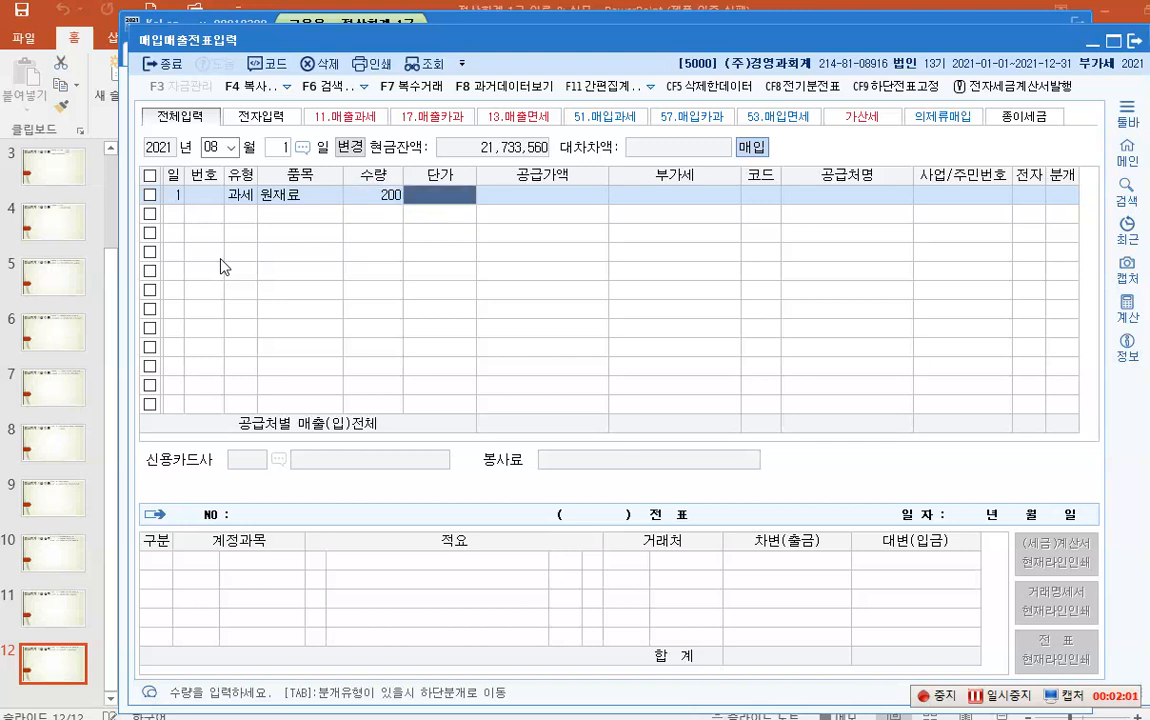
pyautogui.write('5000')
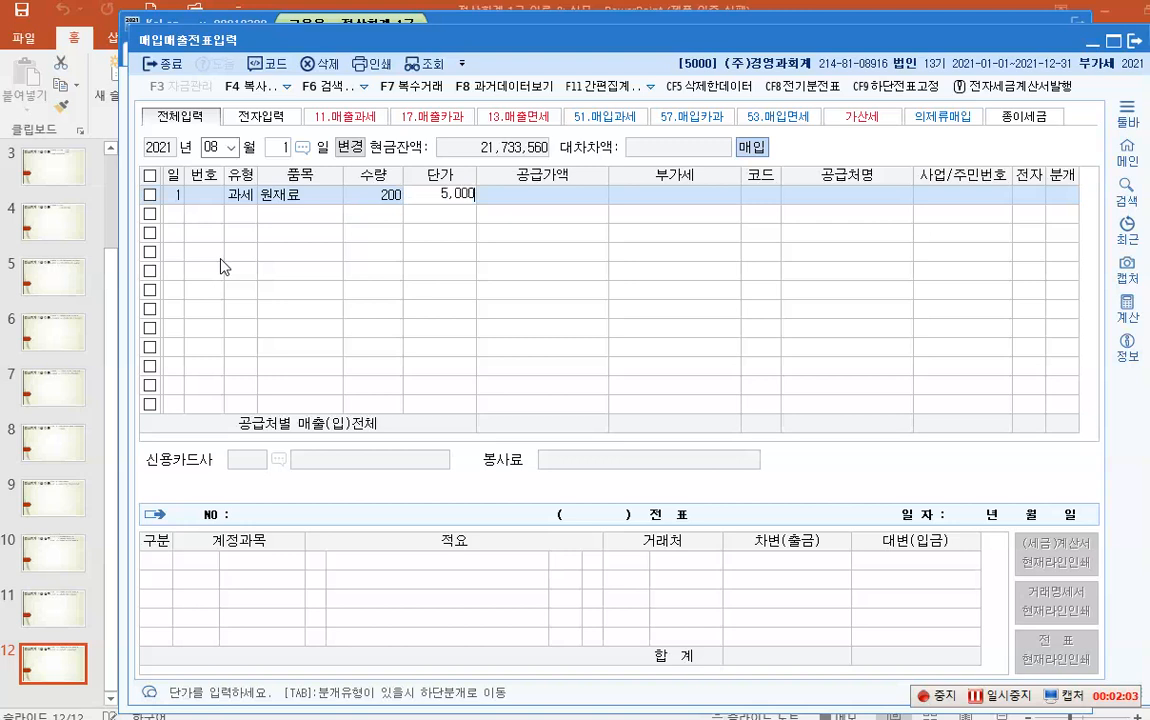
pyautogui.press('Return')
pyautogui.press('Return')
pyautogui.press('Return')
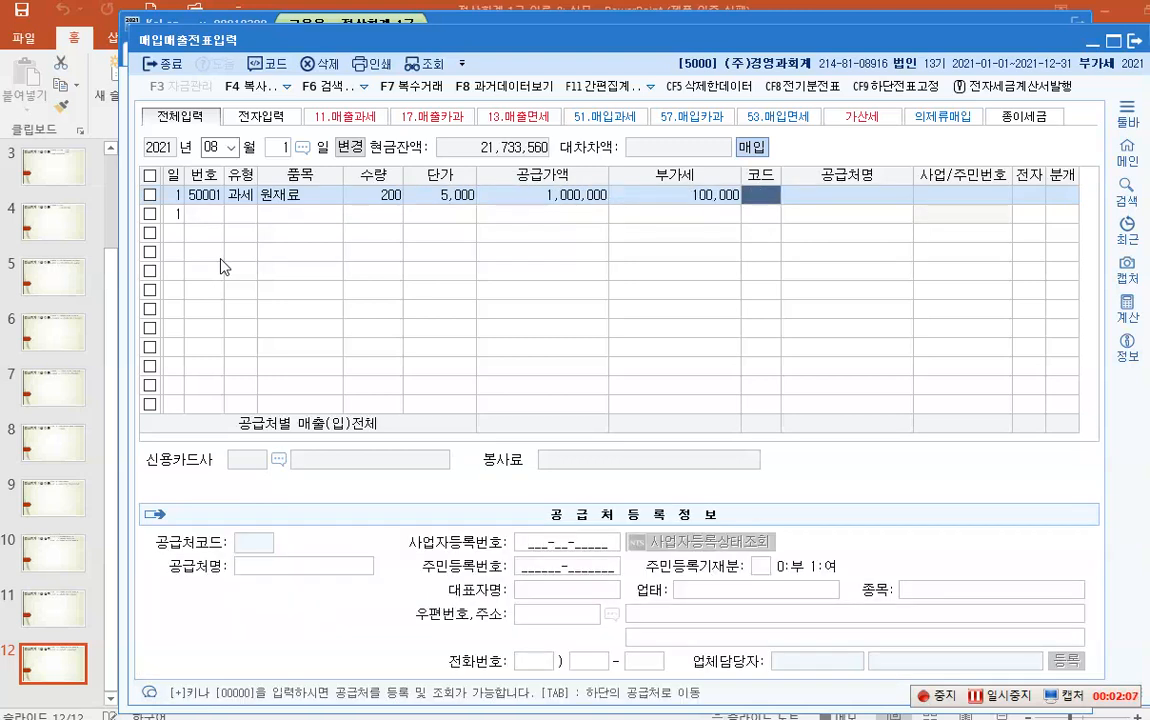
# - Look up 영동 and assign (주)영동 as the supplier of the August 1 voucher
pyautogui.press('F2')
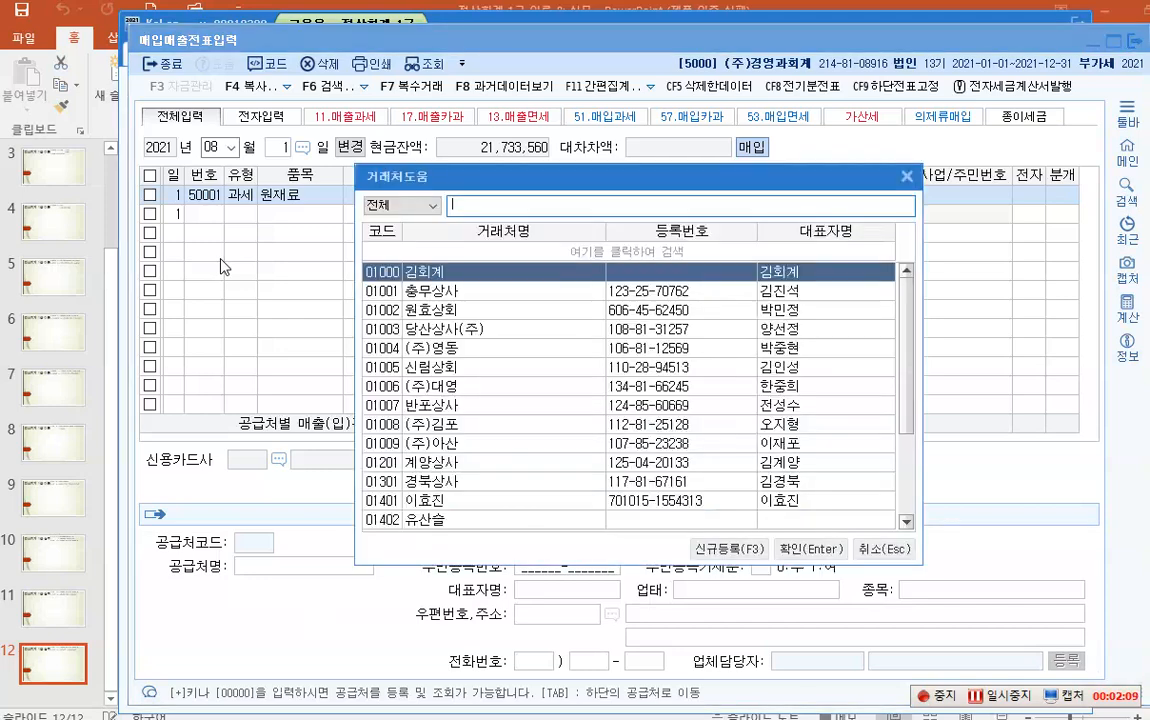
pyautogui.write('영동')
pyautogui.press('Return')
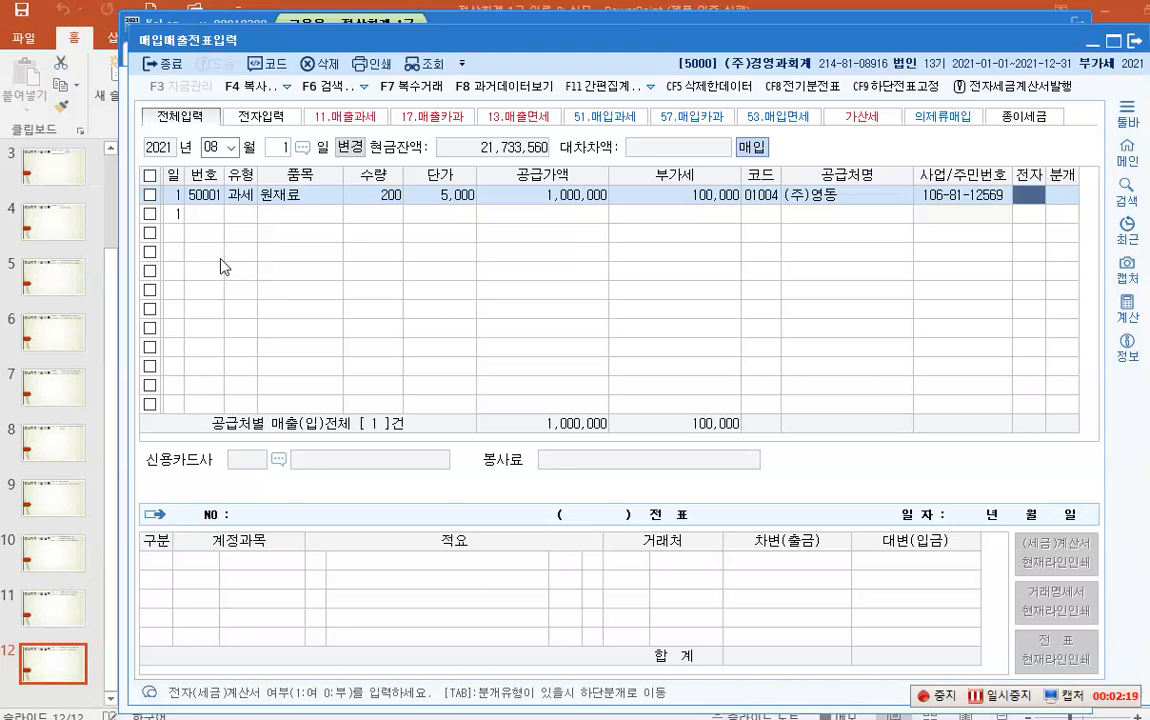
# - Mark the (주)영동 voucher as an electronic invoice (여) and set its journal type to 외상
pyautogui.write('1')
pyautogui.press('Return')
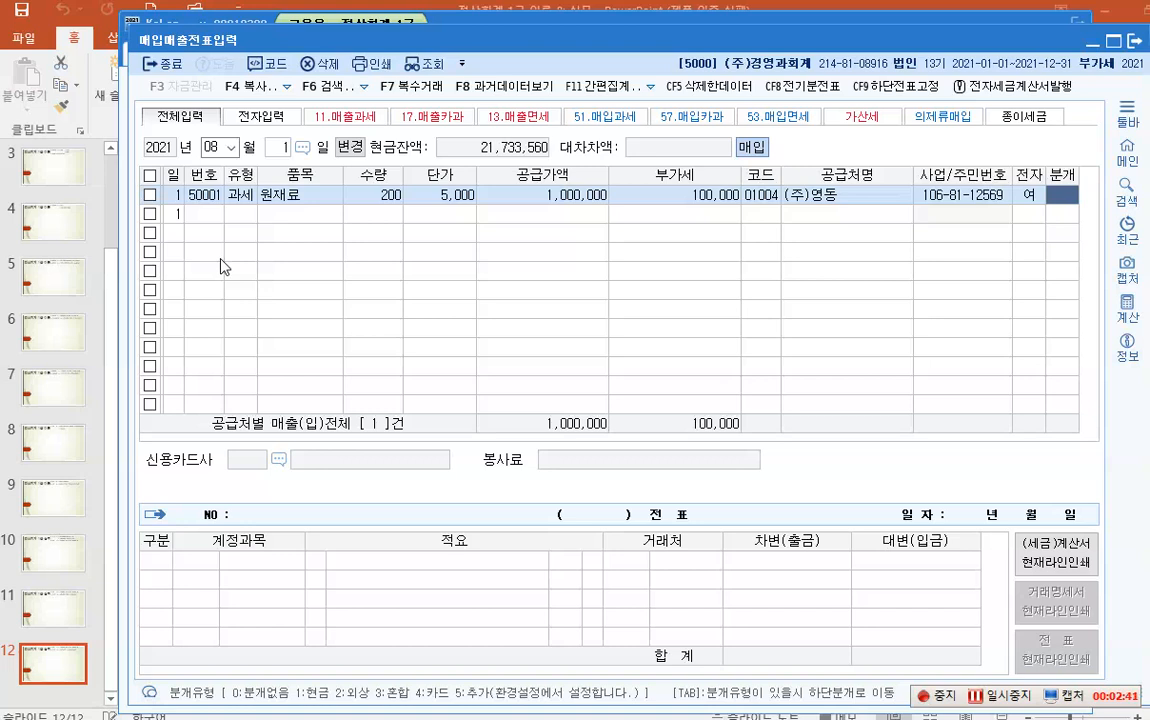
pyautogui.write('2')
pyautogui.press('Return')
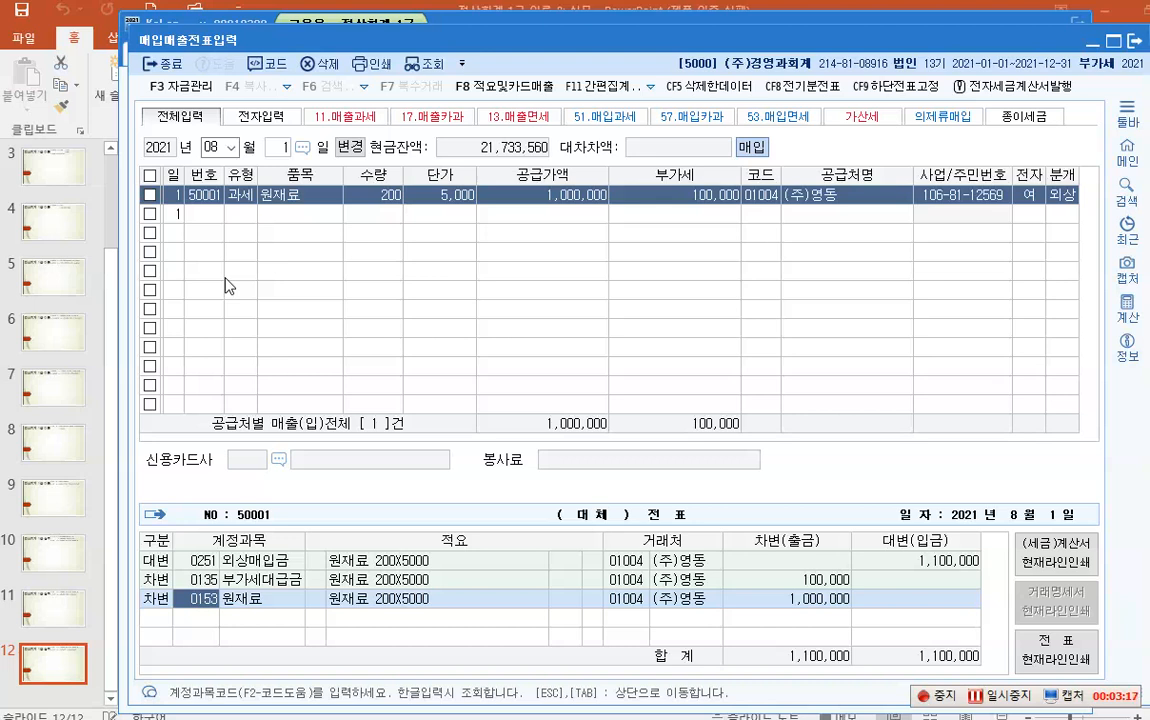
# - Start a voucher for August 2 with the VAT type 51 과세 (taxable purchase)
pyautogui.click(278, 148)
pyautogui.write('2')
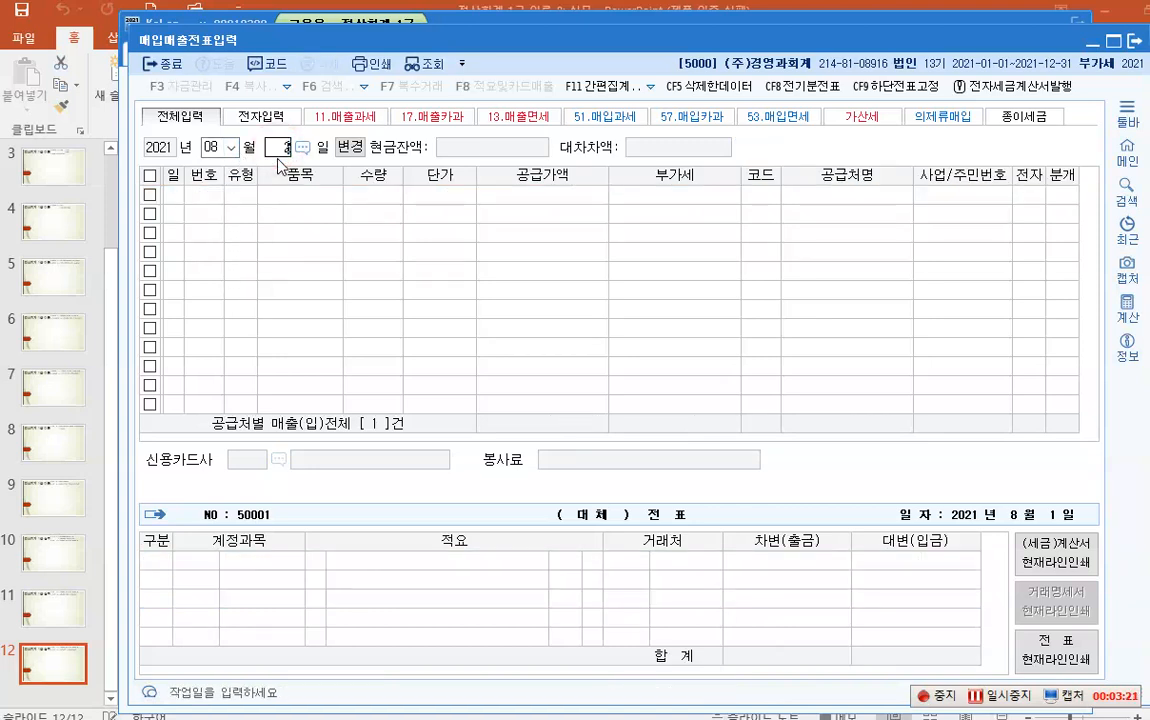
pyautogui.press('Return')
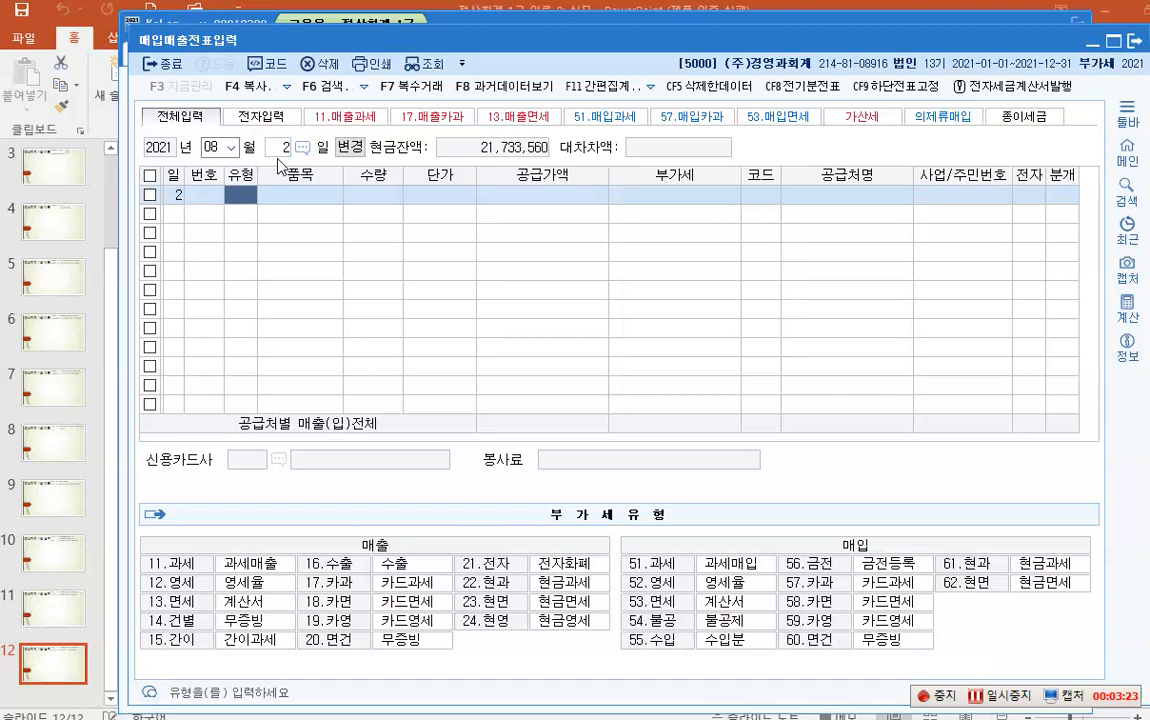
pyautogui.write('51')
pyautogui.press('Return')
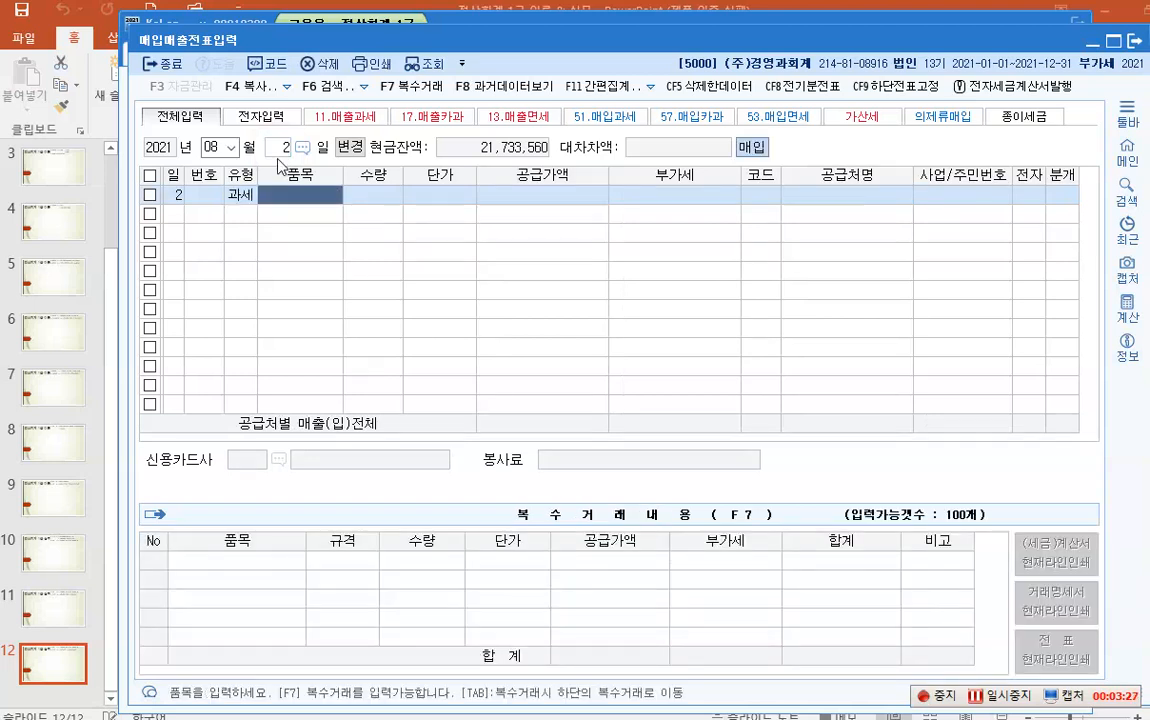
# - Enter 원재료 as the August 2 item with a supply amount of 5,000,000, leaving quantity and unit price blank
pyautogui.write('원재료')
pyautogui.press('Return')
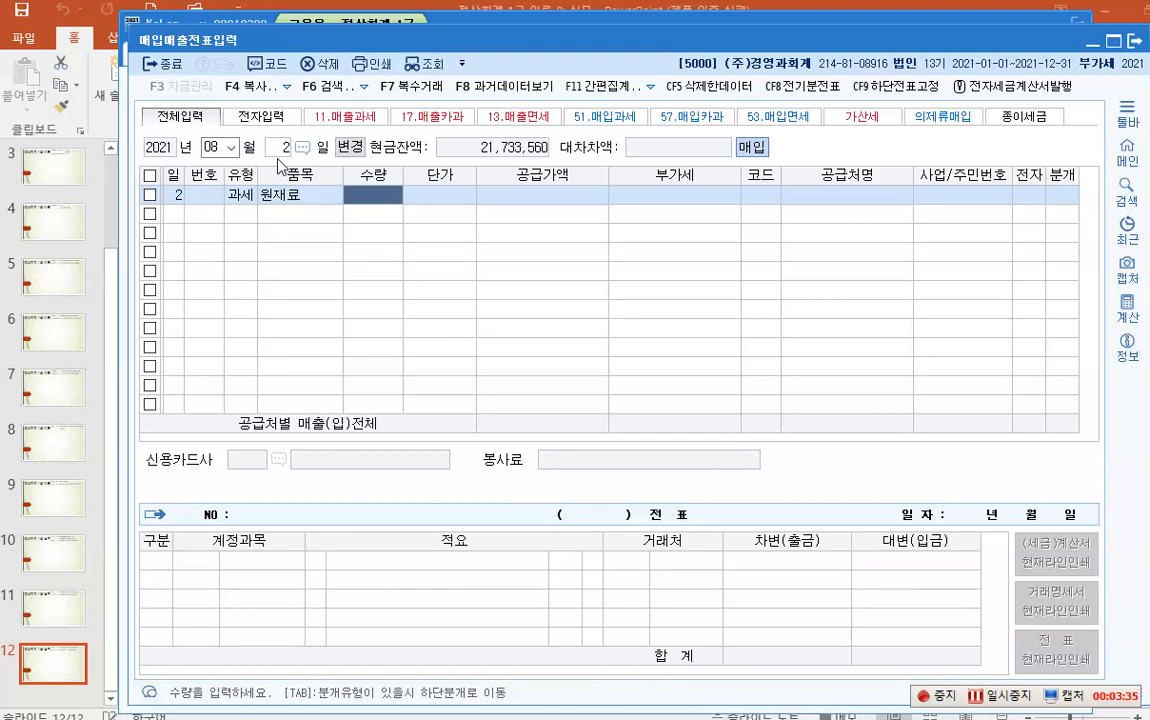
pyautogui.press('Return')
pyautogui.press('Return')
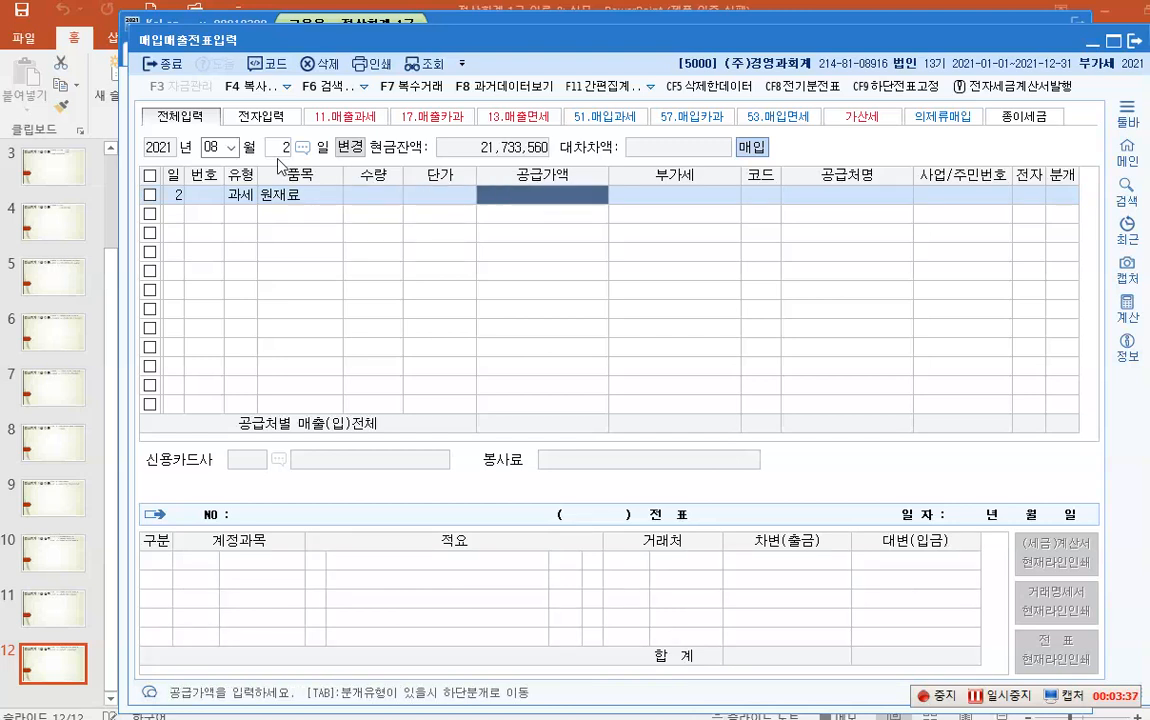
pyautogui.write('5000000')
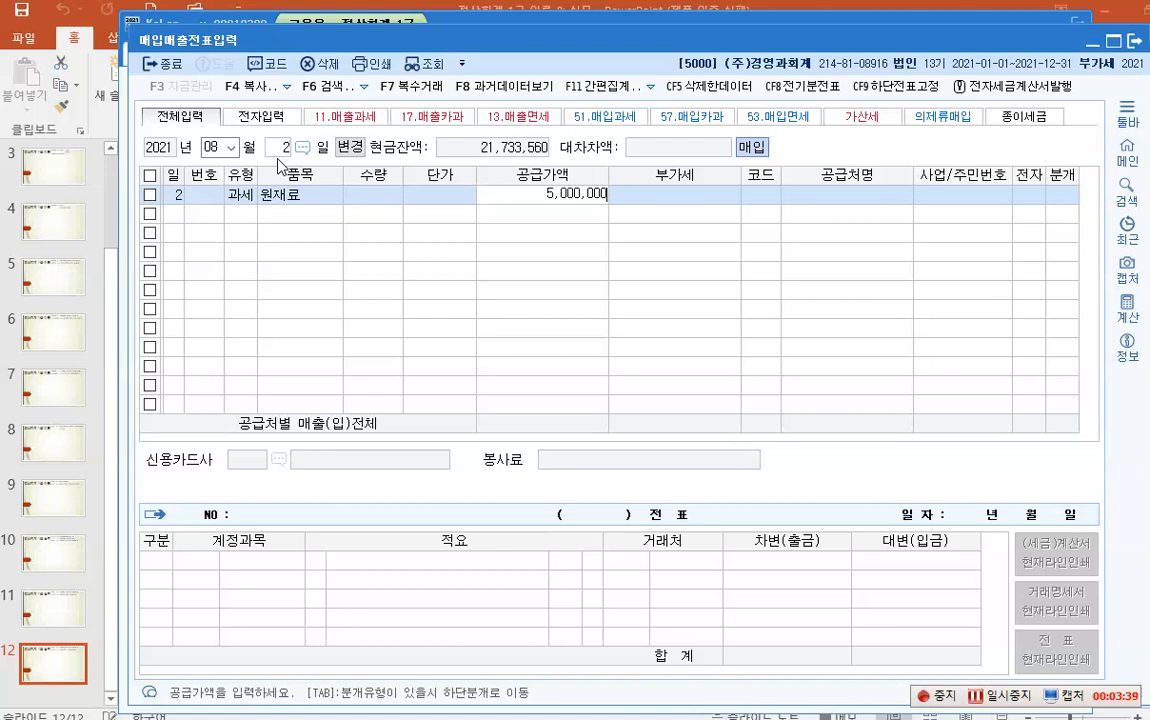
pyautogui.press('Return')
pyautogui.press('Return')
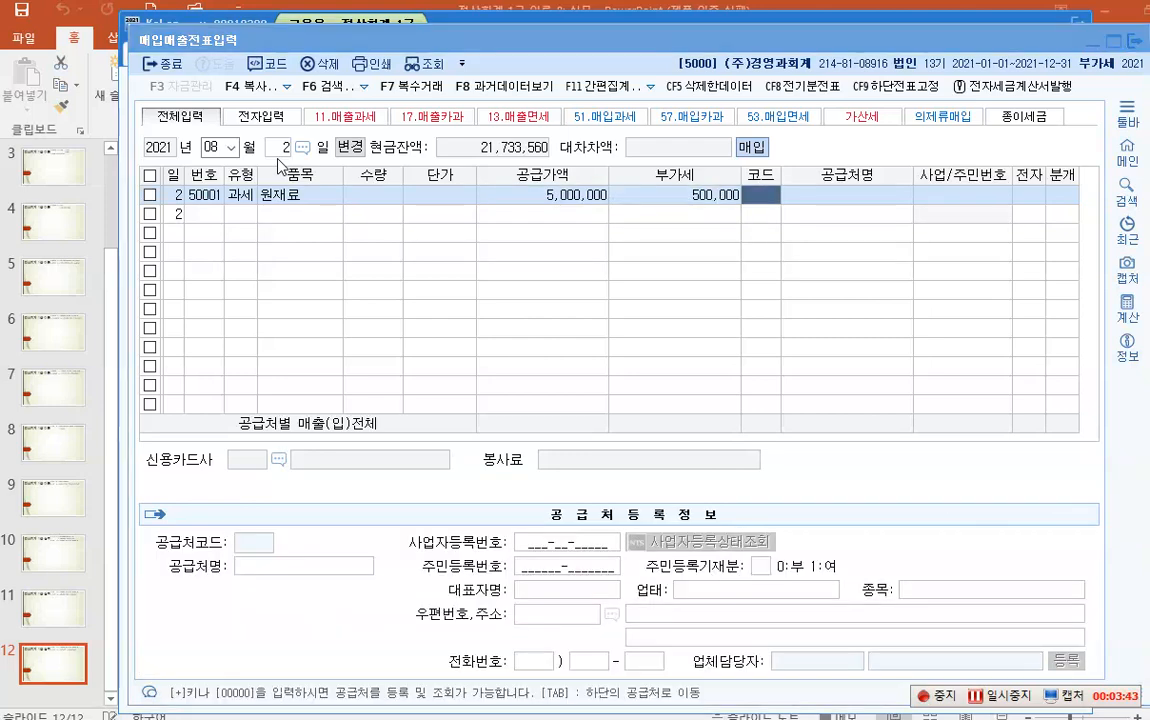
# - Look up 대영 and assign (주)대영 as the supplier of the August 2 voucher
pyautogui.press('F2')
pyautogui.write('대영')
pyautogui.press('Return')
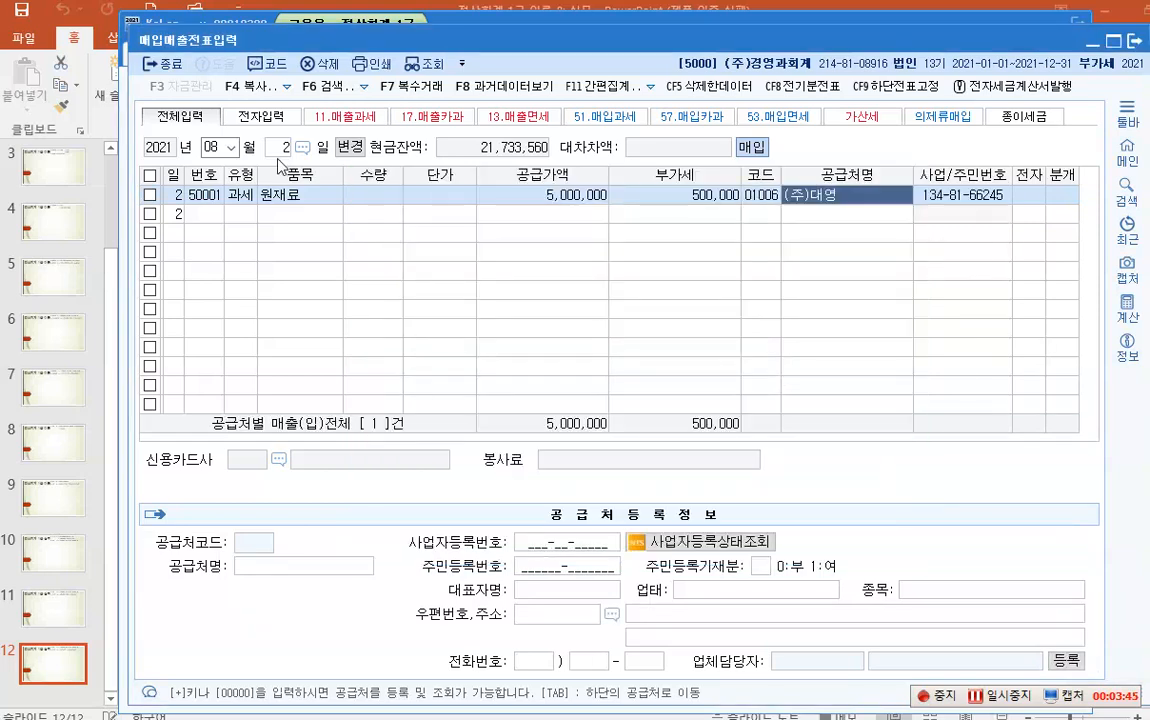
pyautogui.press('Return')
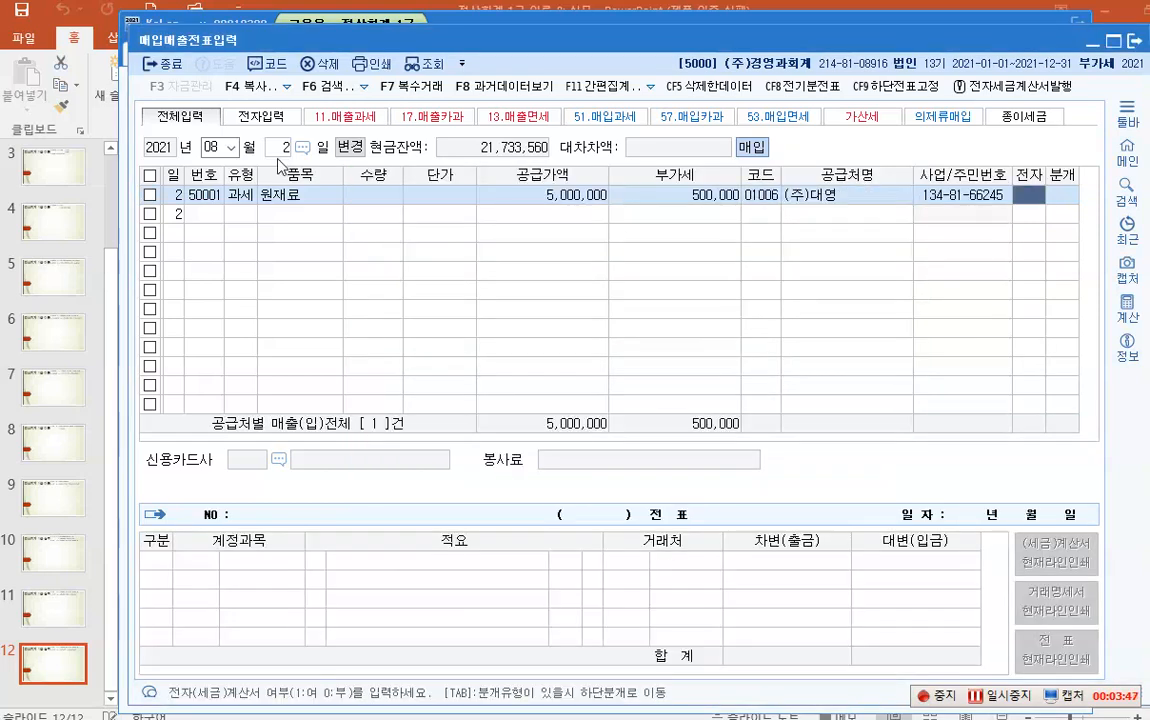
# - Mark the (주)대영 voucher as an electronic invoice (여) and set its journal type to 혼합
pyautogui.write('1')
pyautogui.press('Return')
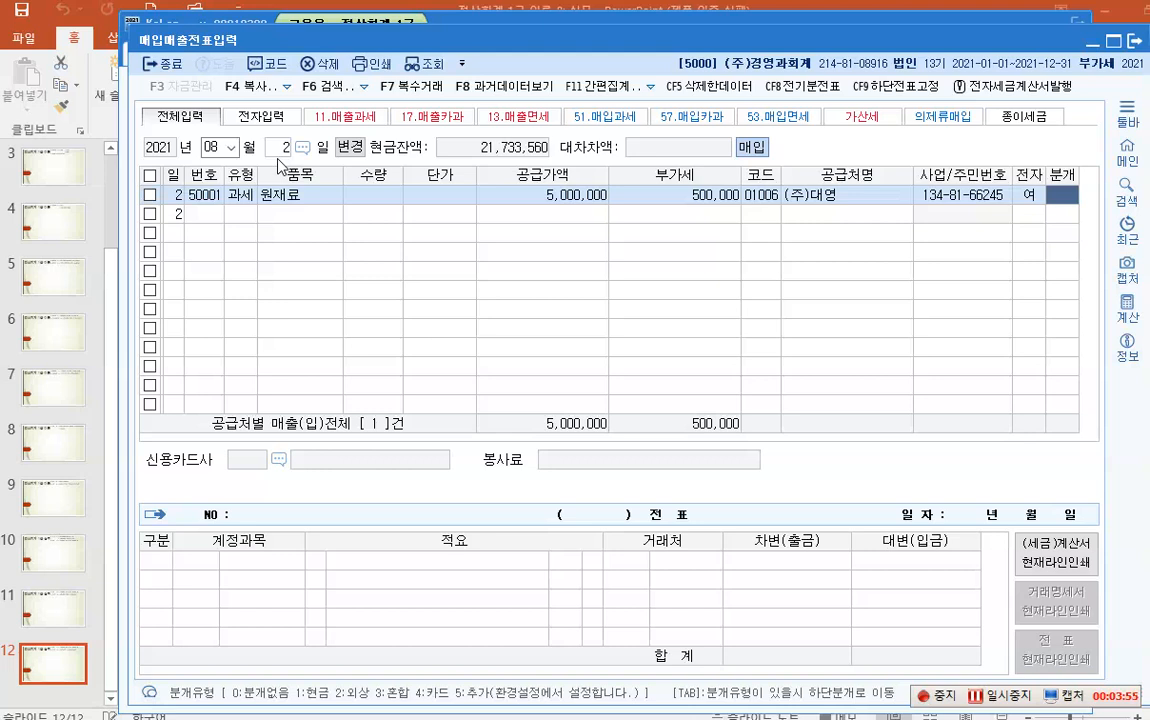
pyautogui.write('3')
pyautogui.press('Return')
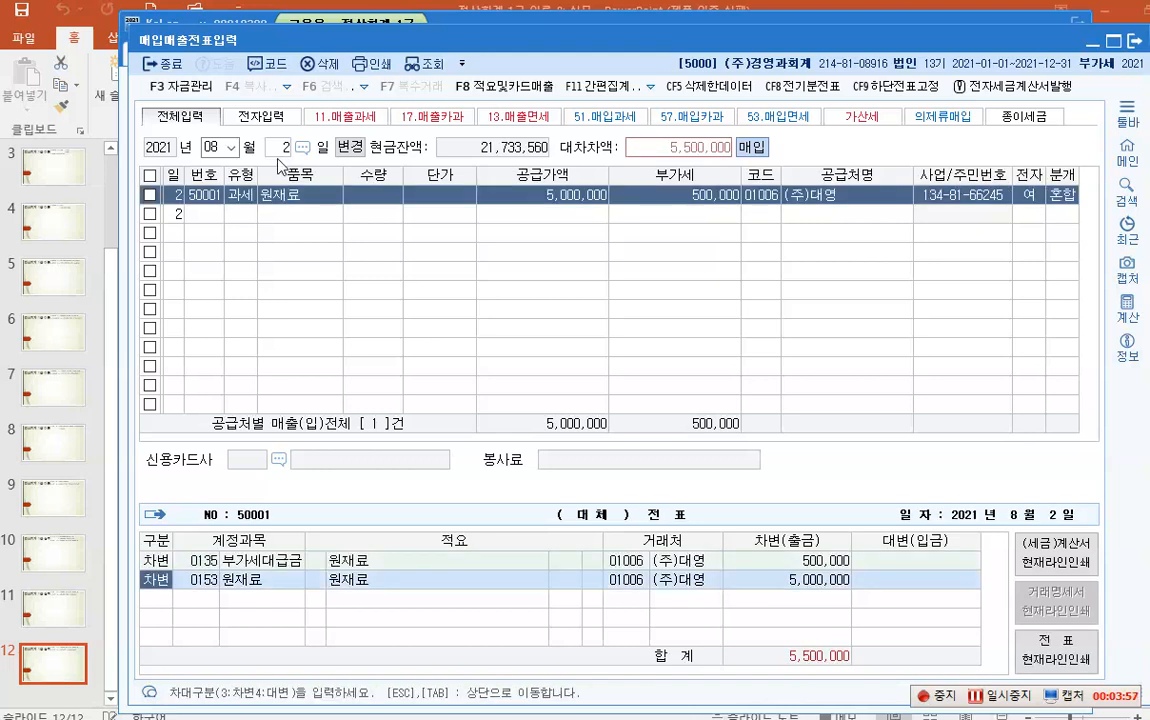
# - Add a credit (대변) line for account 0131 선급금 with an amount of 1,000,000 to the August 2 journal entry
pyautogui.press('Return')
pyautogui.press('Return')
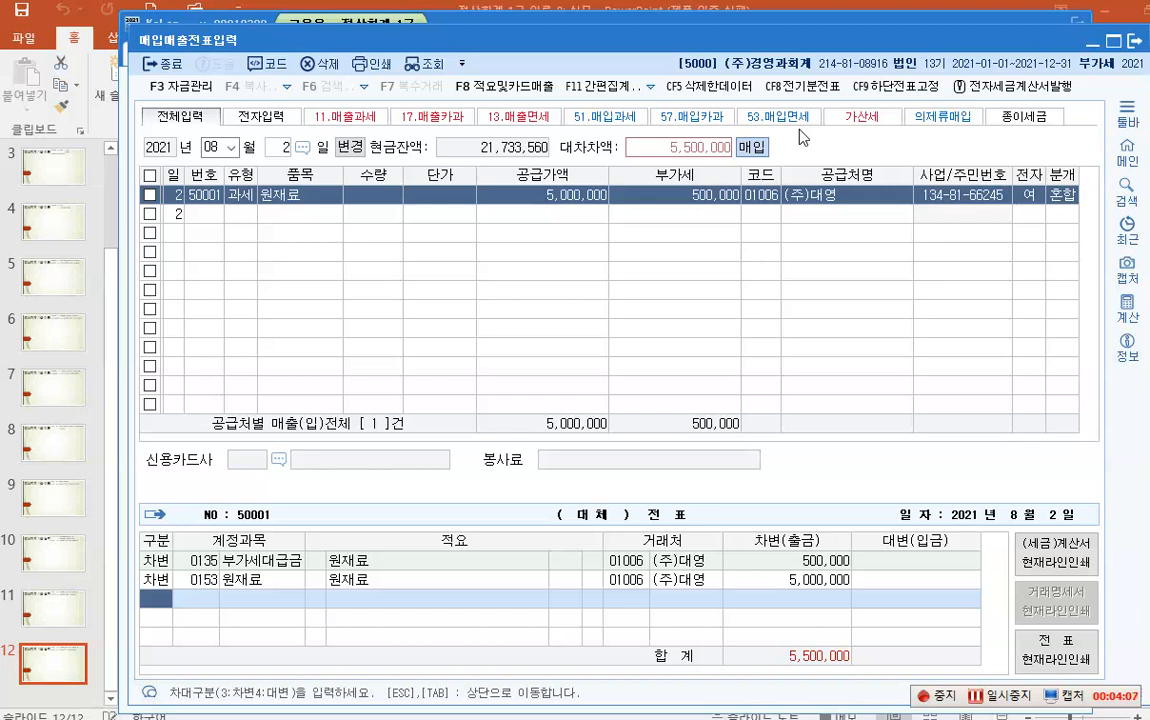
pyautogui.write('4')
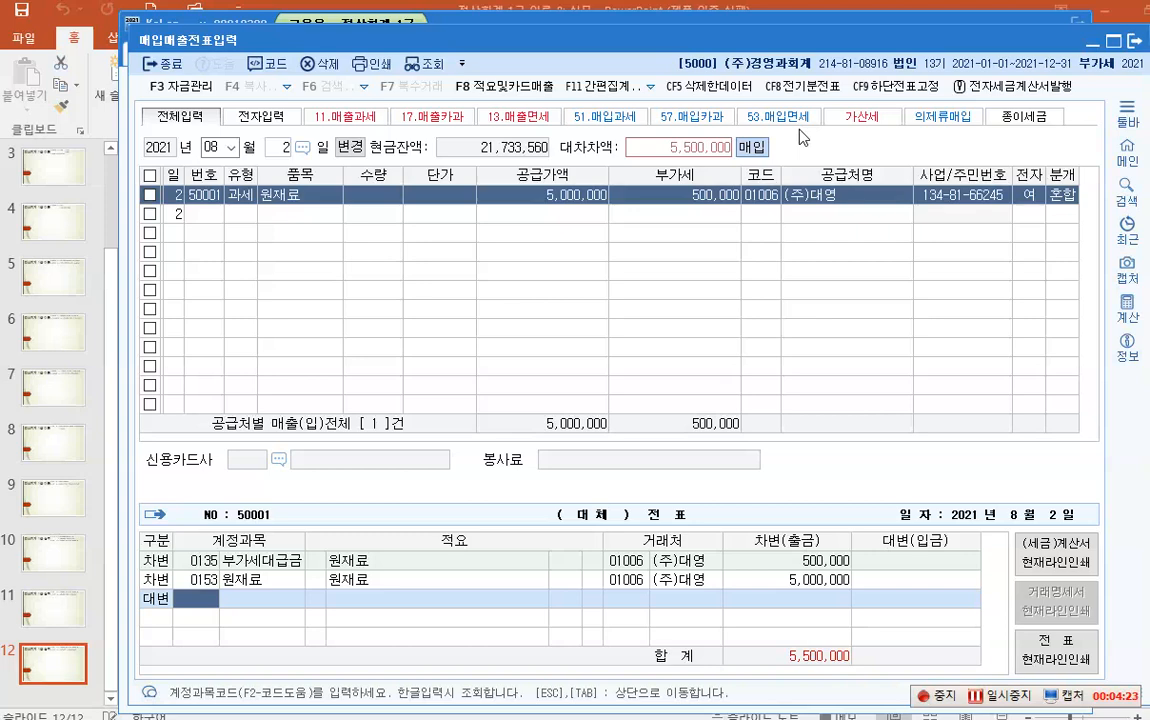
pyautogui.write('선')
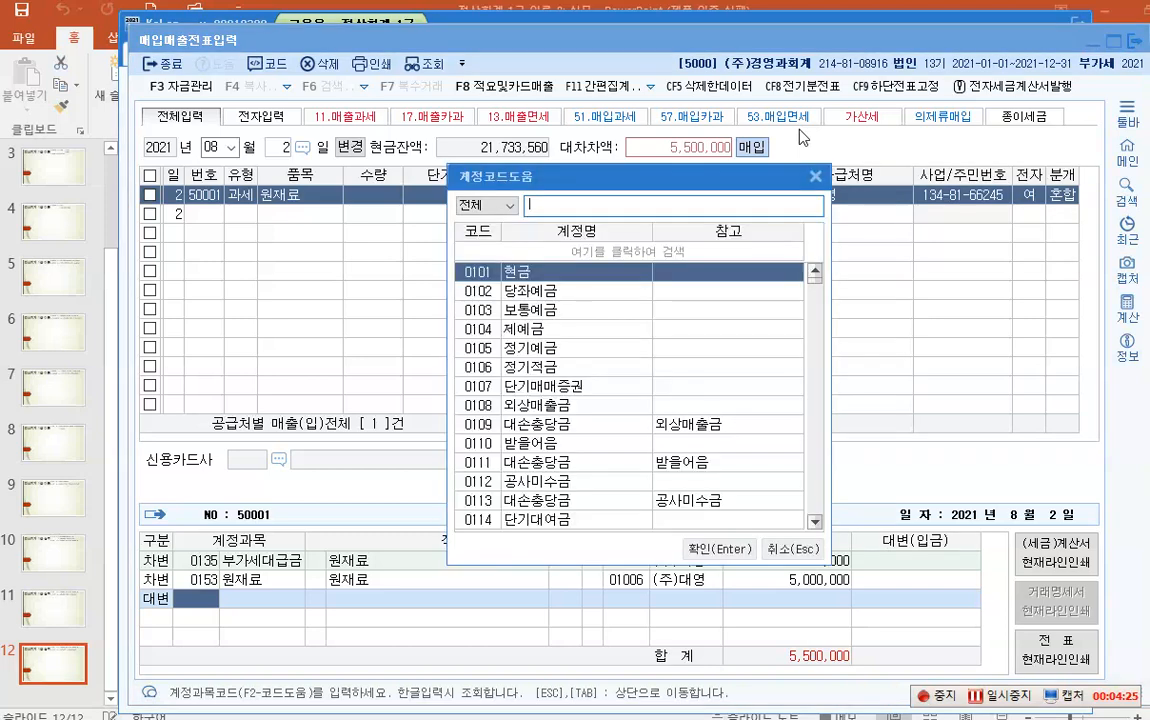
pyautogui.write('급')
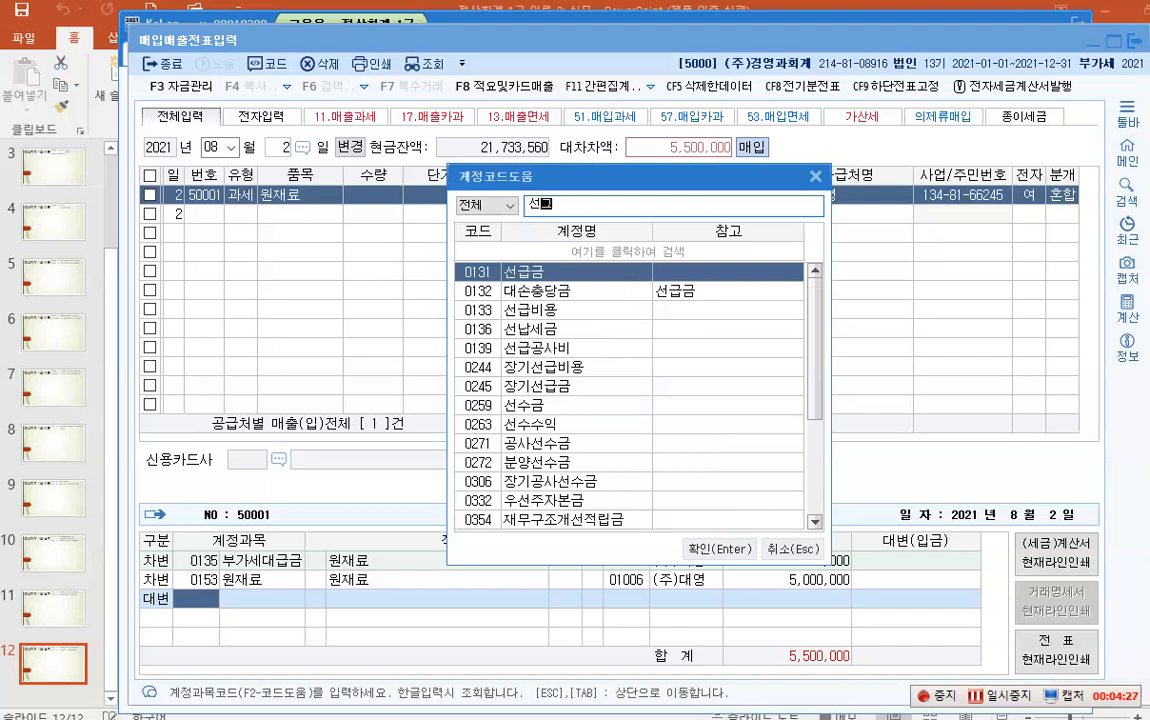
pyautogui.press('Escape')
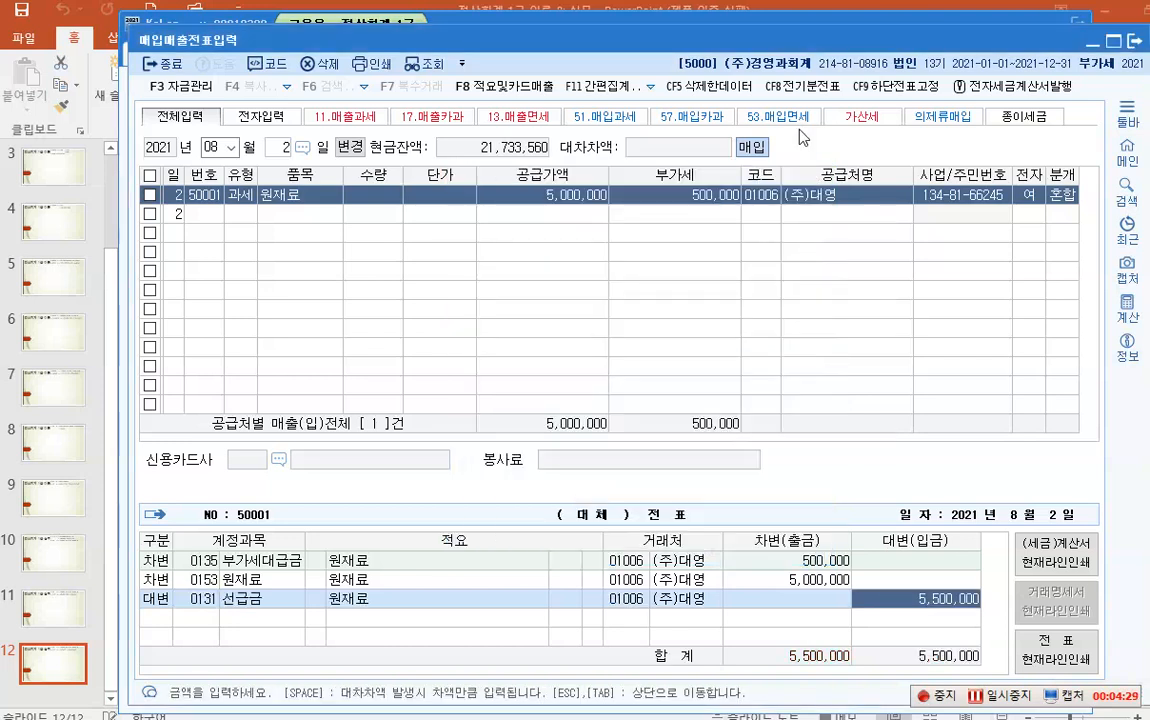
pyautogui.write('1000000')
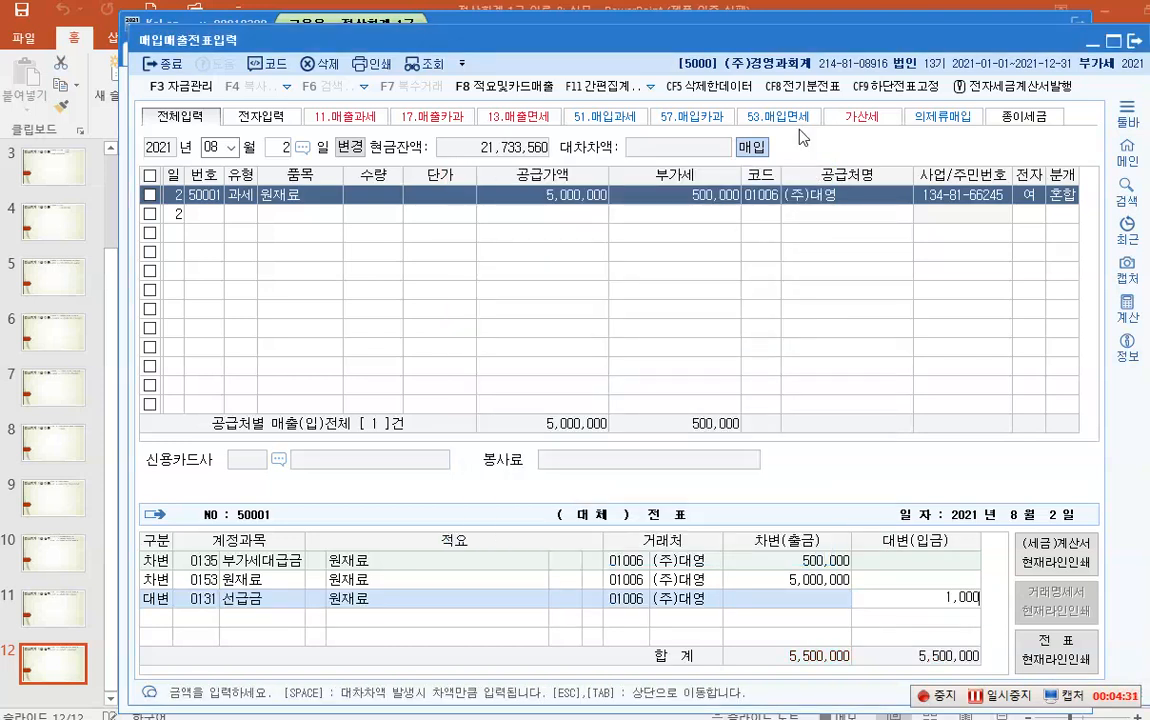
pyautogui.press('Return')
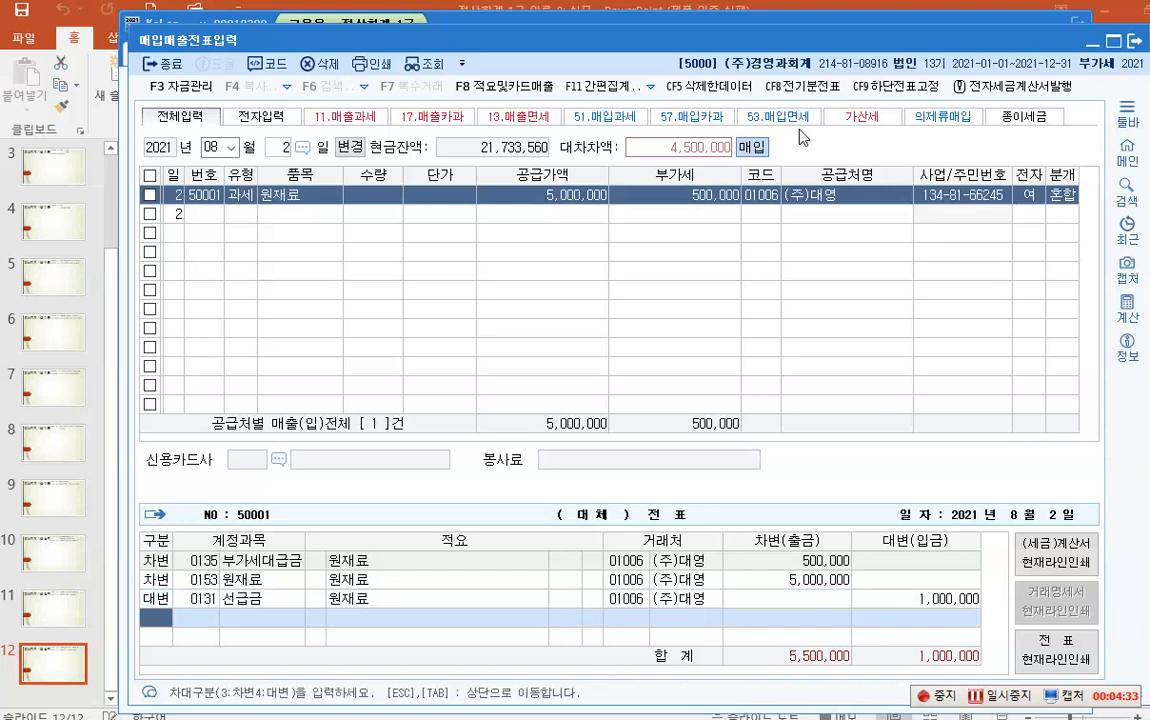
# - Add a credit line for account 0252 지급어음 covering the remaining 4,500,000 and complete the August 2 voucher
pyautogui.press('4')
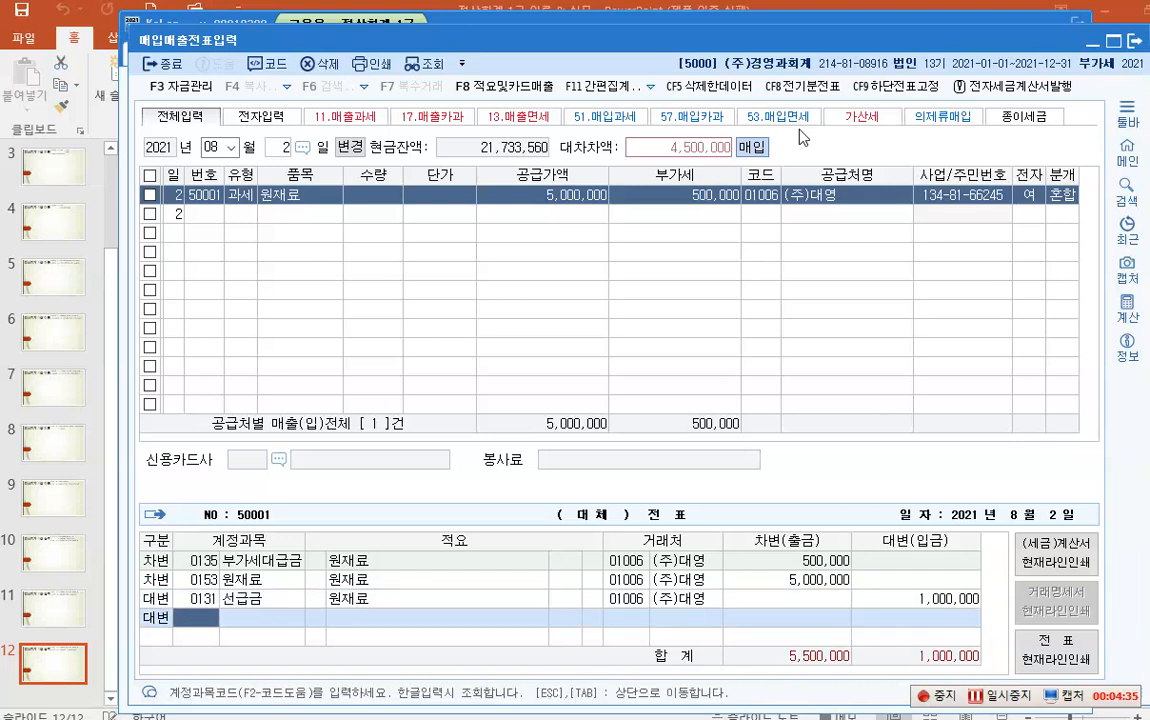
pyautogui.write('252')
pyautogui.press('Return')
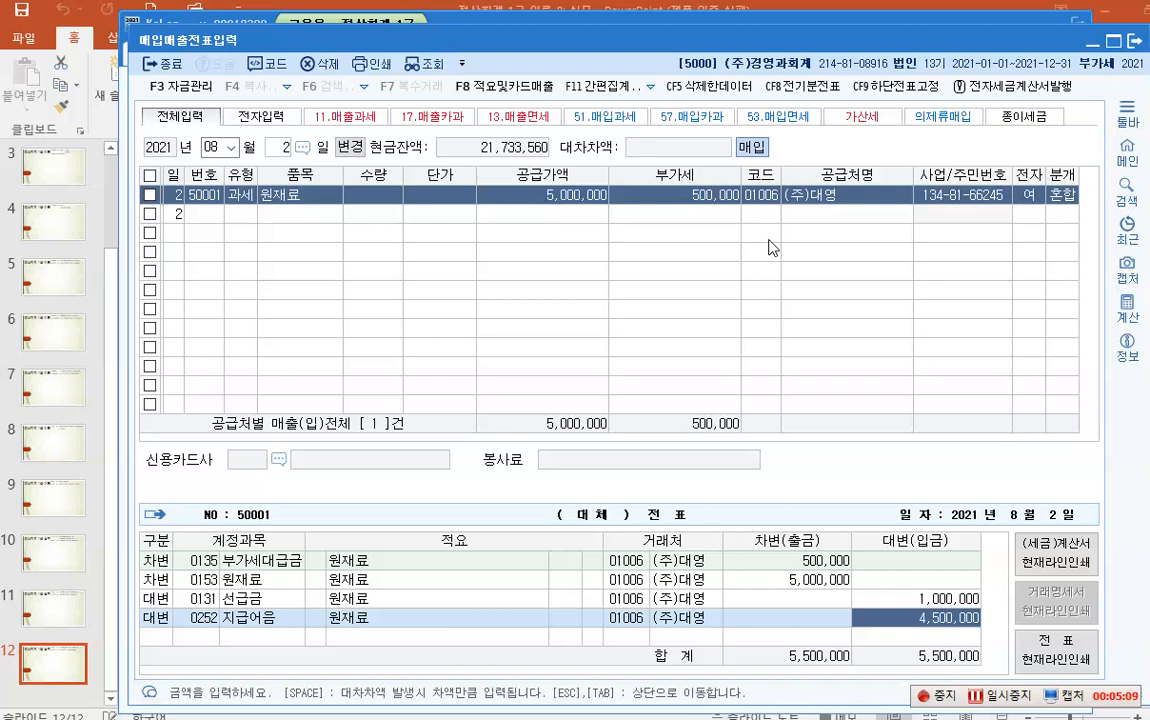
pyautogui.press('Return')
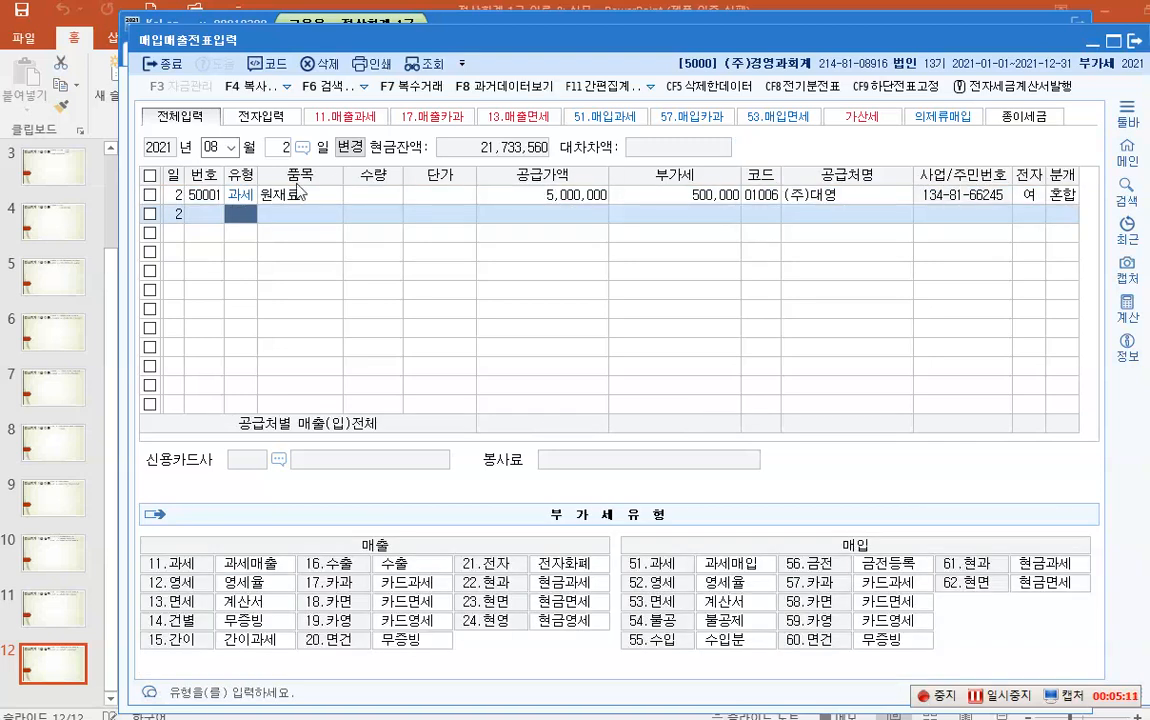
# - Switch the voucher entry to August 3 and start a taxable purchase line of type 51 과세
pyautogui.click(277, 149)
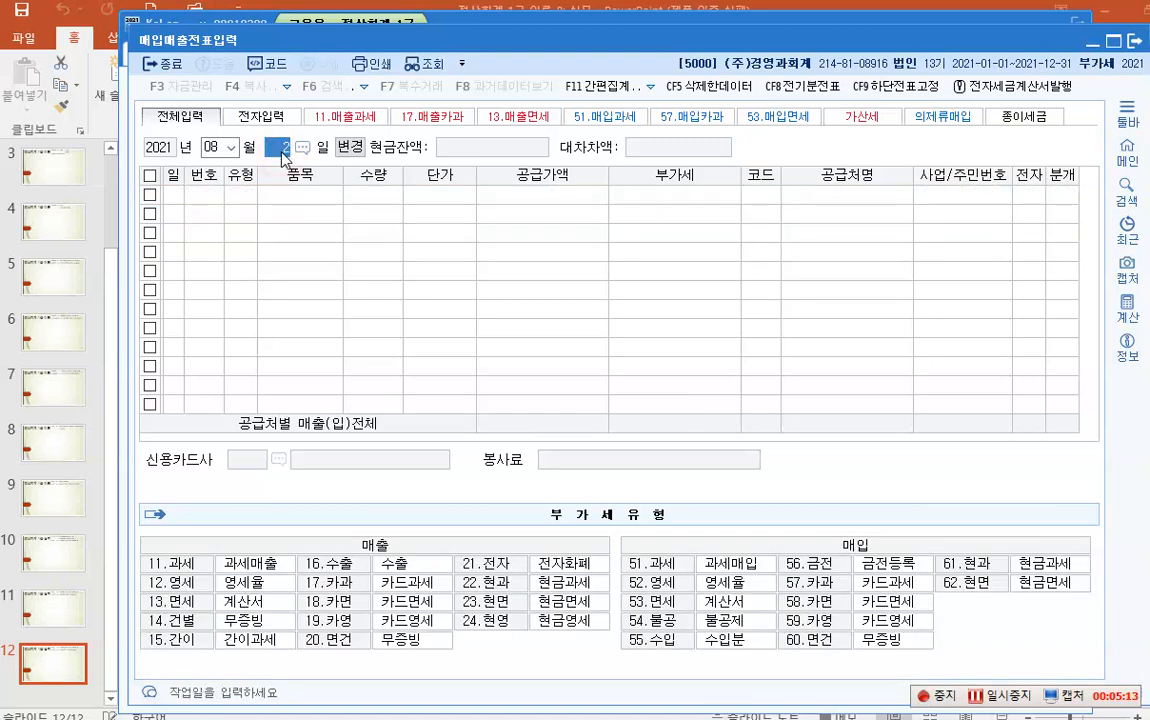
pyautogui.write('3')
pyautogui.press('Return')
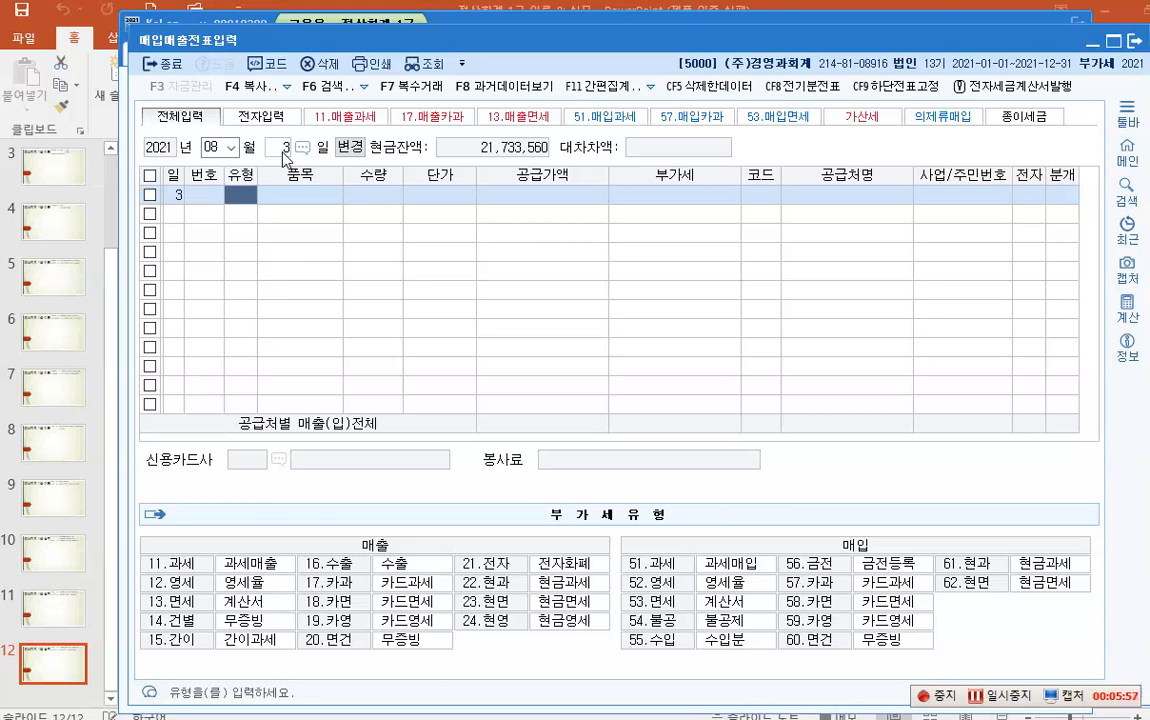
pyautogui.write('51')
pyautogui.press('Return')
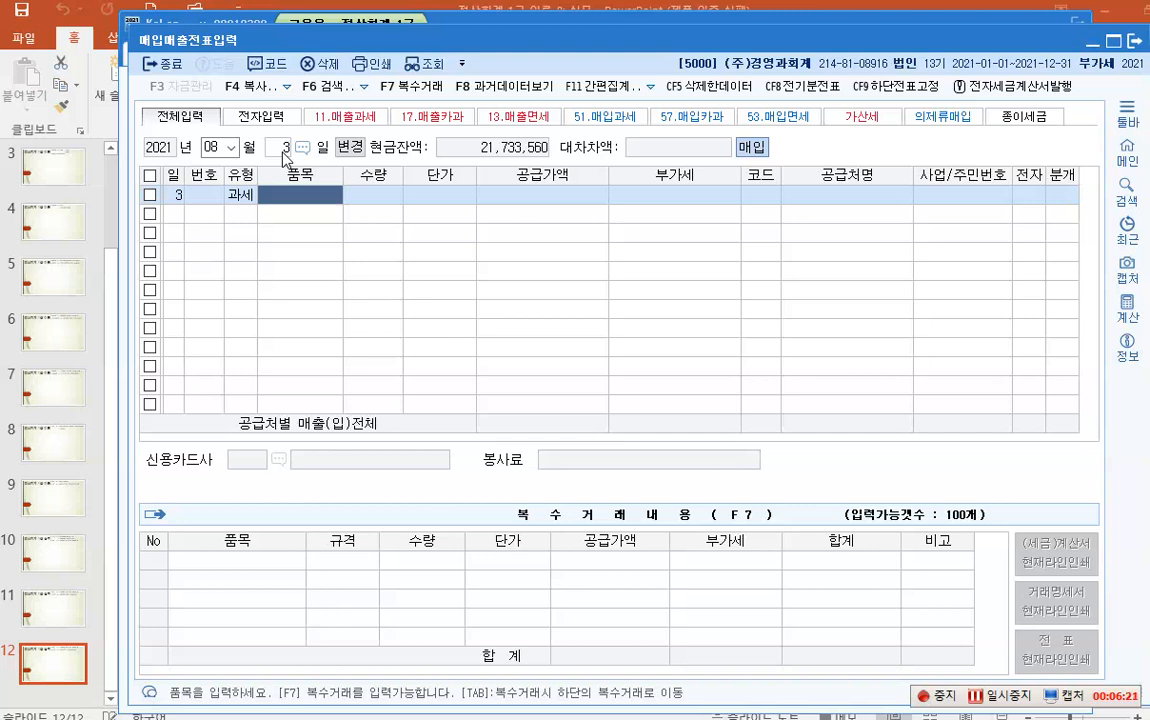
# - Enter 복사용지 as the item with a quantity of 20 and a unit price of 5,000, accepting the calculated supply amount and VAT
pyautogui.write('복')
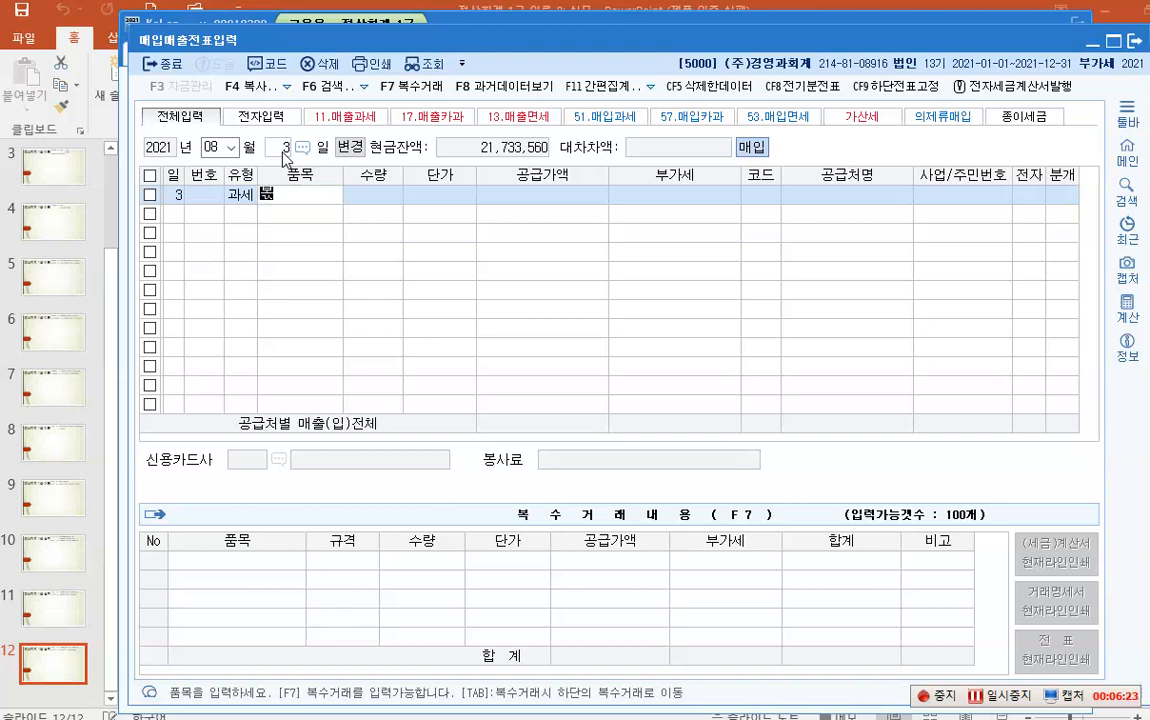
pyautogui.write('사요ㅇ지')
pyautogui.press('Return')
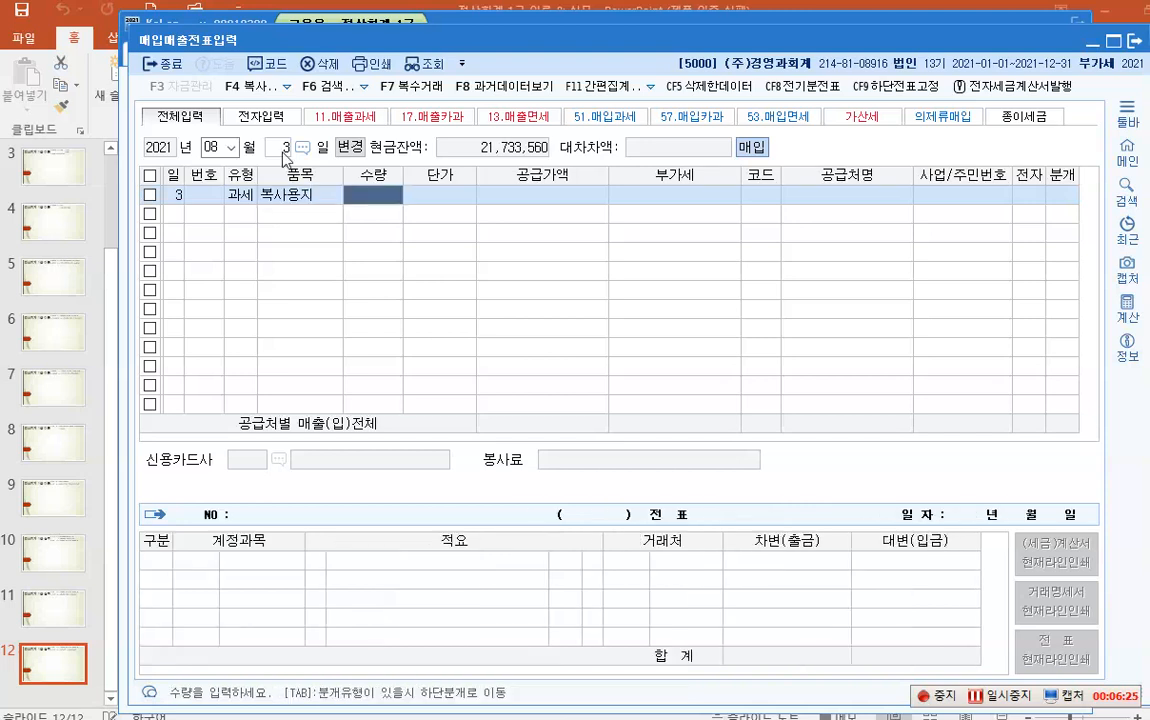
pyautogui.write('20')
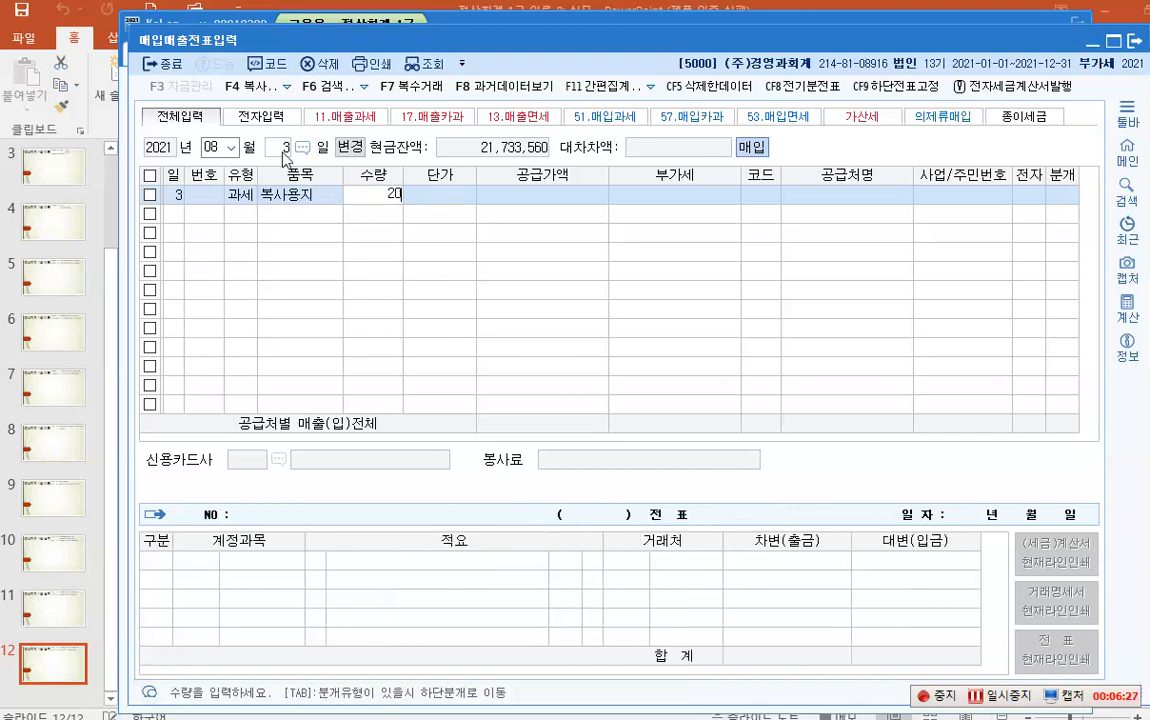
pyautogui.press('Return')
pyautogui.write('5000')
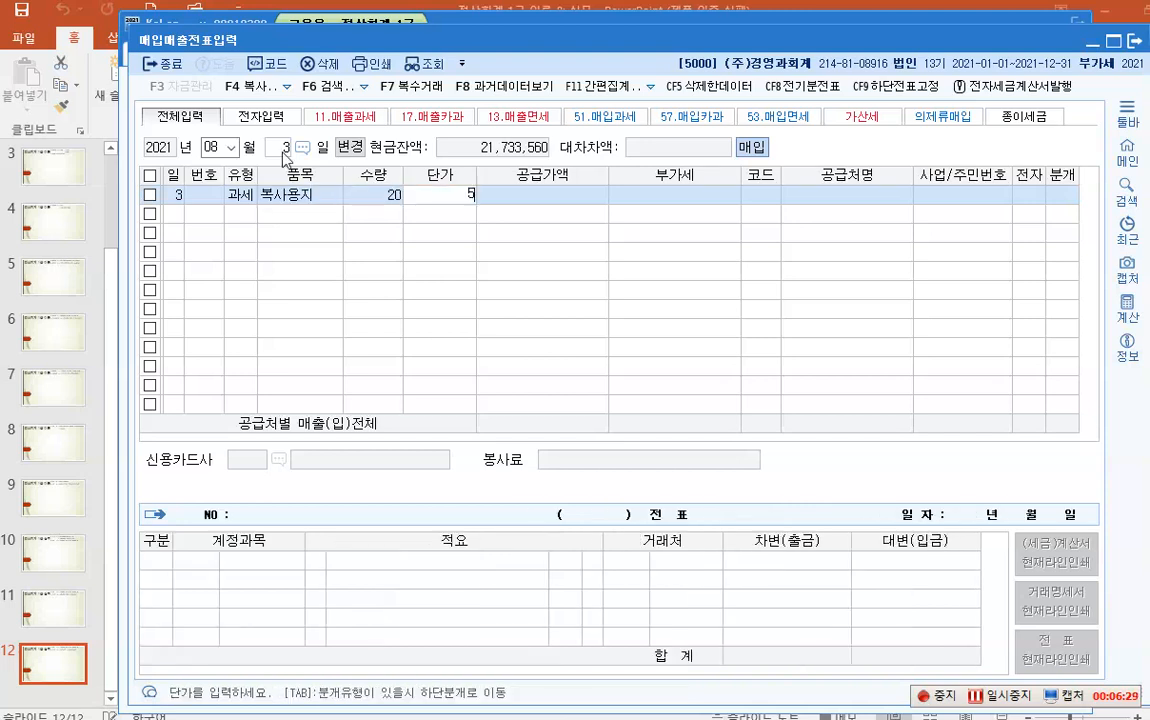
pyautogui.press('Return')
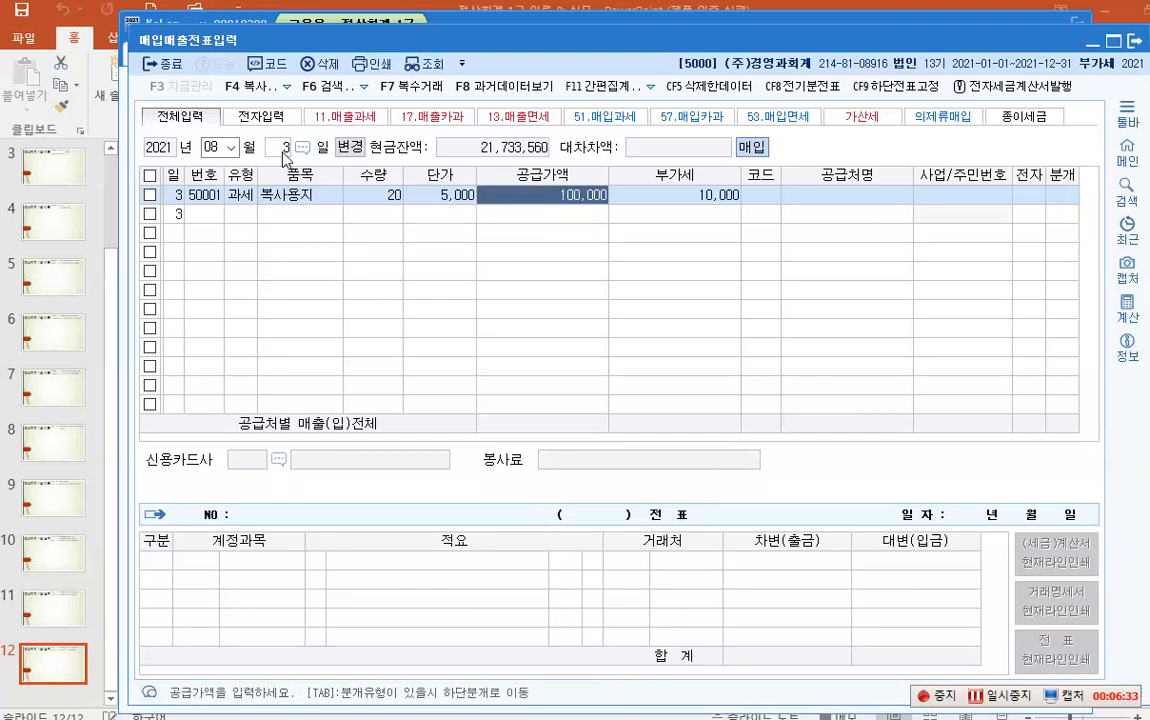
pyautogui.press('Return')
pyautogui.press('Return')
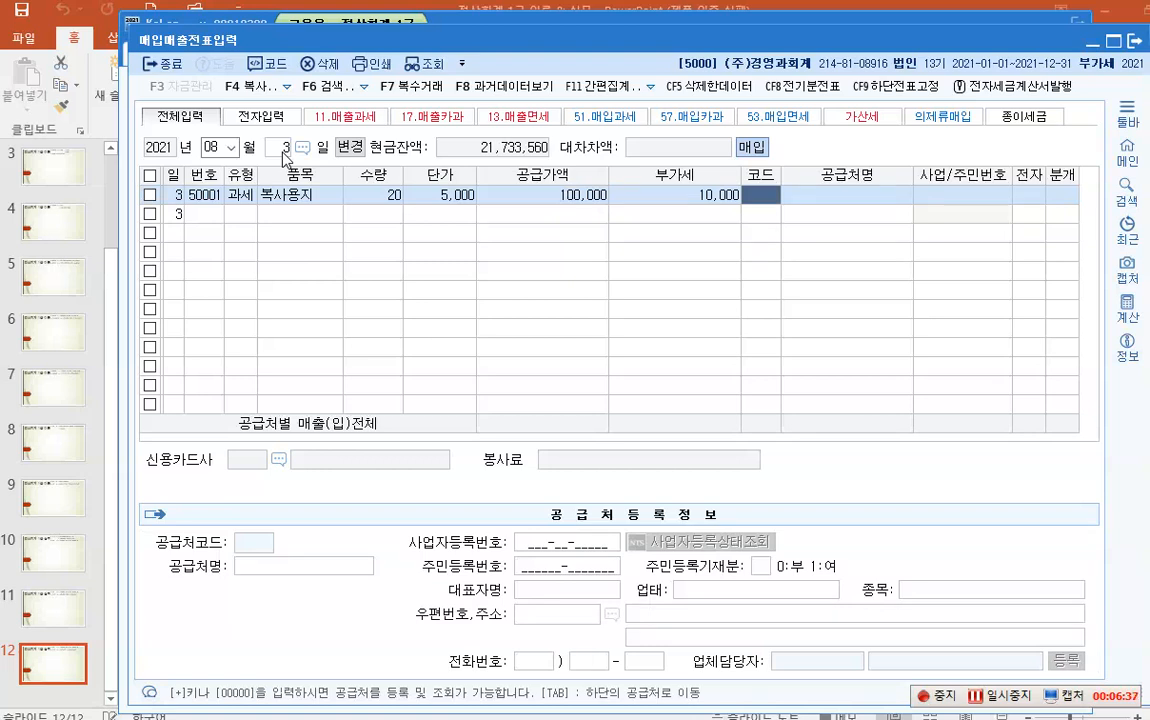
# - Register 알파문구 as a new supplier with code 01013 from the August 3 voucher, opening its details for editing
pyautogui.press('+')
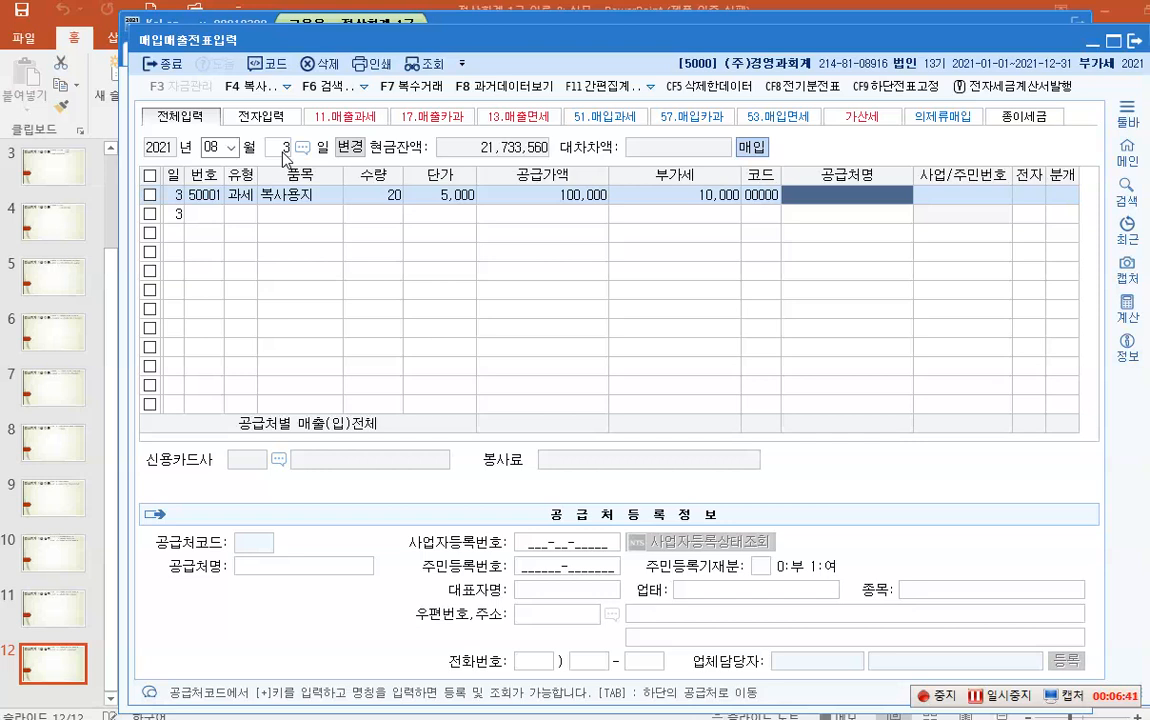
pyautogui.write('일파문구')
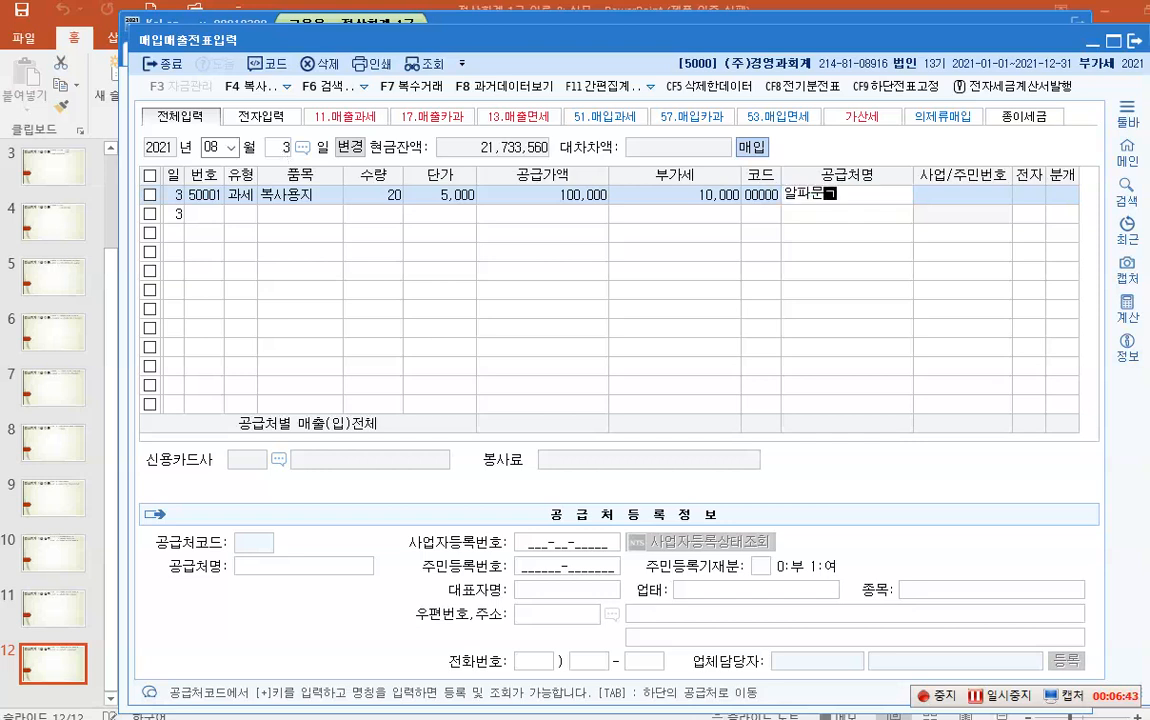
pyautogui.press('Return')
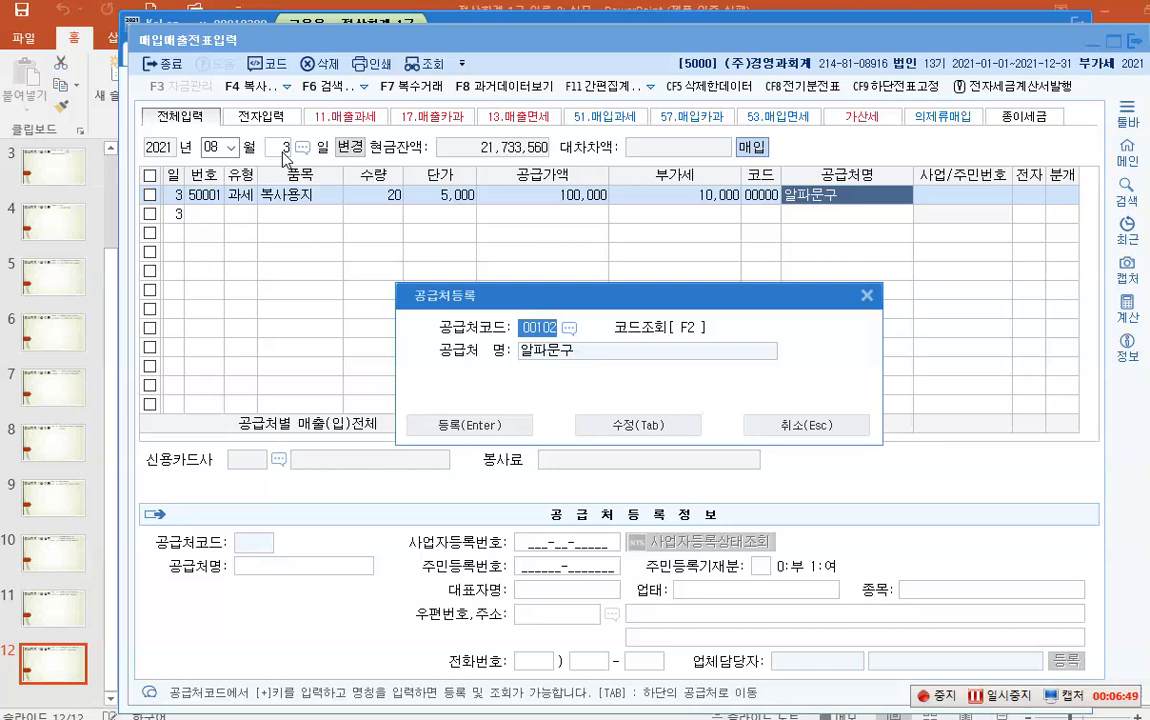
pyautogui.press('BackSpace')
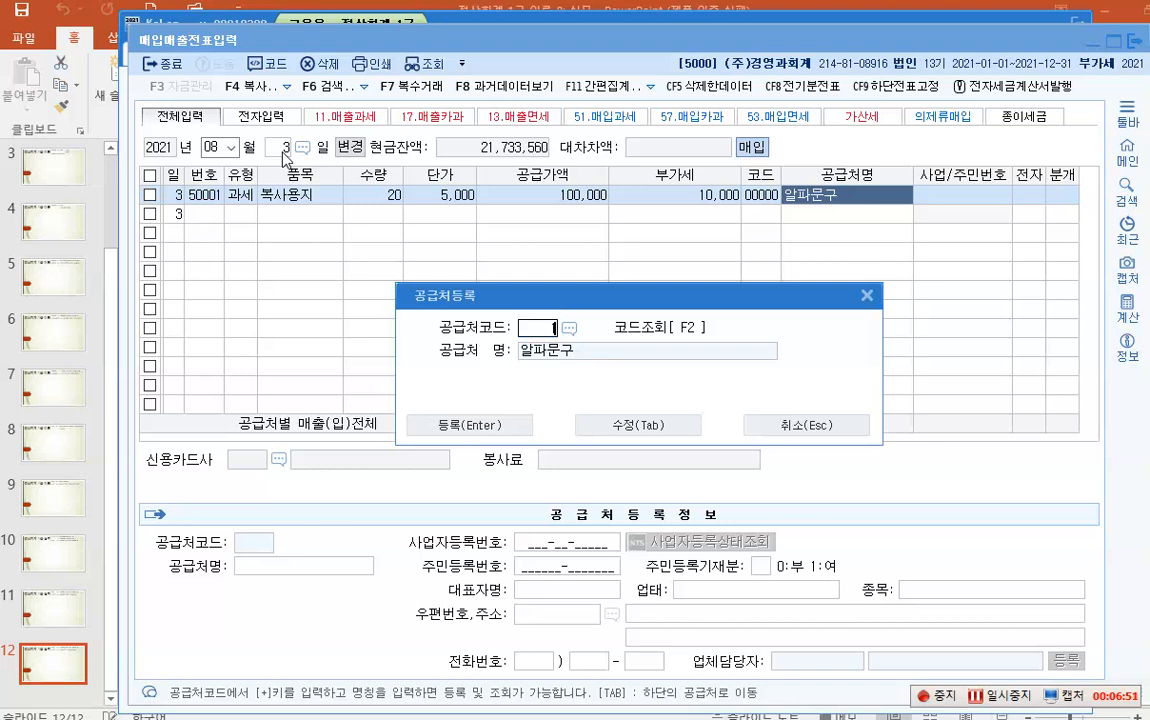
pyautogui.write('1013')
pyautogui.press('Return')
pyautogui.press('Return')
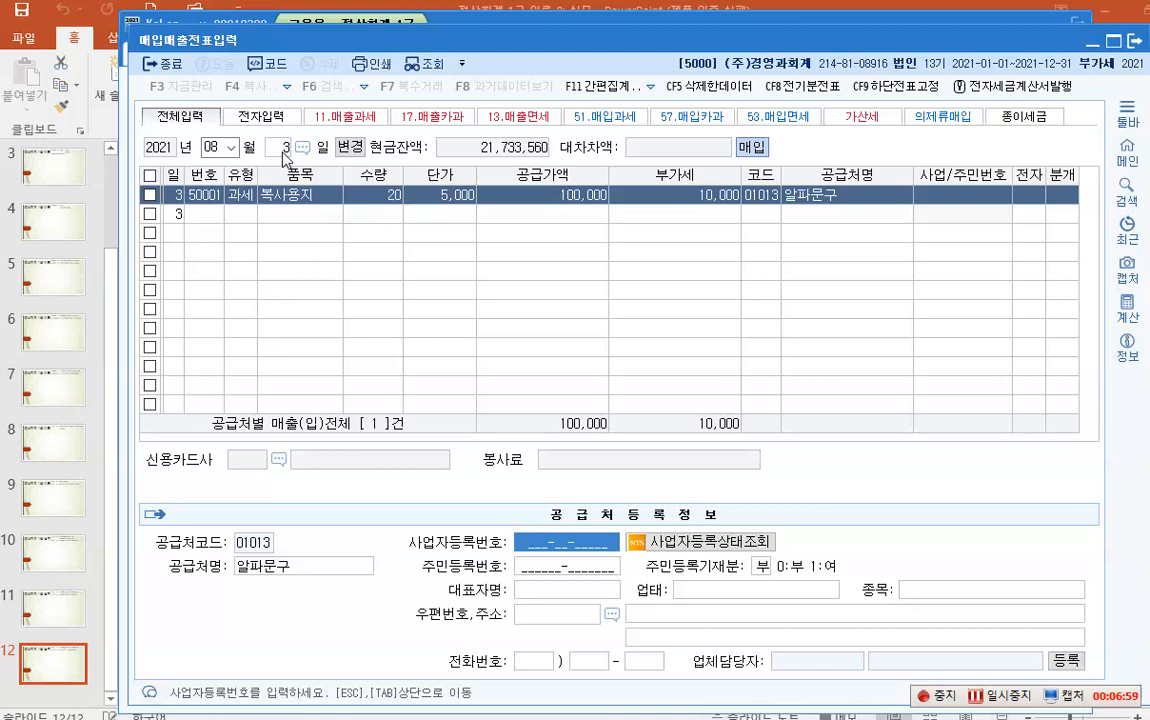
# - Enter 알파문구's business registration number, keep the resident-number issue option at 부, and leave the representative name blank
pyautogui.write('105-')
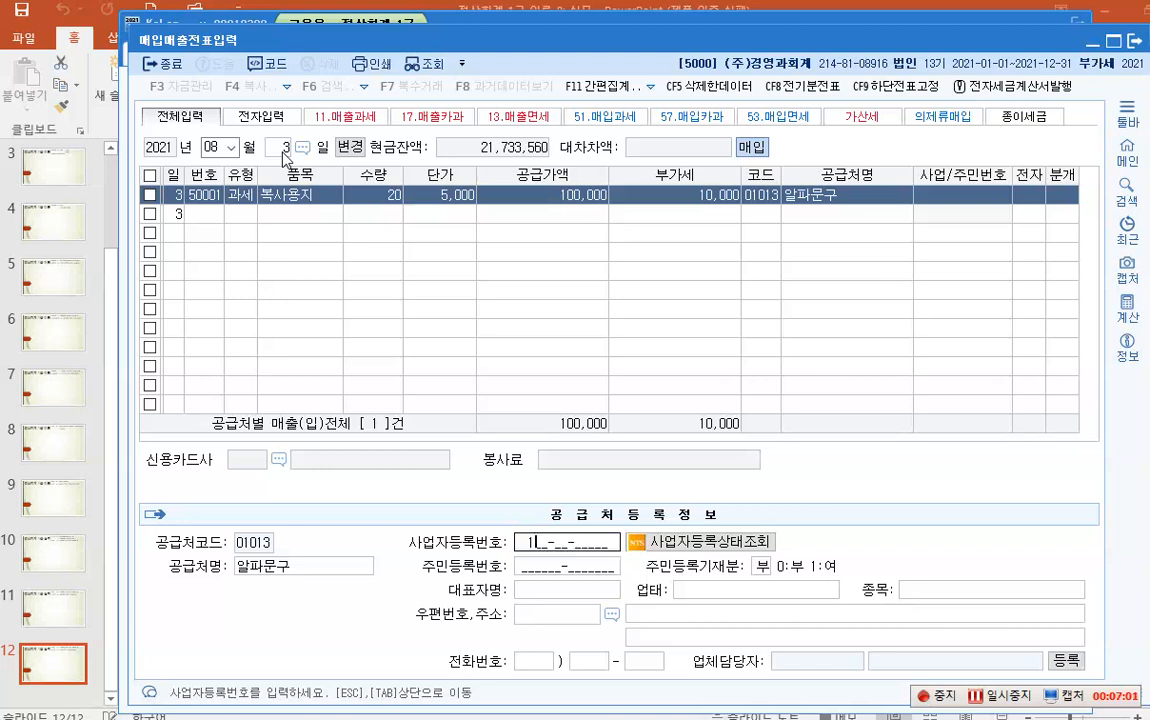
pyautogui.write('81-75391')
pyautogui.press('Return')
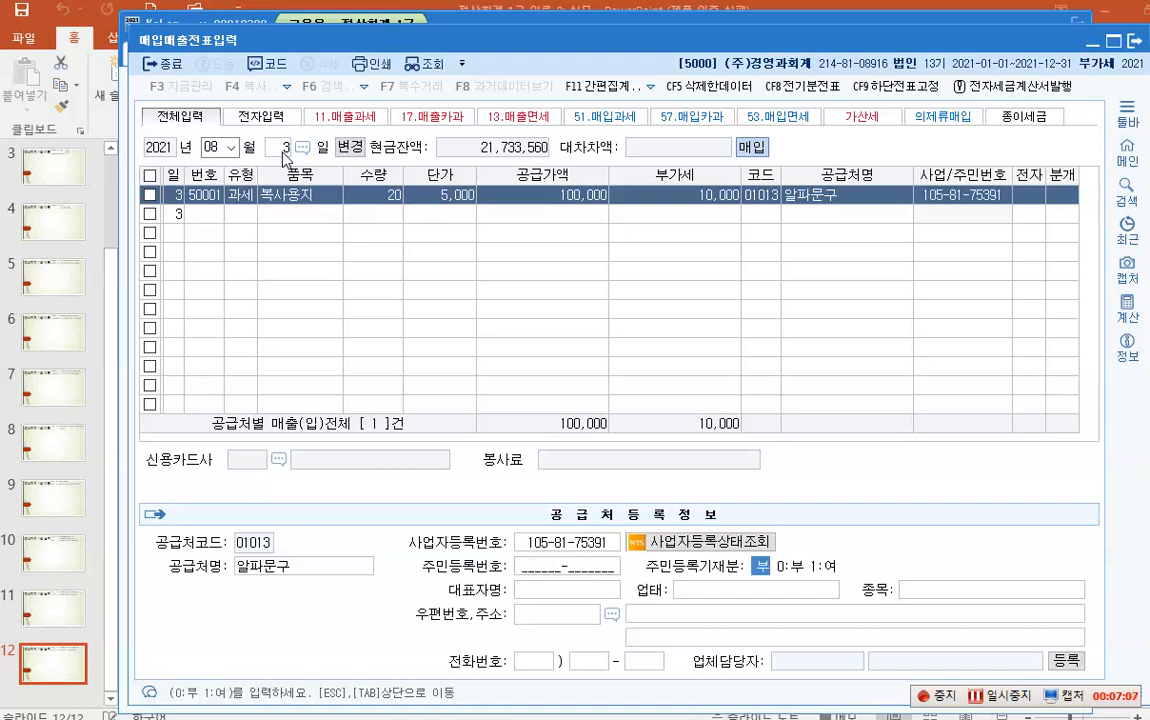
pyautogui.press('Return')
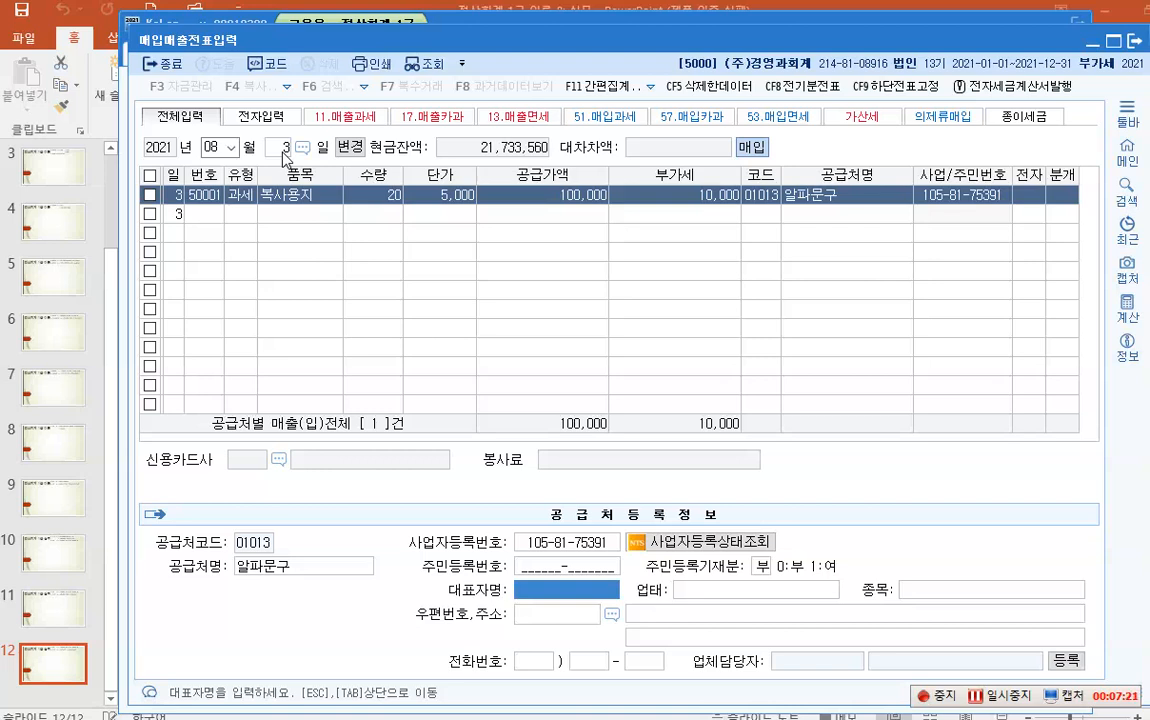
pyautogui.press('Return')
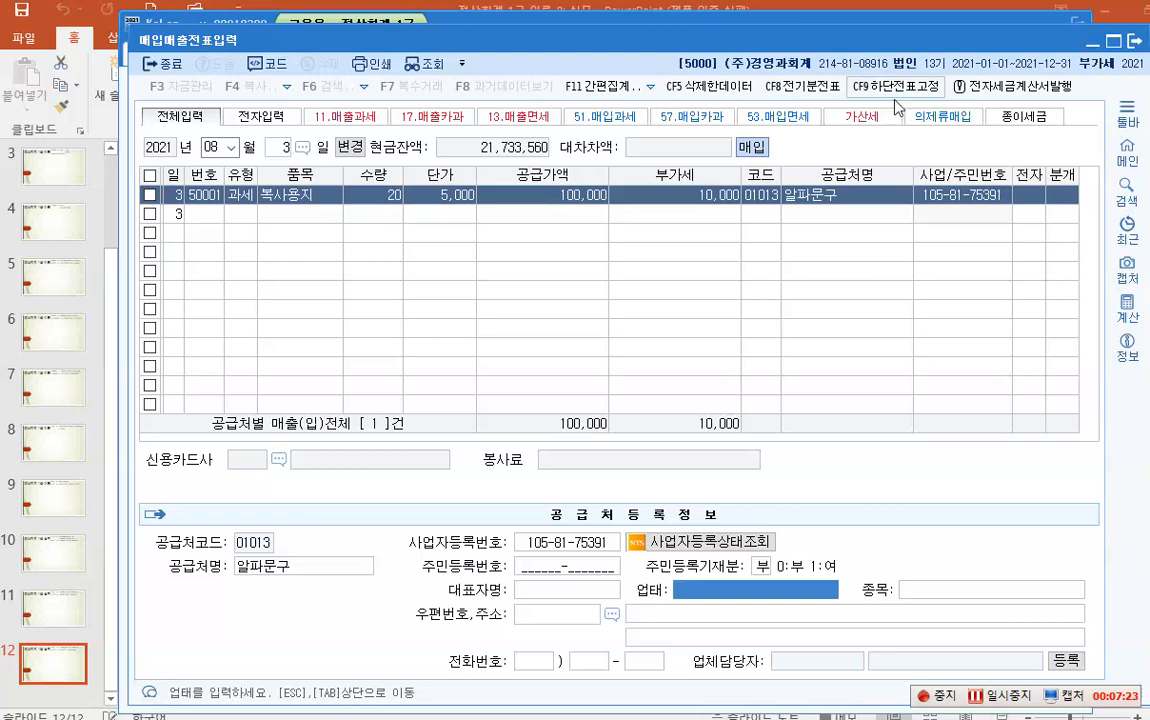
# - Mark the 알파문구 voucher as an electronic invoice (여) and set its journal type to 혼합
pyautogui.click(1030, 200)
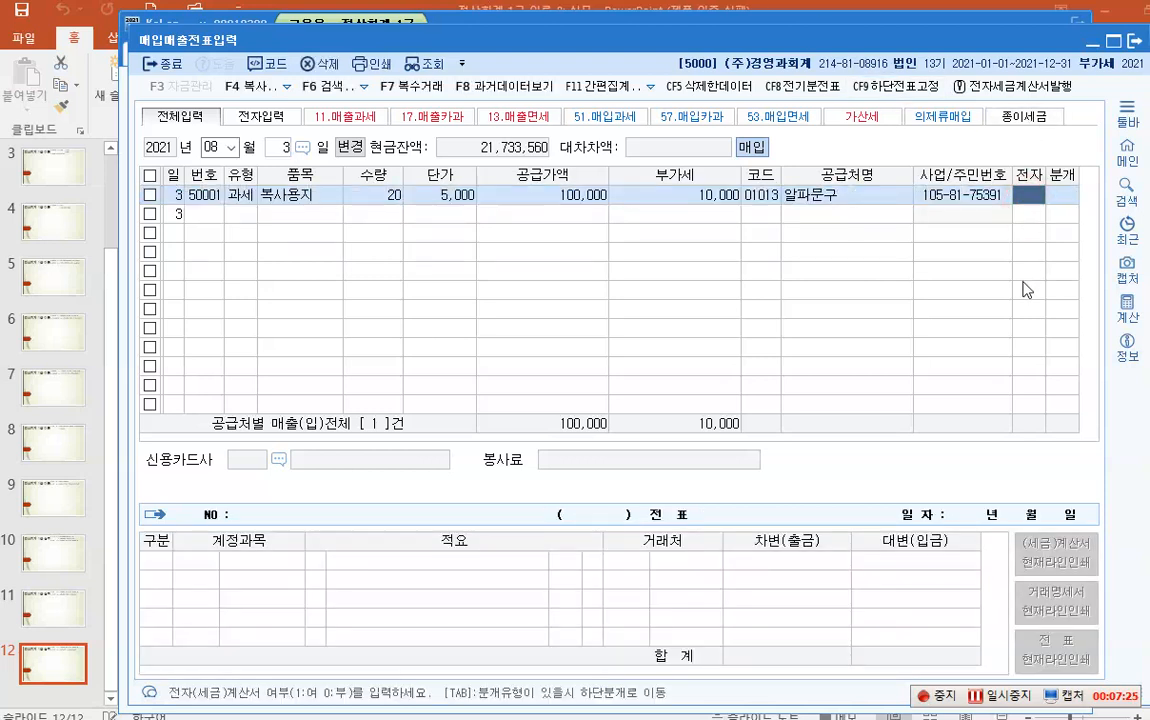
pyautogui.press('1')
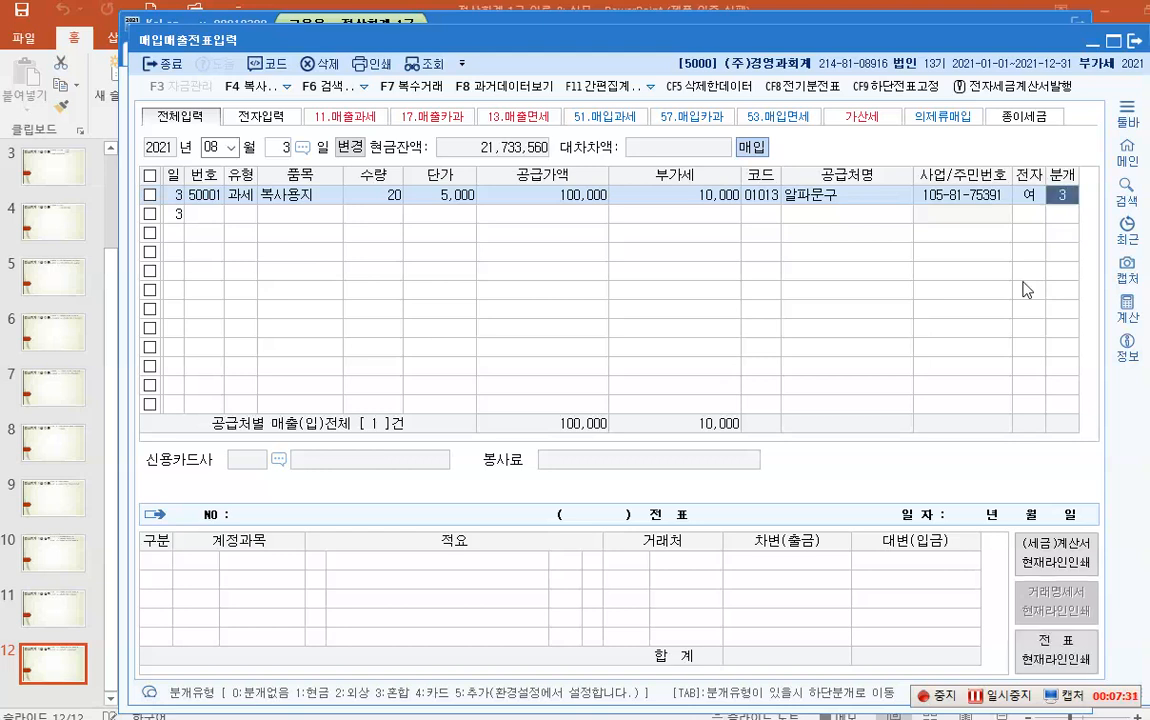
pyautogui.write('3')
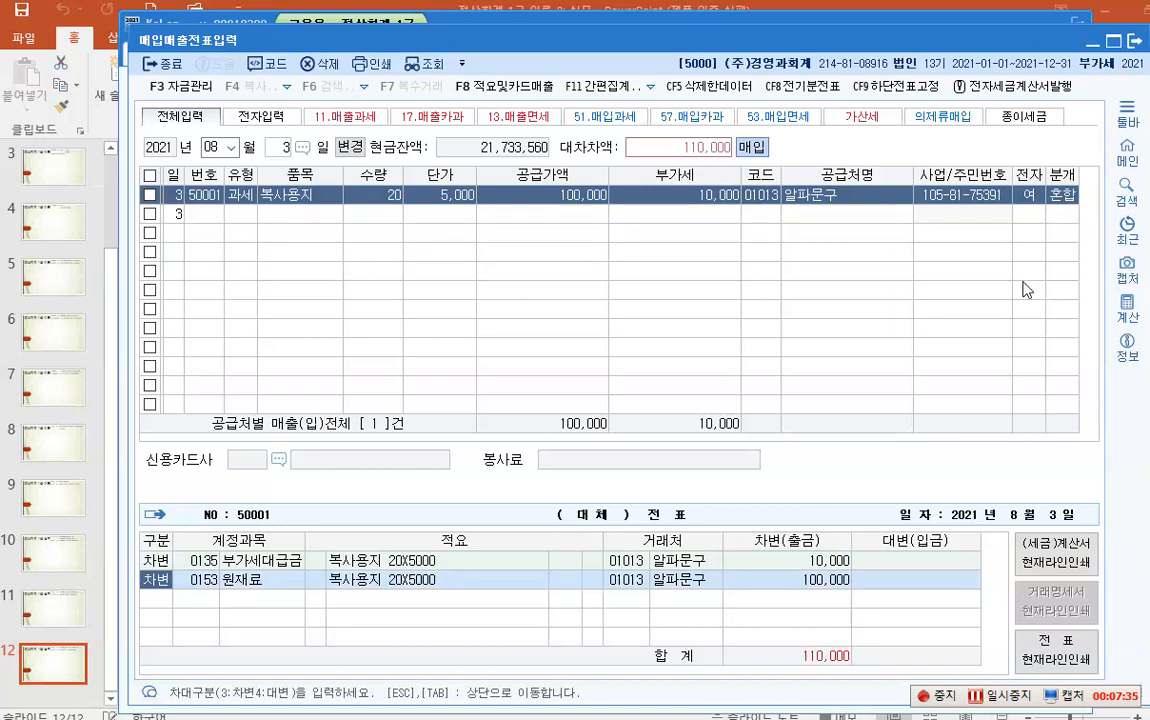
# - Change the 원재료 debit line to account 0530 소모품비 (제조원가) and set its amount to 50,000
pyautogui.press('Return')
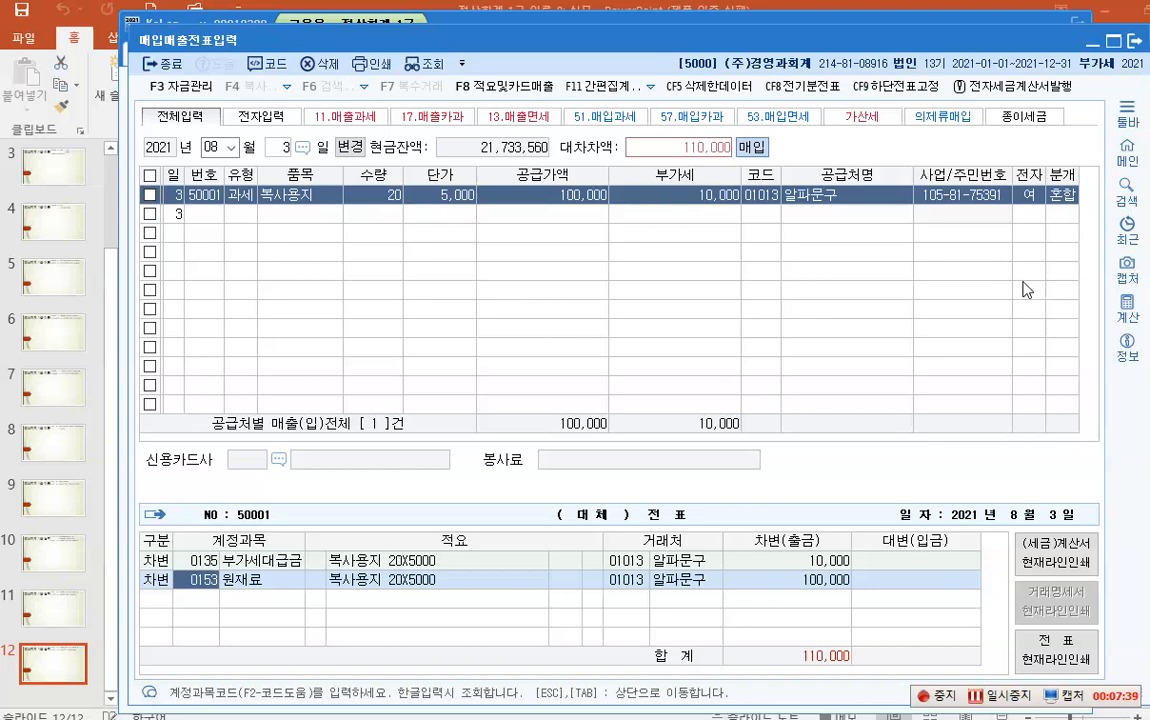
pyautogui.write('ㅅ')
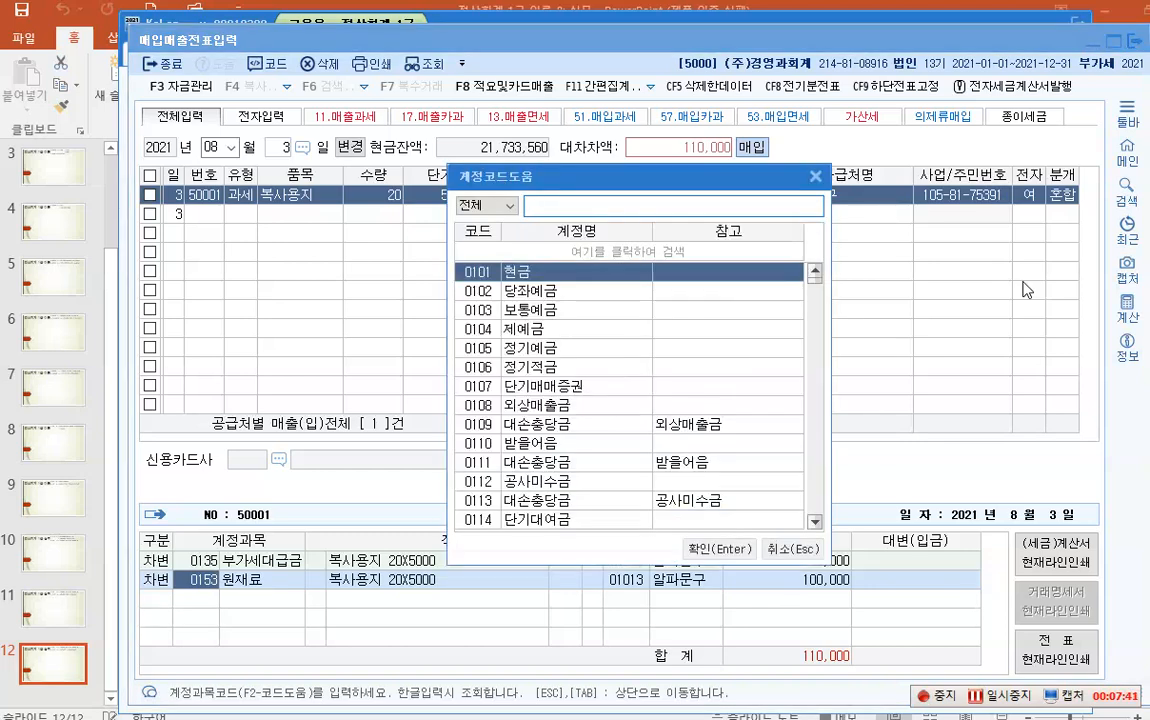
pyautogui.write('소모품')
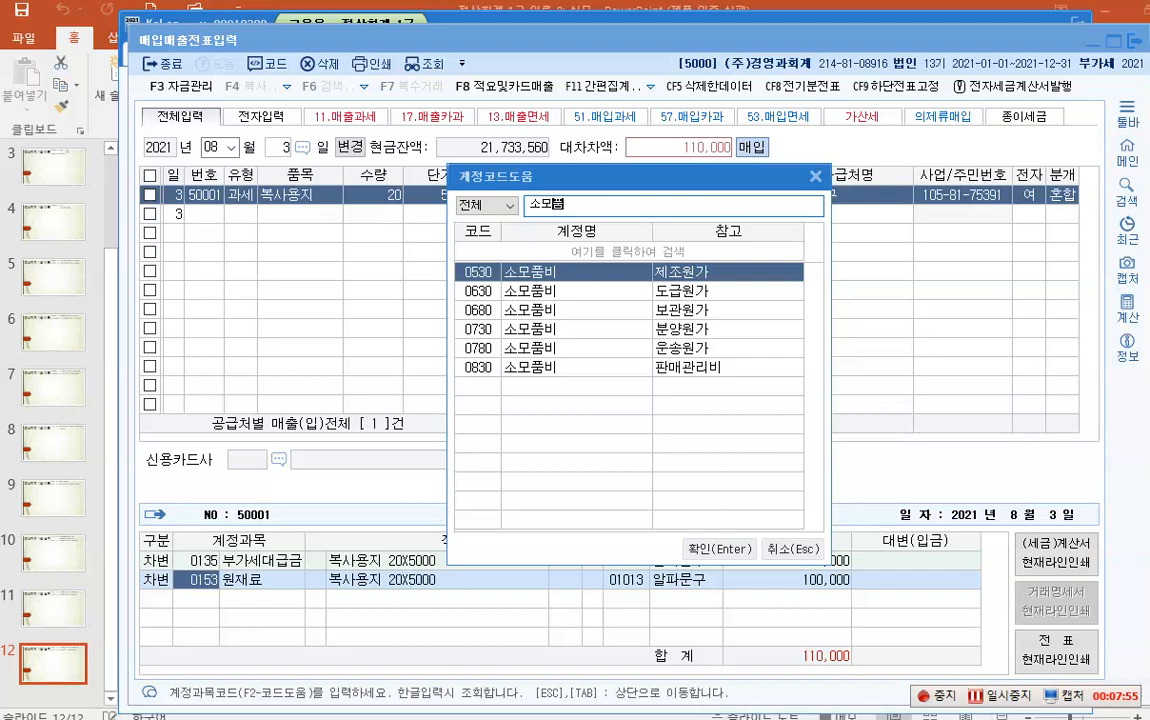
pyautogui.press('Return')
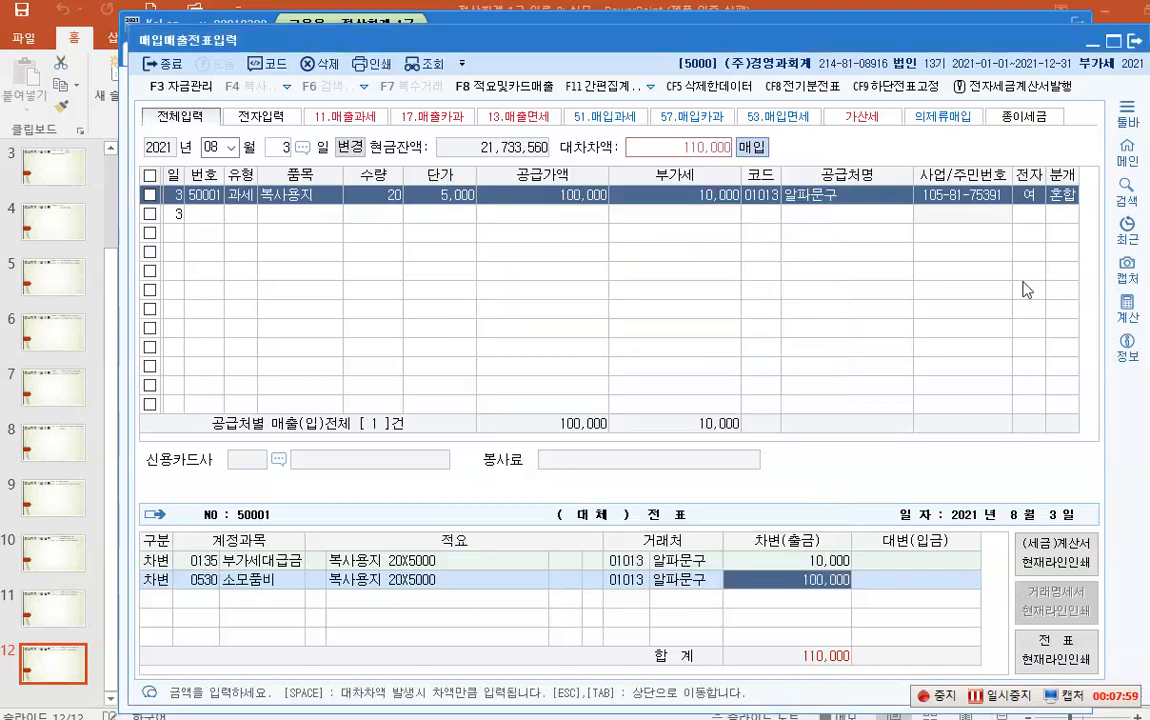
pyautogui.write('50000')
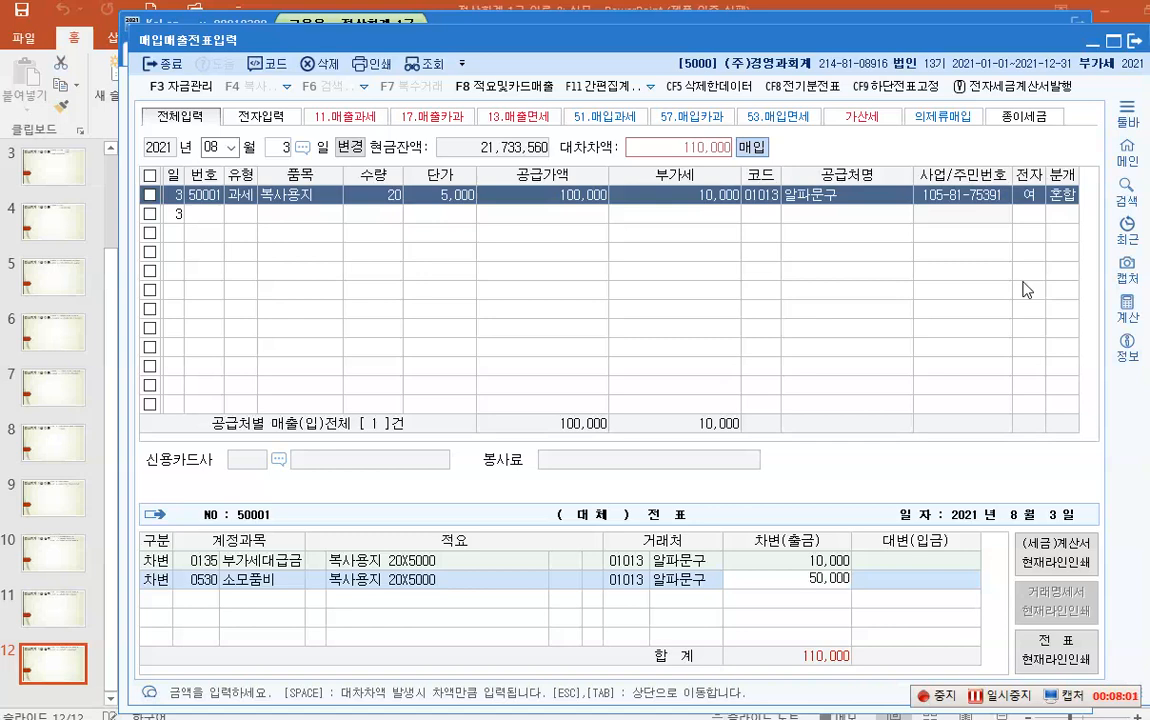
pyautogui.press('Return')
# - Add a debit (차변) line for account 0830 소모품비 (판매관리비) with an amount of 50,000
pyautogui.write('3')
pyautogui.press('Return')
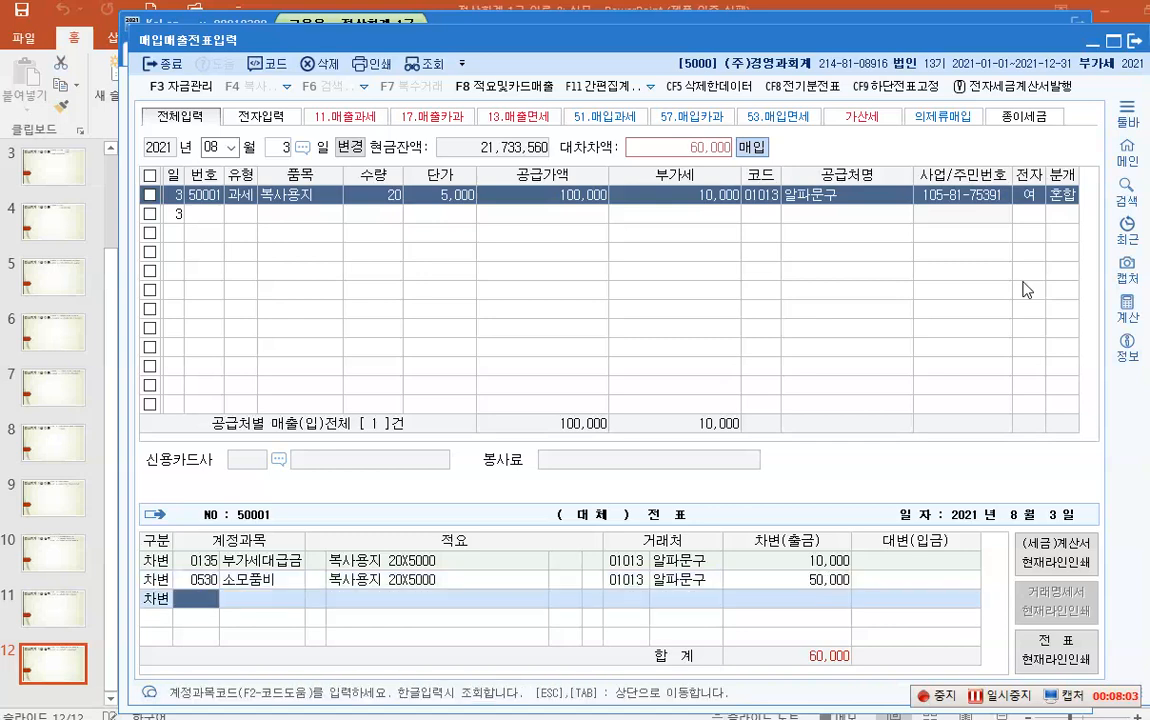
pyautogui.write('소모품')
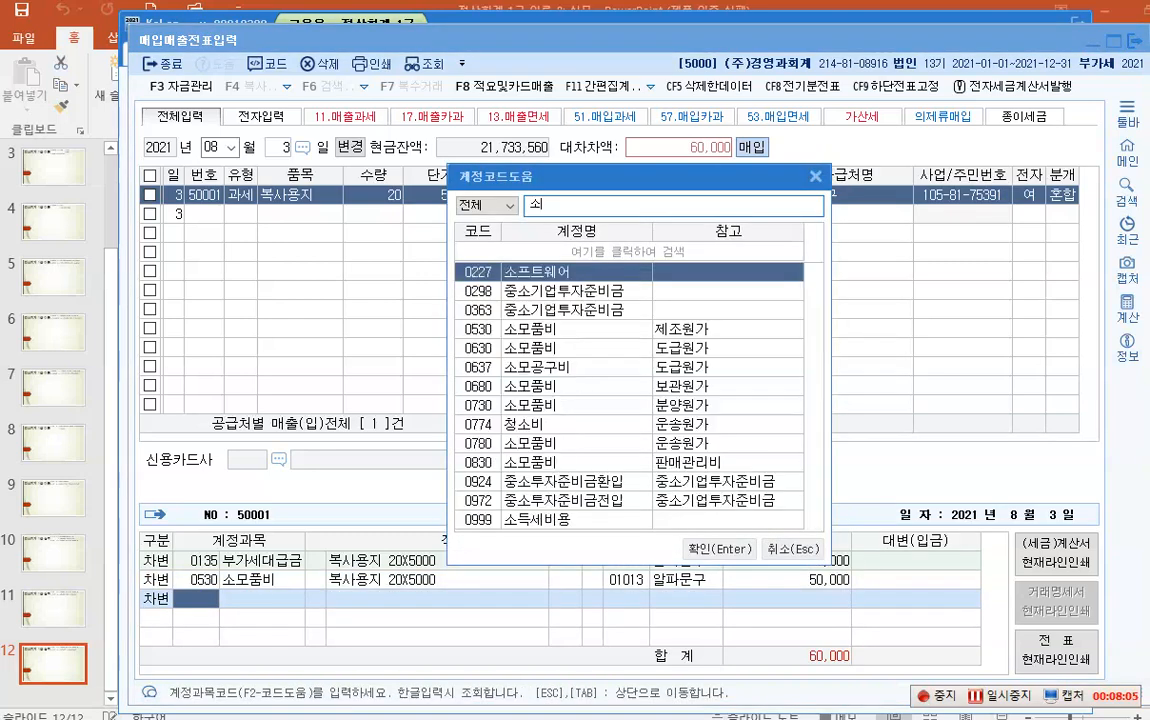
pyautogui.press('Down')
pyautogui.press('Down')
pyautogui.press('Down')
pyautogui.press('Down')
pyautogui.press('Down')
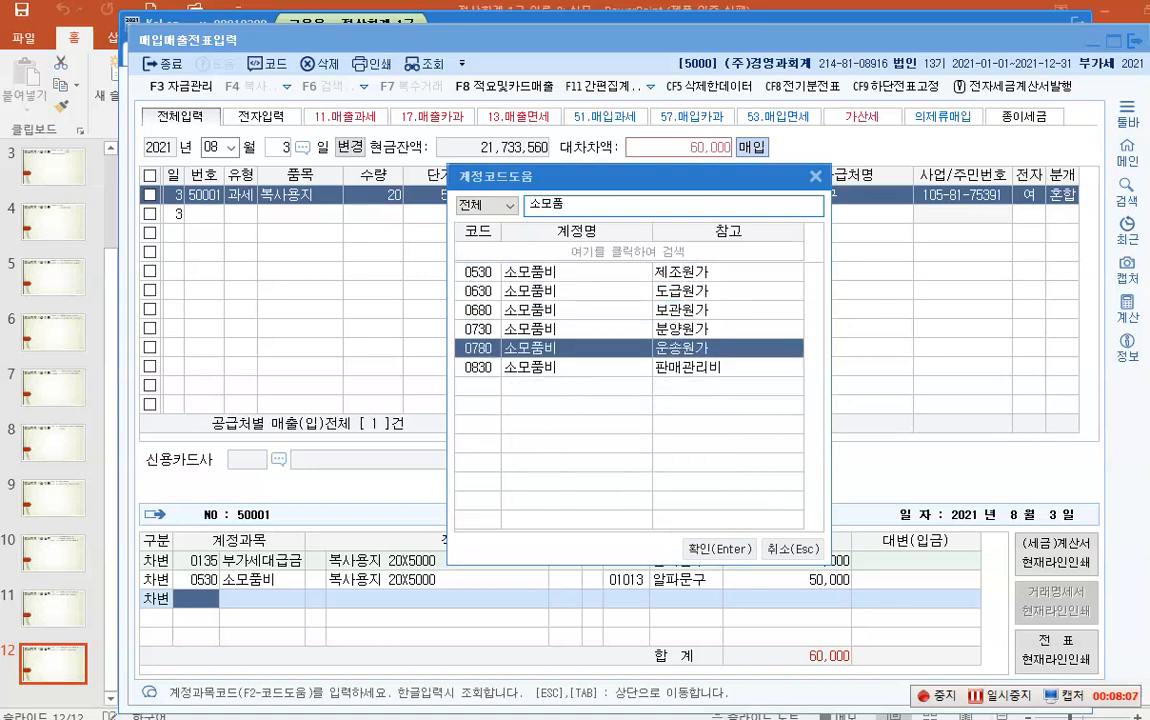
pyautogui.press('Return')
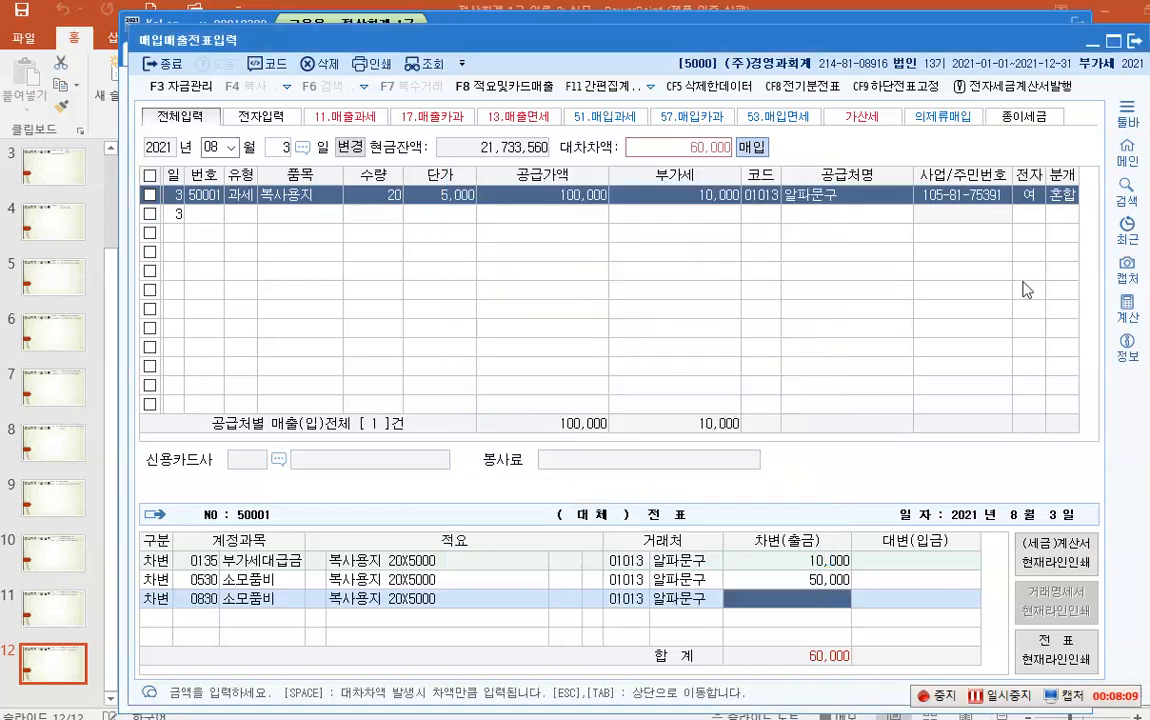
pyautogui.write('50,000')
pyautogui.press('Return')
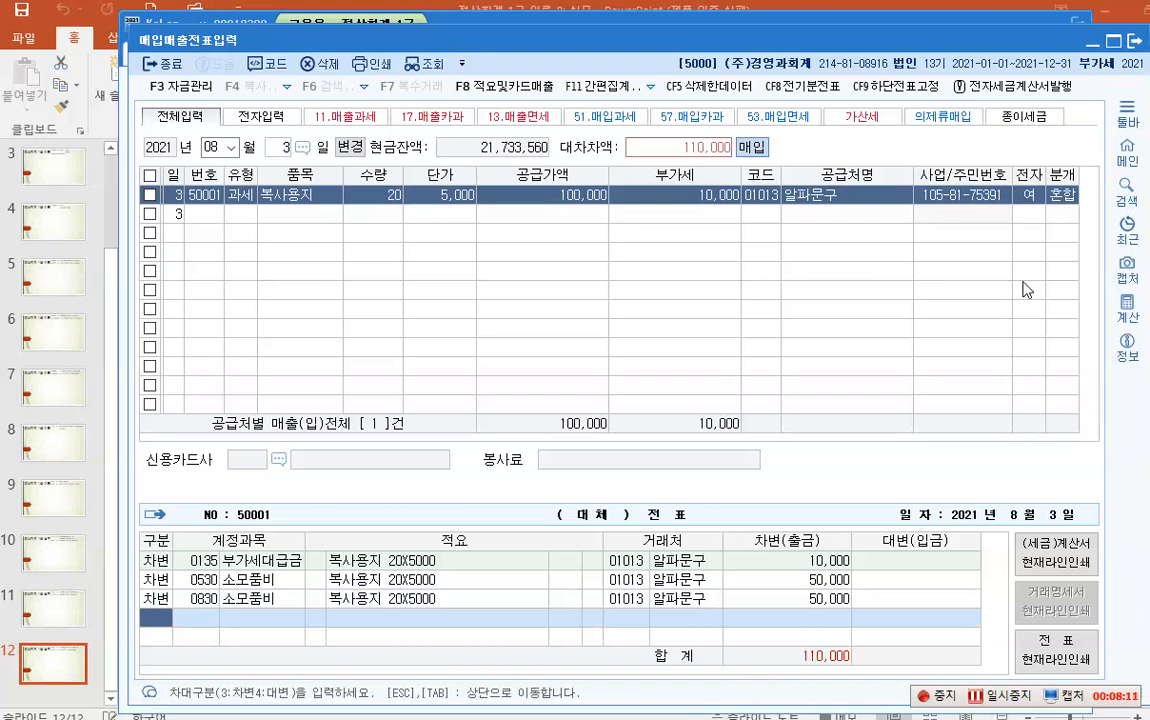
# - Add a credit (대변) line for account 0101 현금 covering the full 110,000 of the August 3 voucher
pyautogui.press('4')
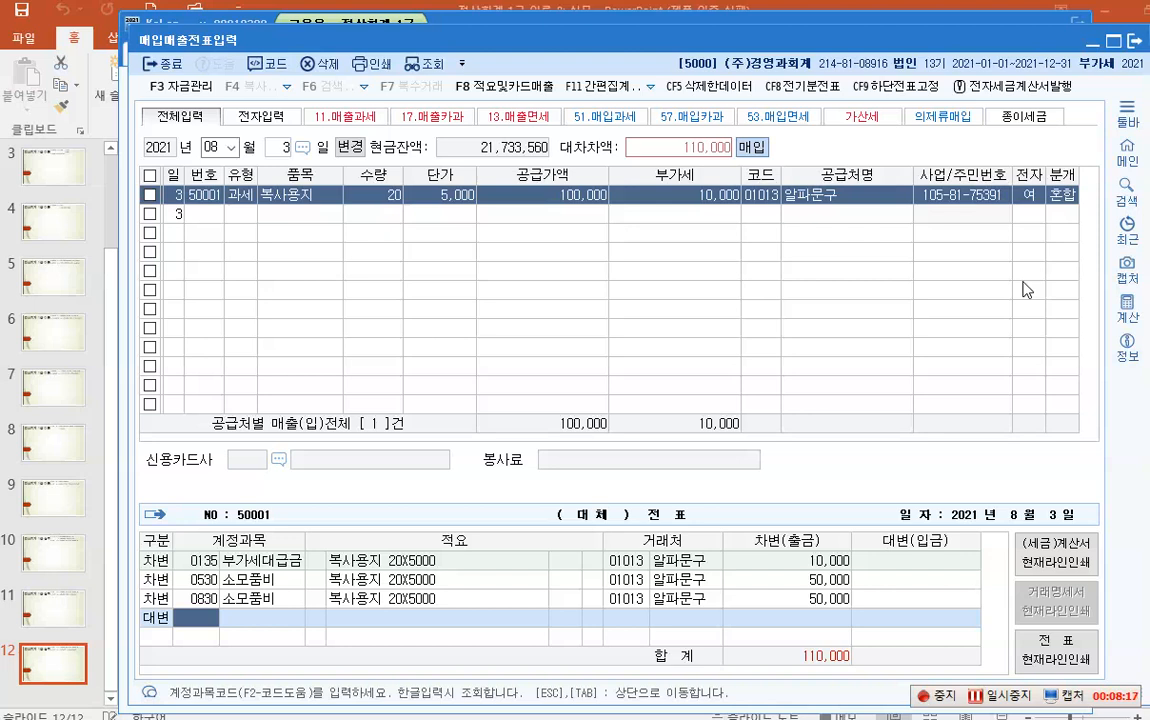
pyautogui.write('101')
pyautogui.press('Return')
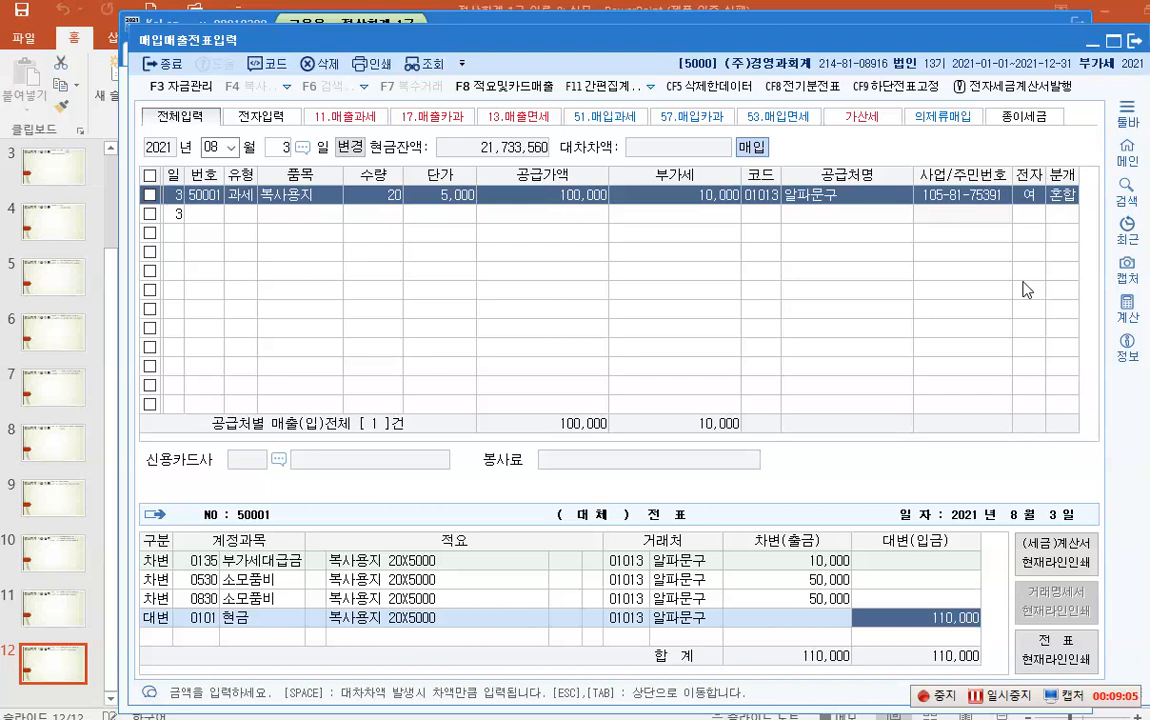
pyautogui.press('F9')
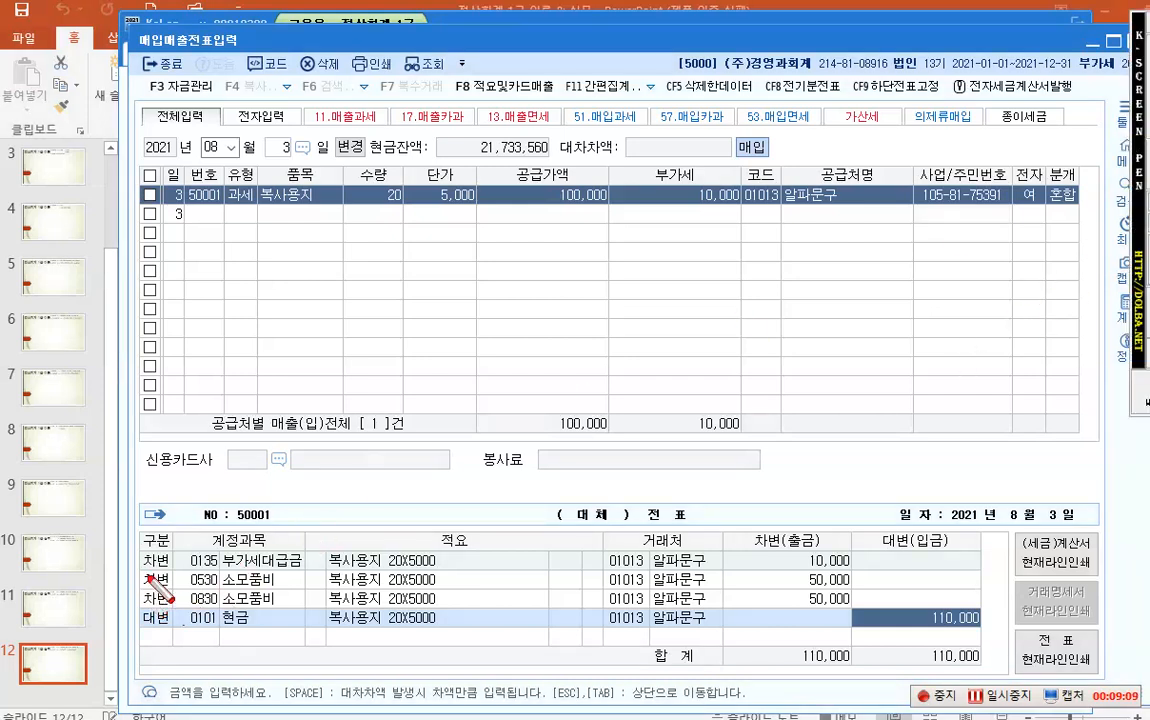
pyautogui.moveTo(147, 572); pyautogui.dragTo(450, 588)
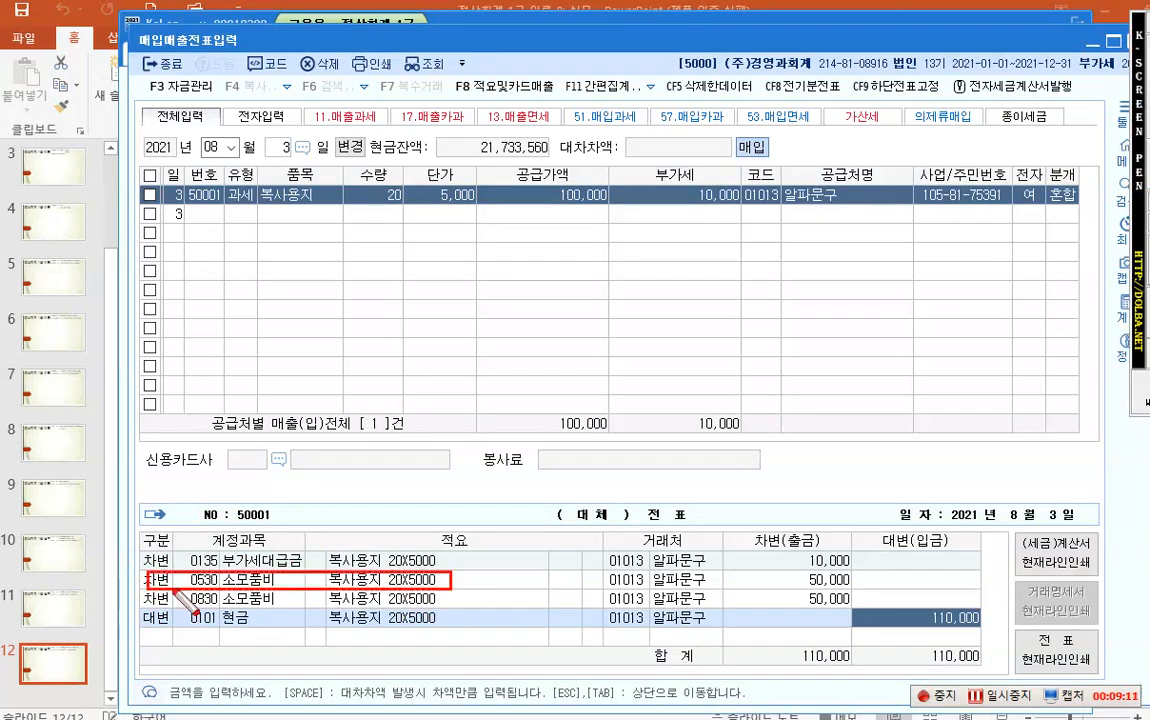
pyautogui.moveTo(148, 589)
pyautogui.mouseDown()
pyautogui.moveTo(450, 594)
pyautogui.moveTo(460, 610)
pyautogui.mouseUp()
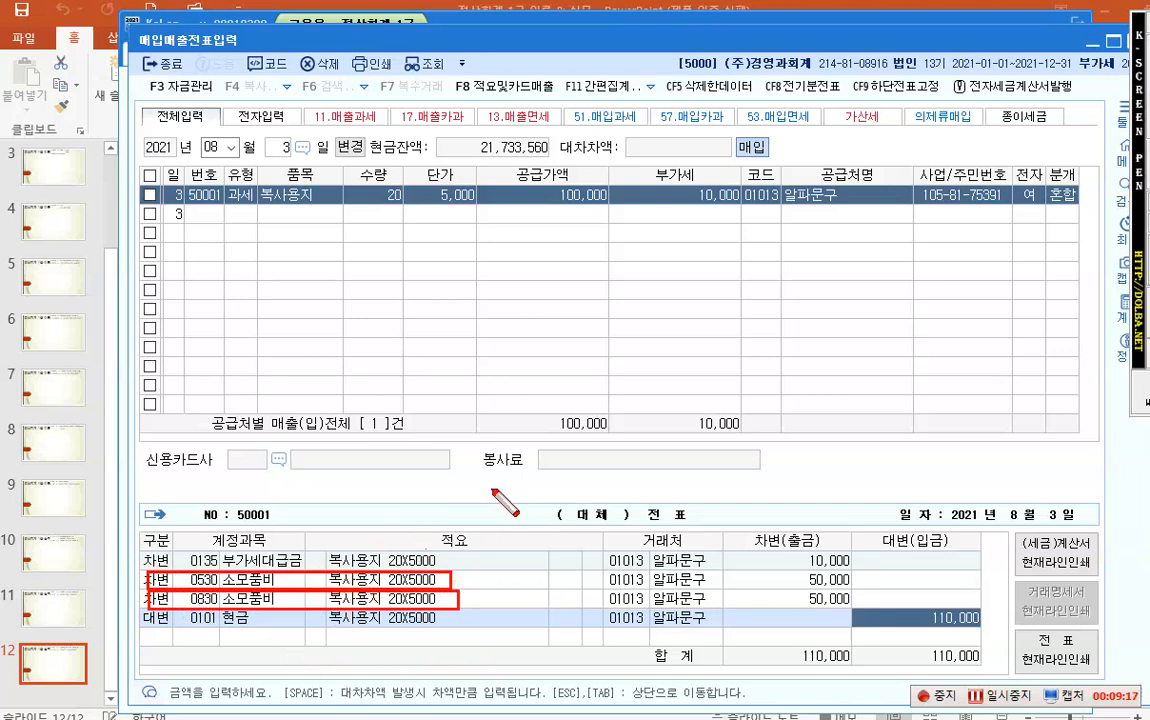
pyautogui.press('Escape')
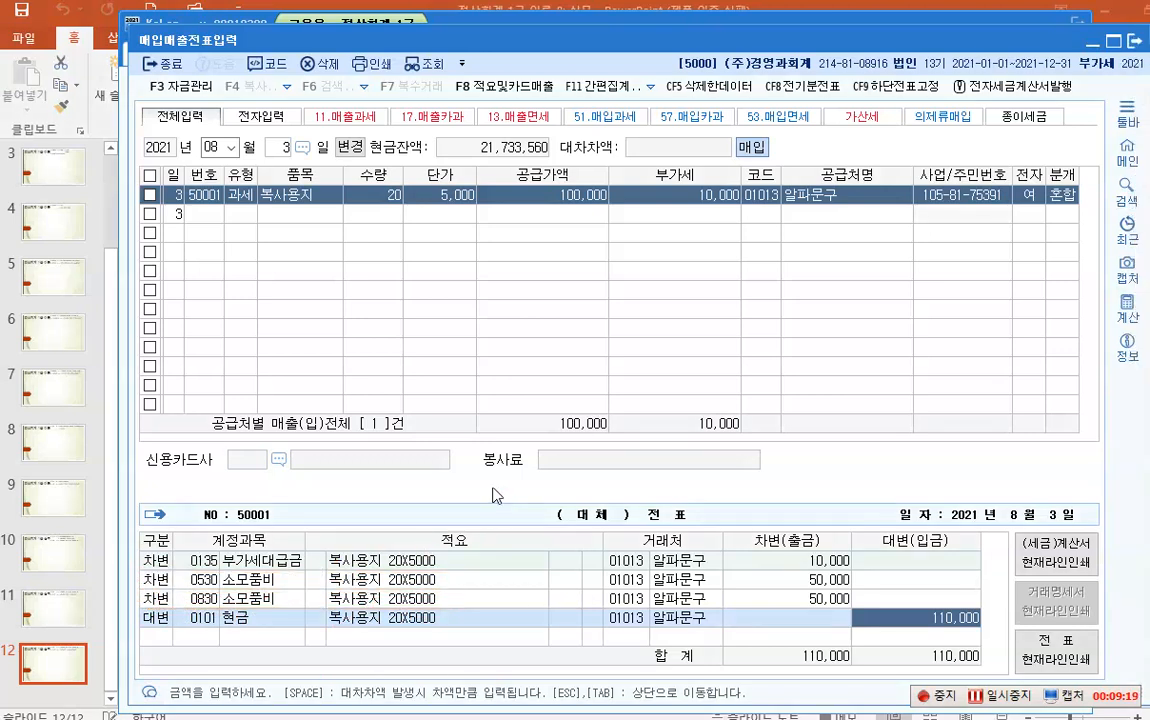
# - Switch the voucher date to August 4 and start a taxable purchase (51.과세) voucher
pyautogui.click(282, 154)
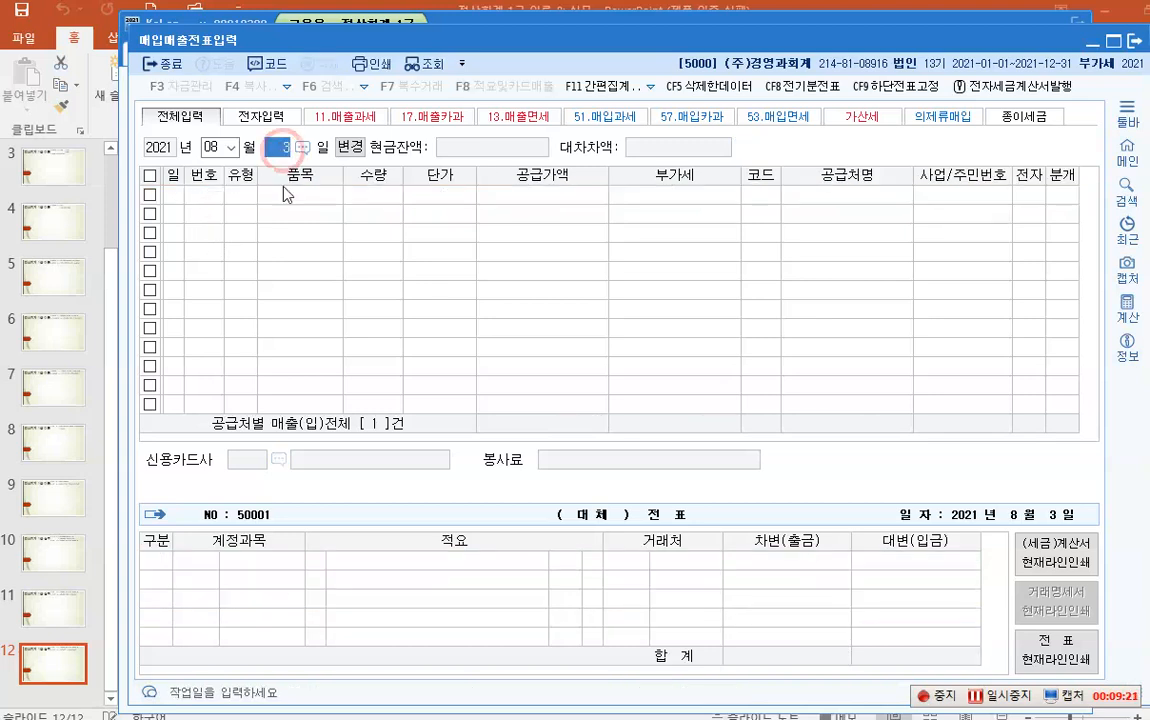
pyautogui.write('4')
pyautogui.press('Return')
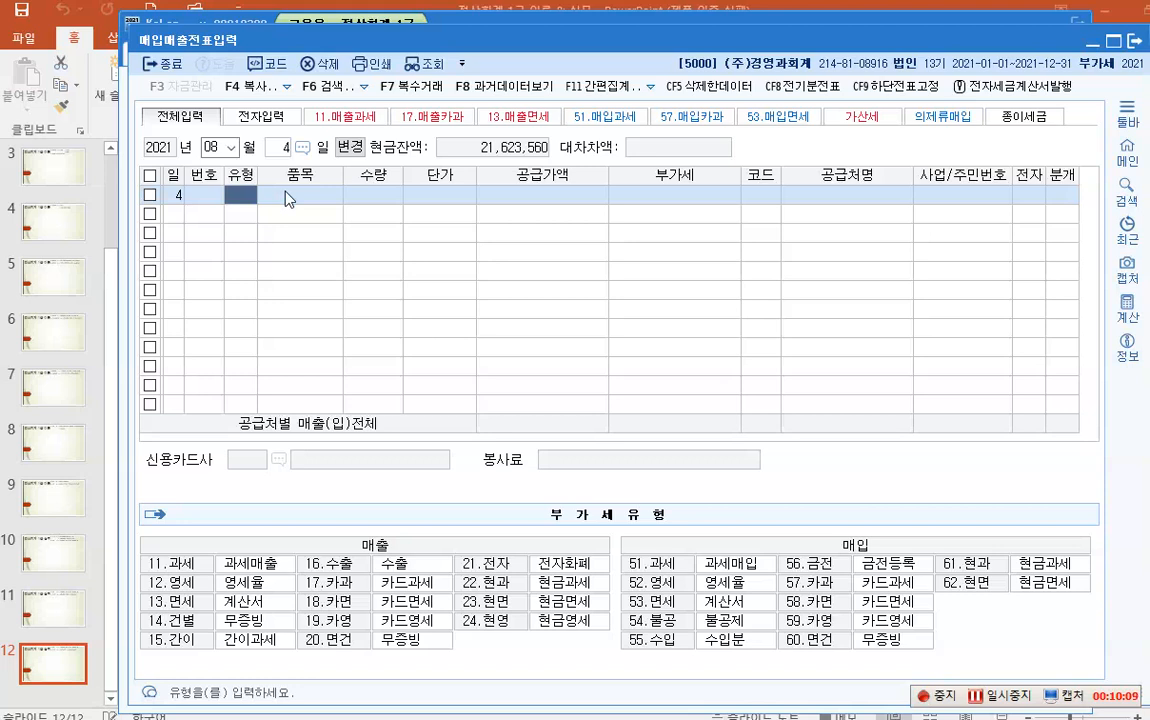
pyautogui.write('5')
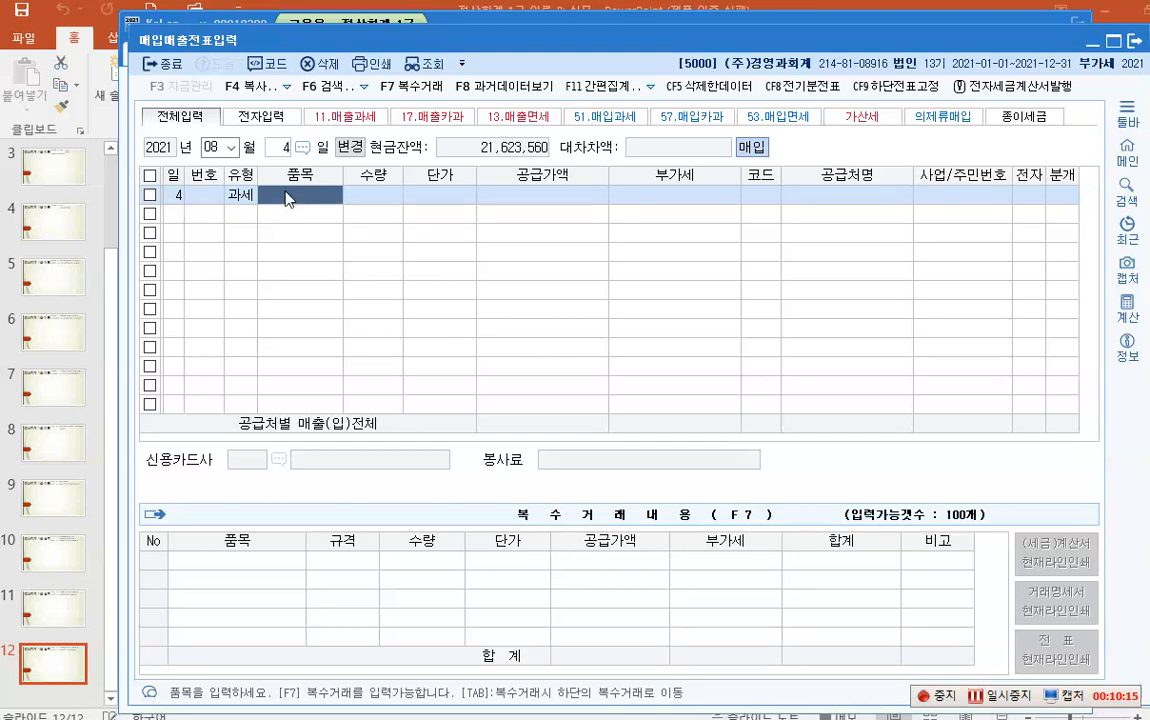
# - Enter the item 차량수리 with a supply value of 300,000, leaving quantity and unit price blank
pyautogui.write('차량수리')
pyautogui.press('Return')
pyautogui.press('Return')
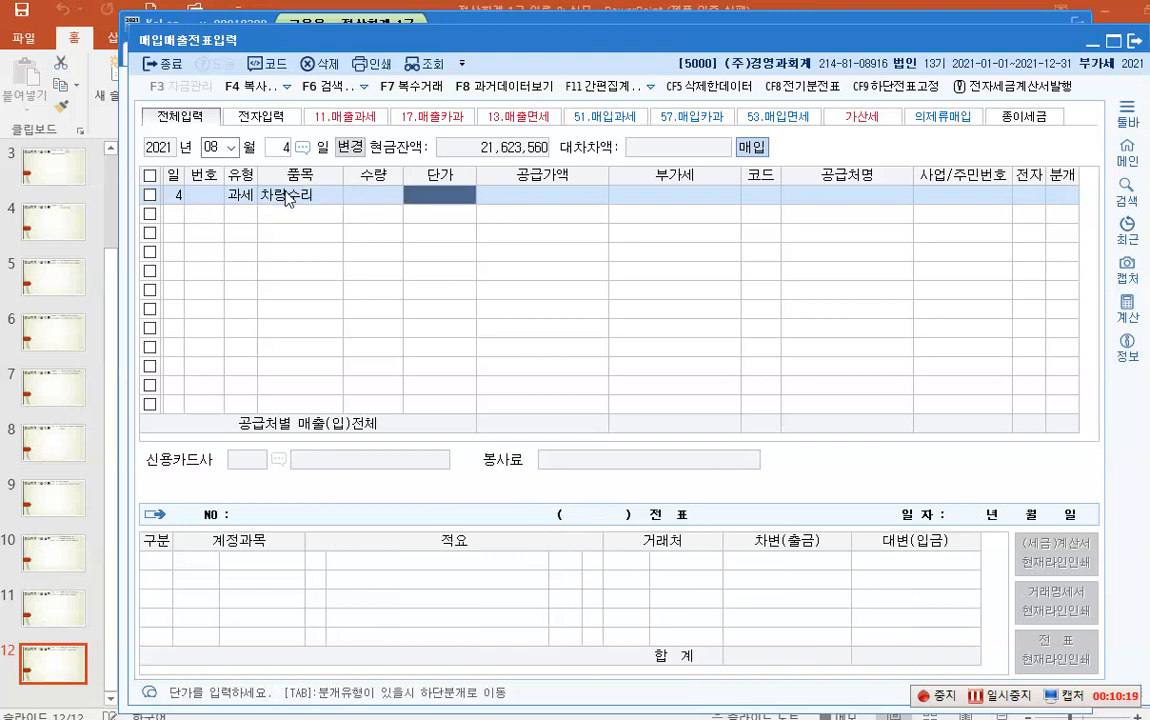
pyautogui.press('Return')
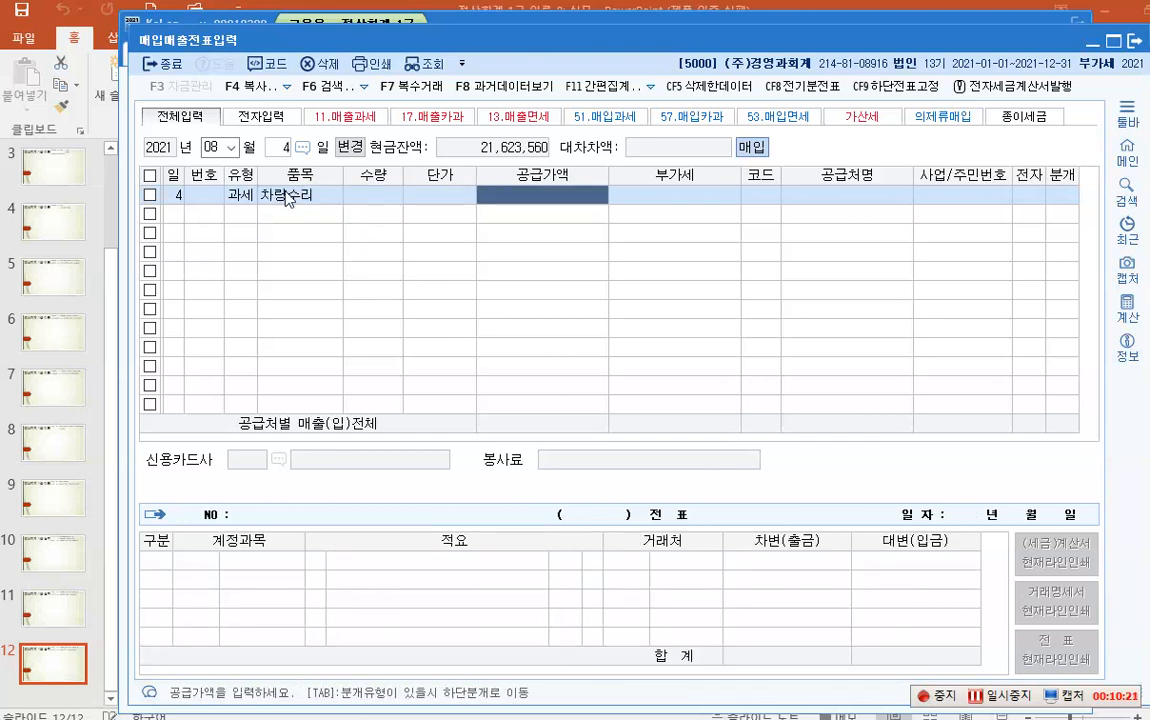
pyautogui.write('3000000')
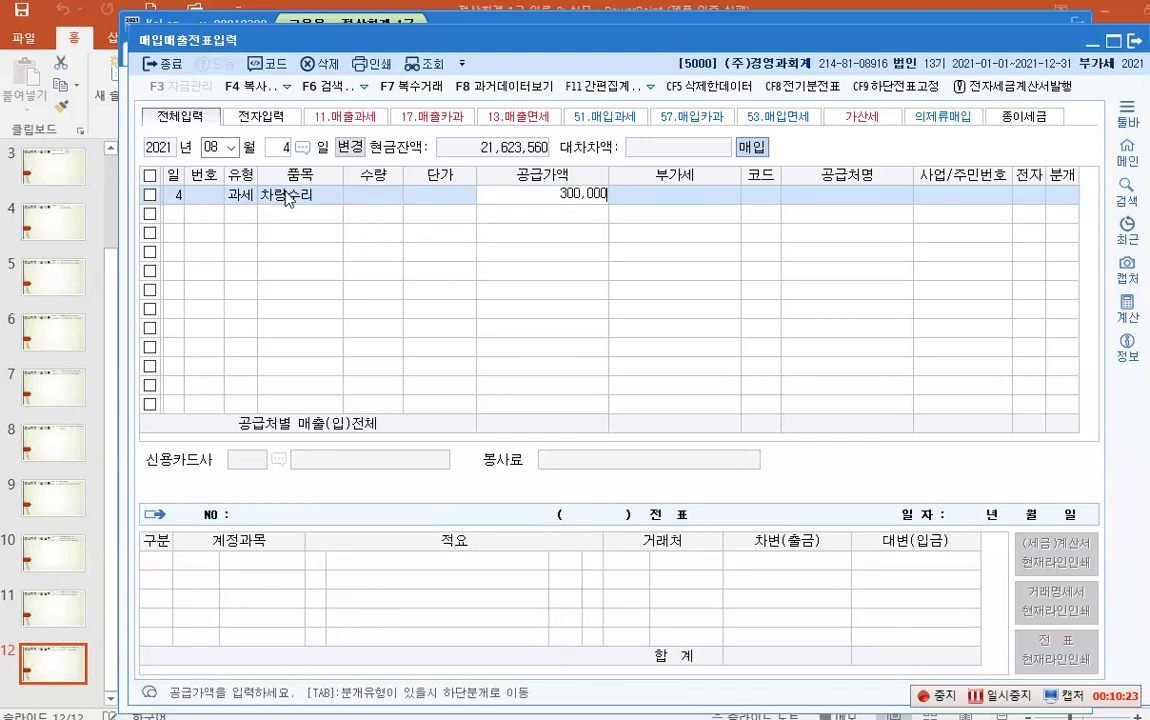
pyautogui.press('Return')
pyautogui.press('Return')
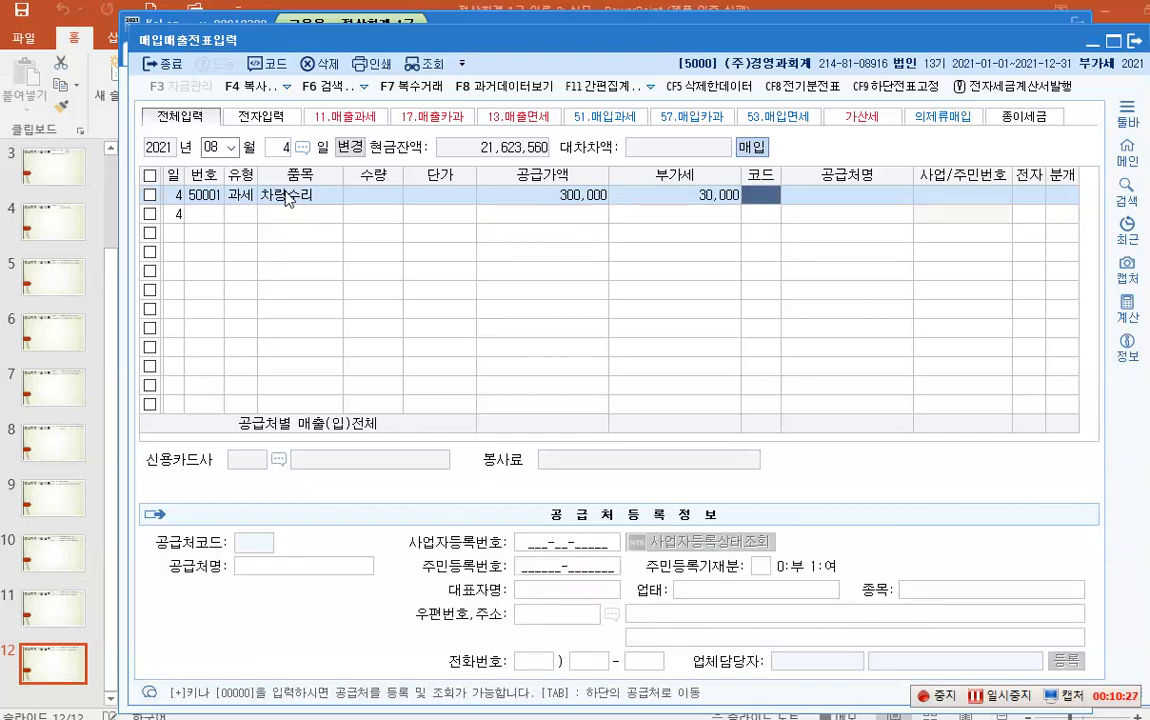
# - Register 대우카센타 as a new supplier with code 01202 for the 차량수리 voucher
pyautogui.press('+')
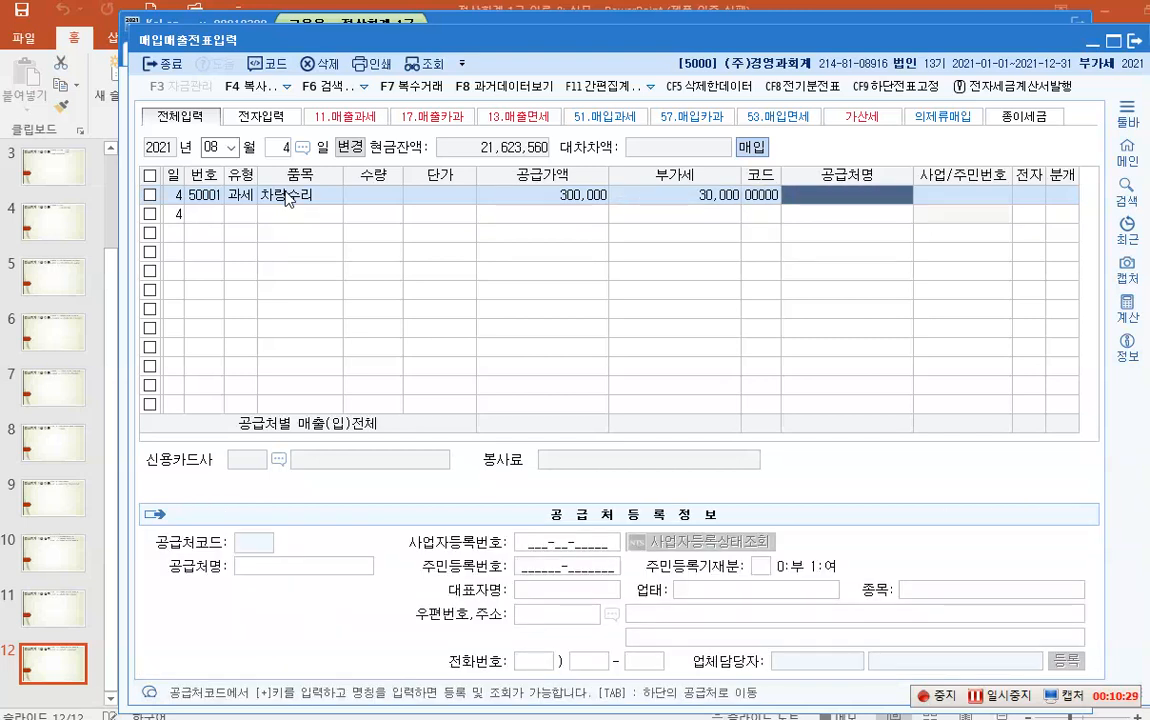
pyautogui.write('대우카센')
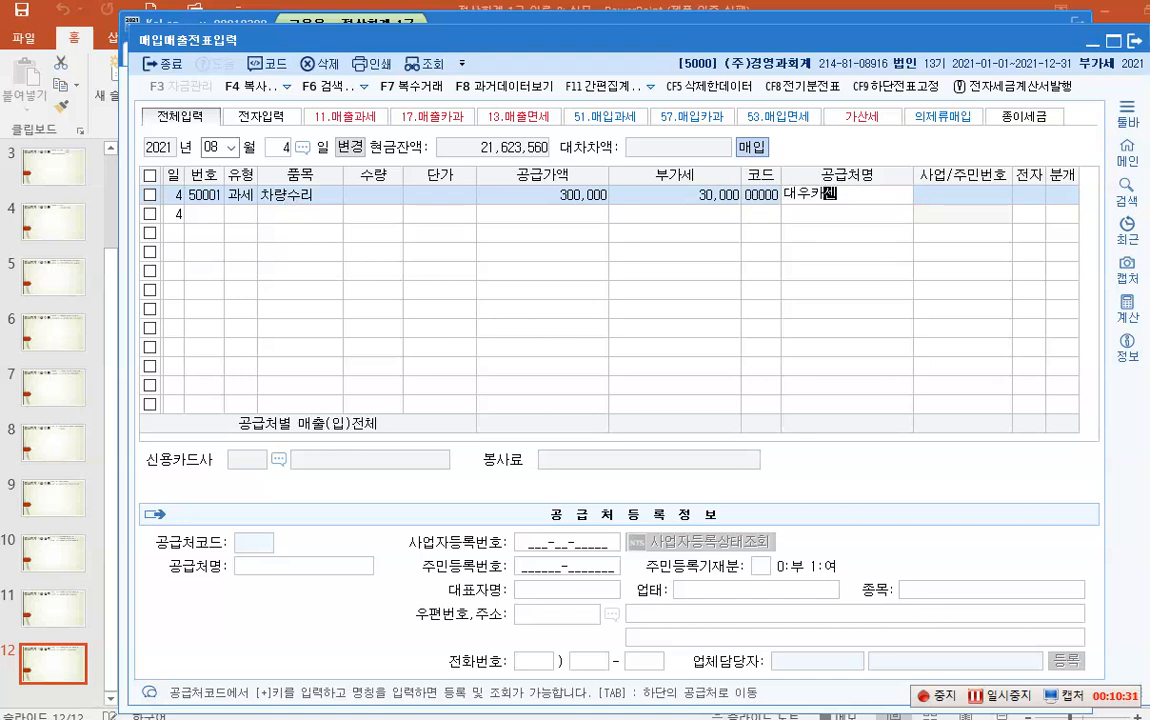
pyautogui.write('타')
pyautogui.press('Return')
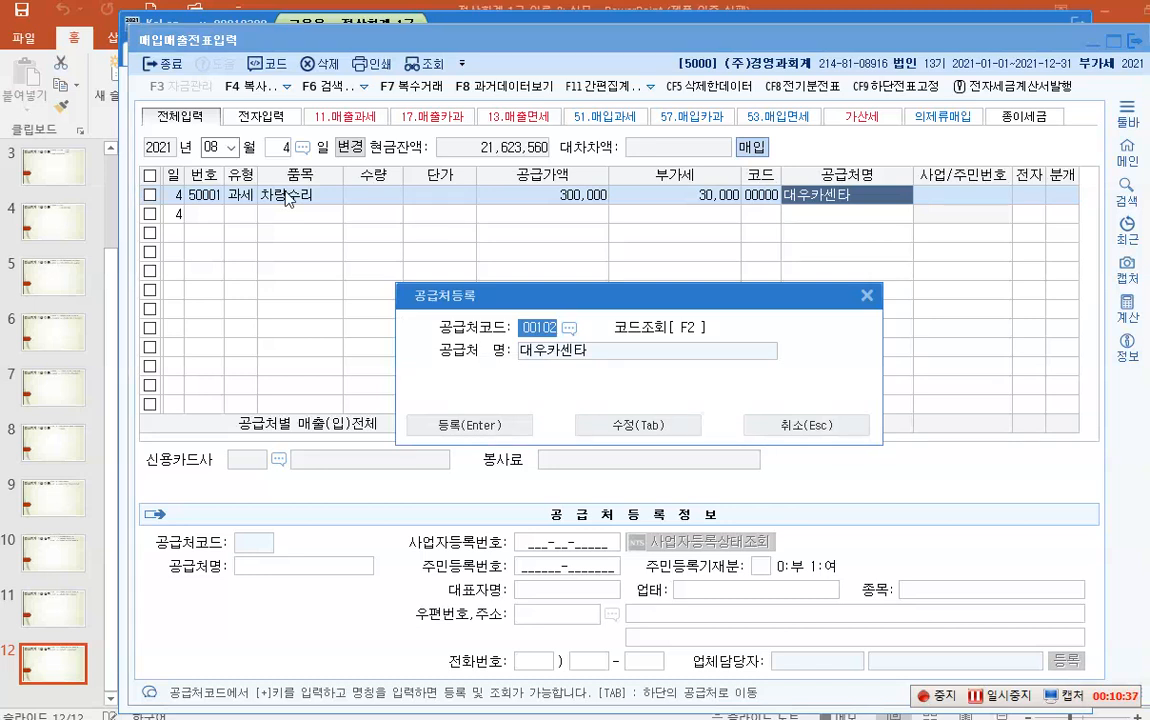
pyautogui.write('1203')
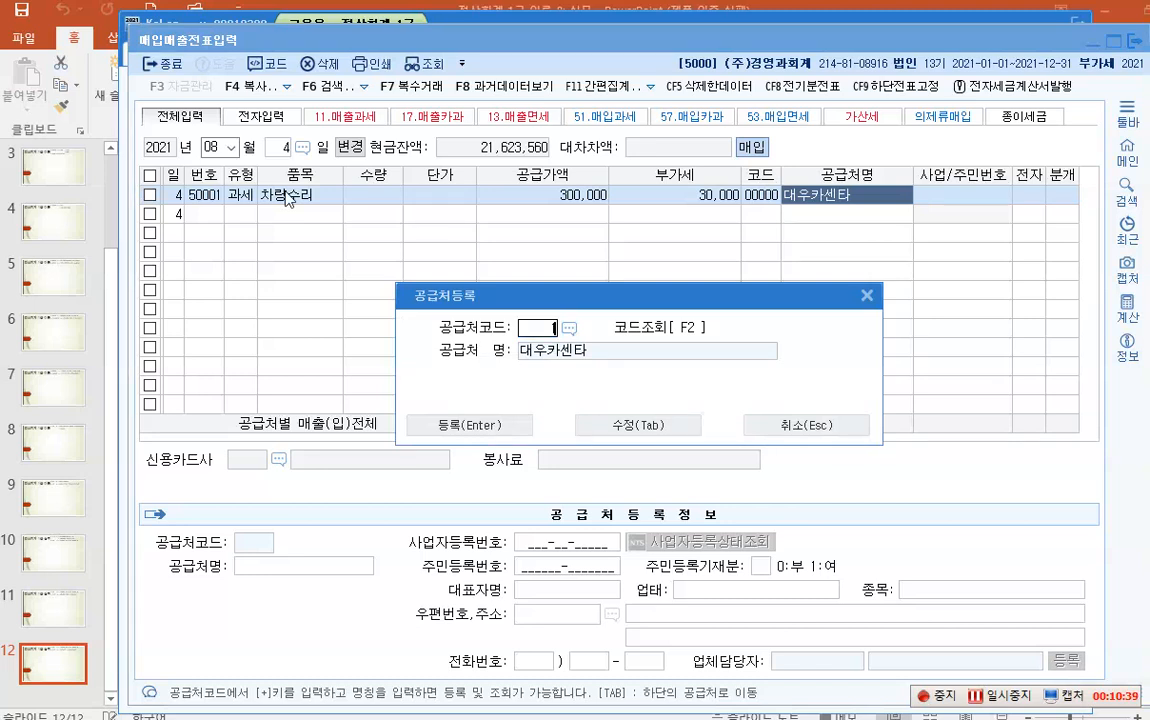
pyautogui.press('Return')
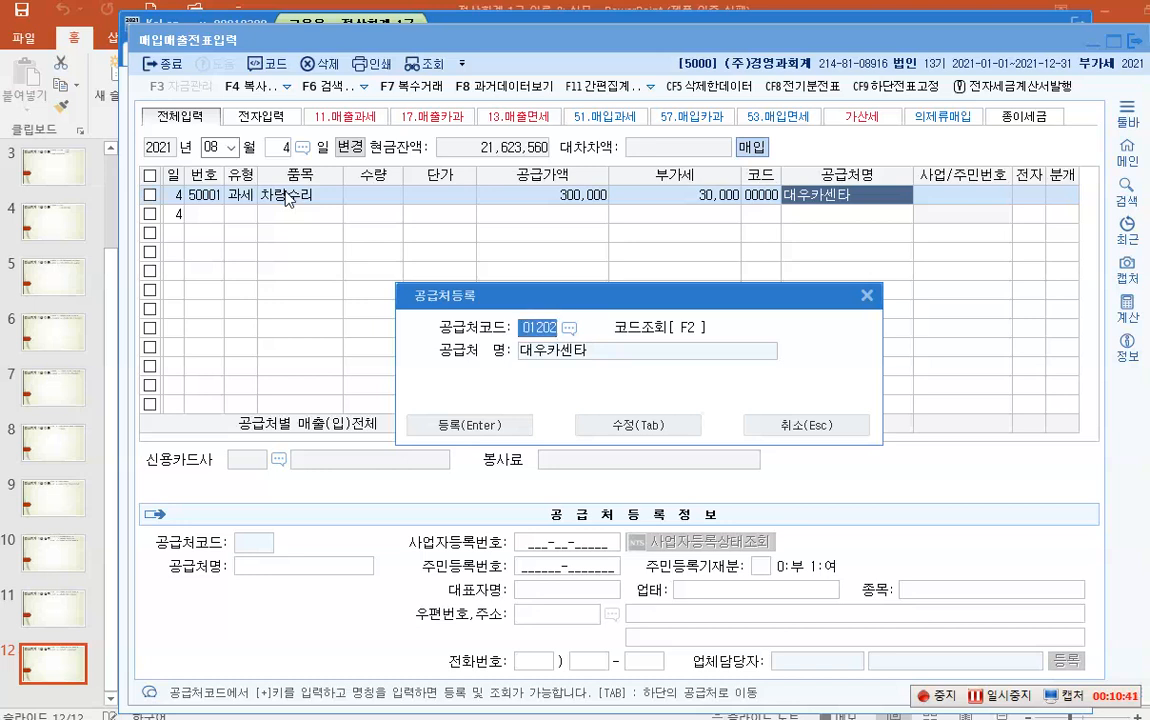
pyautogui.press('Return')
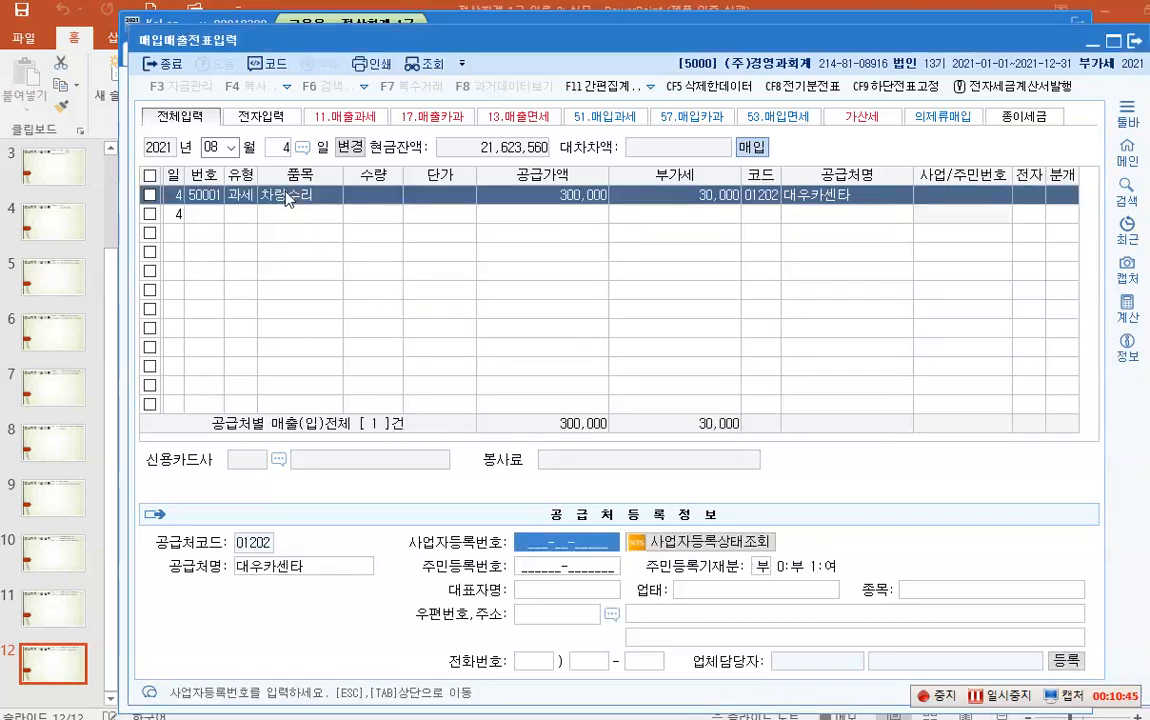
# - Fill in 대우카센타's business registration number and representative's name, leaving business type (업태) blank
pyautogui.write('131-29-')
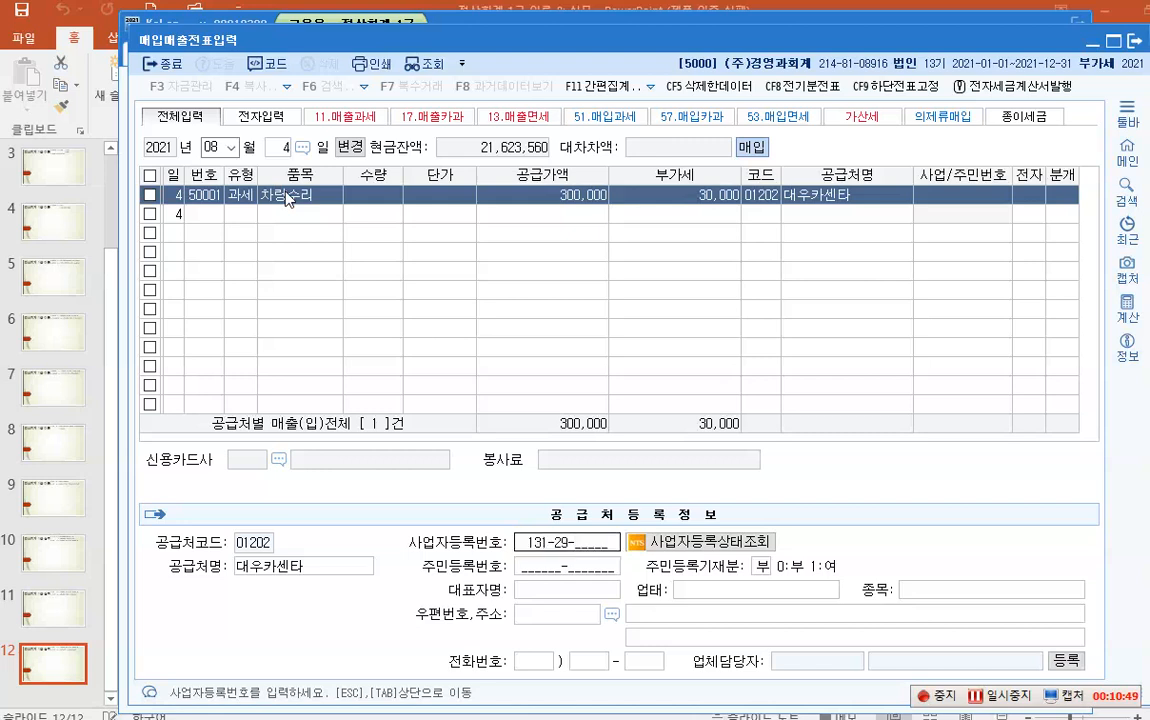
pyautogui.write('61258')
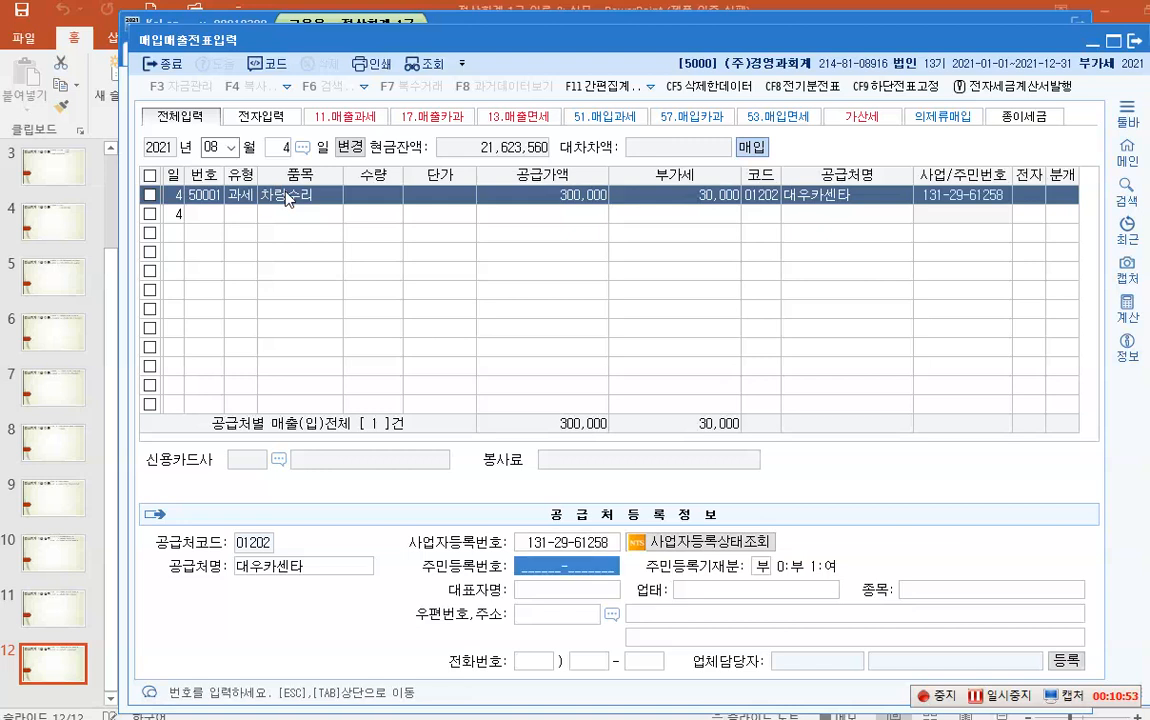
pyautogui.press('Return')
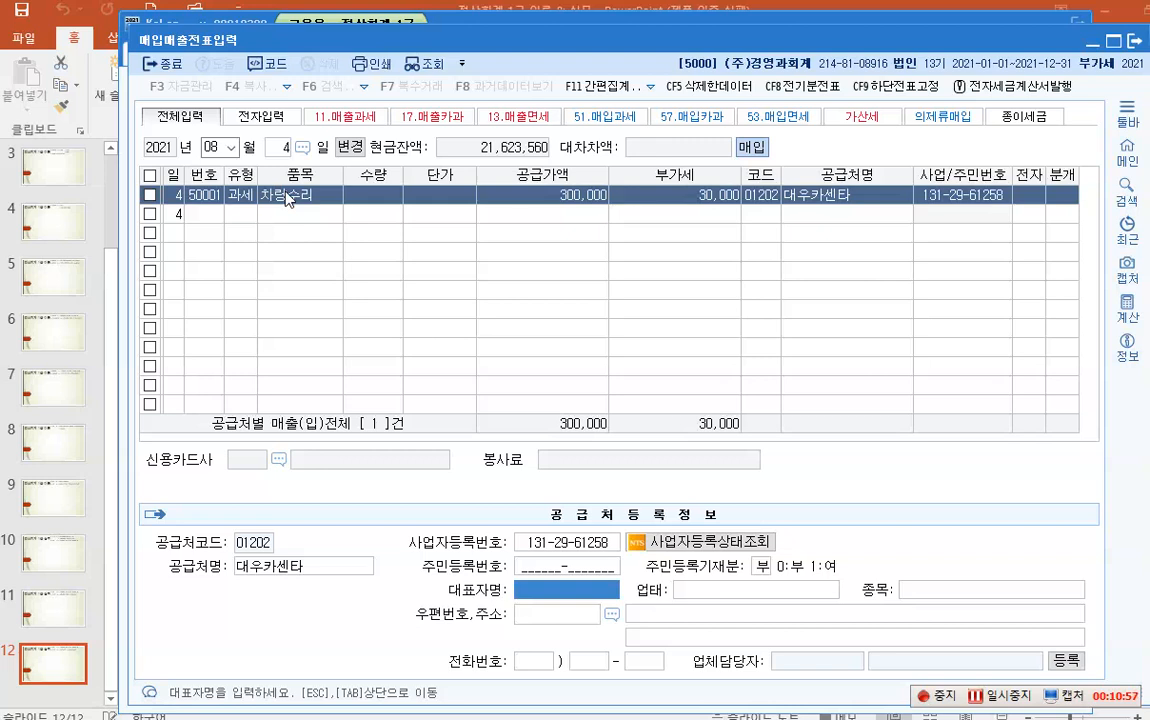
pyautogui.write('박지')
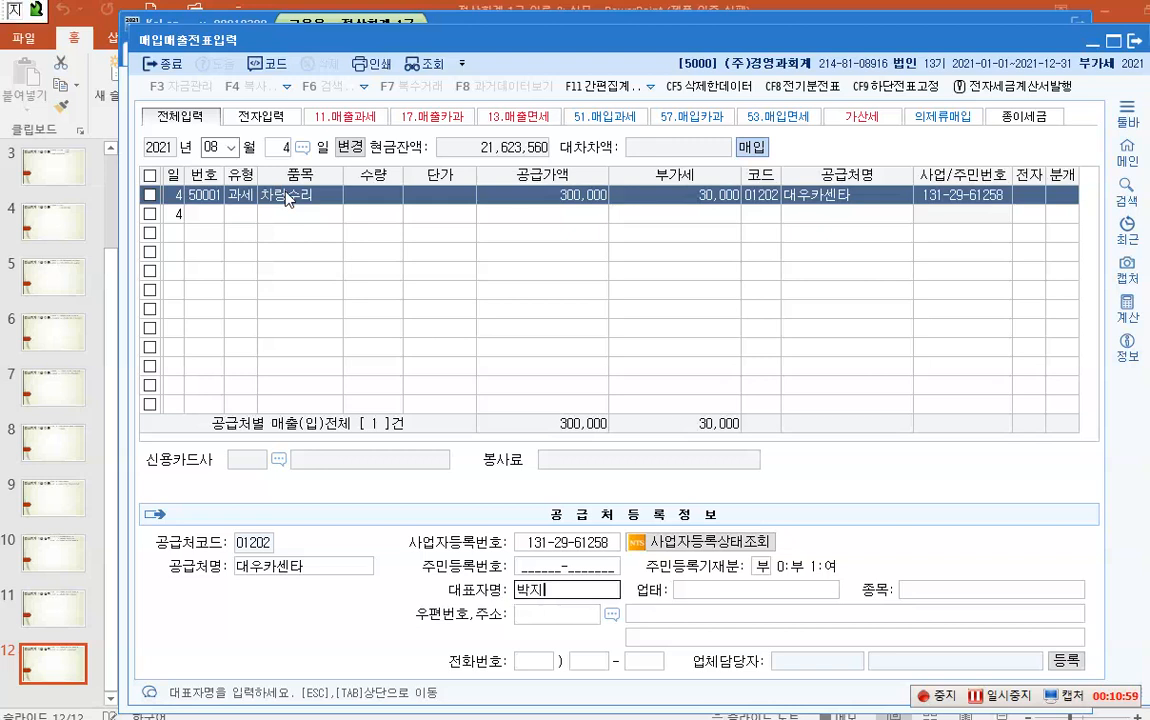
pyautogui.write('서ㅇ')
pyautogui.press('Return')
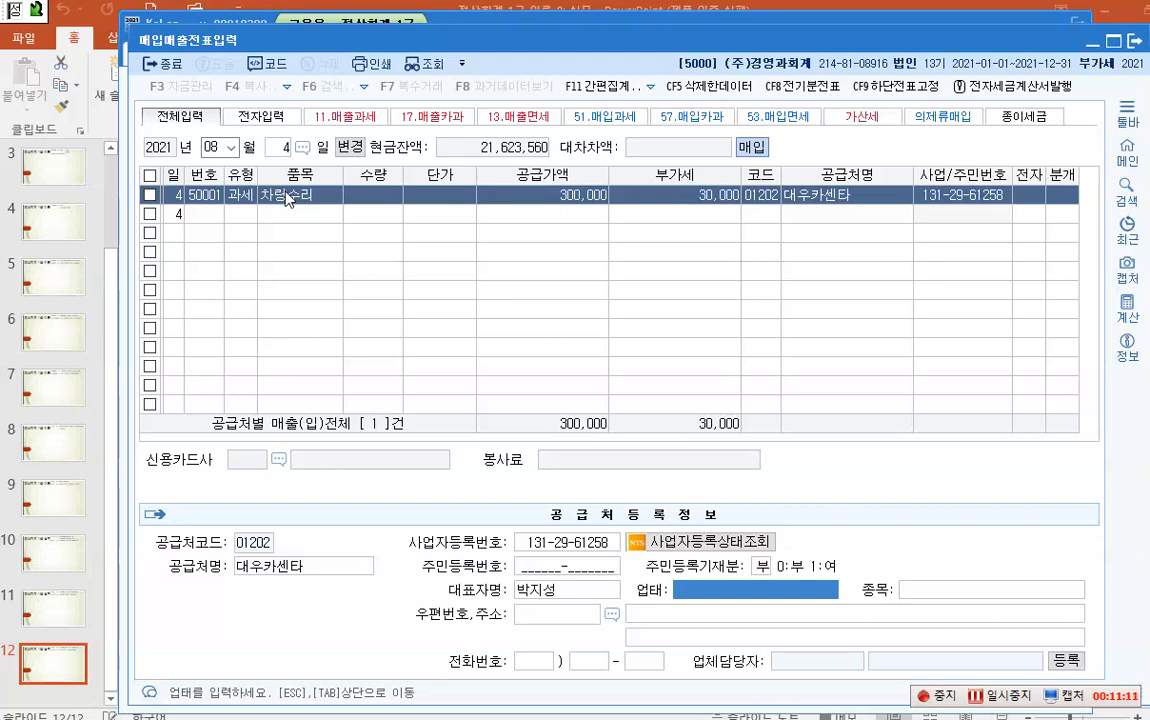
pyautogui.press('Return')
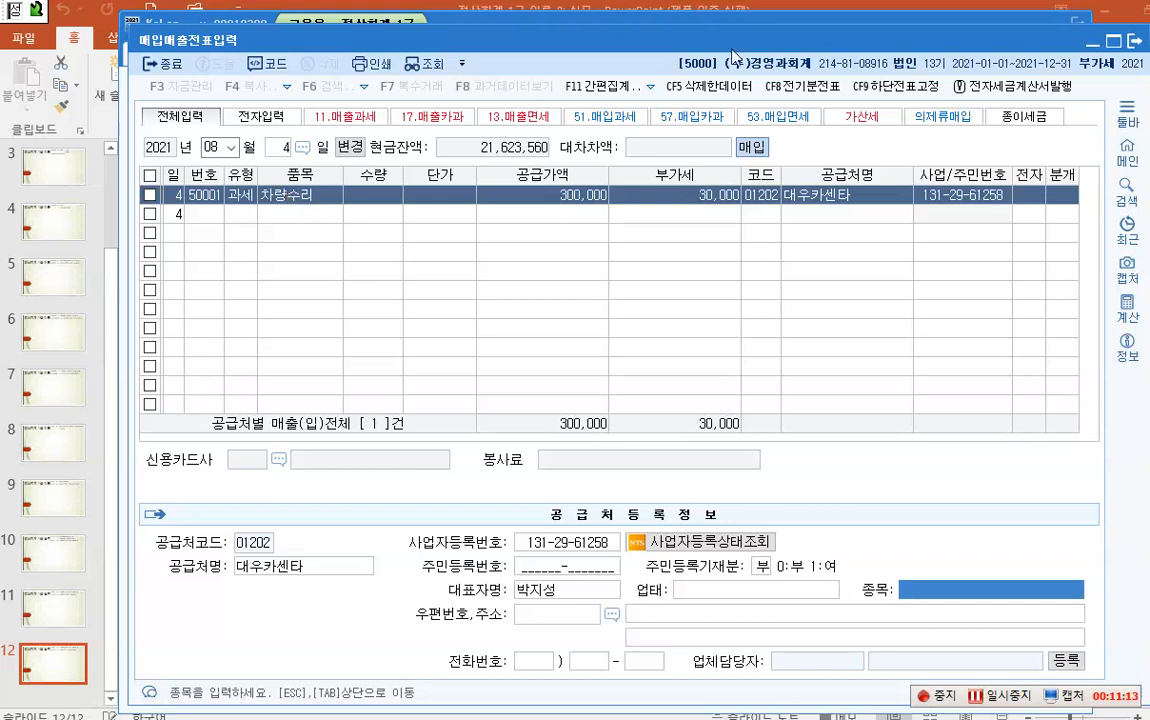
# - Mark the 차량수리 voucher as an electronic invoice (여) and set its journal type to 현금
pyautogui.click(1030, 197)
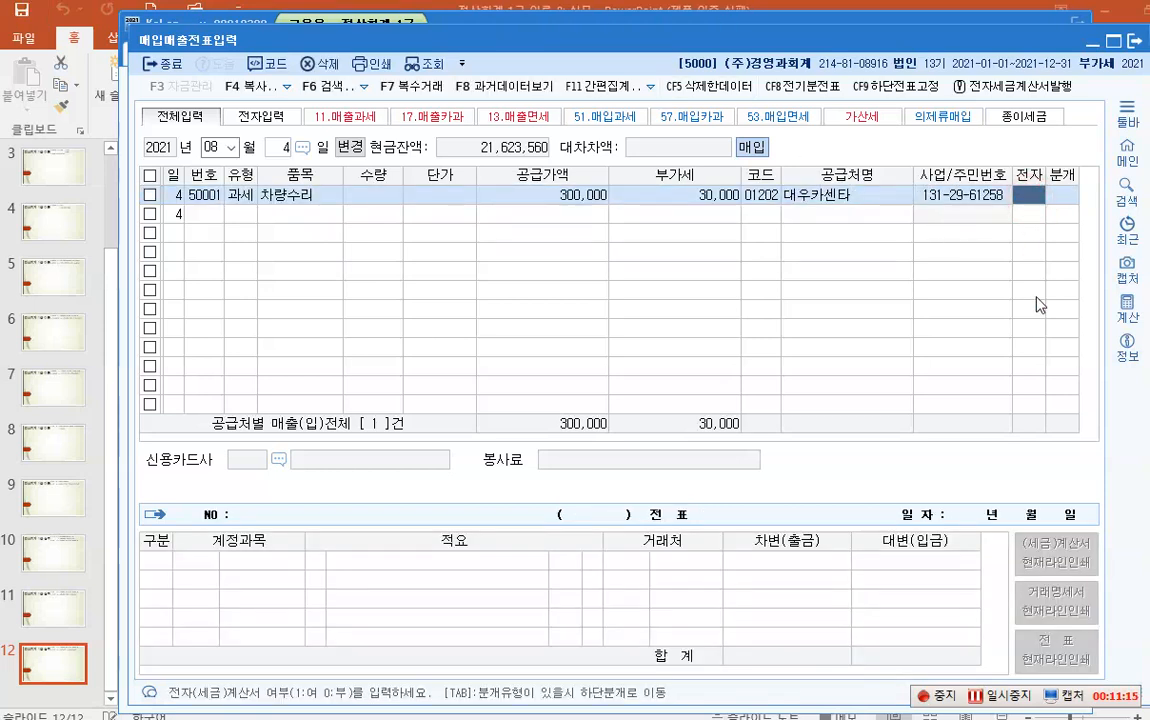
pyautogui.write('1')
pyautogui.press('Return')
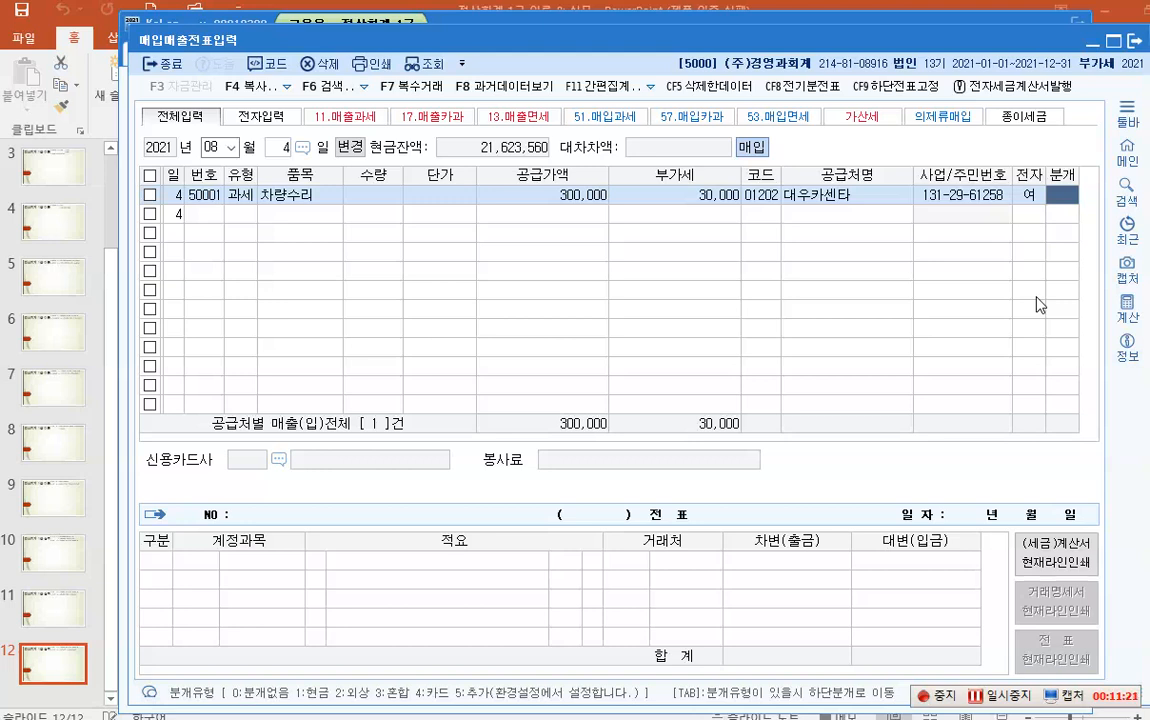
pyautogui.press('1')
pyautogui.press('Return')
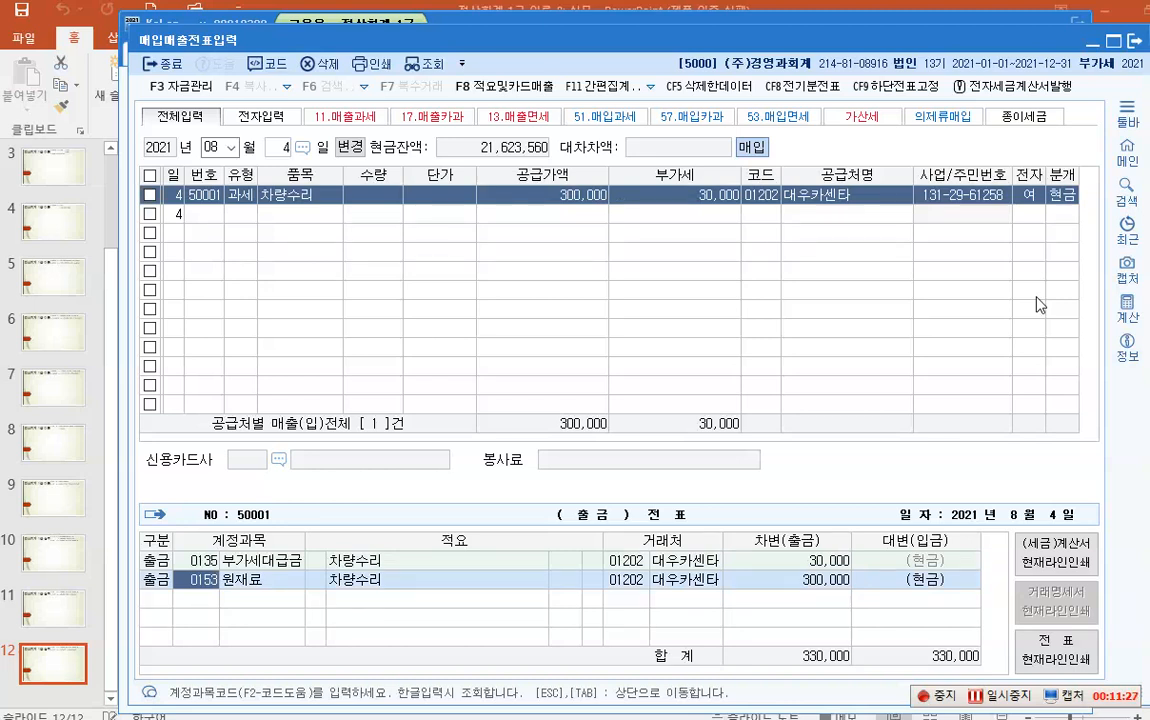
# - Change the 원재료 line of the 차량수리 voucher to account 0822 차량유지비 (판매관리비)
pyautogui.press('F2')
pyautogui.write('차량')
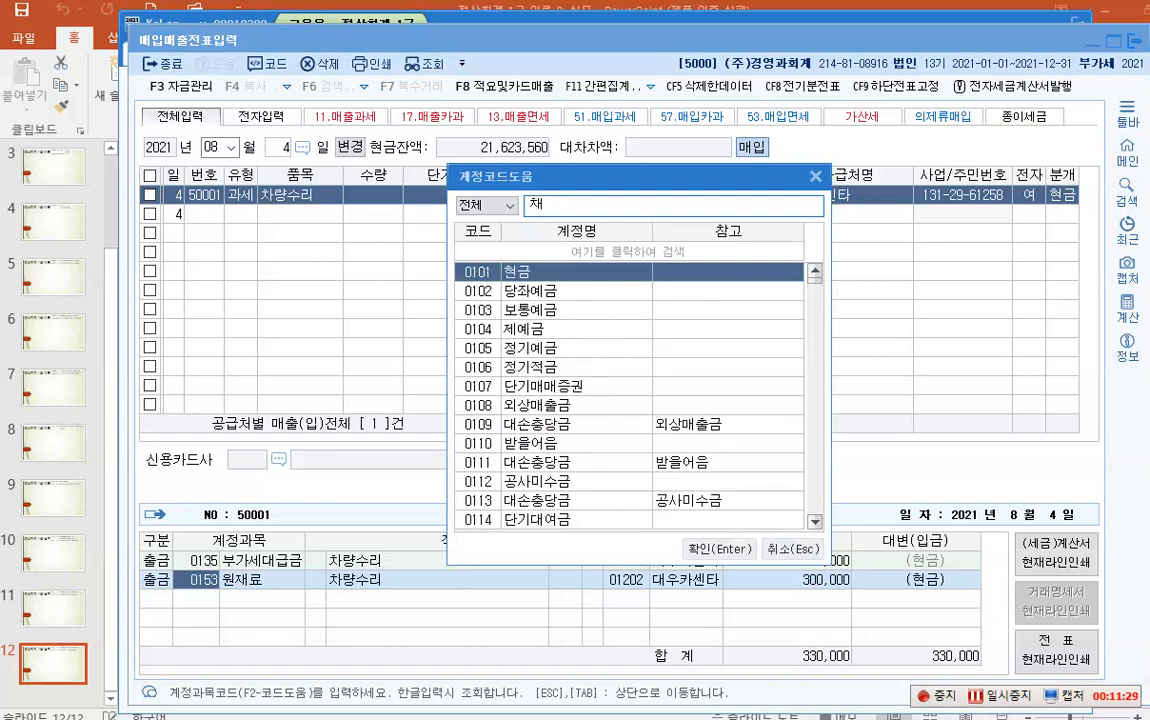
pyautogui.write('유')
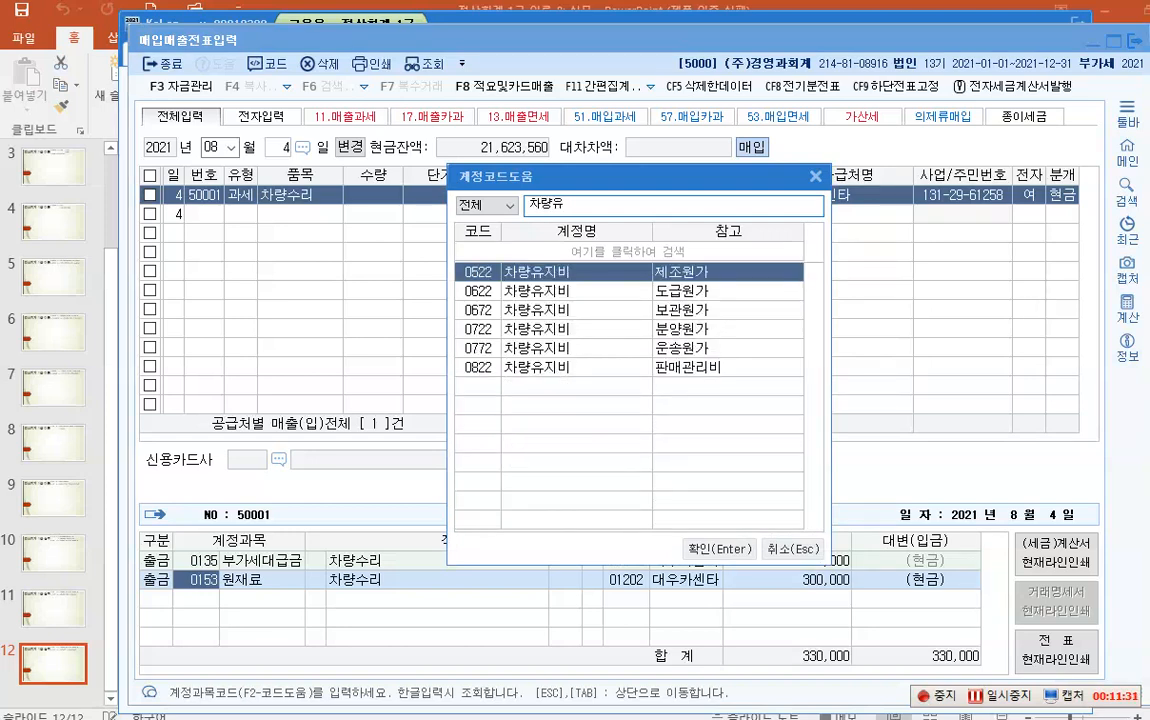
pyautogui.press('Down')
pyautogui.press('Down')
pyautogui.press('Down')
pyautogui.press('Down')
pyautogui.press('Down')
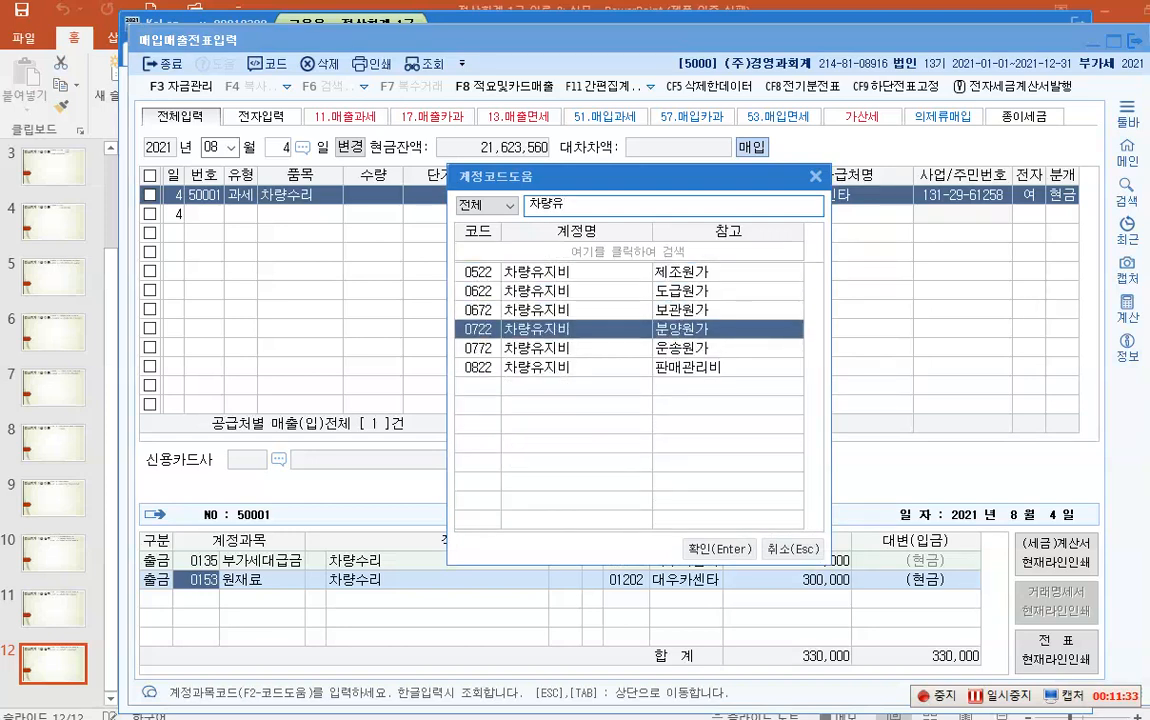
pyautogui.press('Return')
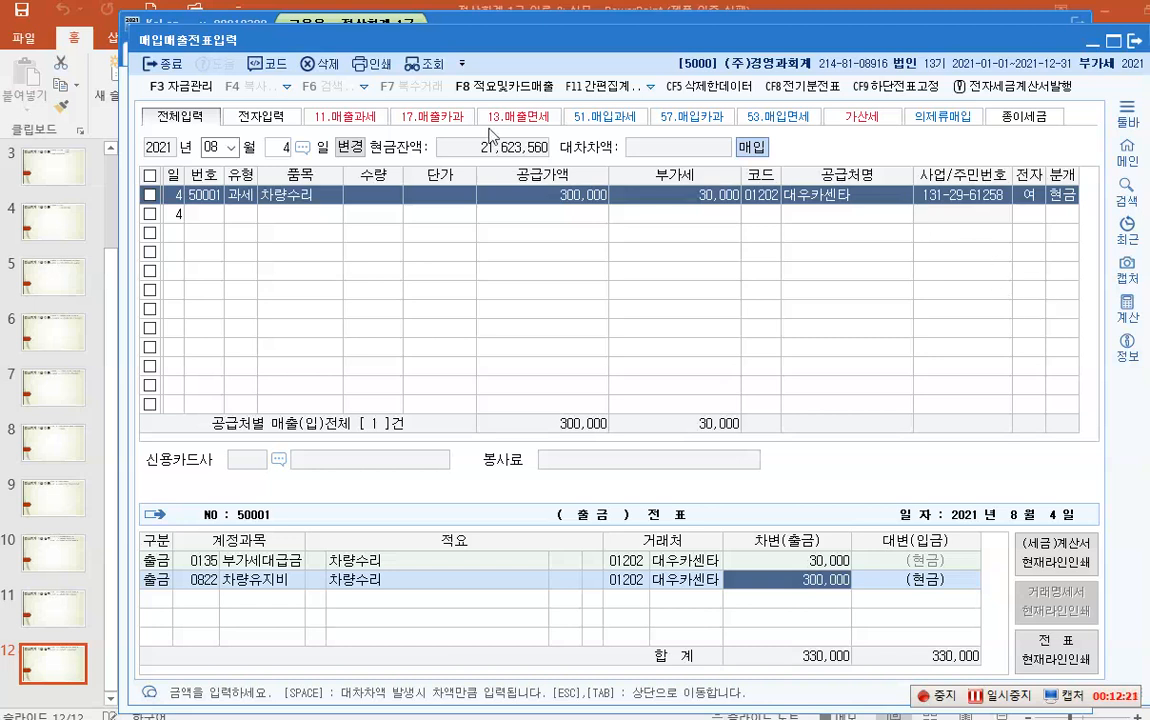
# - Switch the voucher date to August 5 and start a taxable purchase (51.과세) voucher
pyautogui.click(283, 147)
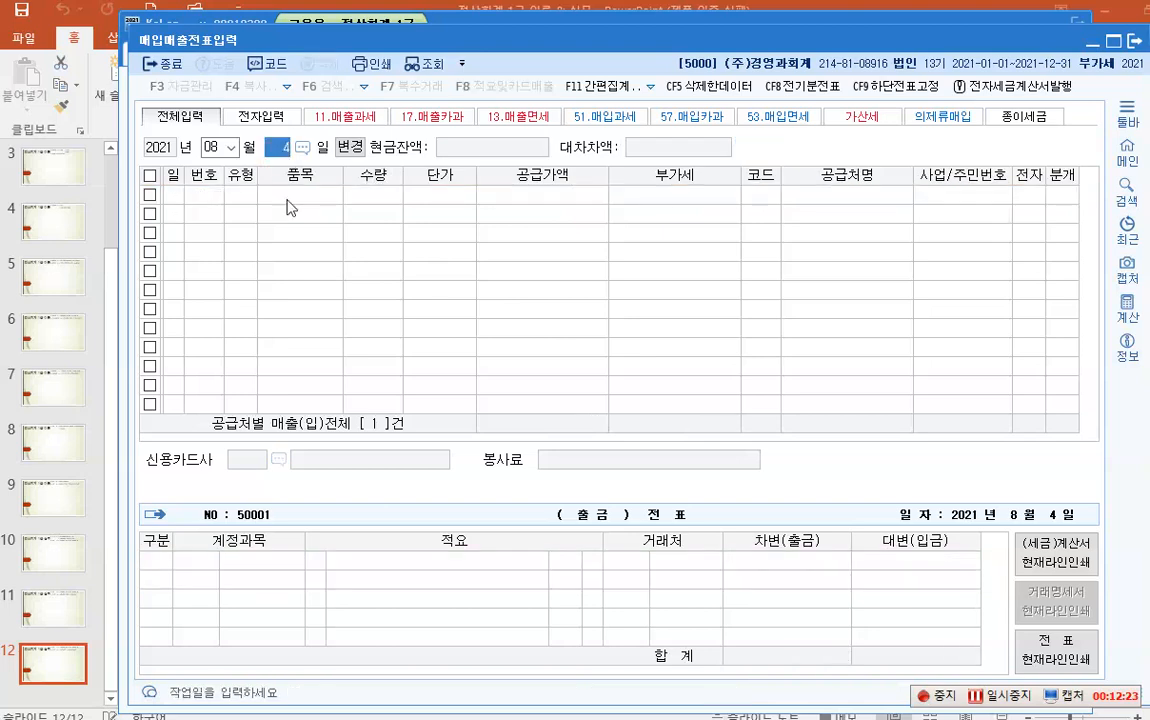
pyautogui.write('5')
pyautogui.press('Return')
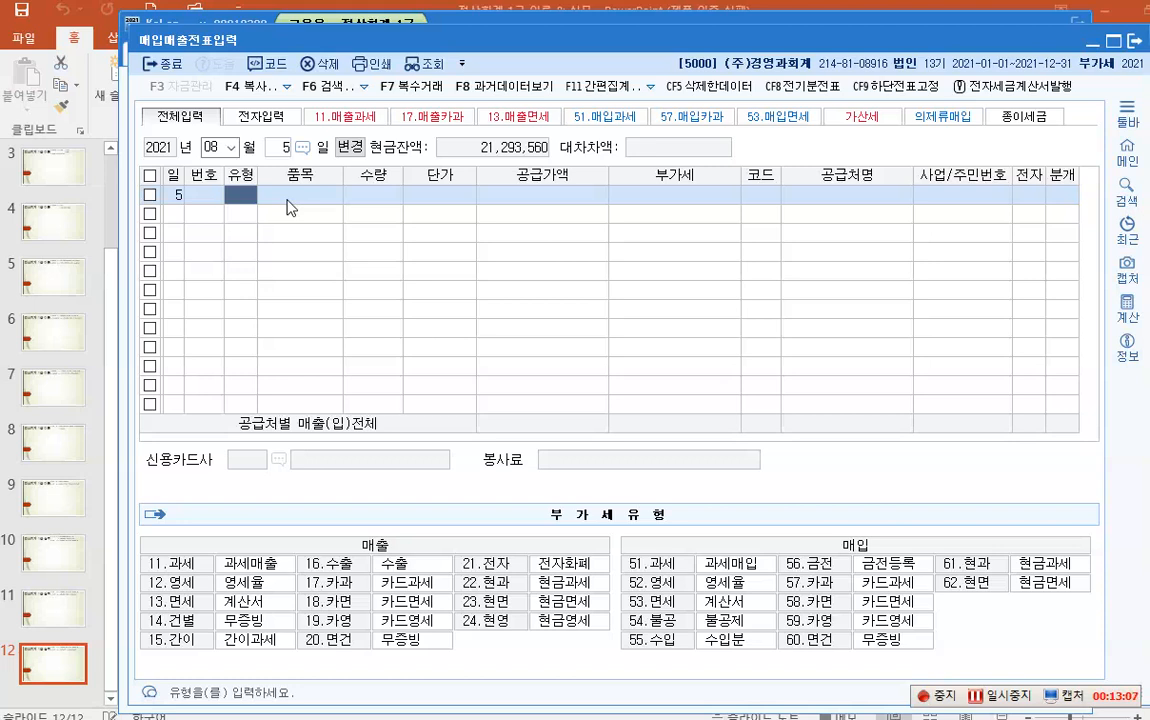
pyautogui.write('11')
pyautogui.press('Return')
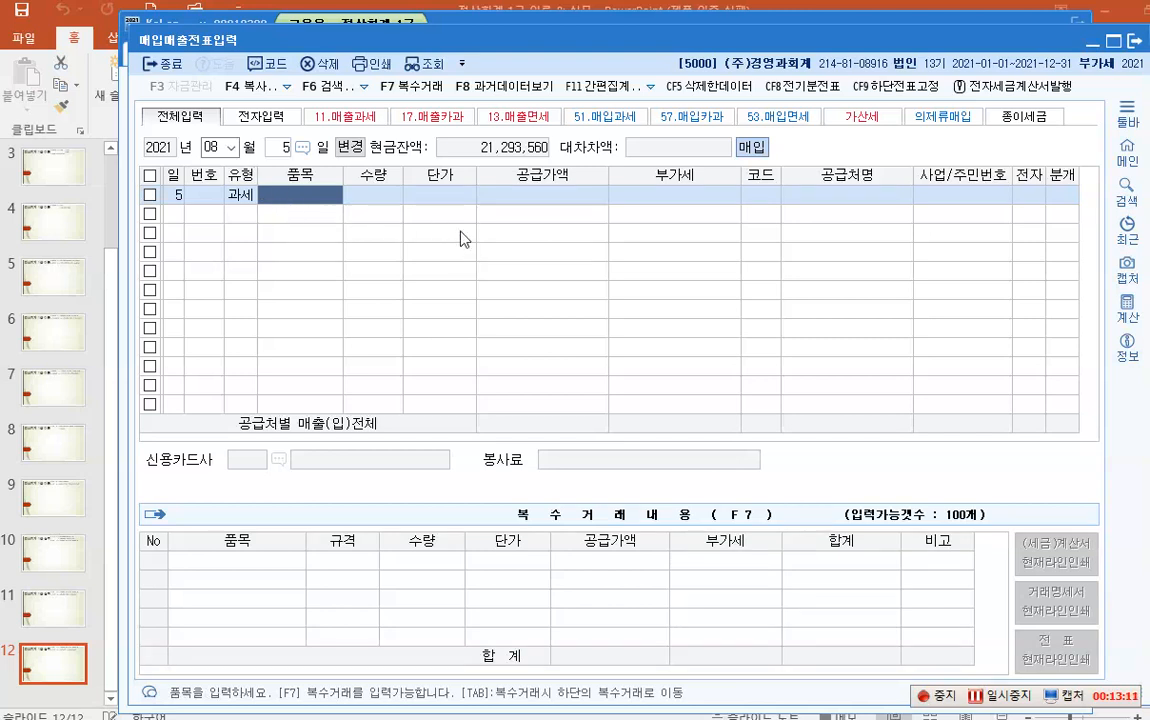
# - Open multiple-item entry (복수거래) for the August 5 voucher and add 안전화 with quantity 10 and unit price 25,000
pyautogui.click(409, 91)
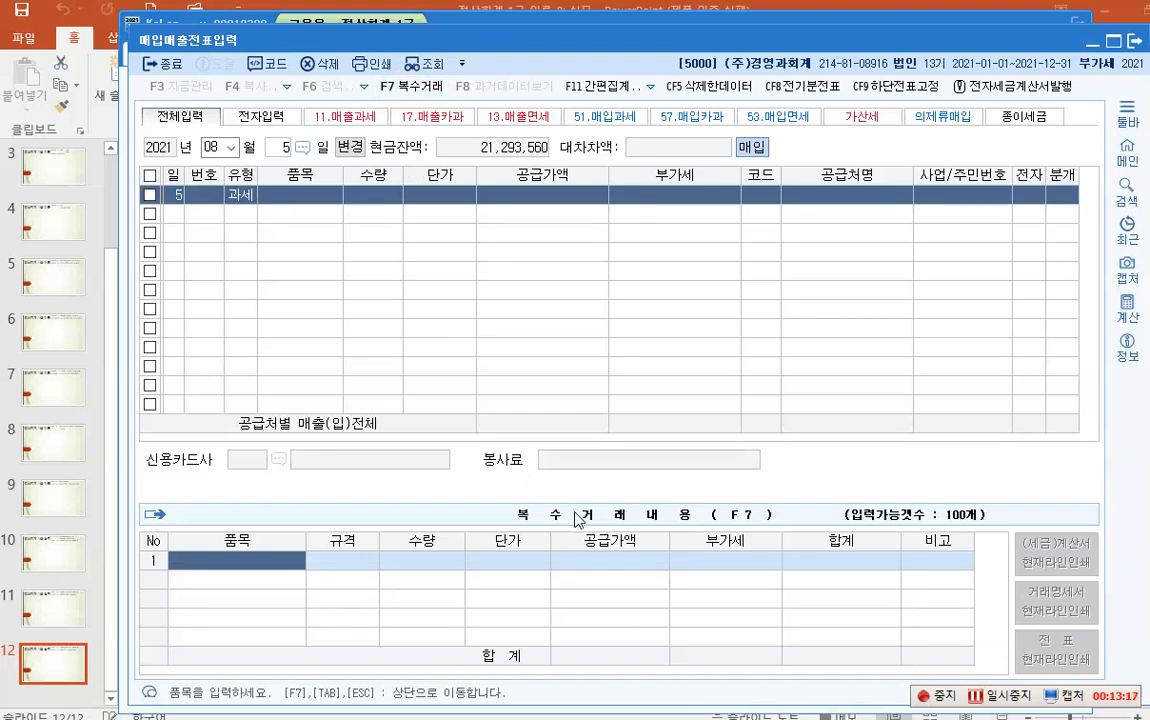
pyautogui.write('안전호ㅏ')
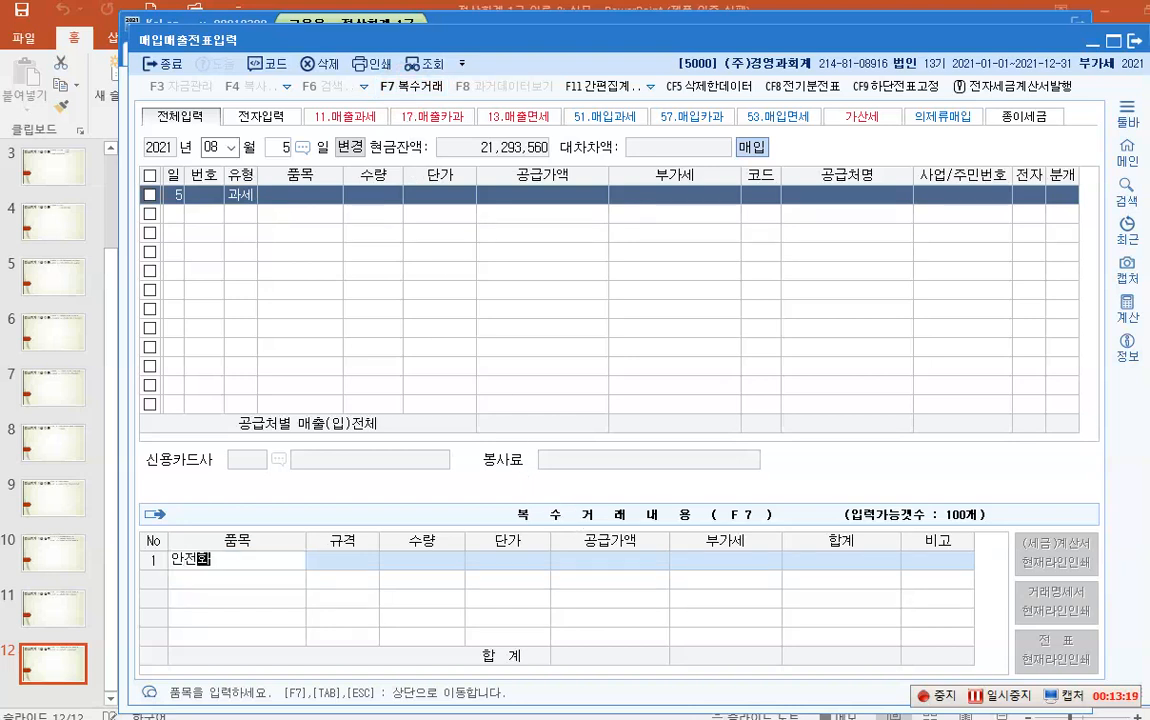
pyautogui.press('Return')
pyautogui.press('Return')
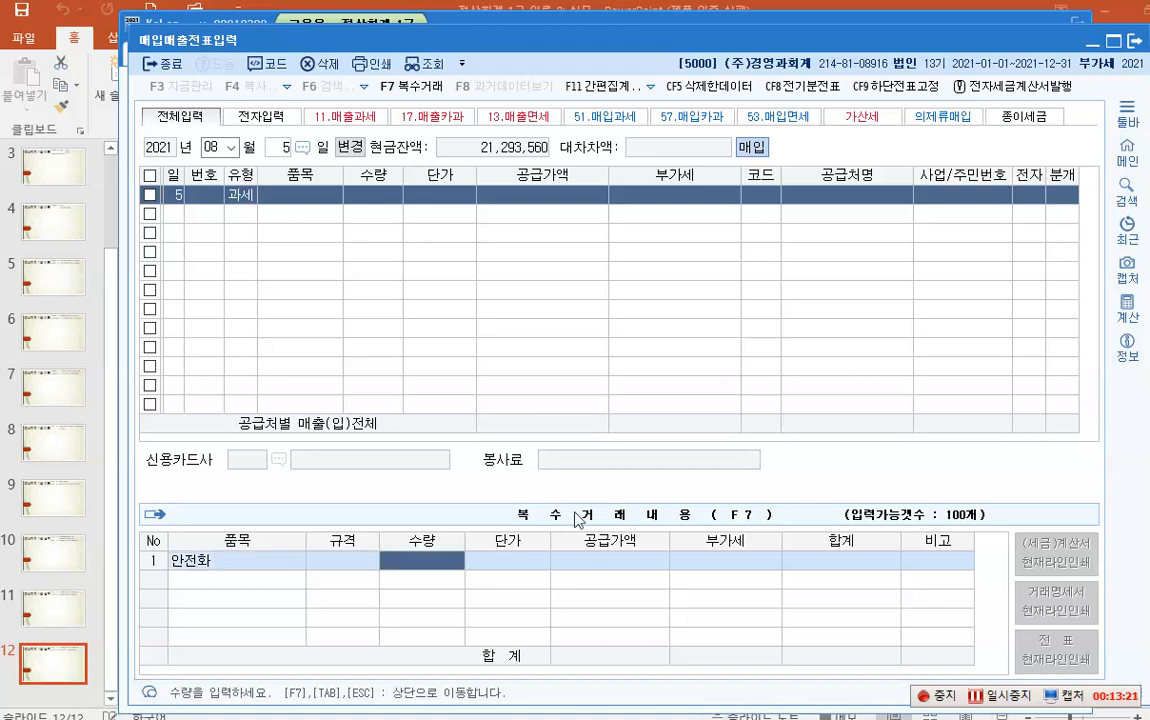
pyautogui.write('10')
pyautogui.press('Return')
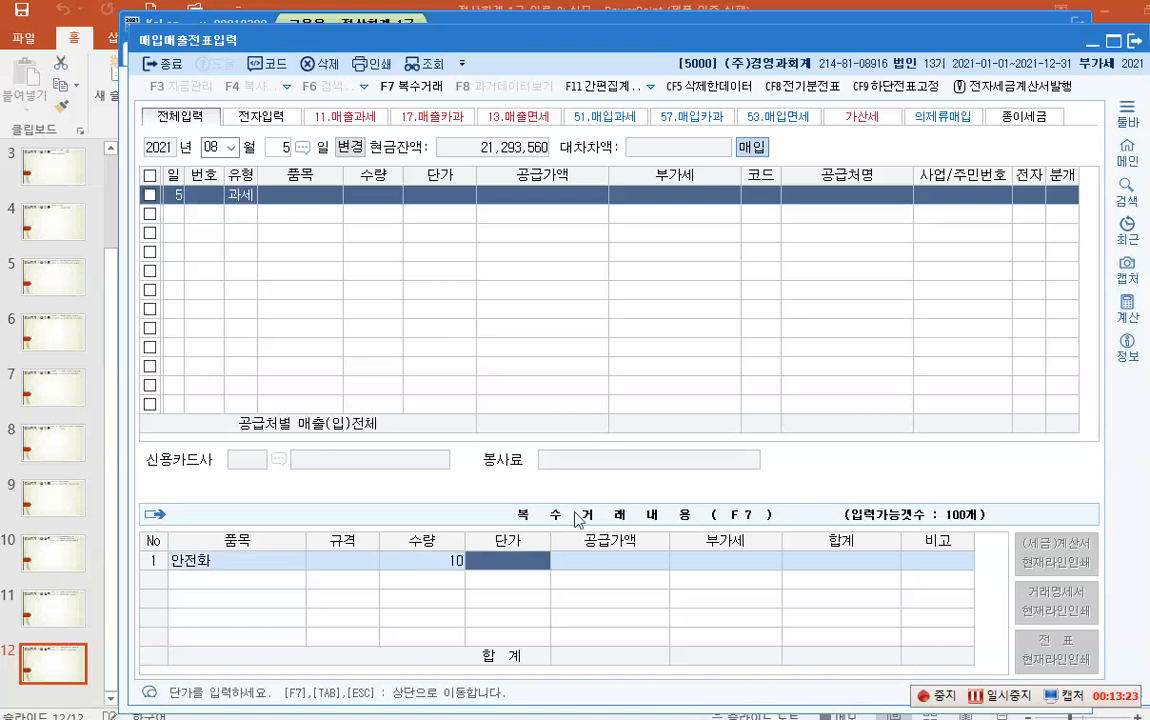
pyautogui.write('250000')
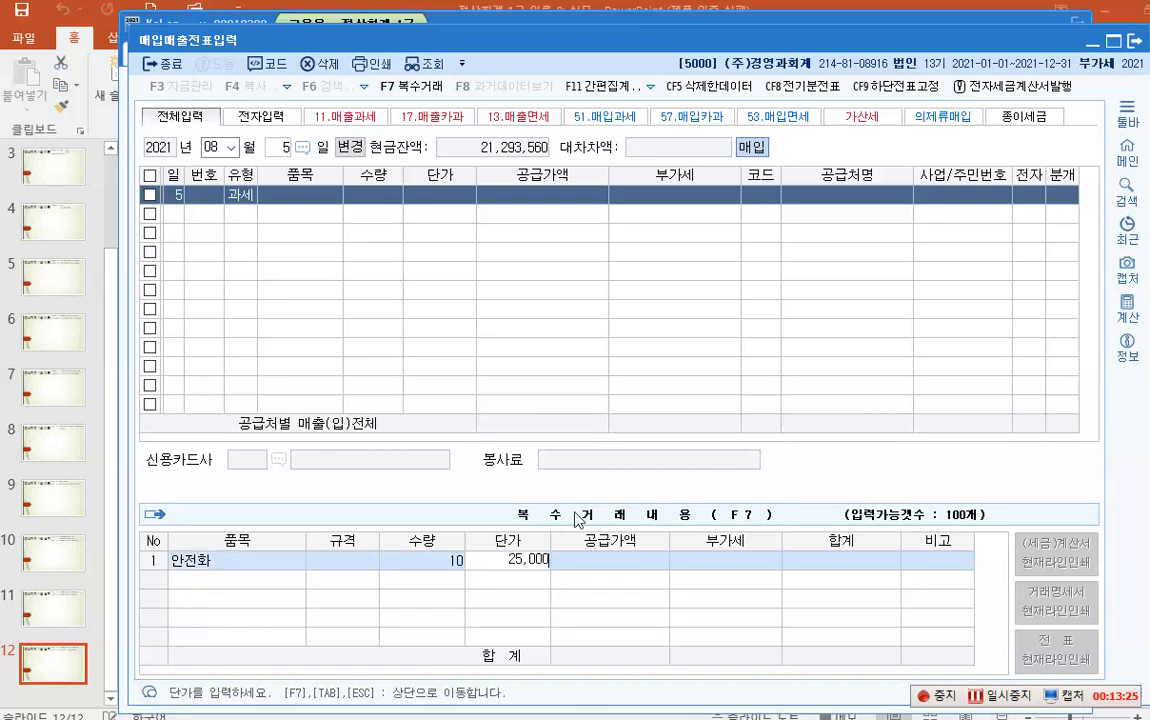
pyautogui.press('Return')
pyautogui.press('Return')
pyautogui.press('Return')
pyautogui.press('Return')
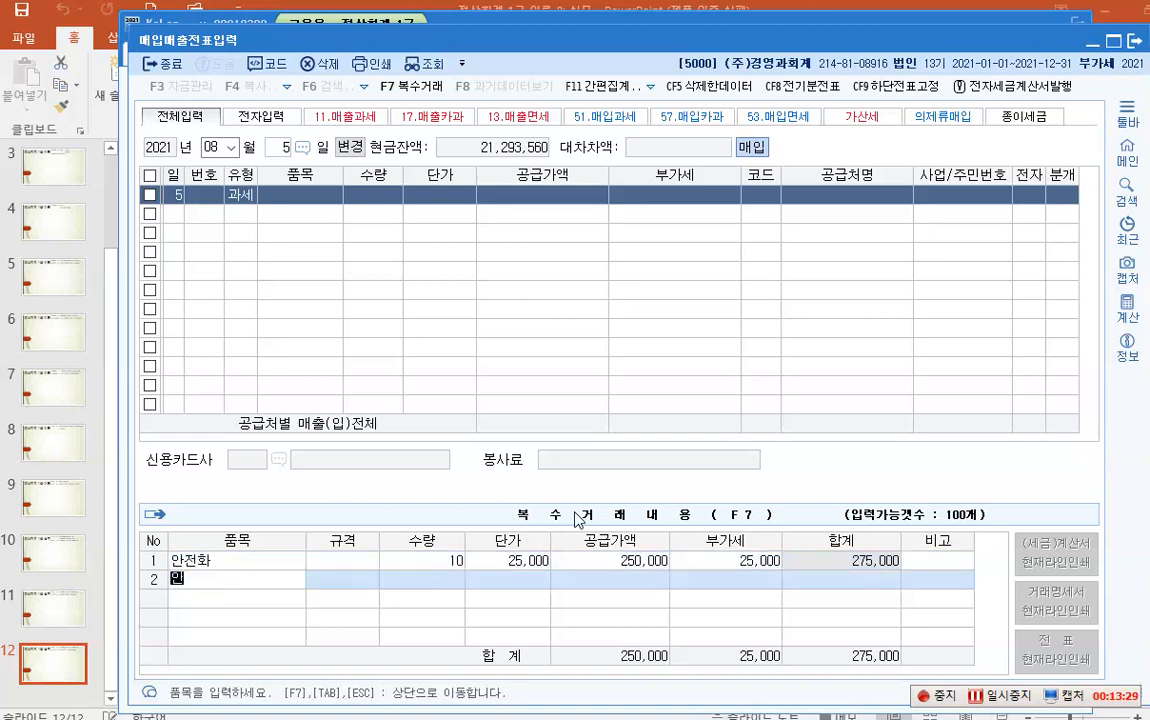
# - Add 안전벨트 with quantity 5 and unit price 100,000 as the second item, and return to the voucher line
pyautogui.write('안전베')
pyautogui.write('트')
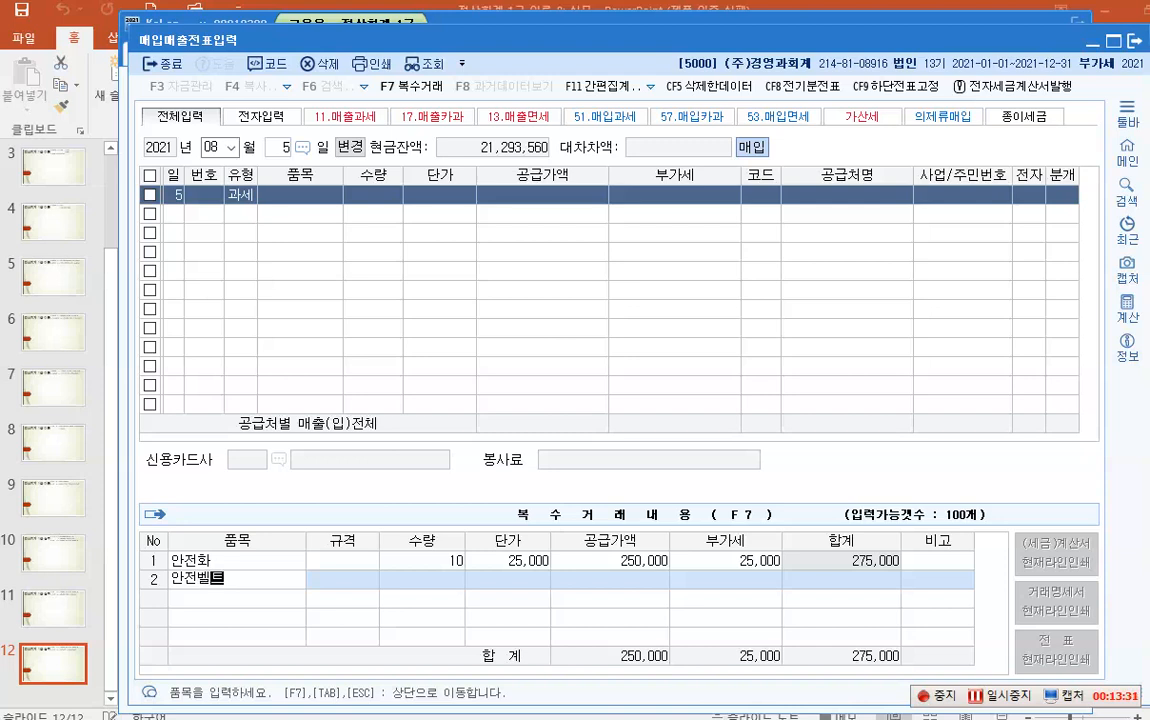
pyautogui.press('Return')
pyautogui.press('Return')
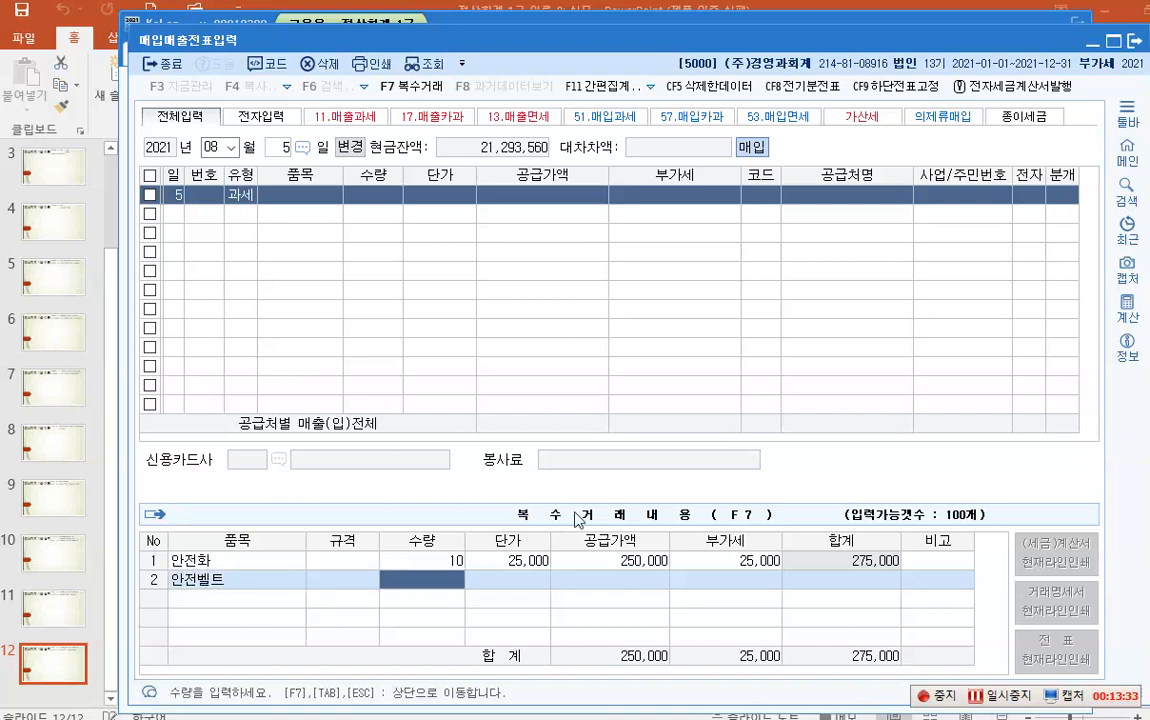
pyautogui.write('5')
pyautogui.press('Return')
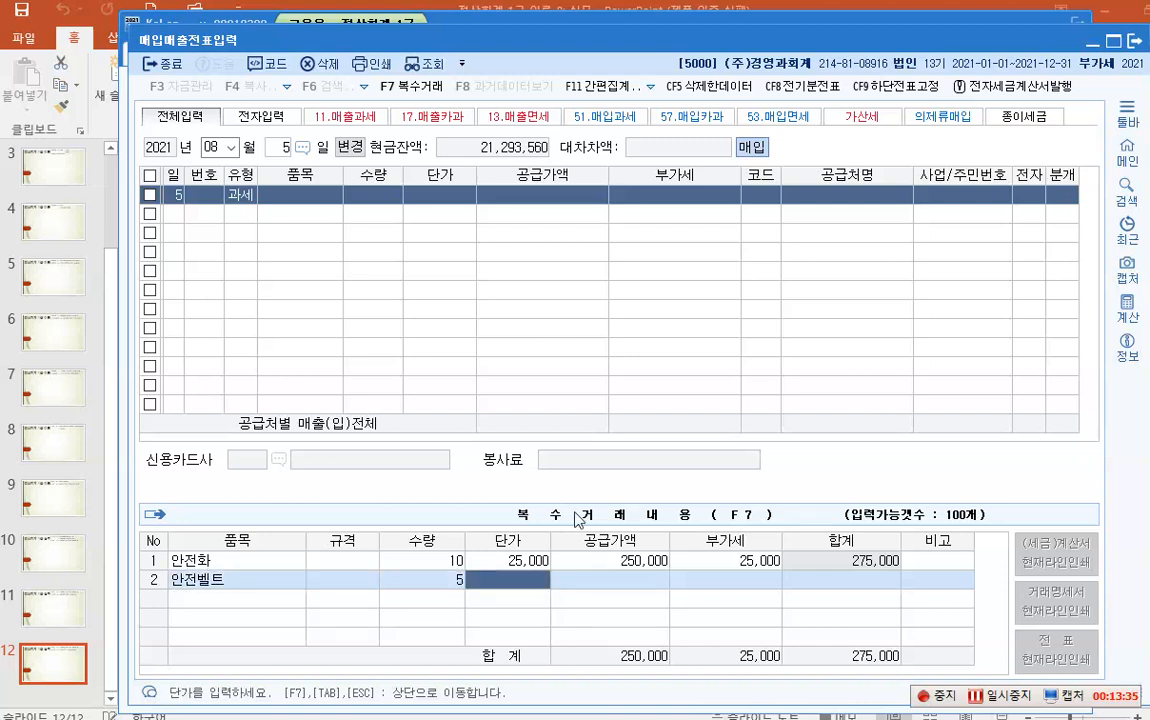
pyautogui.write('1000000')
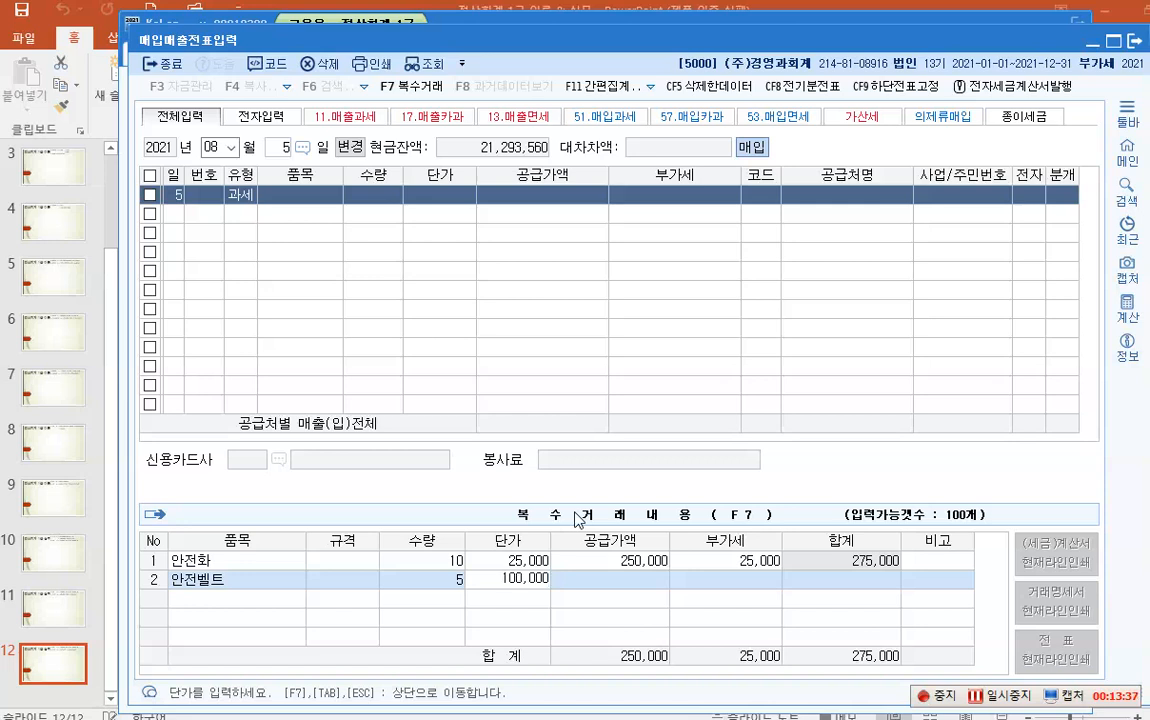
pyautogui.press('Return')
pyautogui.press('Return')
pyautogui.press('Return')
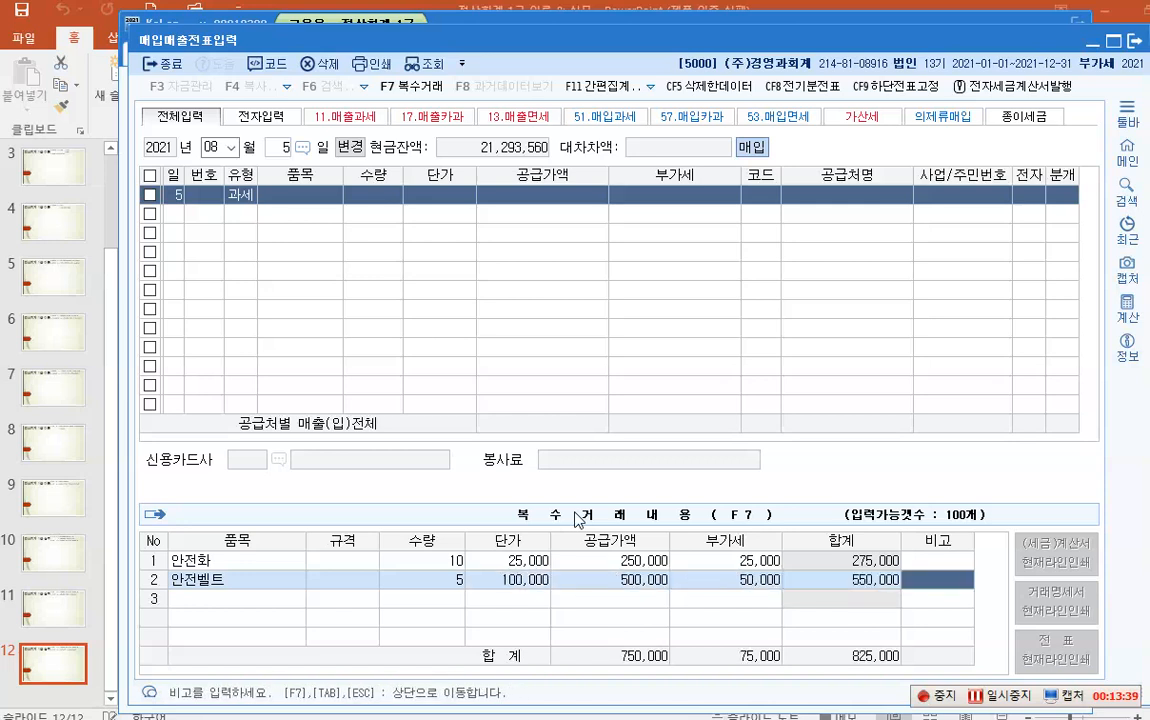
pyautogui.press('Escape')
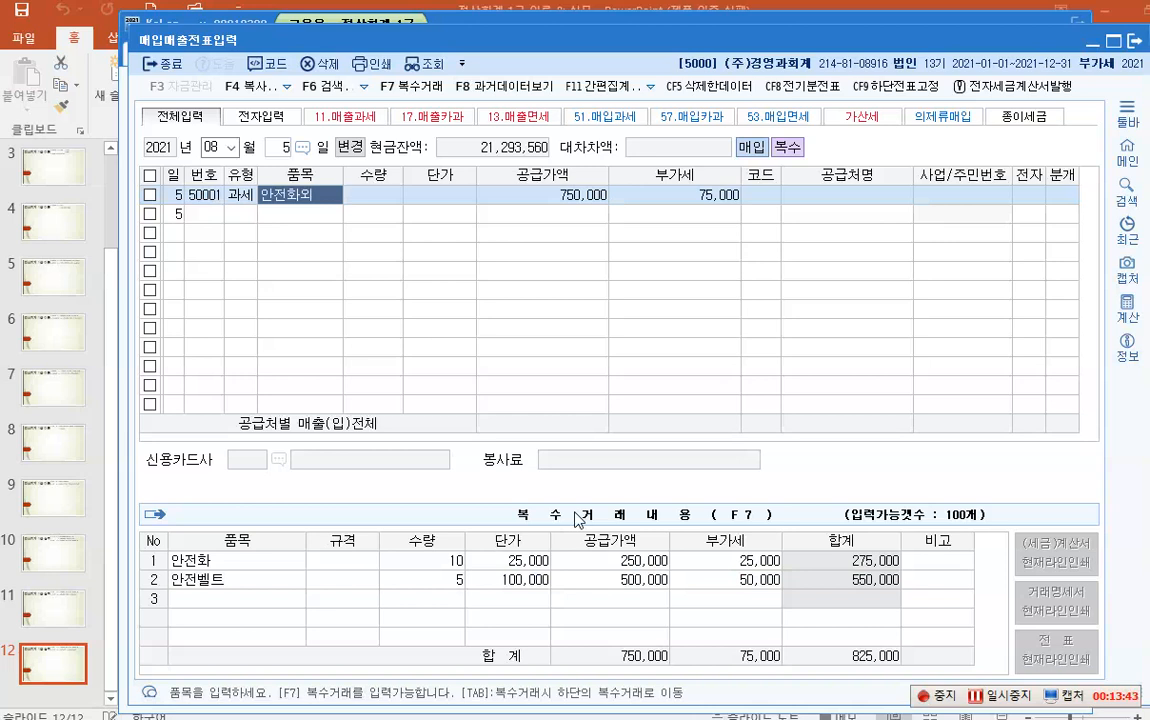
# - Keep the supply amount and VAT of the 안전화외 voucher and assign 반포상사 as its supplier
pyautogui.press('Return')
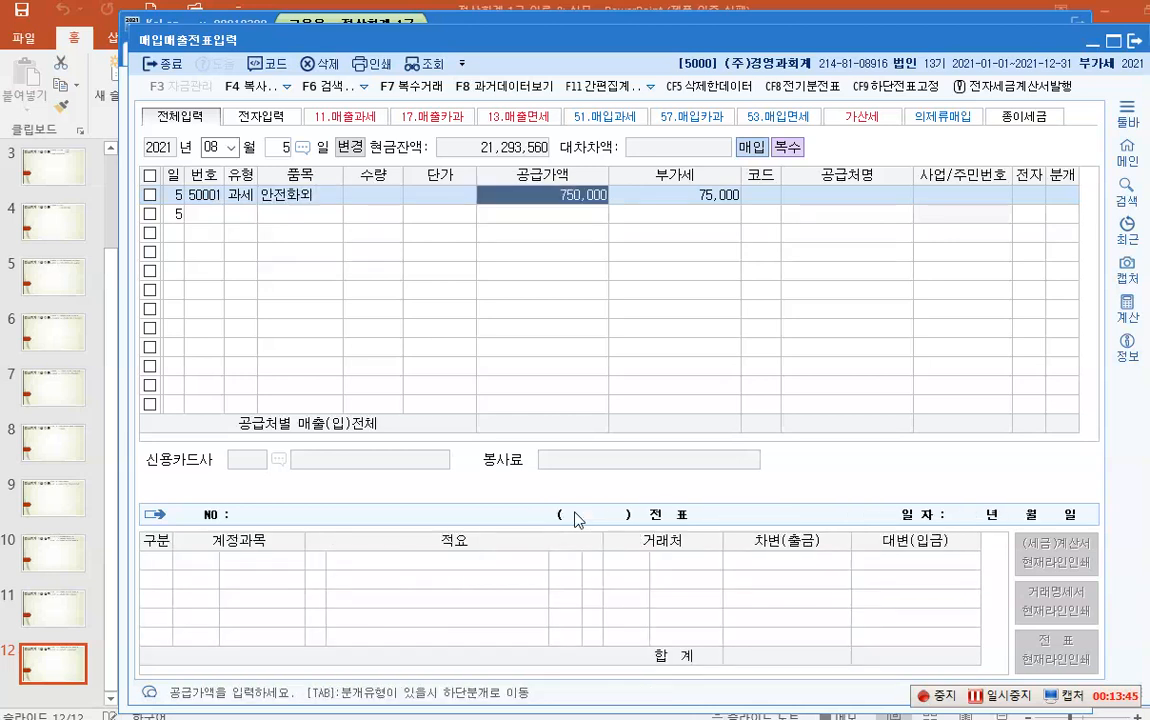
pyautogui.press('Return')
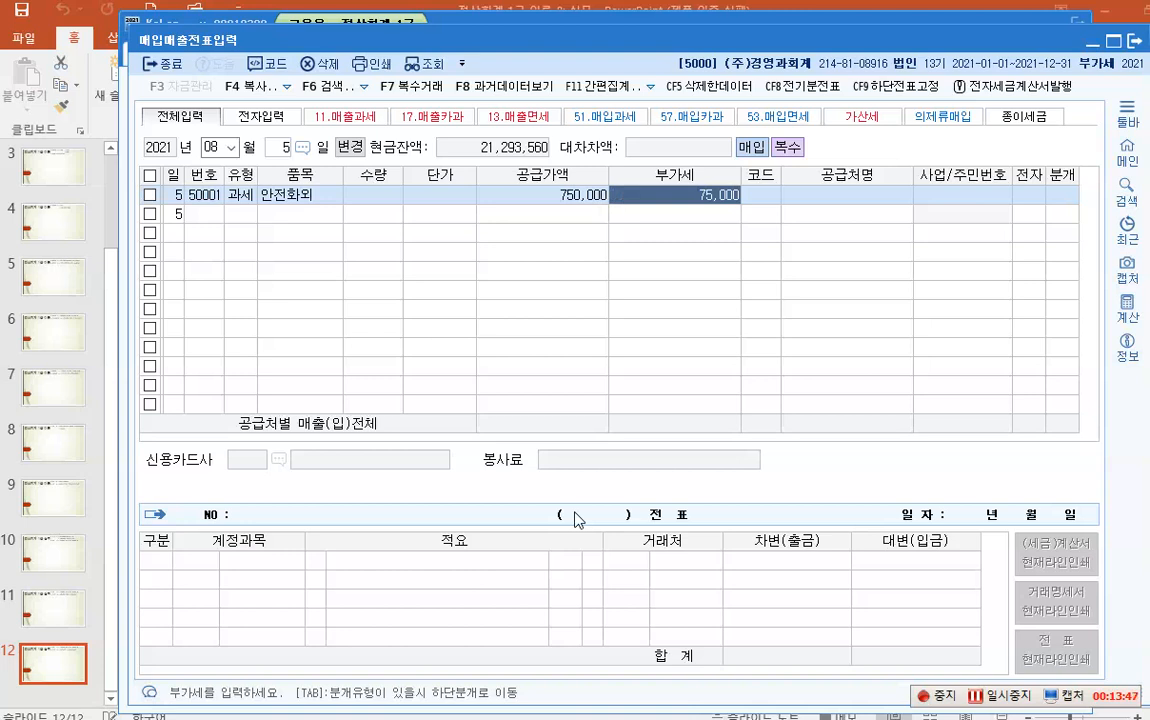
pyautogui.press('Return')
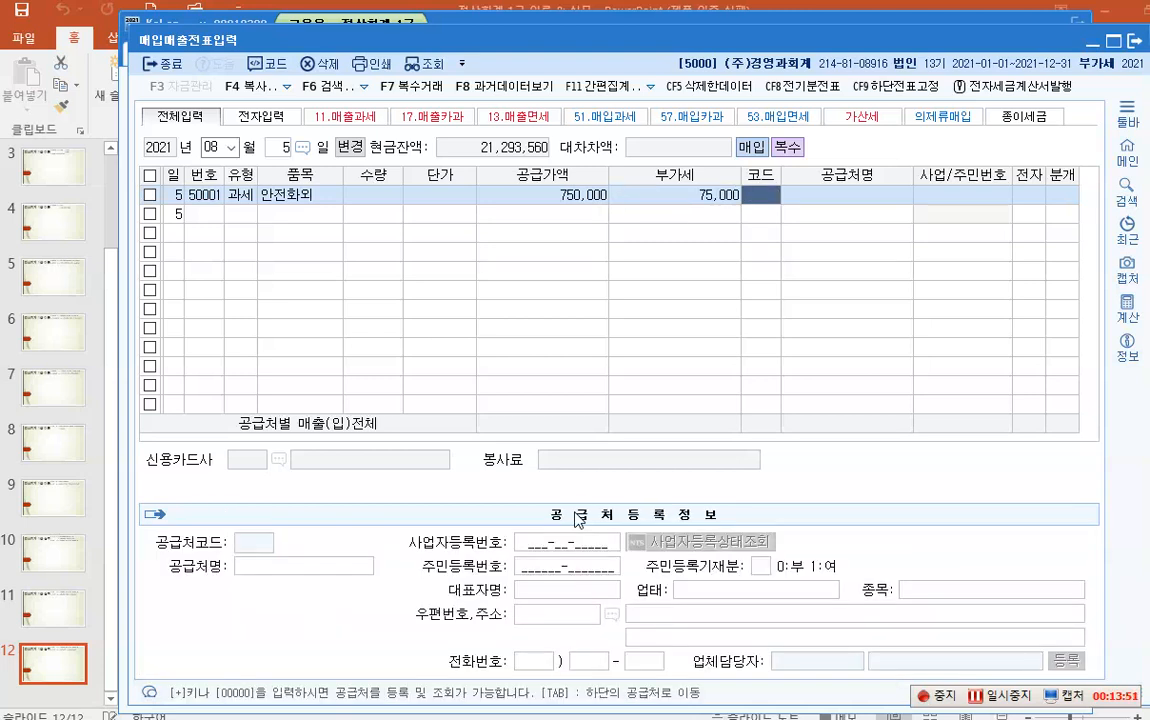
pyautogui.write('반포')
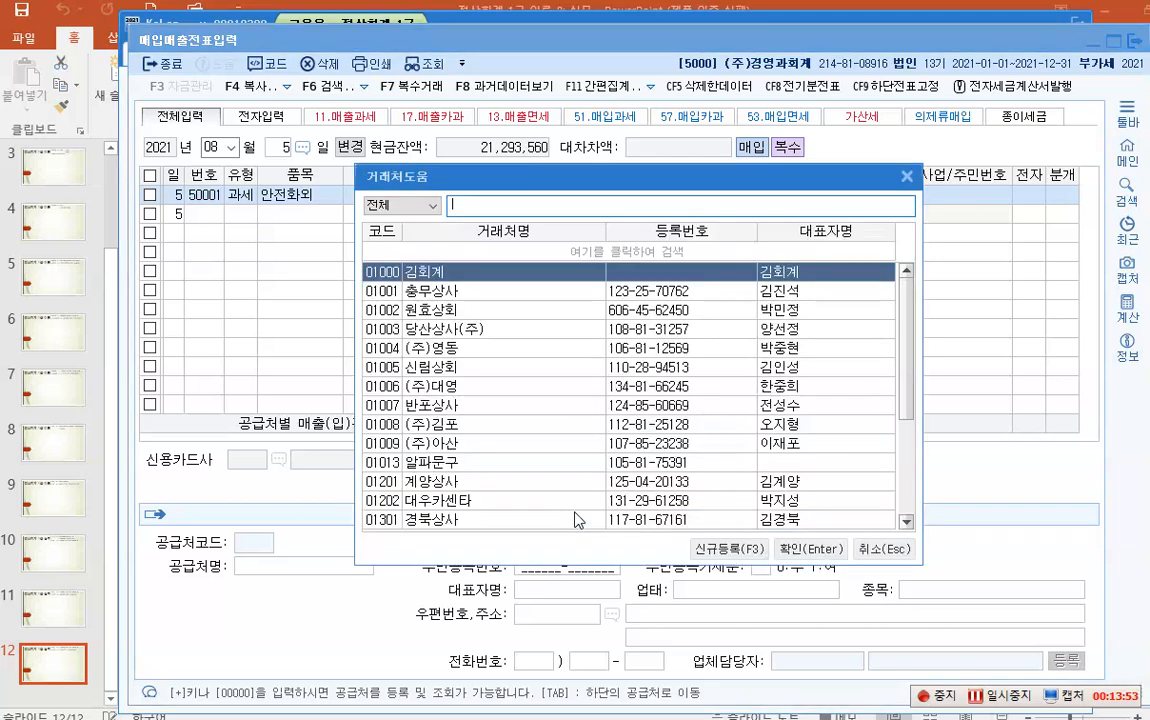
pyautogui.press('Return')
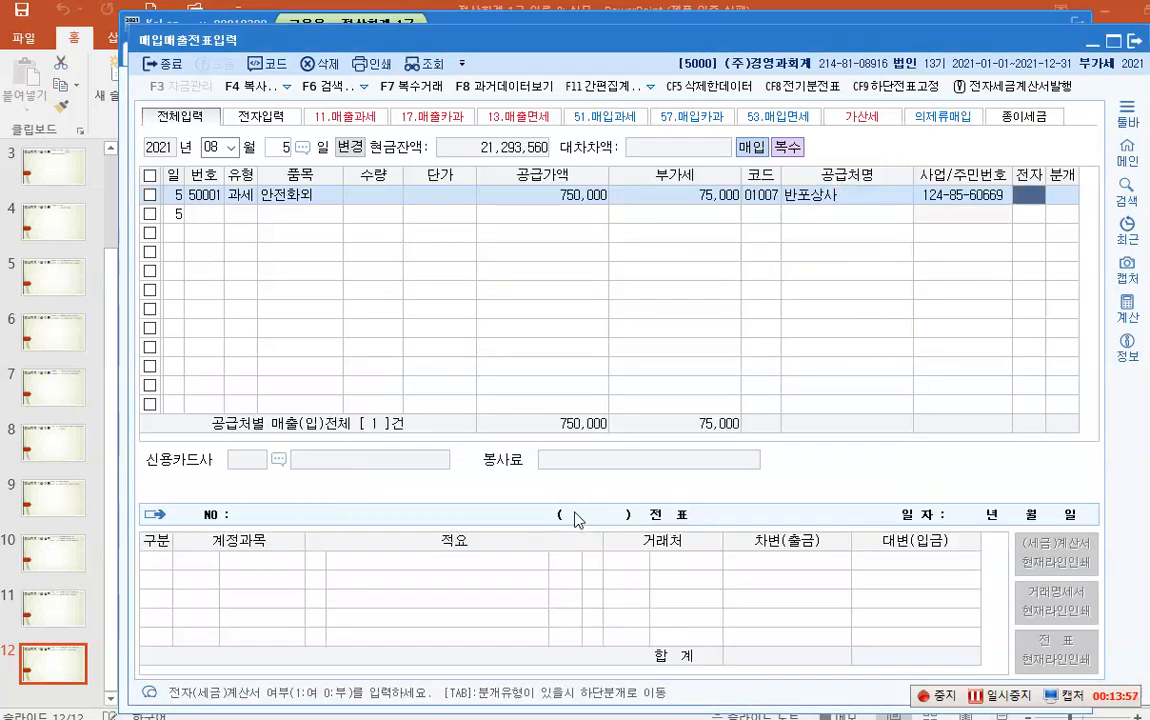
# - Mark the 안전화외 voucher as an electronic invoice (여) and set its journal type to 혼합
pyautogui.write('1')
pyautogui.press('Return')
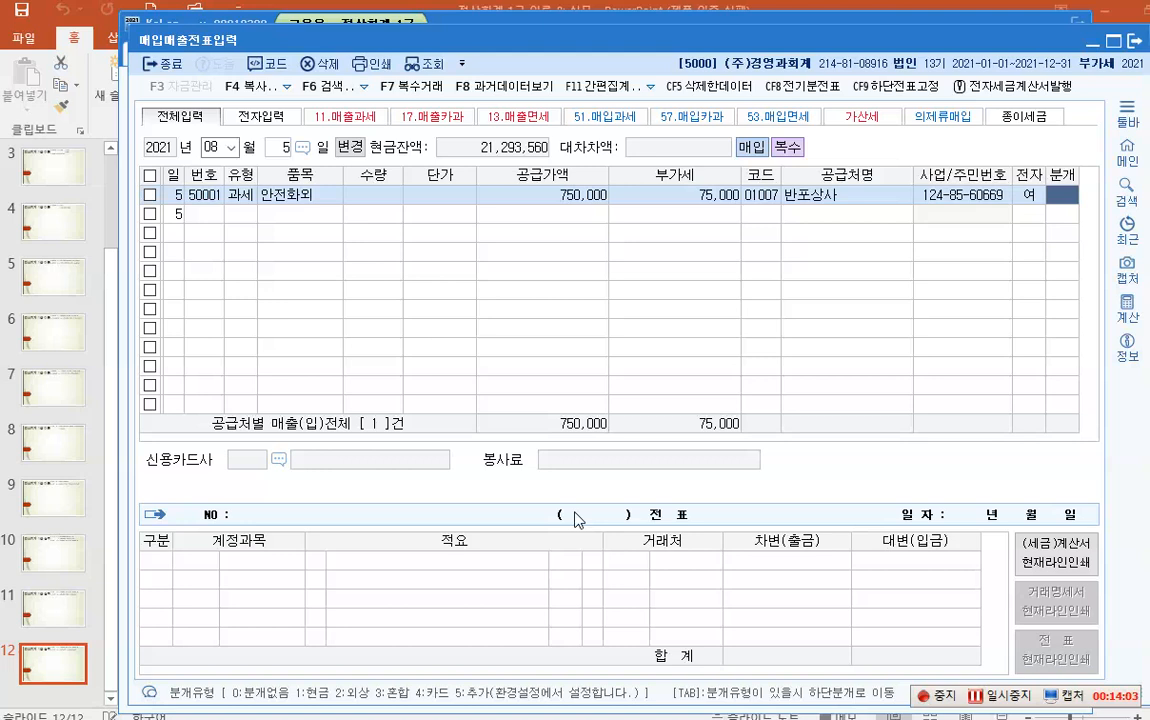
pyautogui.write('3')
pyautogui.press('Return')
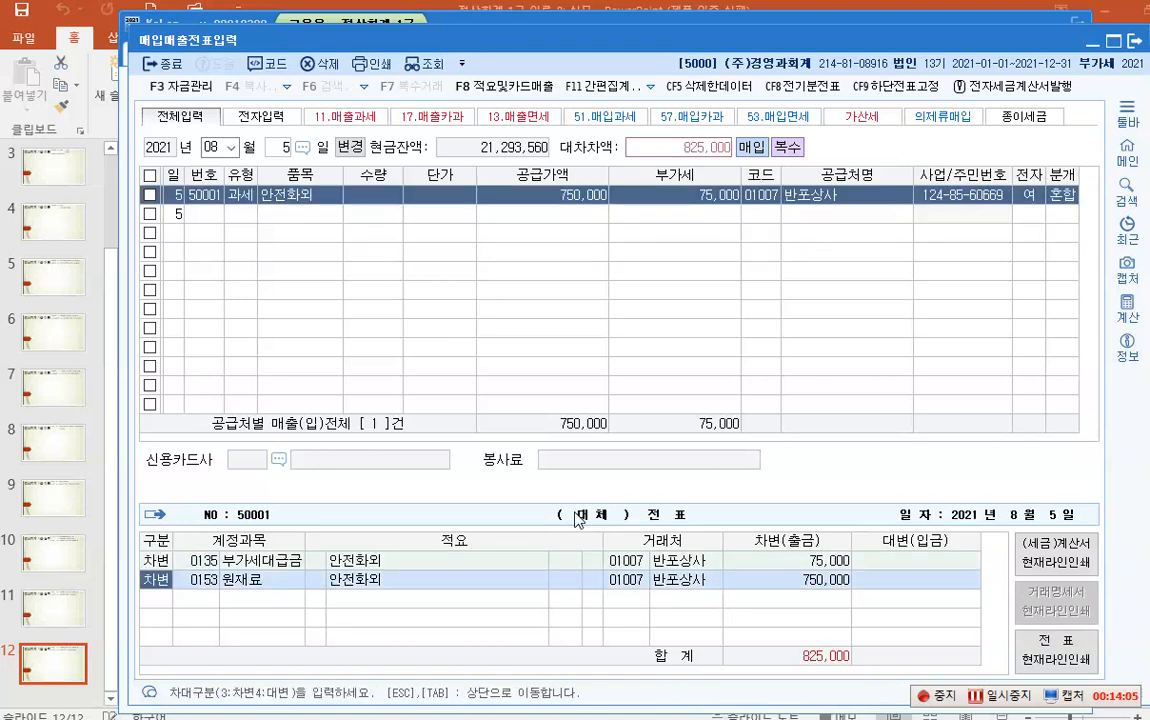
# - Change the 원재료 line of the 안전화외 voucher to account 0511 복리후생비 (제조원가)
pyautogui.press('Return')
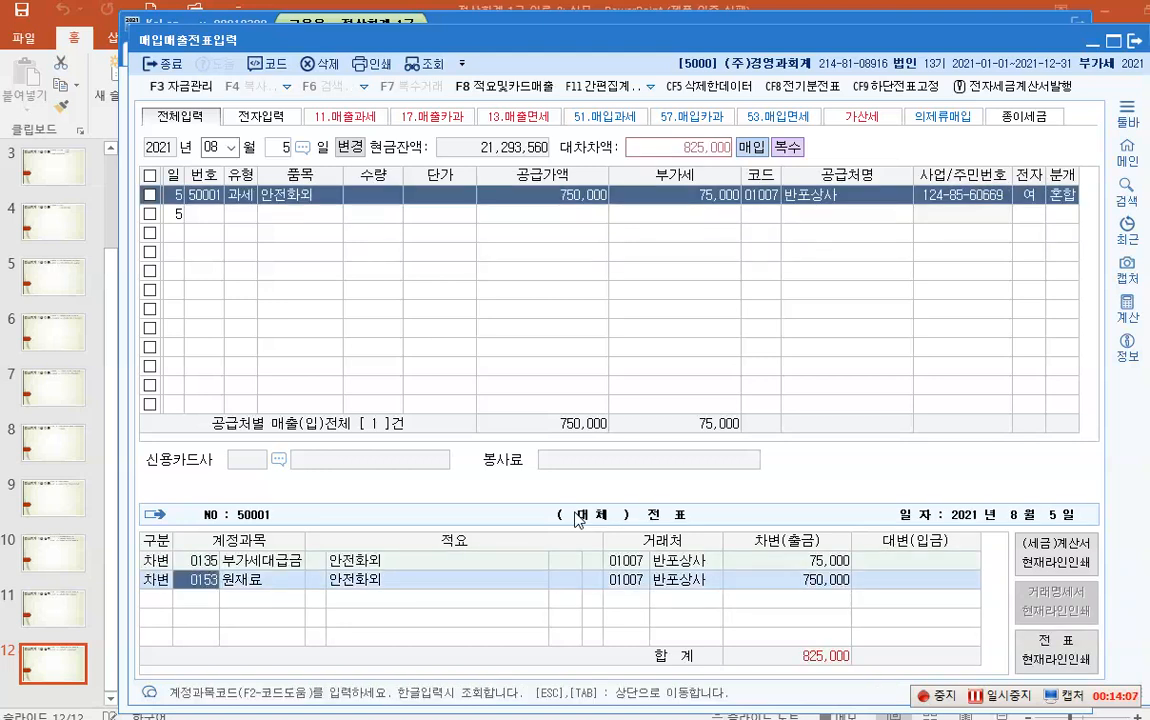
pyautogui.press('F2')
pyautogui.write('복')
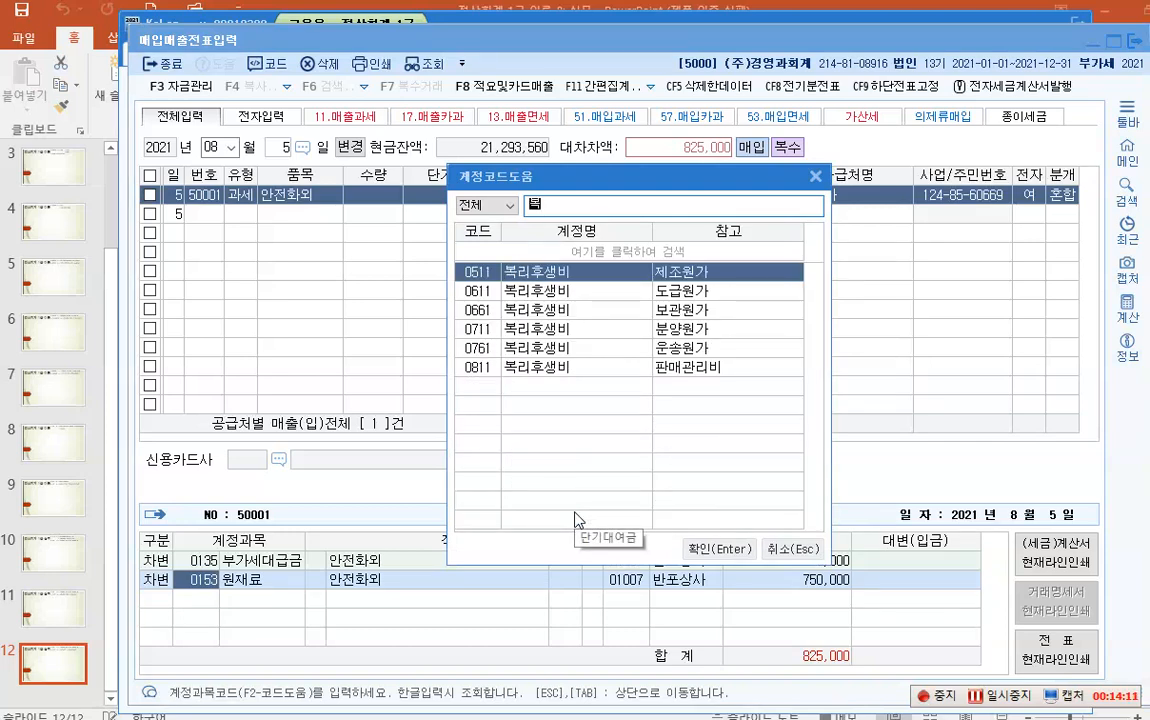
pyautogui.press('Return')
pyautogui.press('Return')
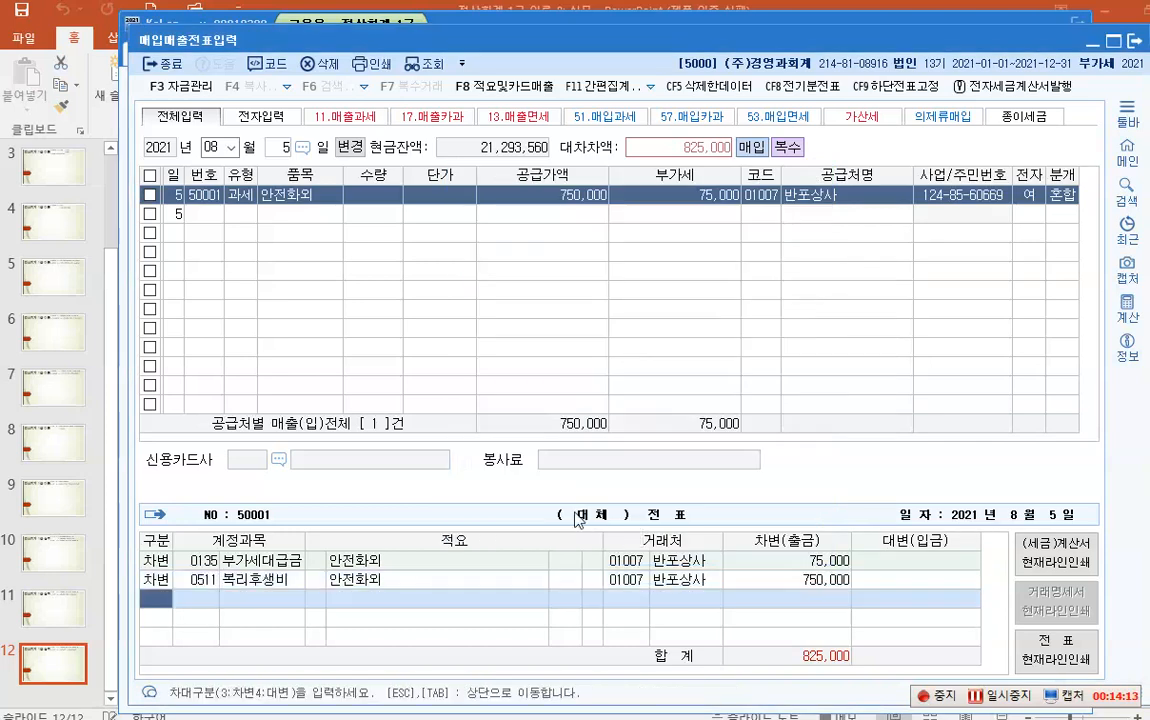
# - Add a credit (대변) line to account 0253 미지급금 for 825,000 in the 안전화외 journal entry
pyautogui.write('4')
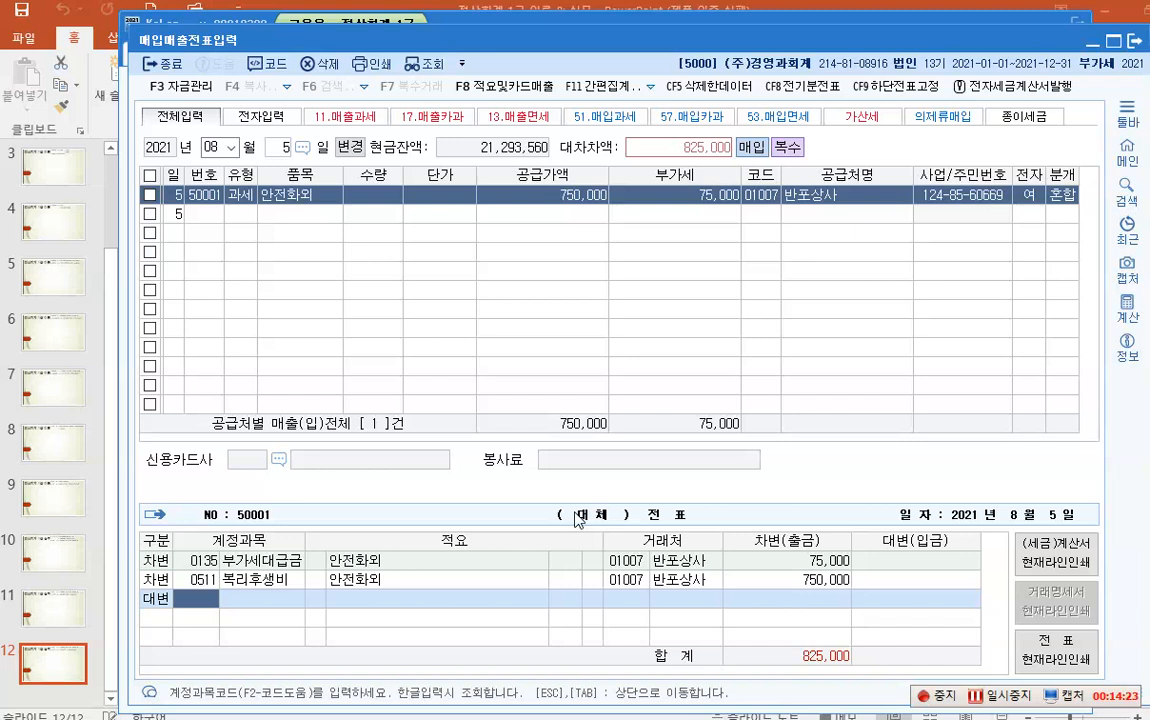
pyautogui.write('253')
pyautogui.press('Return')
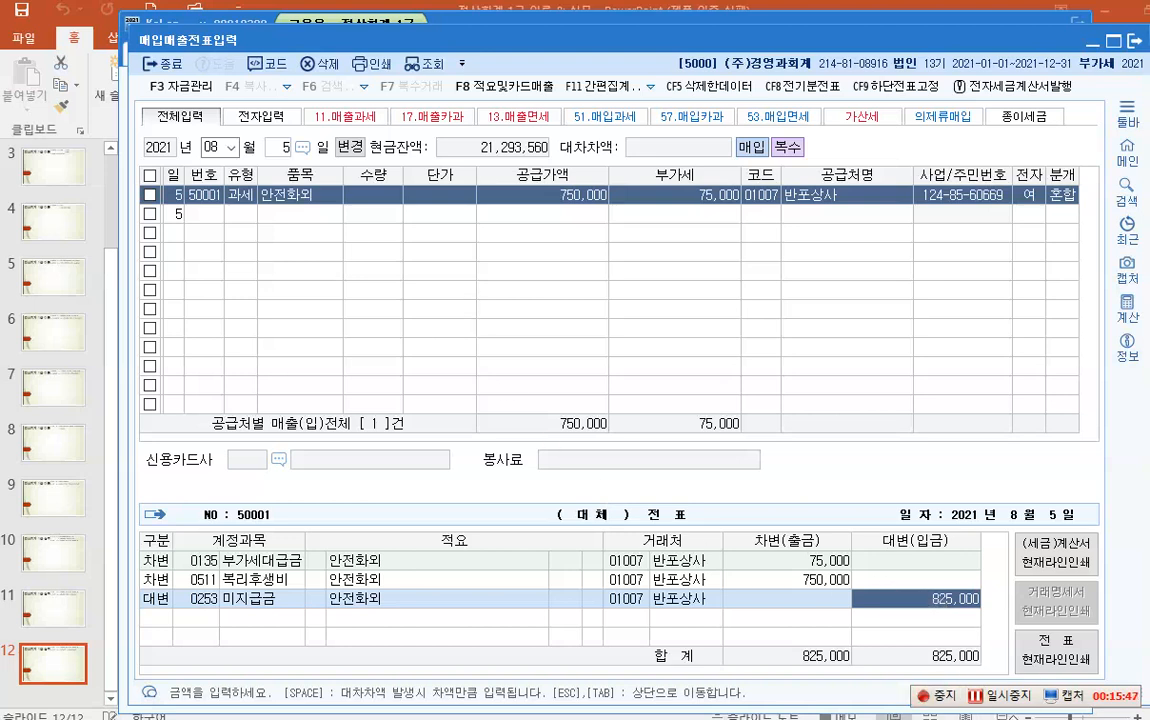
pyautogui.click(1005, 703)
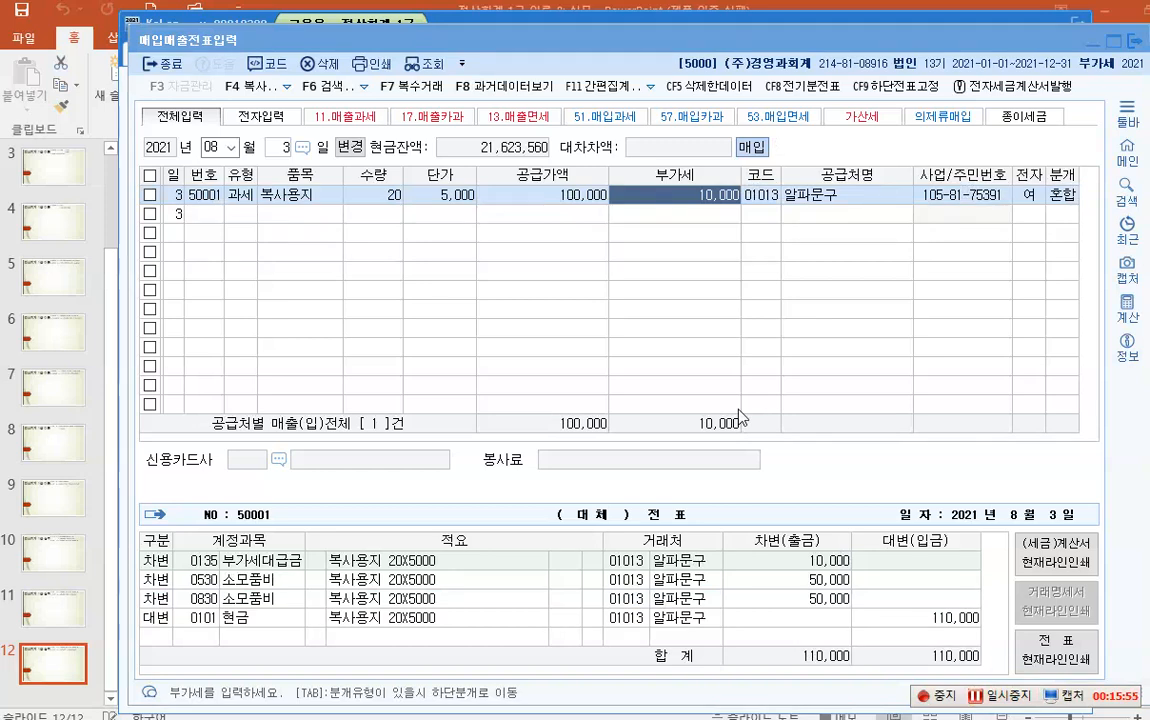
# - Switch the voucher date to August 6
pyautogui.click(285, 149)
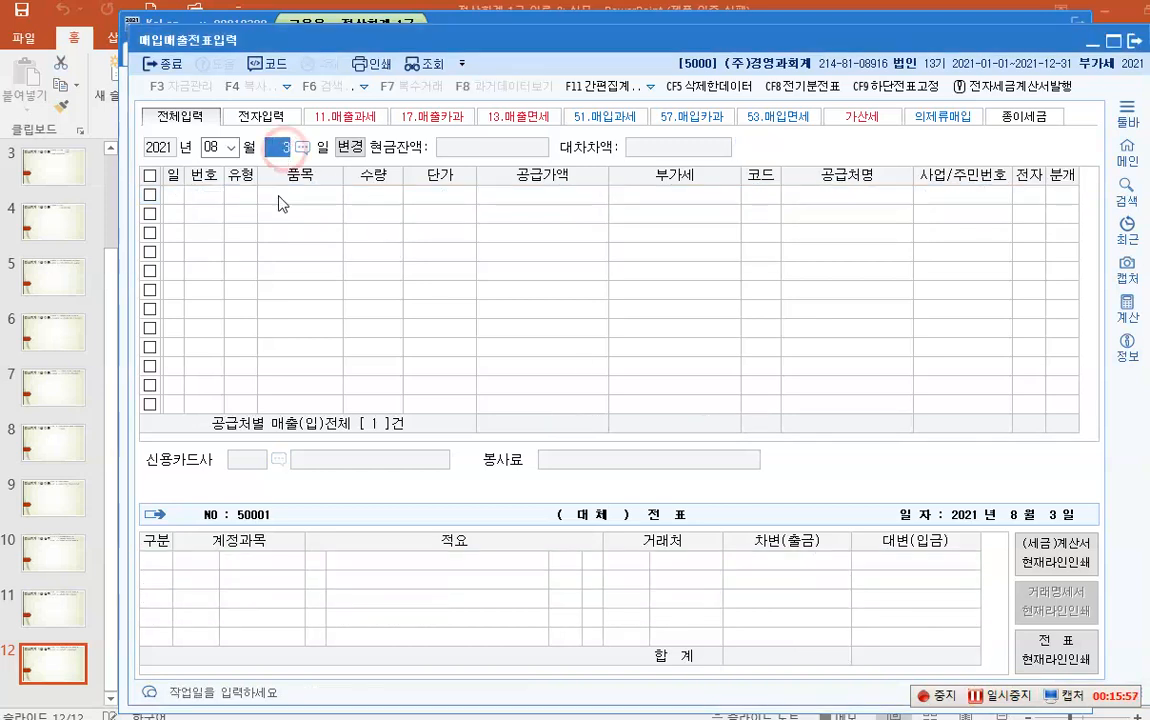
pyautogui.write('6')
pyautogui.press('Return')
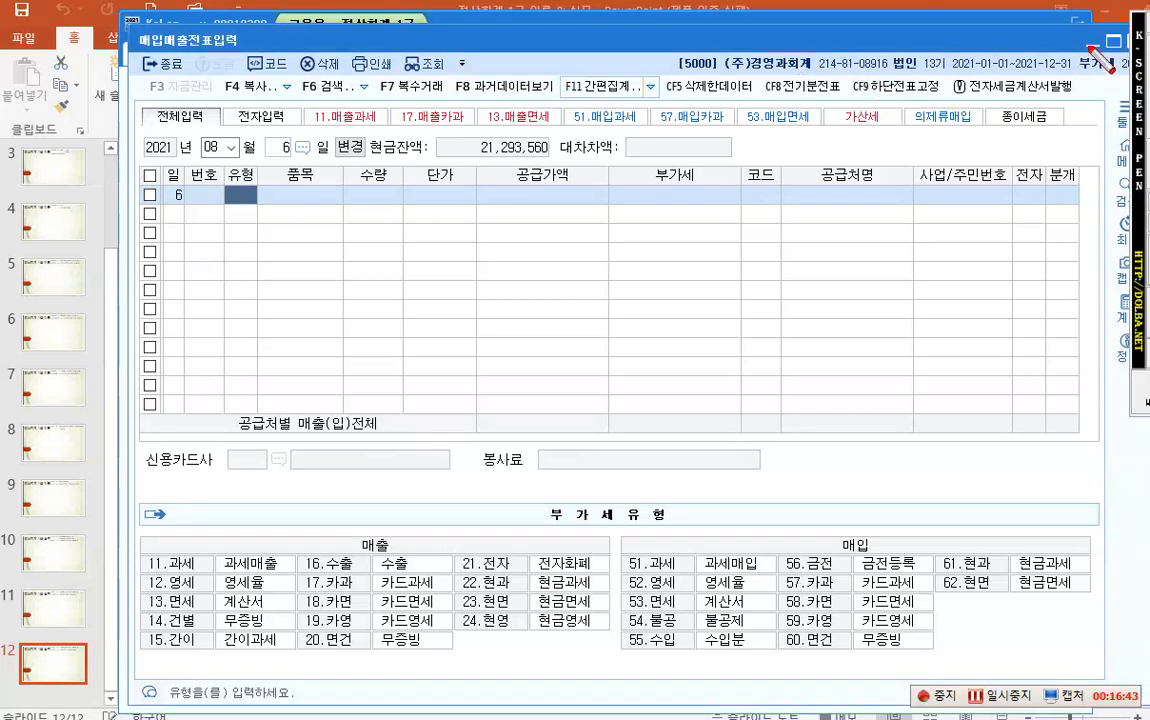
# - Write the on-screen pen note "임가공용역 -> 외주가공비" over the empty voucher list and clear it
pyautogui.moveTo(1147, 401)
pyautogui.moveTo(401, 220); pyautogui.dragTo(401, 242)
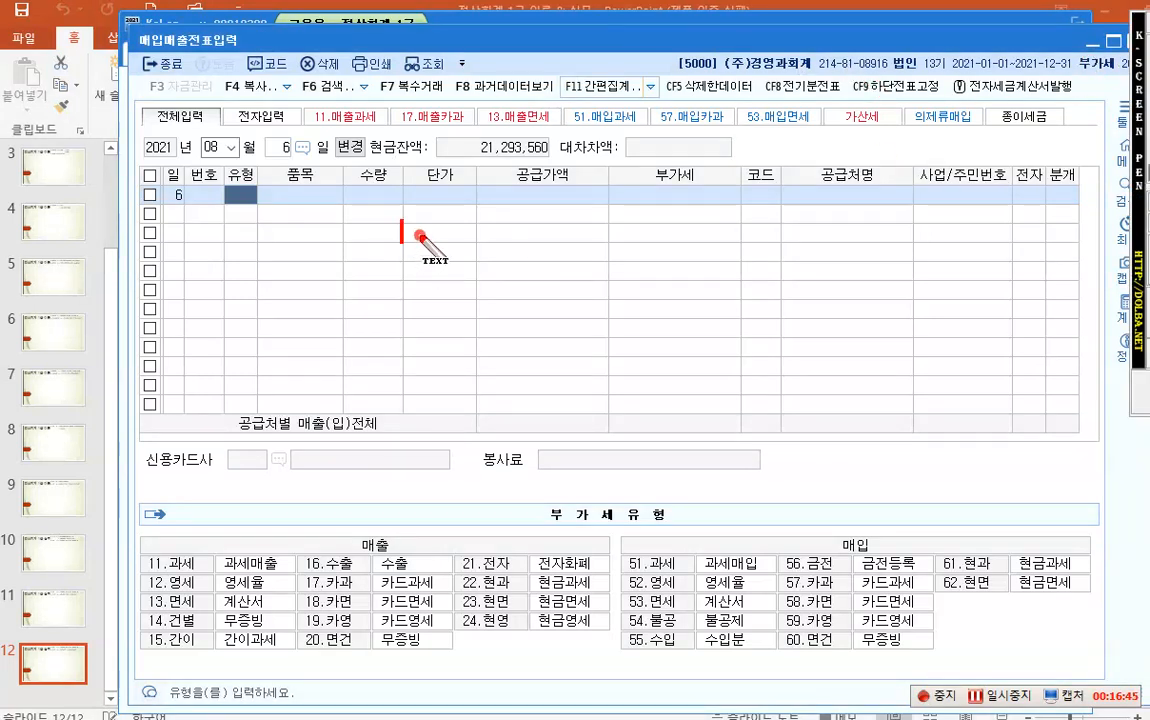
pyautogui.write('임가고')
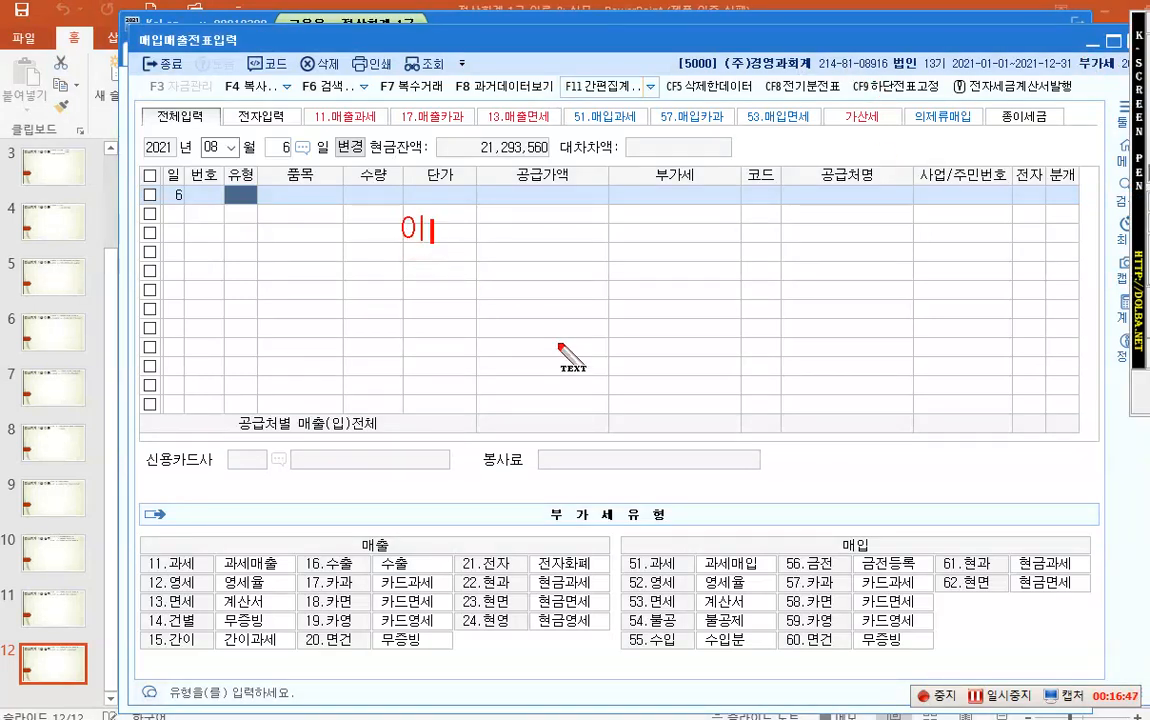
pyautogui.write('공용역')
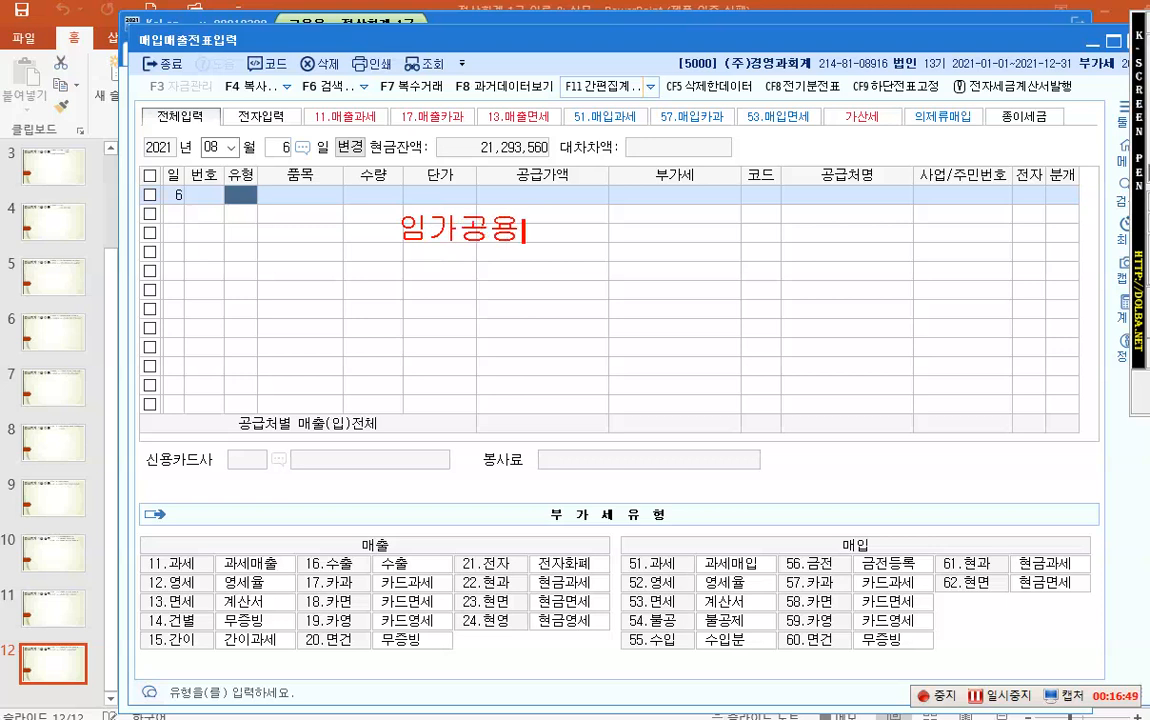
pyautogui.write('->')
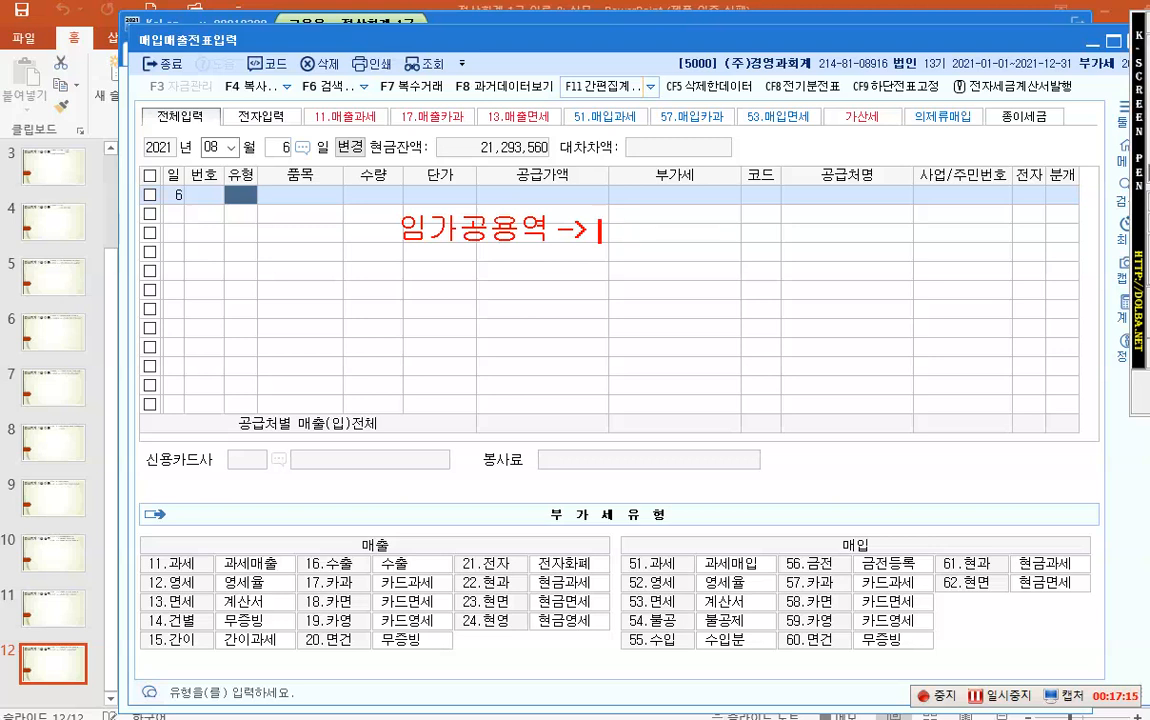
pyautogui.write('외주가공비')
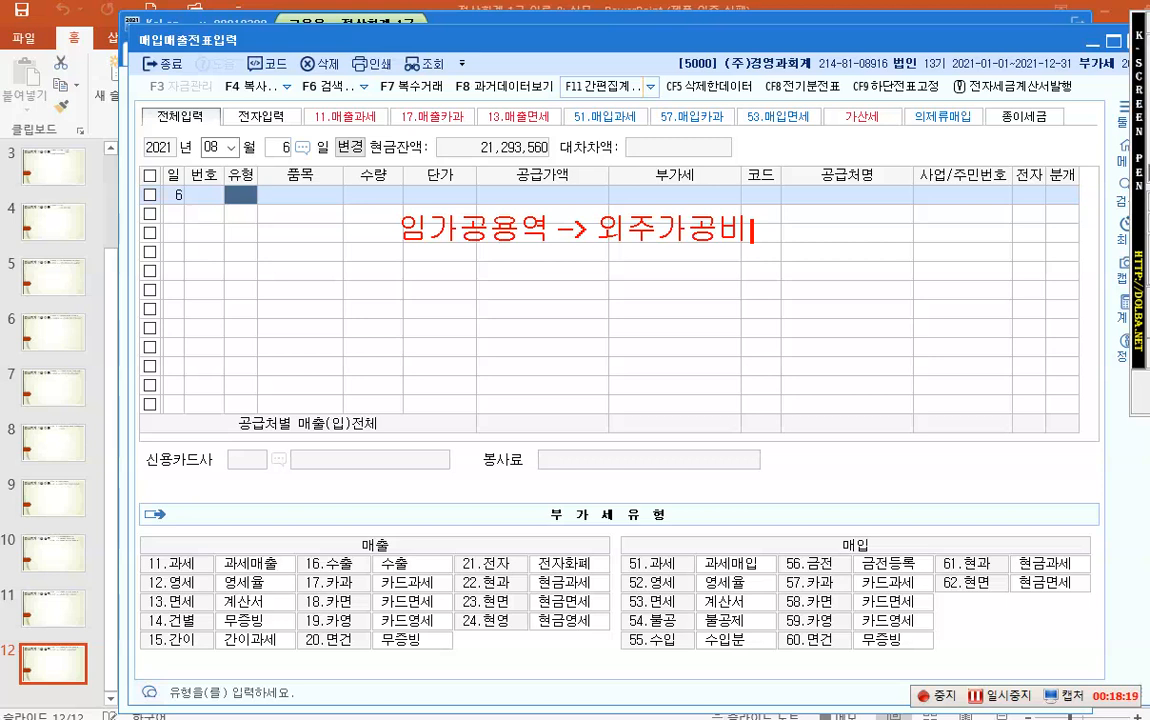
pyautogui.press('Escape')
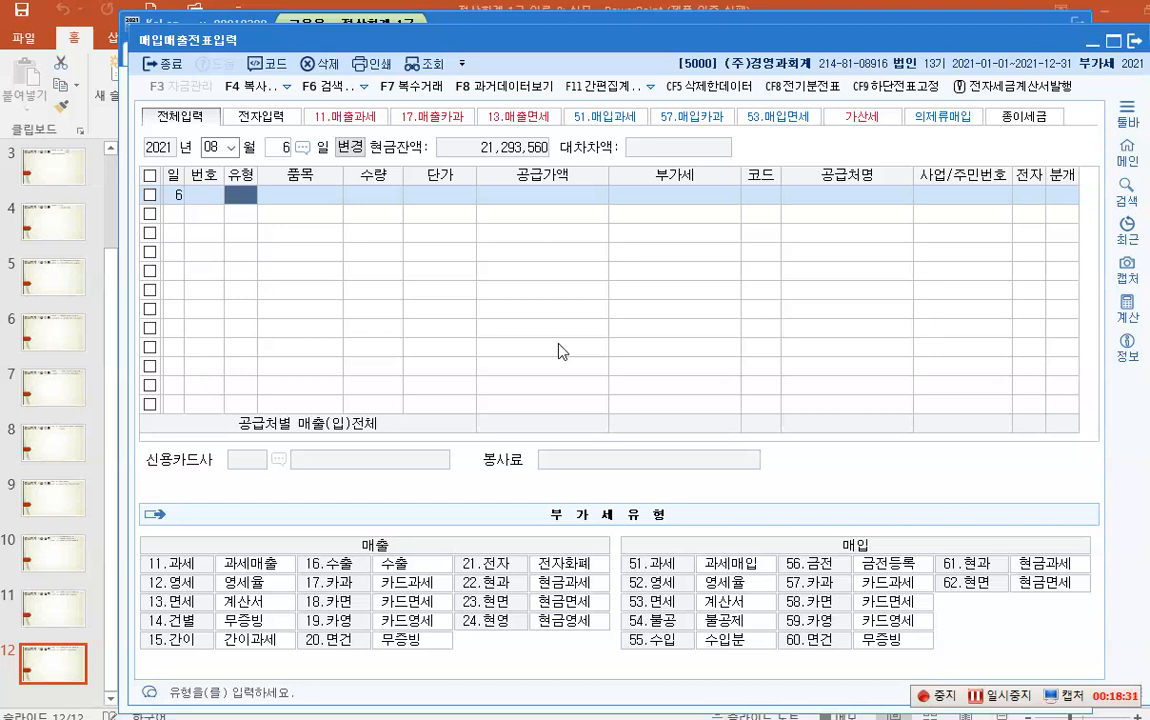
# - Create a taxable purchase (51 과세) line for 임가공비 with a supply value of 2,000,000
pyautogui.write('51')
pyautogui.press('Return')
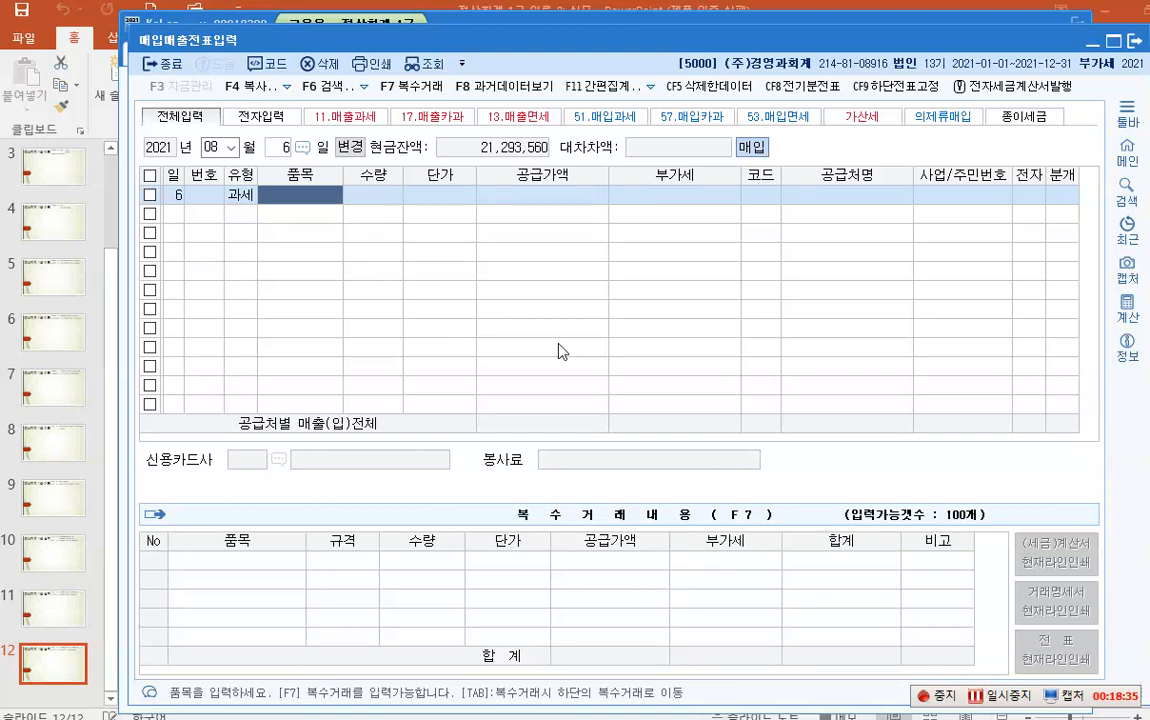
pyautogui.write('임')
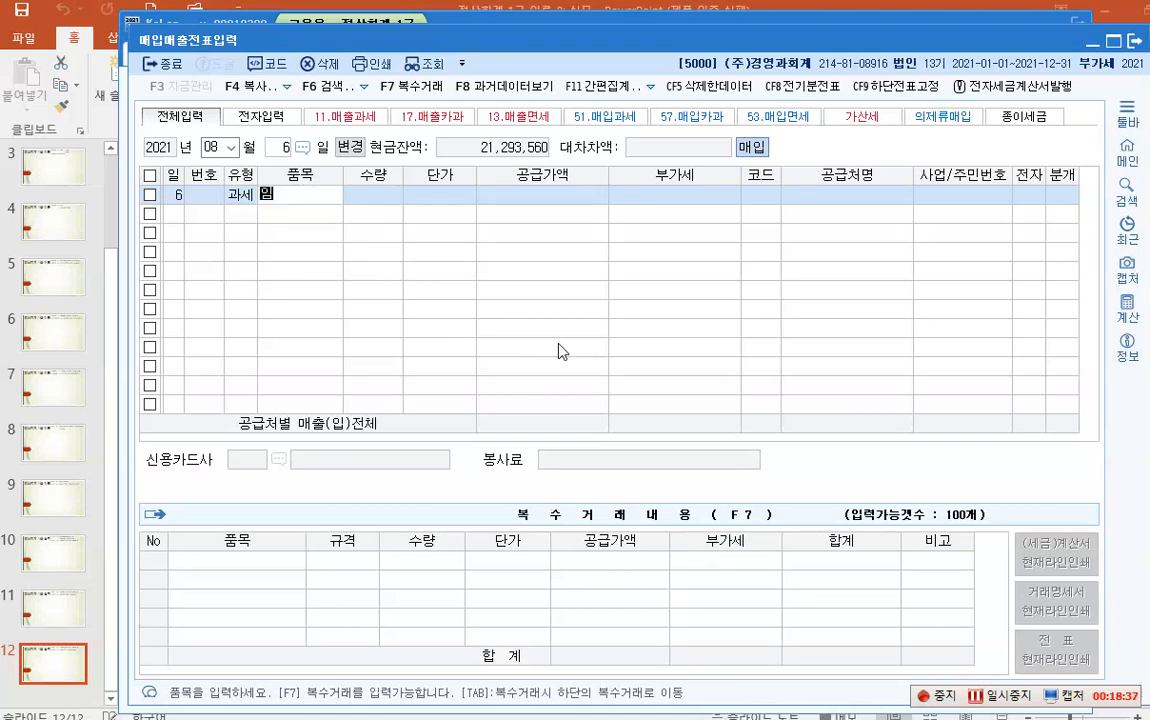
pyautogui.write('ㄱ가공비')
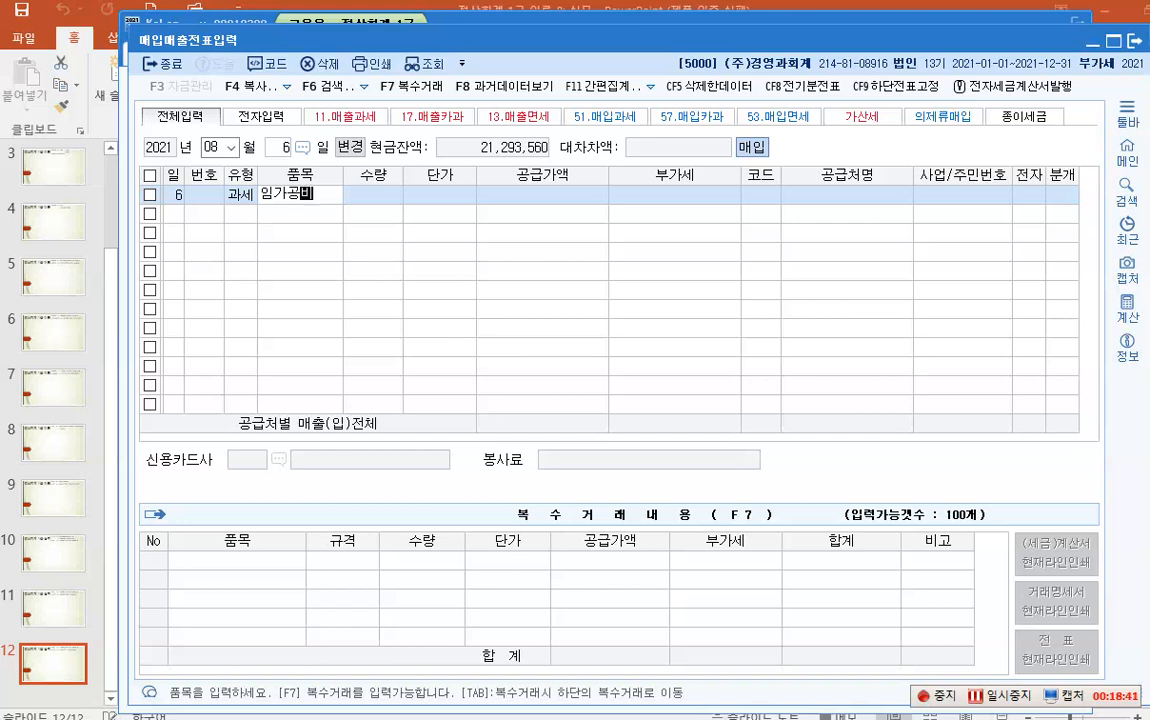
pyautogui.press('Return')
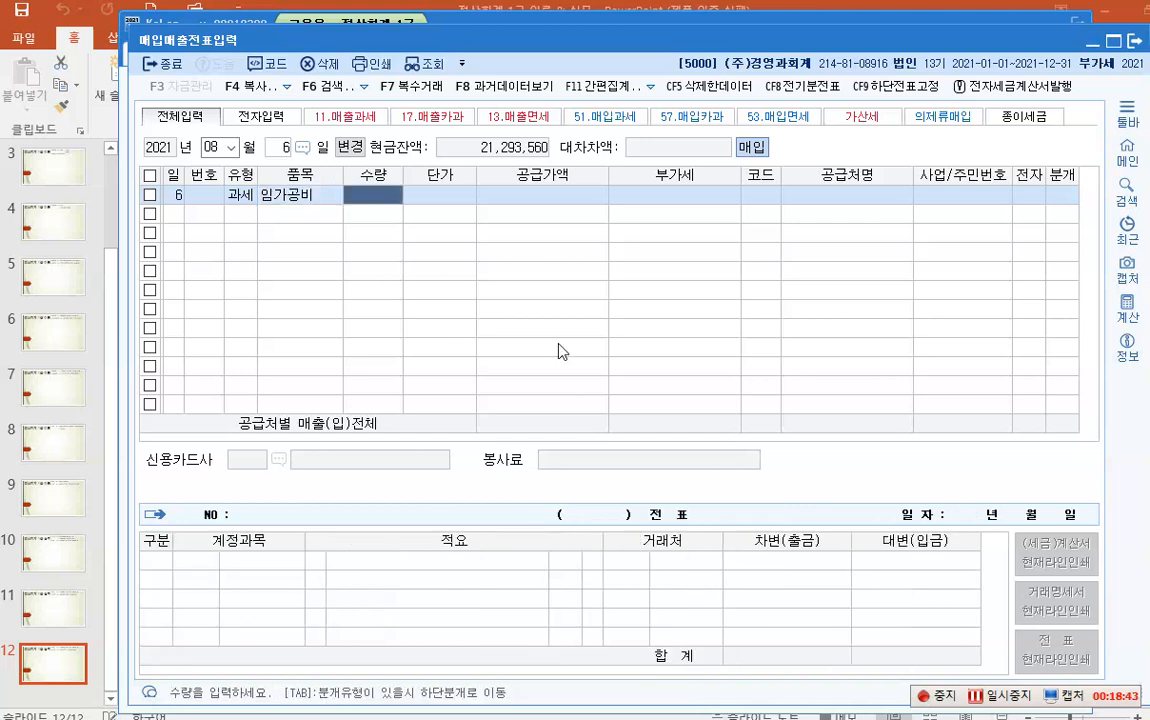
pyautogui.press('Return')
pyautogui.press('Return')
pyautogui.write('2000000')
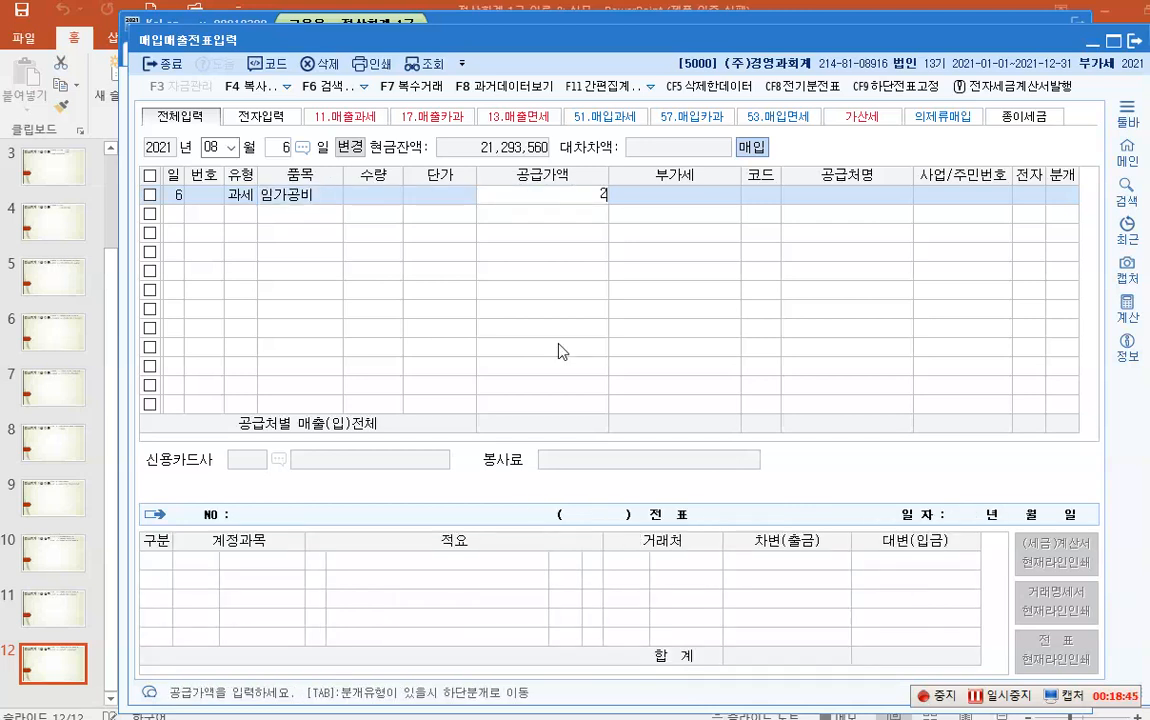
pyautogui.press('Return')
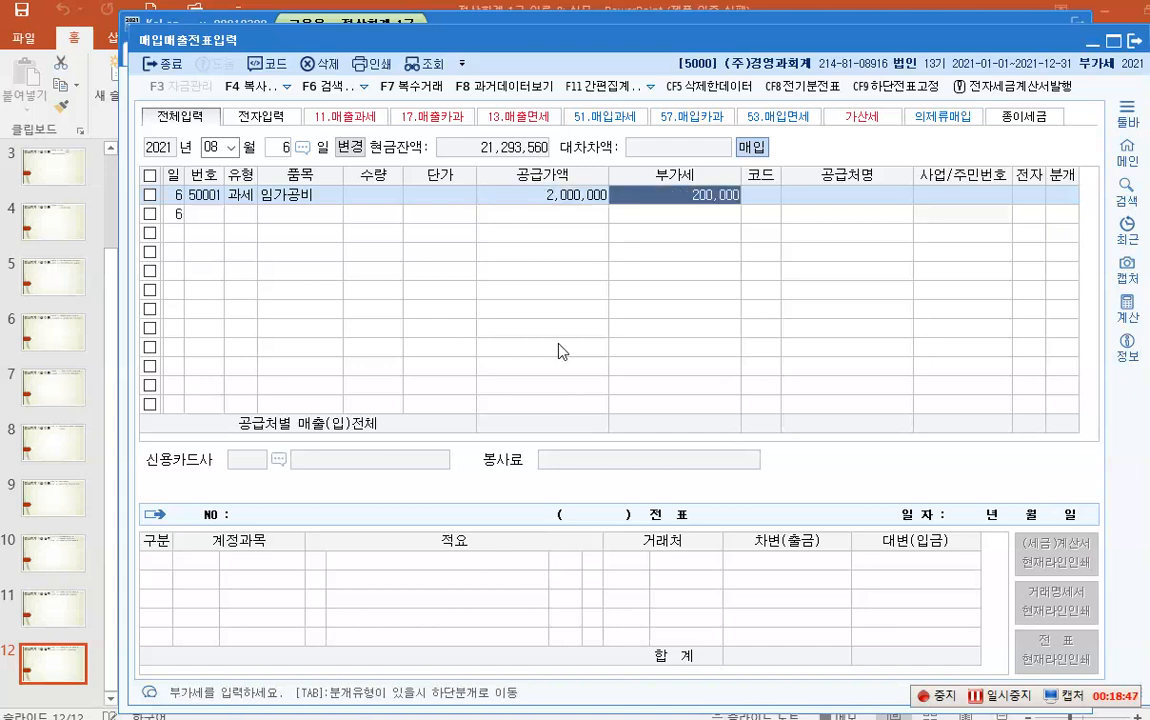
pyautogui.press('Return')
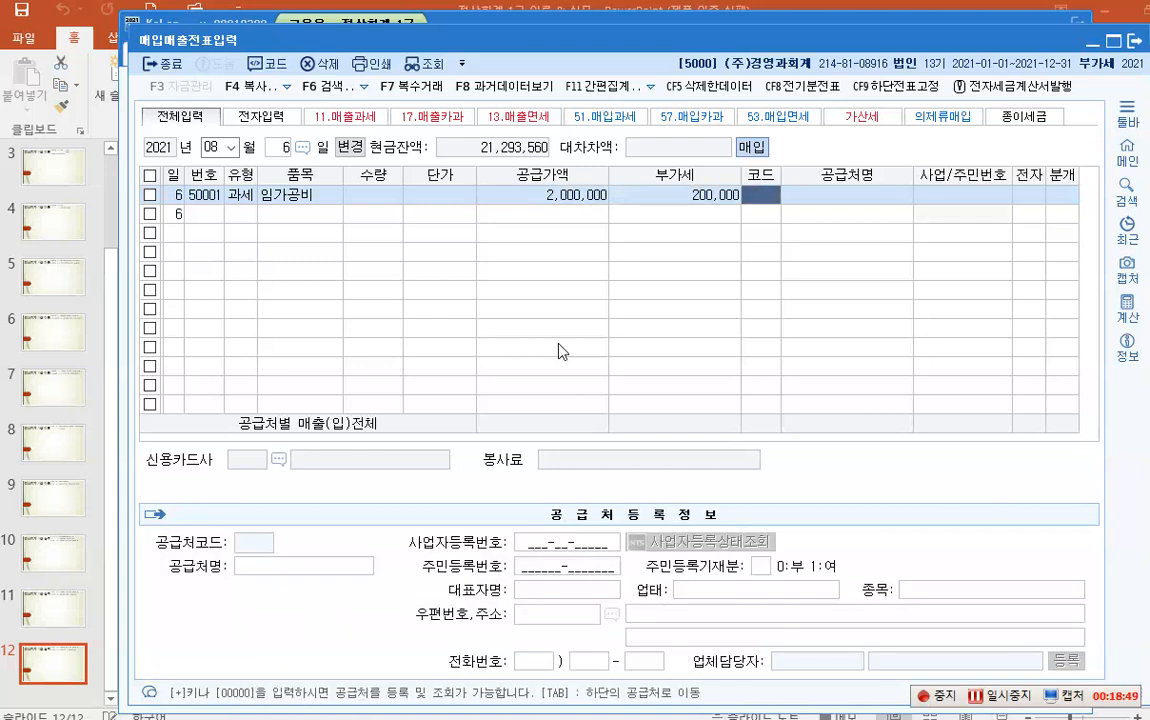
pyautogui.press('F2')
pyautogui.write('부뗌')
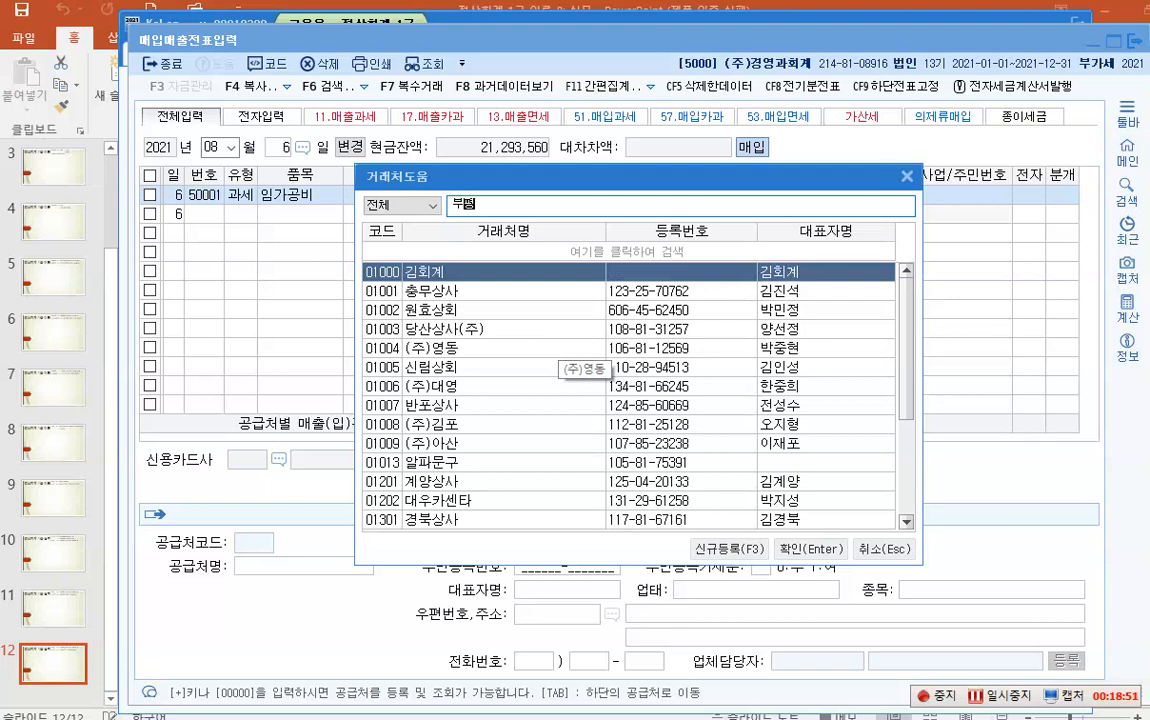
pyautogui.press('Escape')
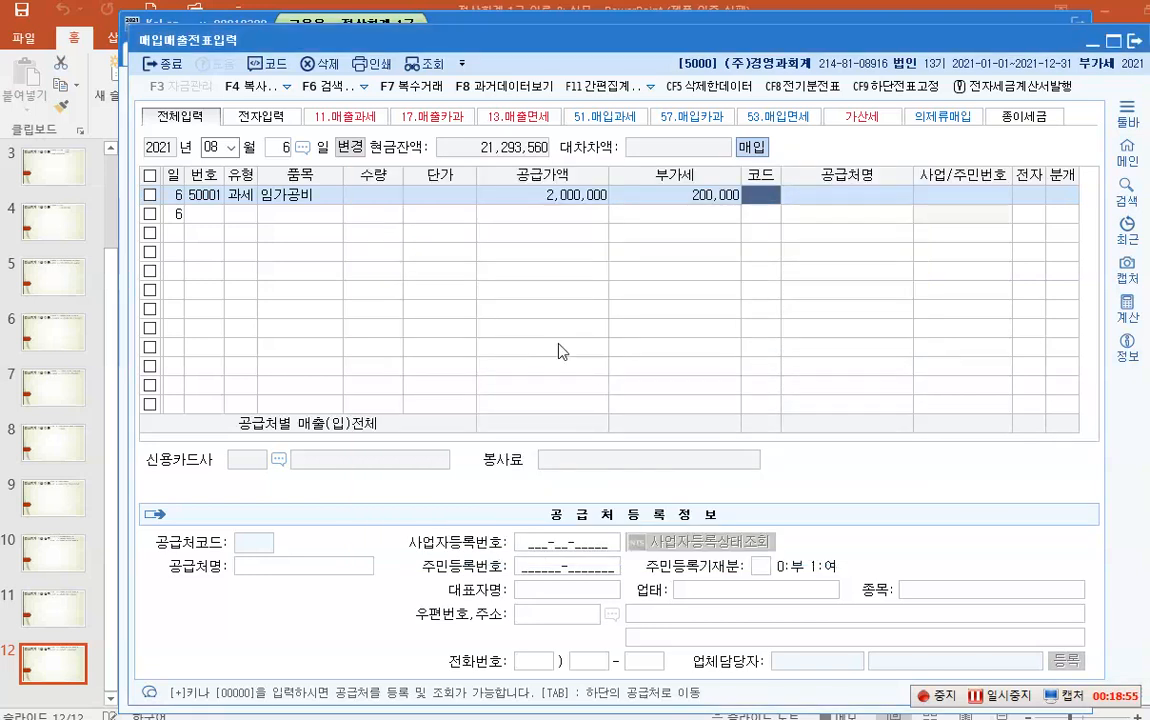
# - Register 부평상사 as a new supplier with code 01203 on the 임가공비 voucher
pyautogui.press('+')
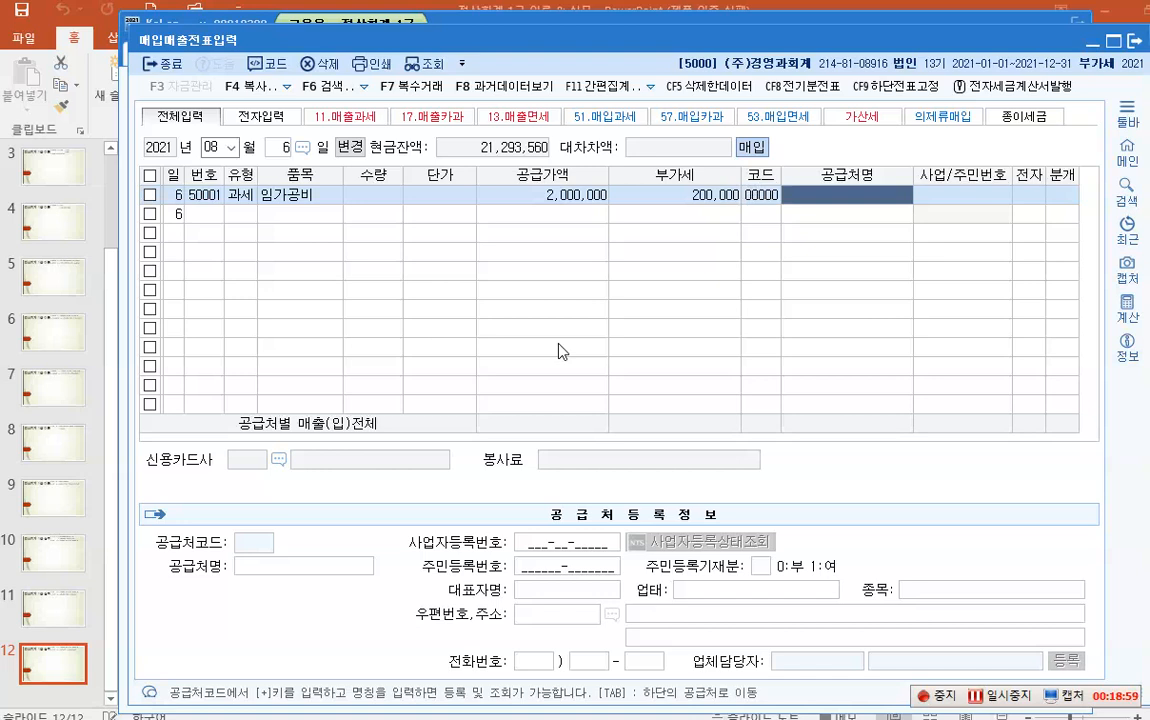
pyautogui.write('부평상사')
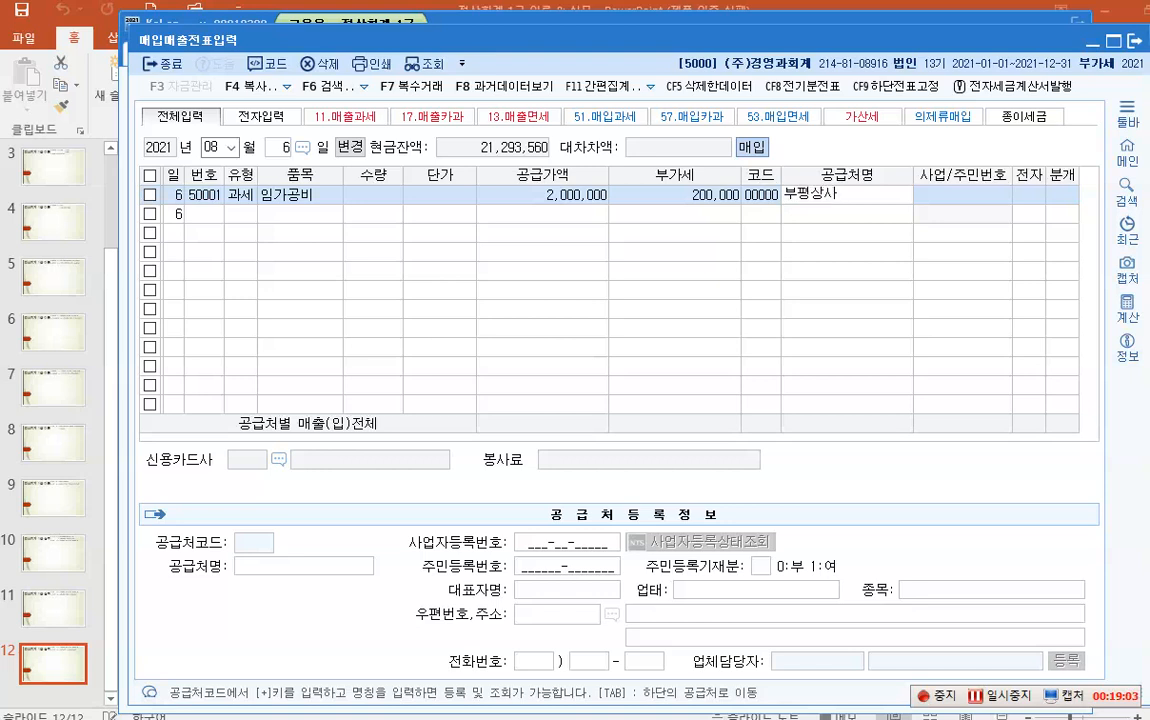
pyautogui.press('Return')
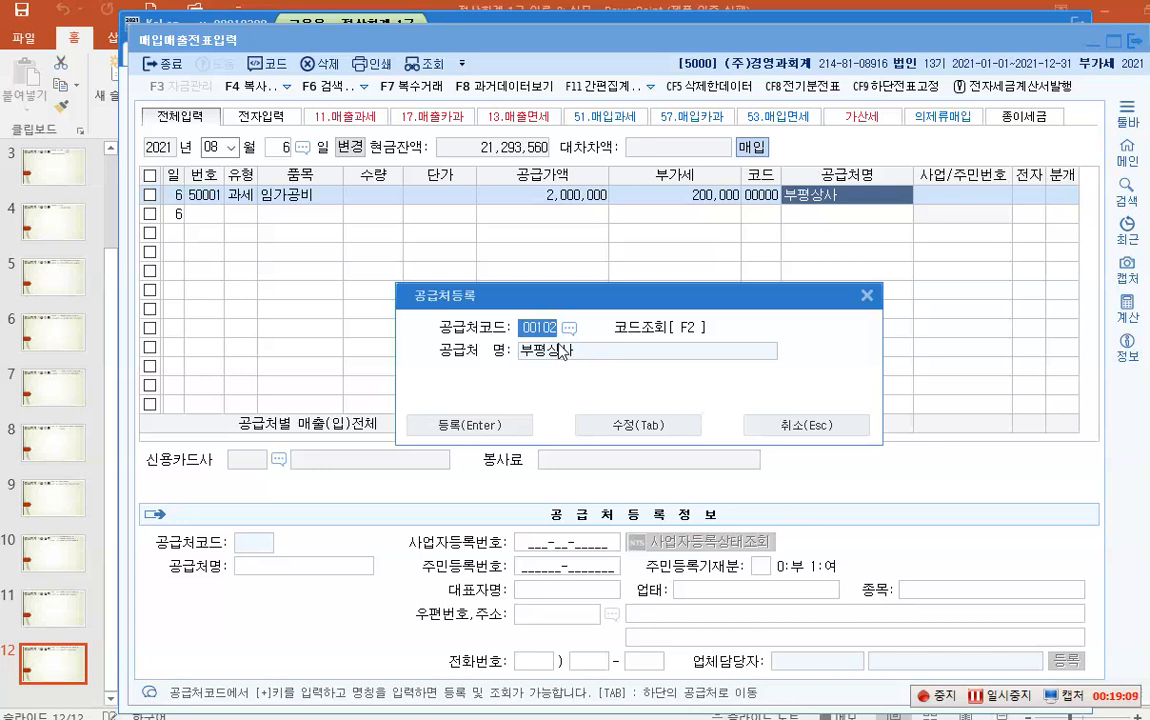
pyautogui.write('01203')
pyautogui.press('Return')
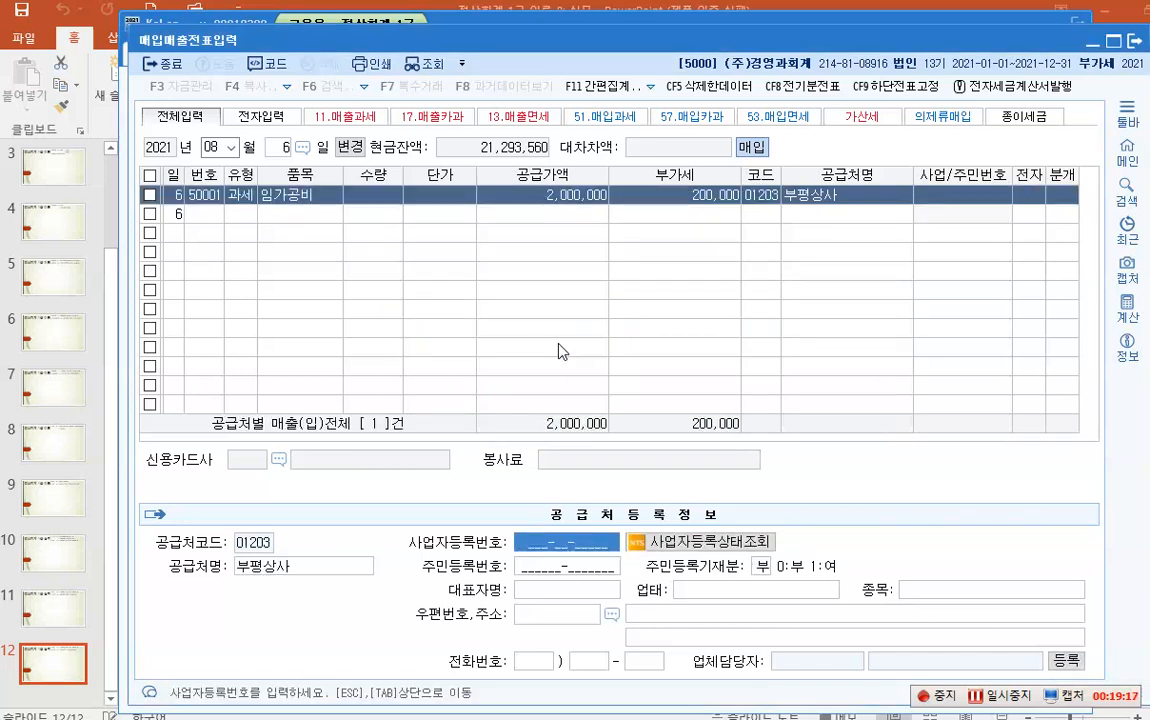
# - Fill in the business registration number and representative's name for 부평상사, leaving the resident number and business type blank
pyautogui.write('124-08-')
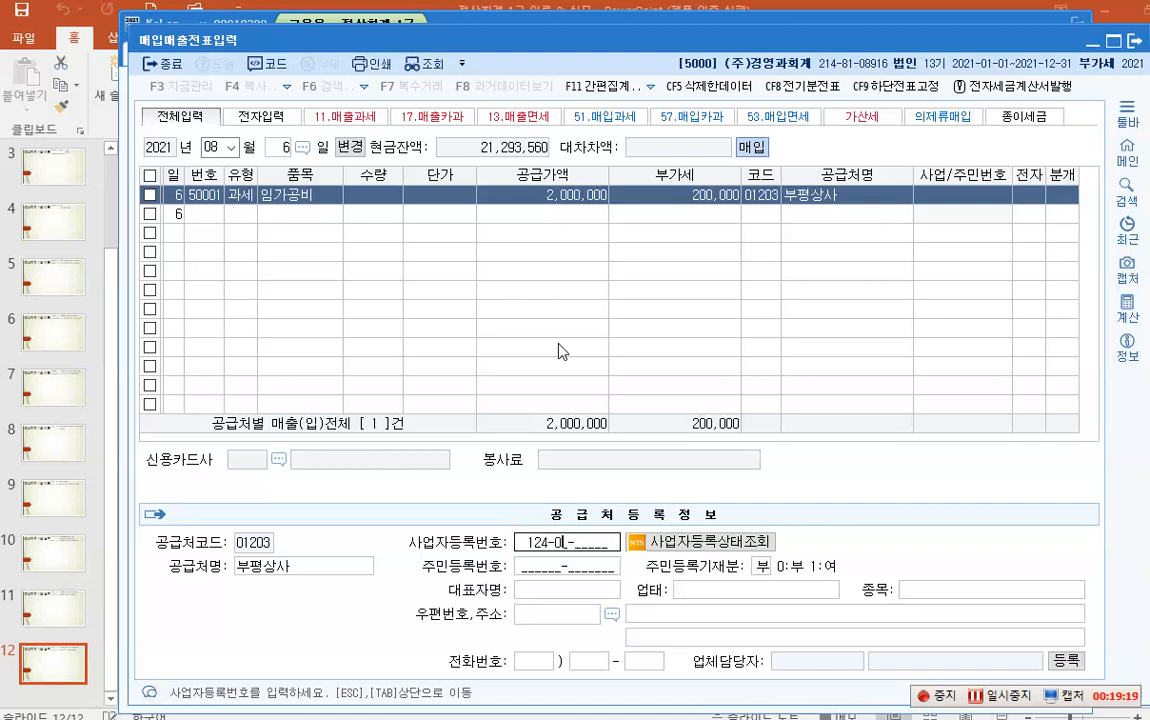
pyautogui.write('74105')
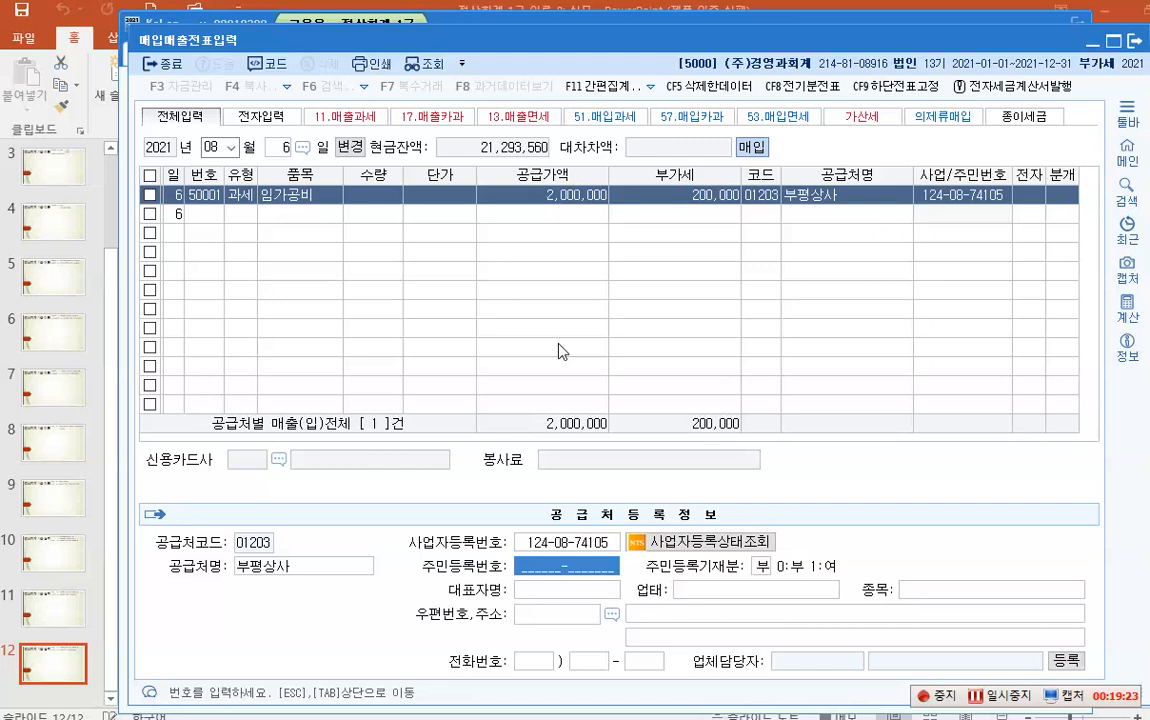
pyautogui.press('Return')
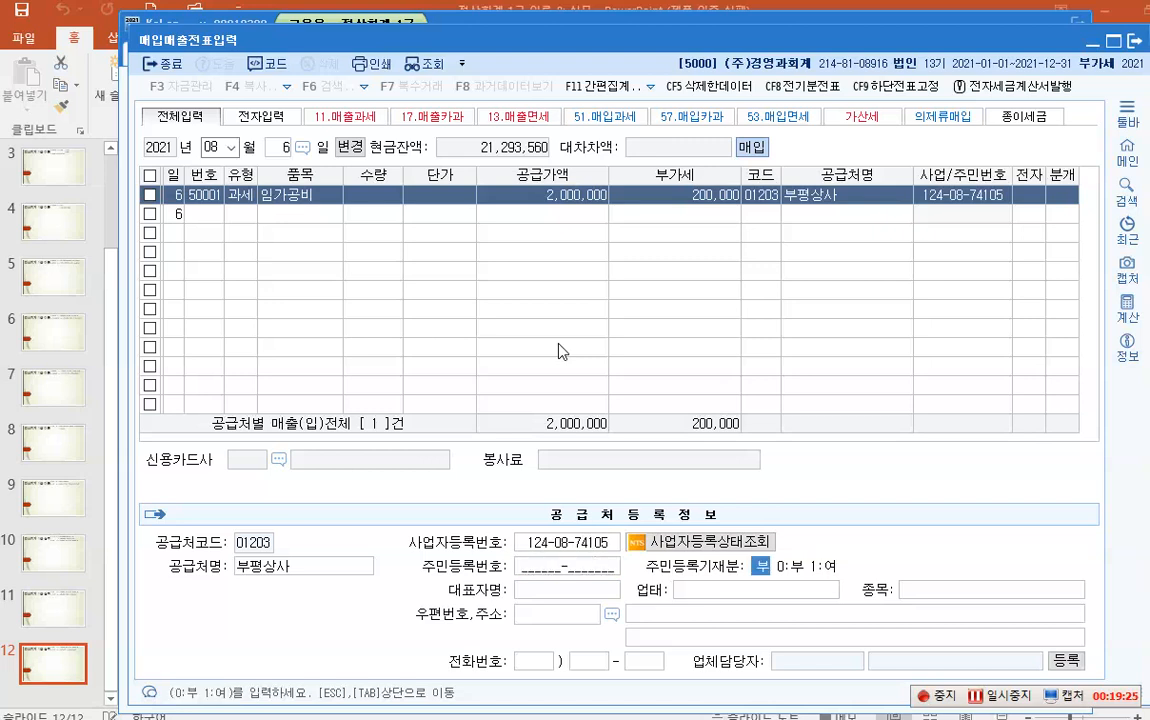
pyautogui.write('오평')
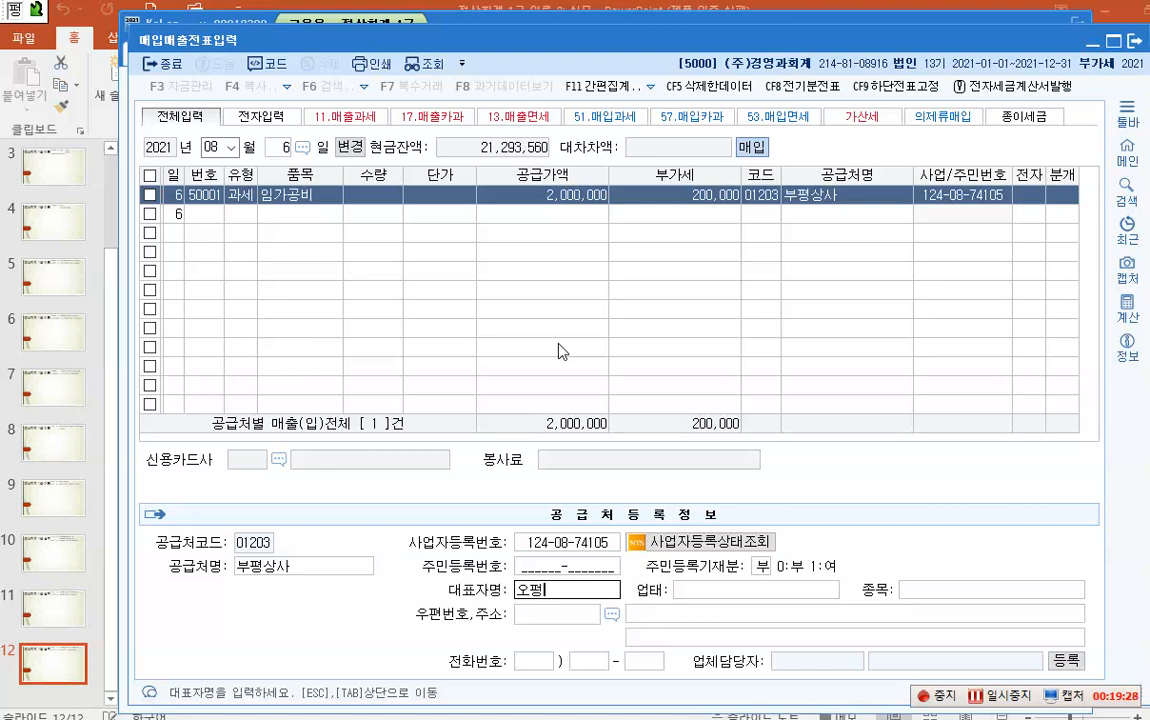
pyautogui.press('BackSpace')
pyautogui.write('철수')
pyautogui.press('Return')
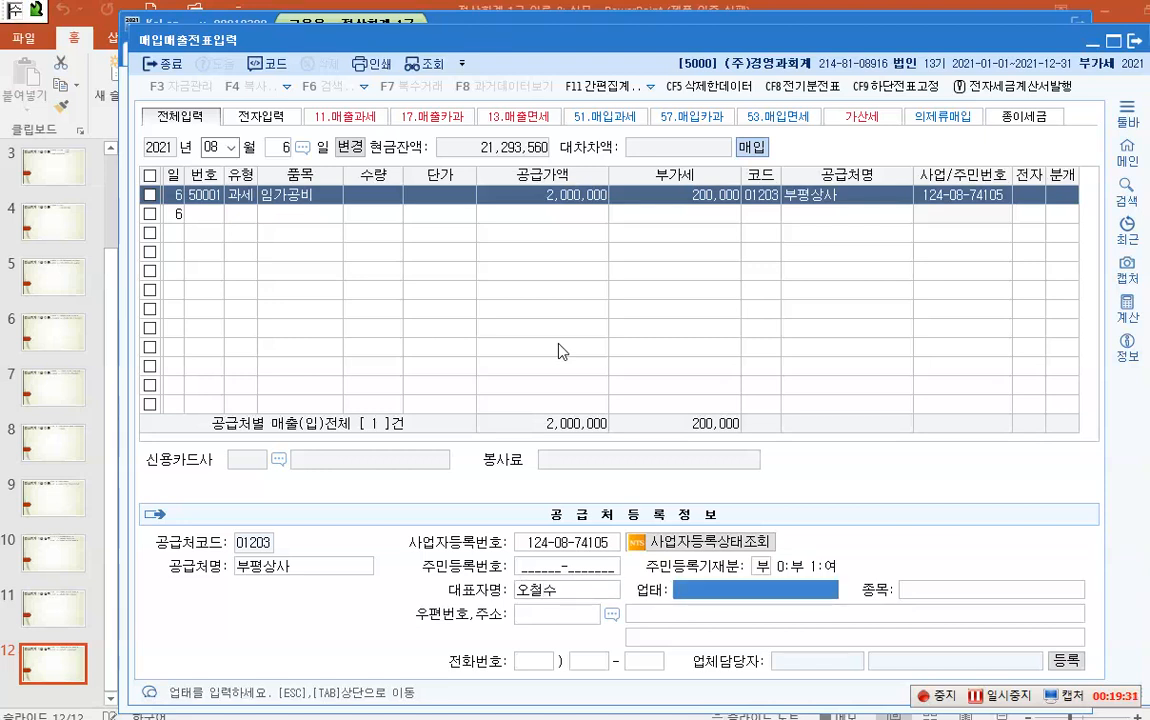
pyautogui.press('Return')
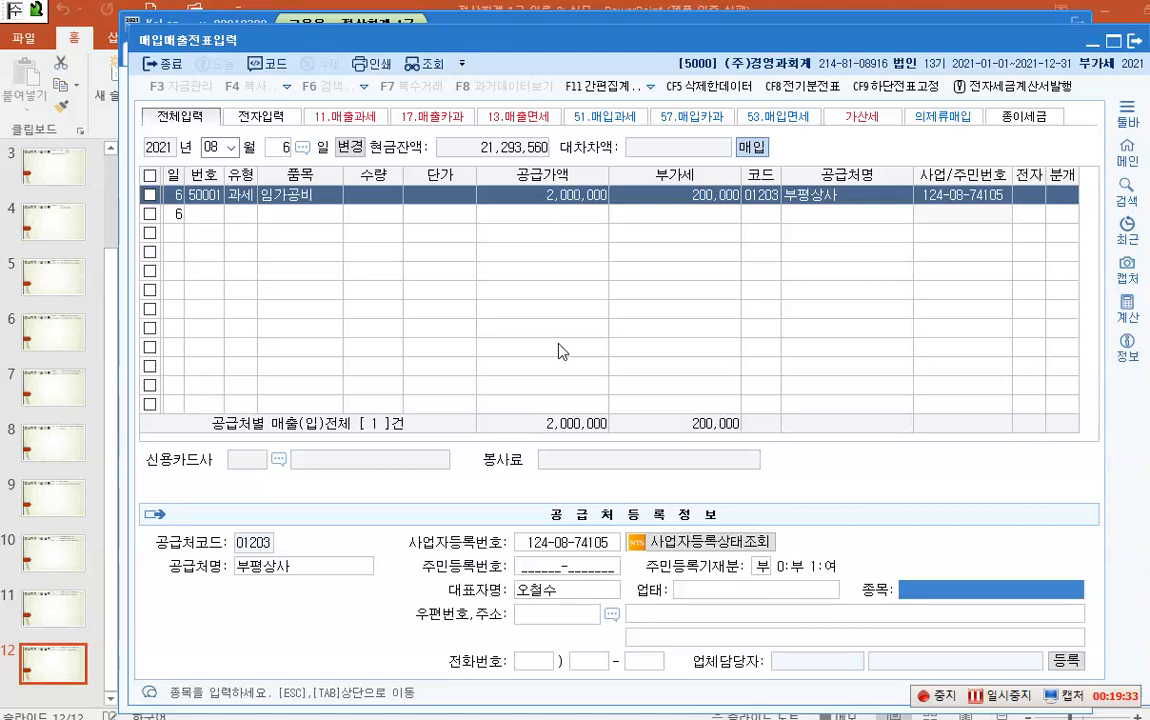
# - Leave the electronic invoice field blank and set the 임가공비 voucher's journal type to 3 혼합
pyautogui.click(1029, 198)
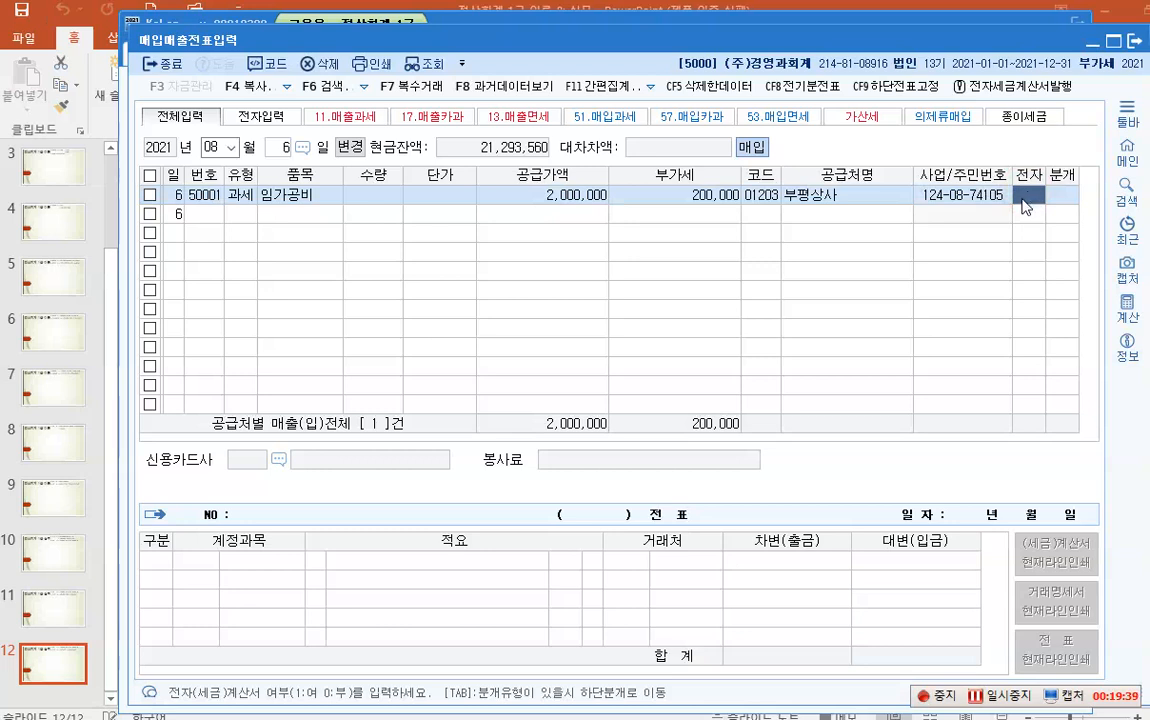
pyautogui.click(1057, 203)
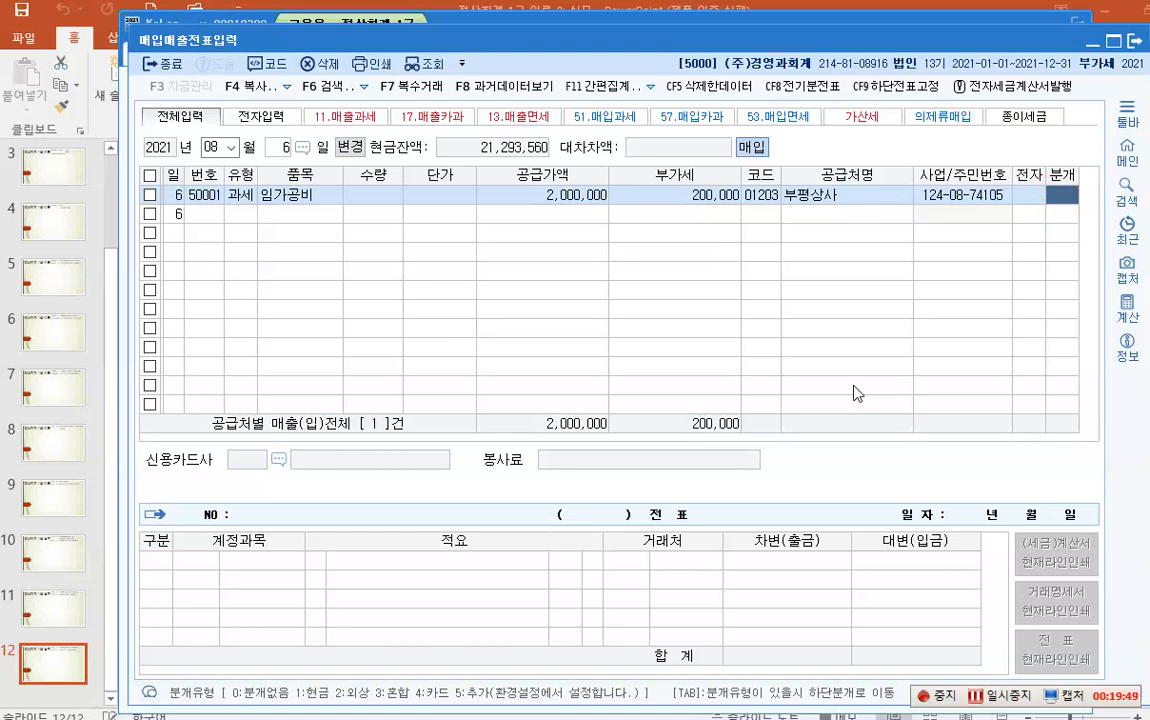
pyautogui.write('3')
pyautogui.press('Return')
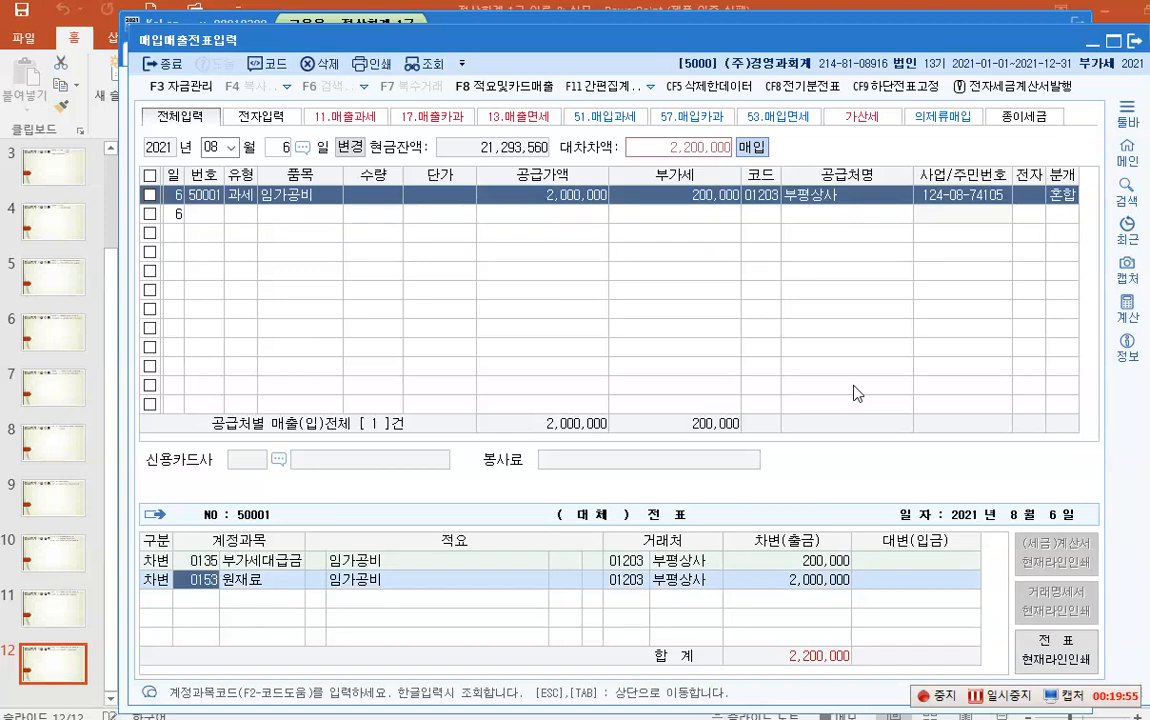
# - Change the 원재료 line of the 임가공비 voucher to account 0533 외주가공비 (제조원가)
pyautogui.press('F2')
pyautogui.write('전')
pyautogui.write('외주')
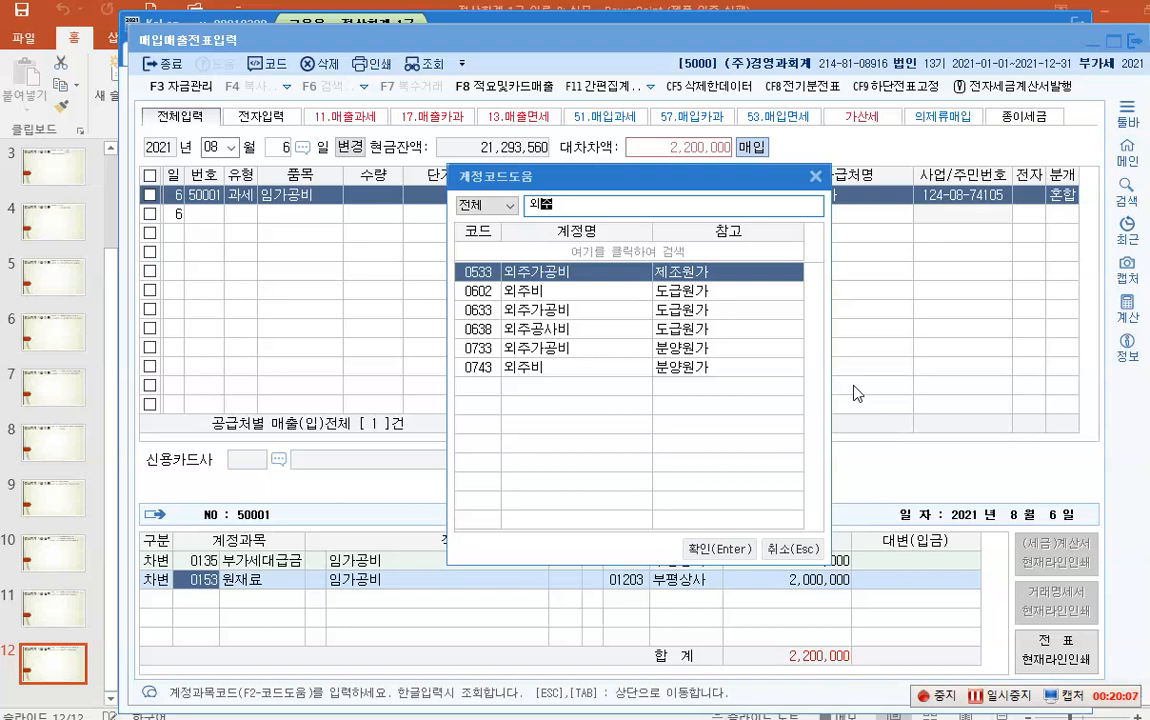
pyautogui.press('Return')
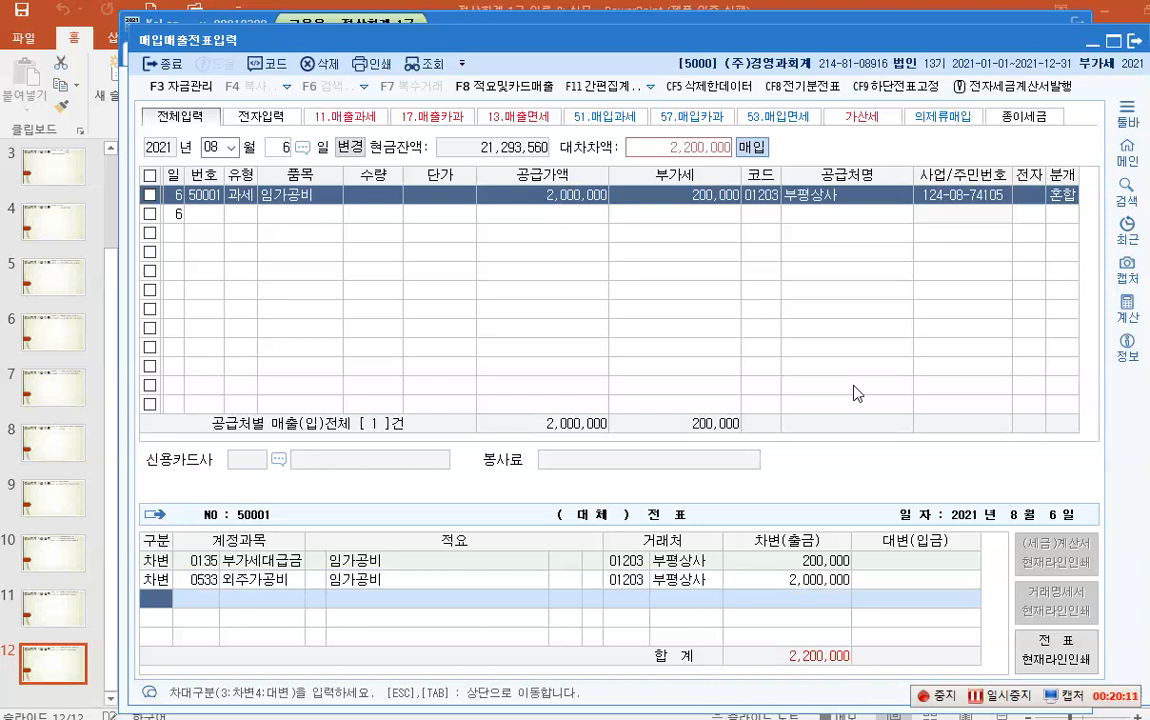
# - Add a credit (대변) line to account 0103 보통예금 for 200,000 in the 임가공비 journal entry
pyautogui.write('4')
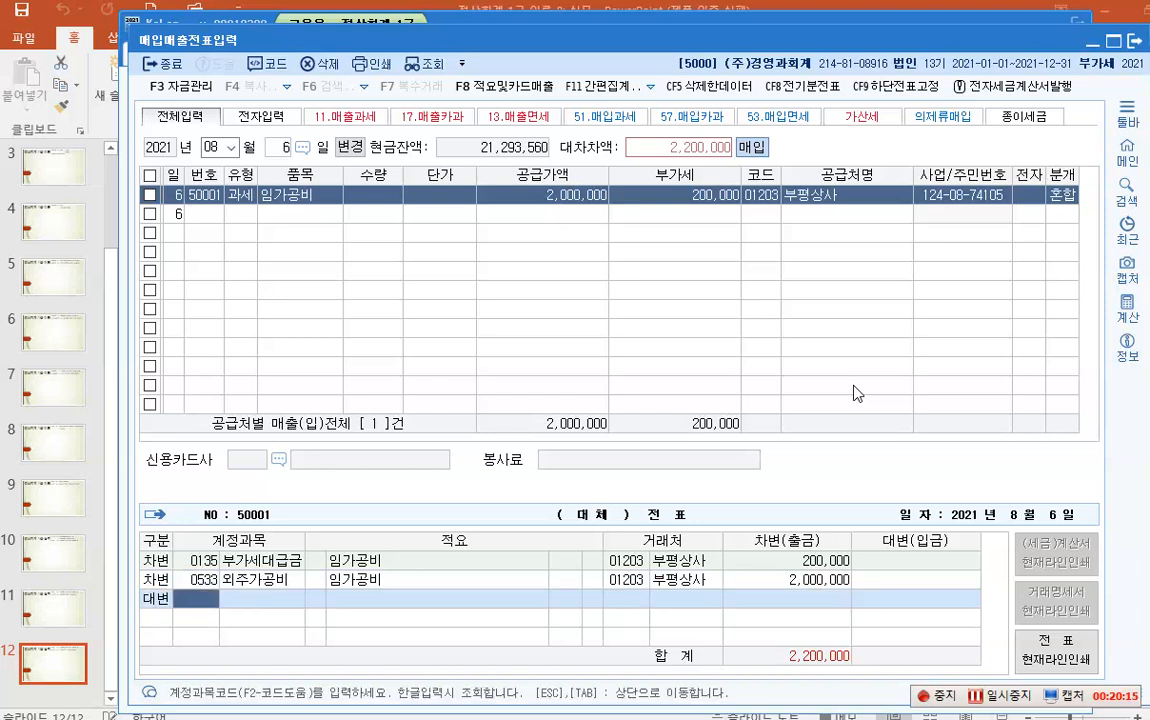
pyautogui.write('103')
pyautogui.press('Return')
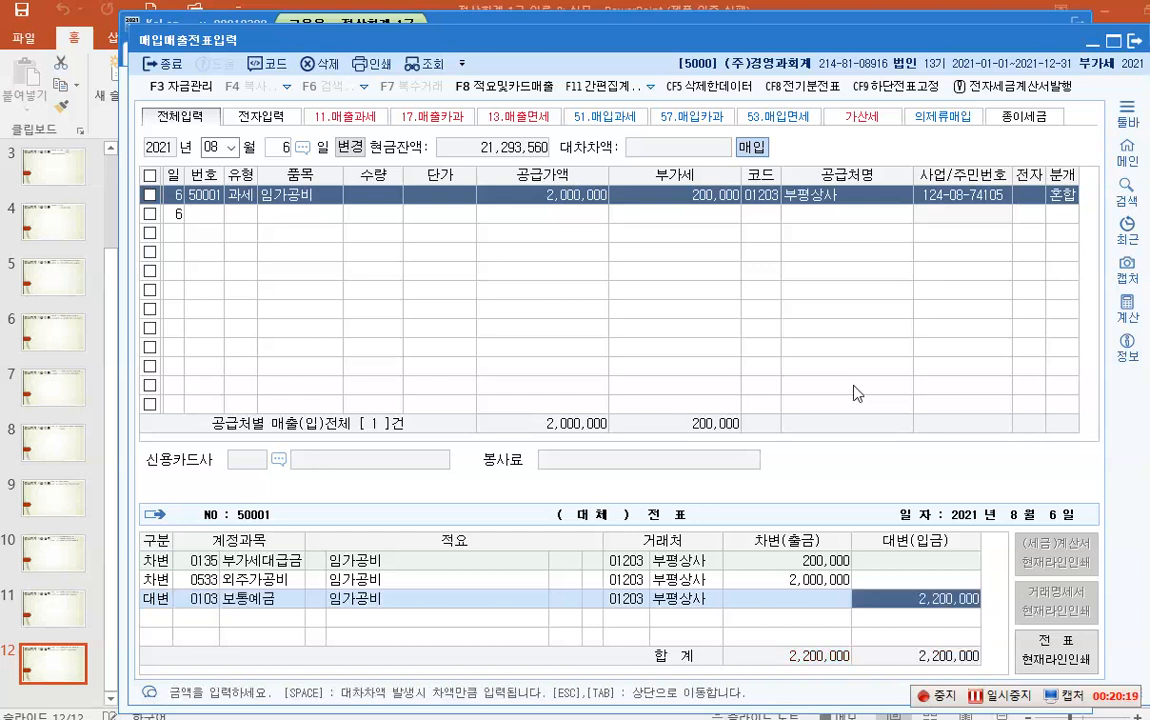
pyautogui.write('200000')
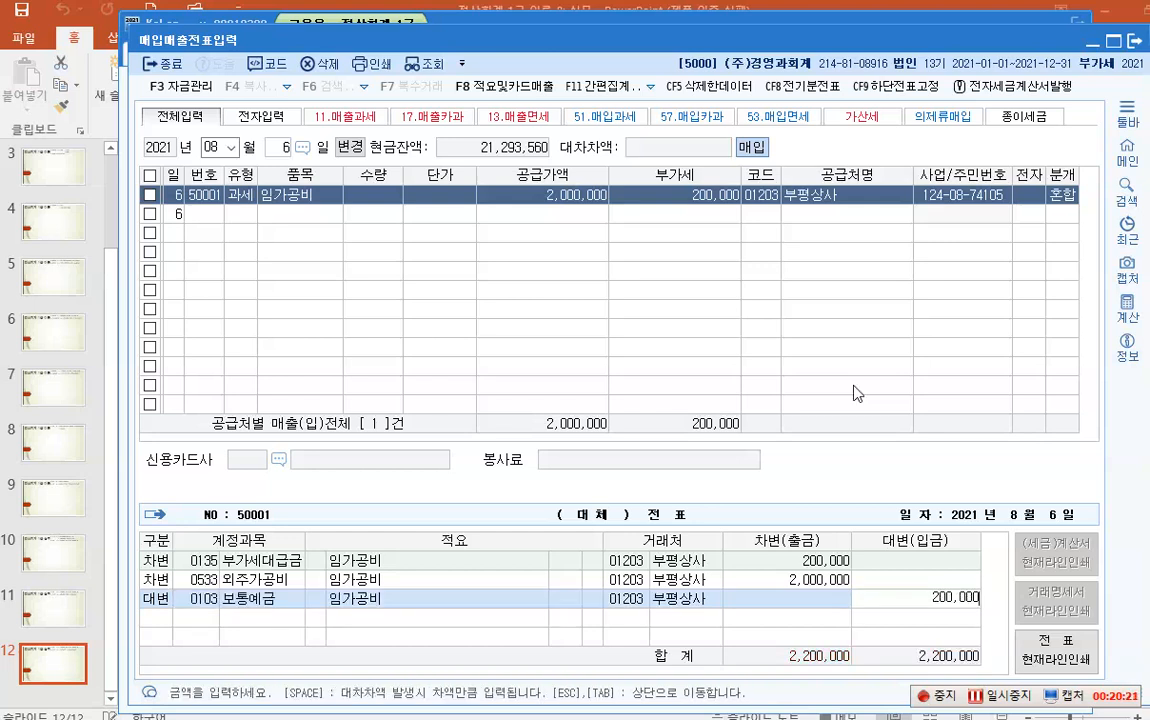
pyautogui.press('Return')
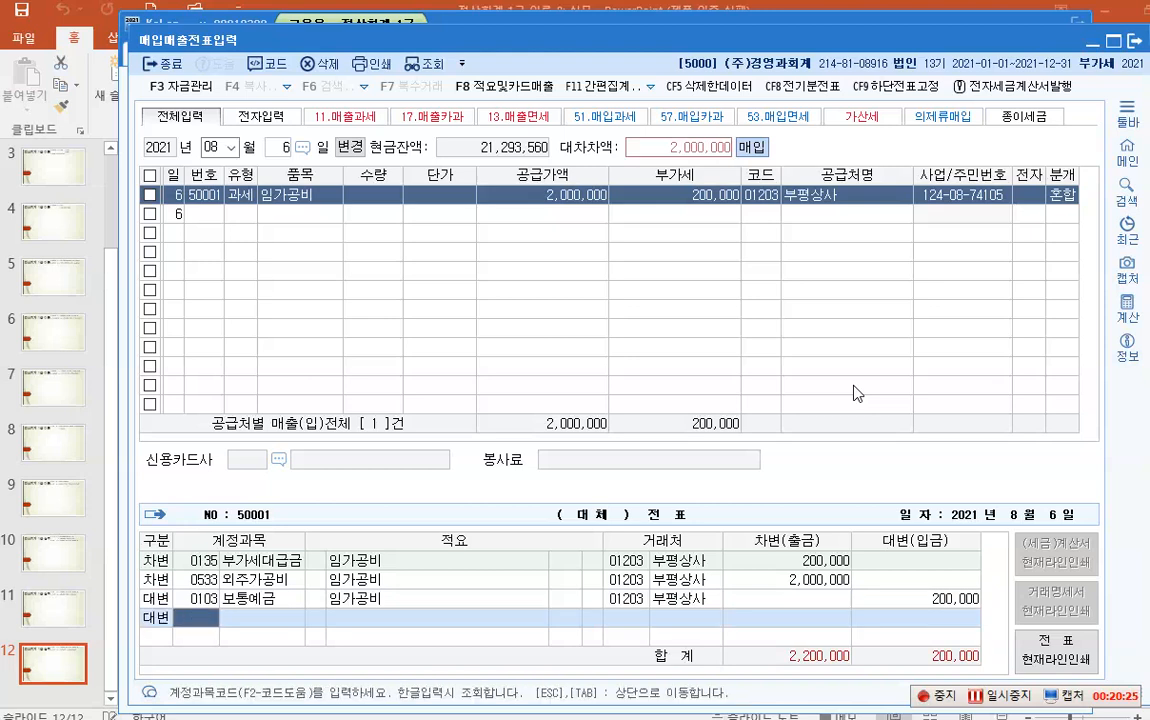
# - Add a credit line to account 0251 외상매입금 for 2,000,000 and finish the 임가공비 journal entry
pyautogui.write('2')
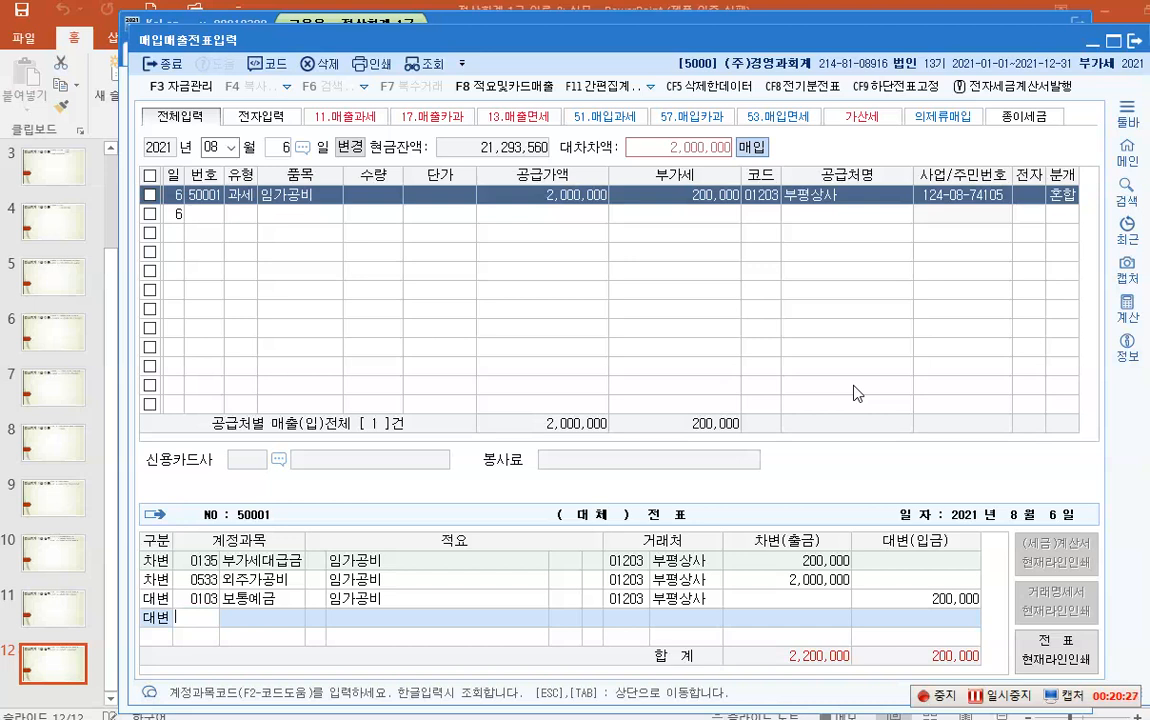
pyautogui.write('51')
pyautogui.press('Return')
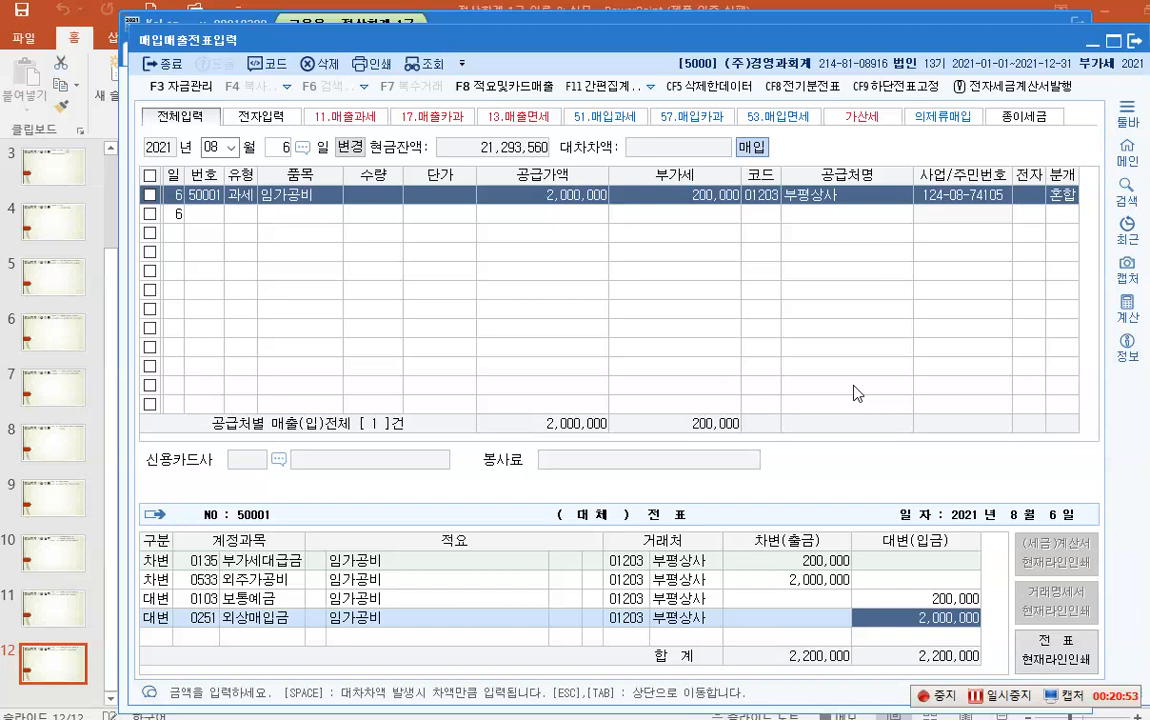
pyautogui.press('Escape')
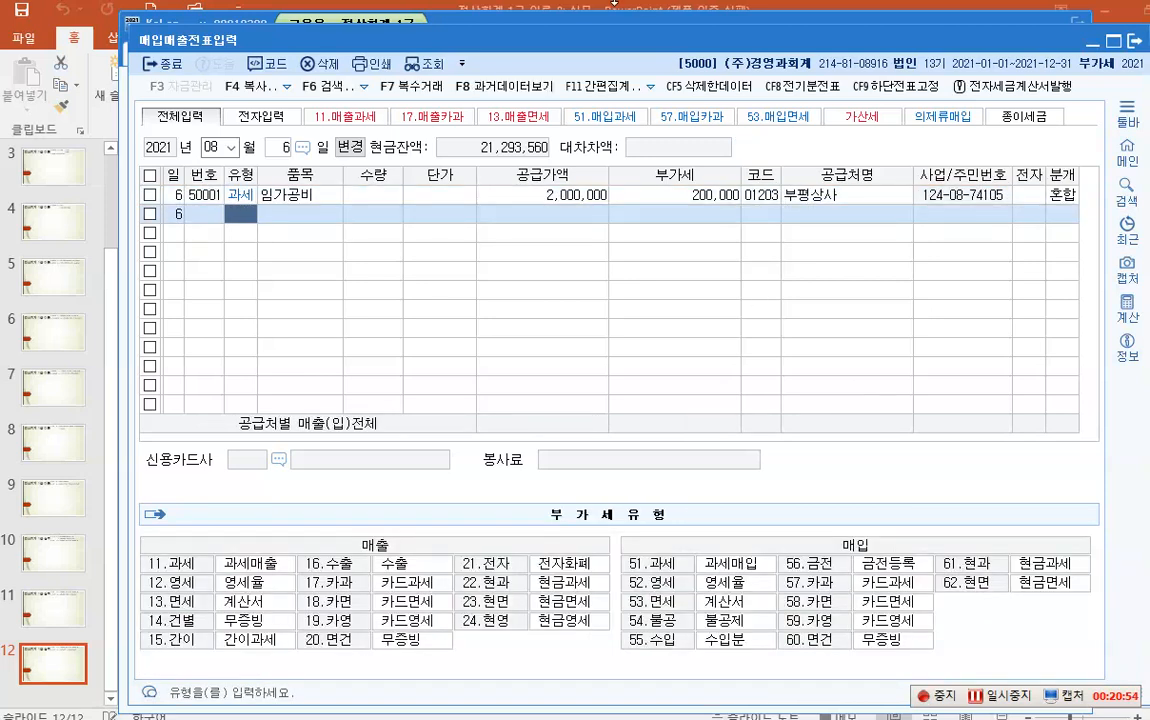
# - Switch the voucher date to August 7
pyautogui.click(282, 147)
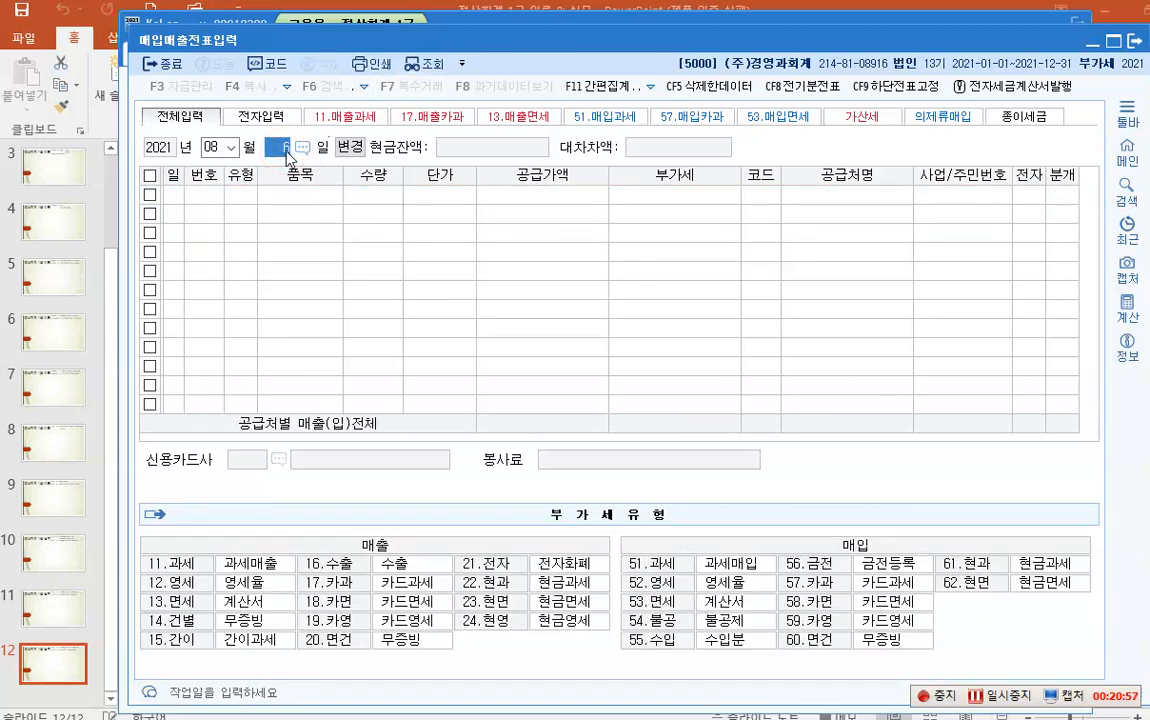
pyautogui.write('7')
pyautogui.press('Return')
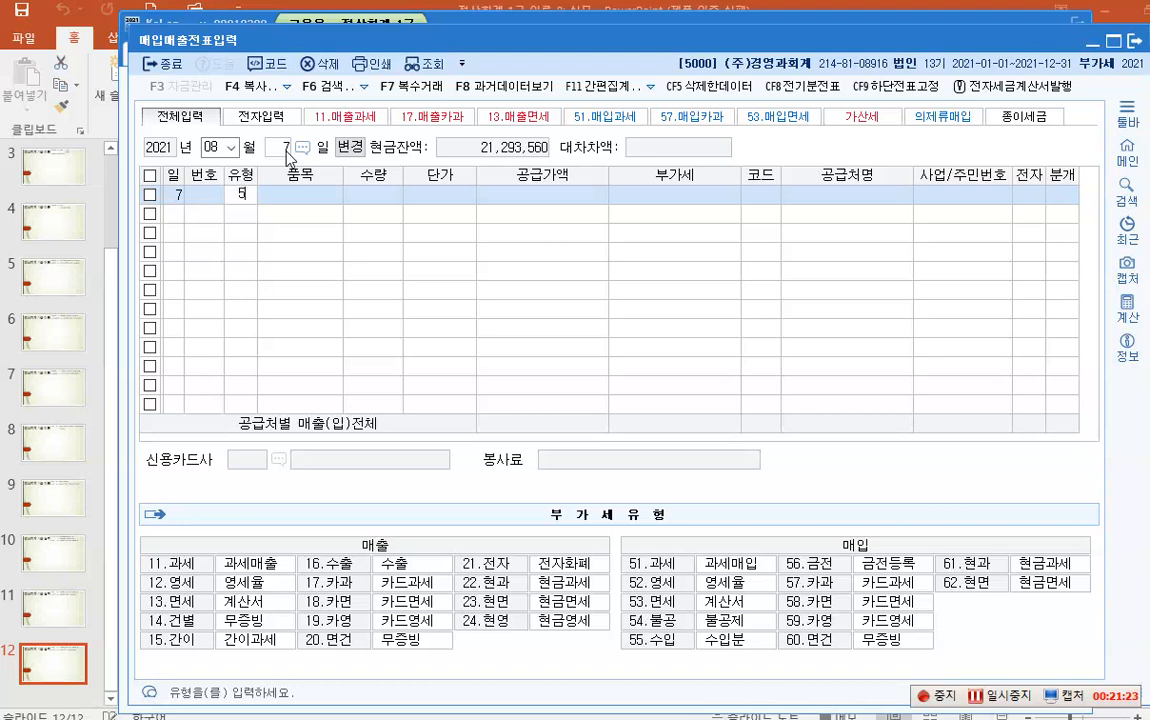
# - Enter a zero-rated purchase voucher (52.영세) for item 원재료 with quantity 500 and unit price 5,000
pyautogui.write('52')
pyautogui.press('Return')
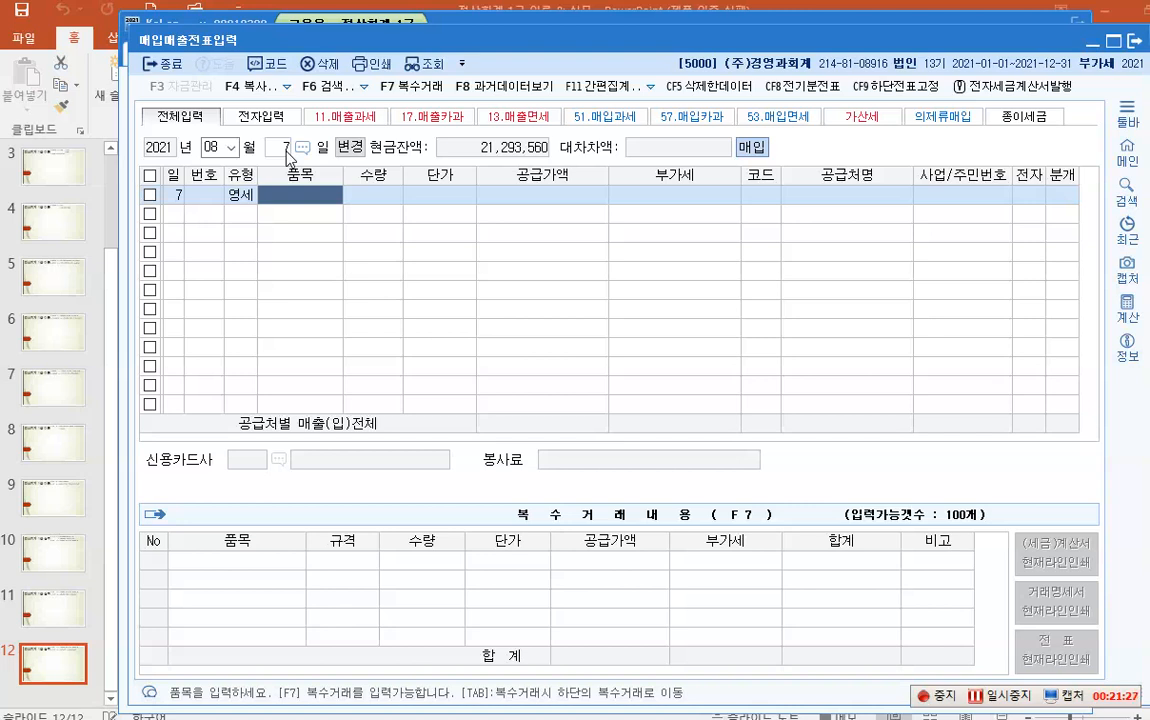
pyautogui.write('원재료')
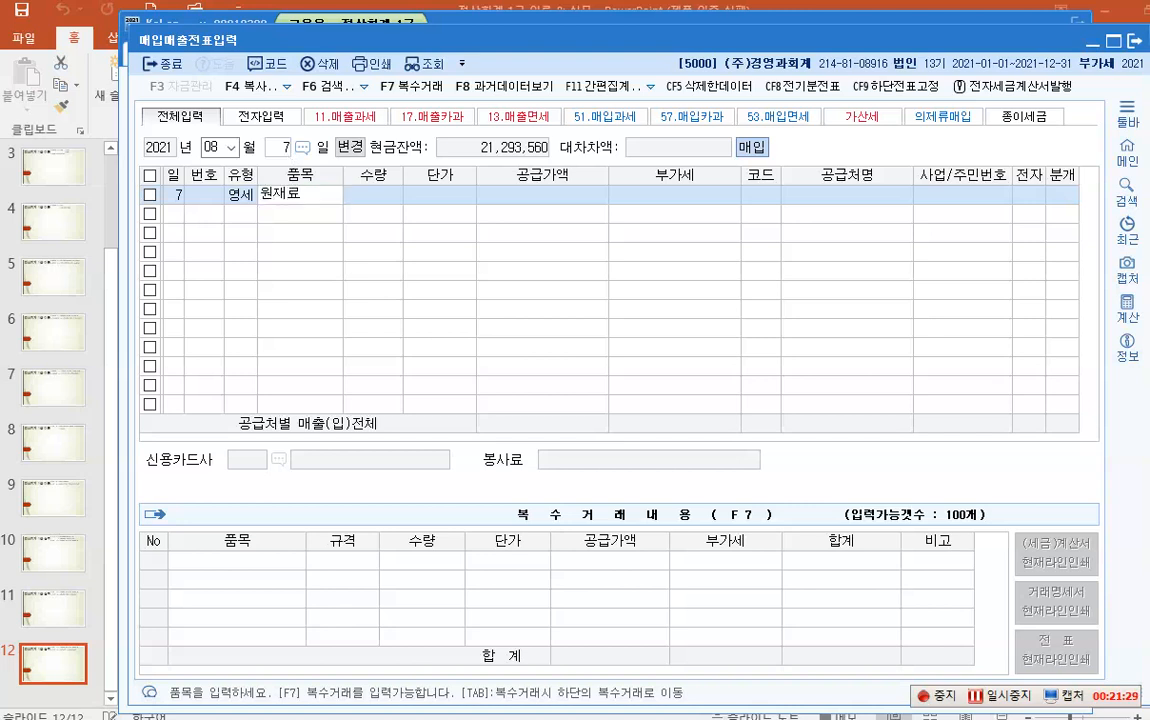
pyautogui.press('Return')
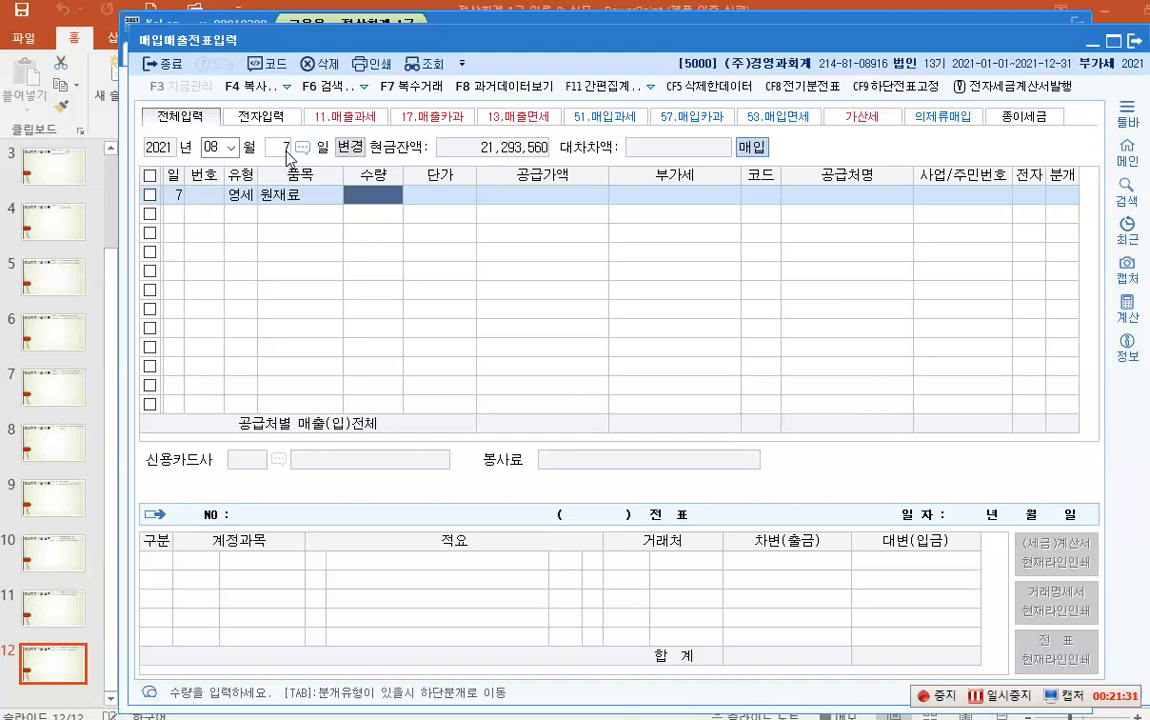
pyautogui.write('500')
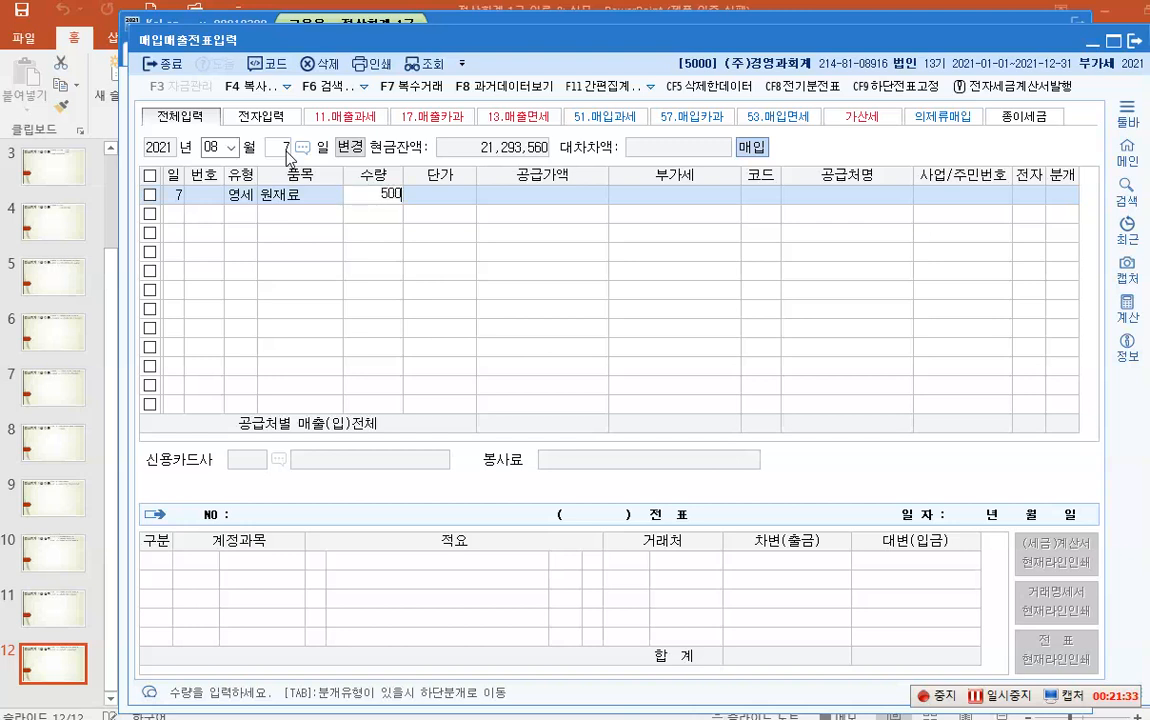
pyautogui.press('Return')
pyautogui.write('5000')
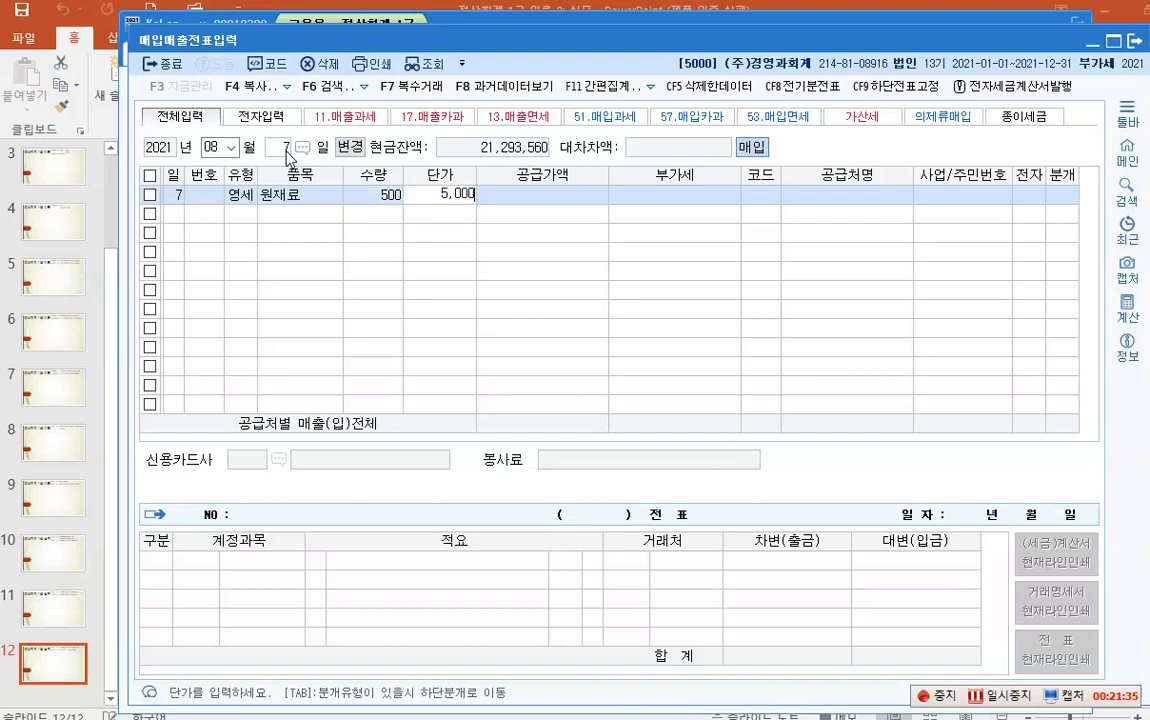
pyautogui.press('Return')
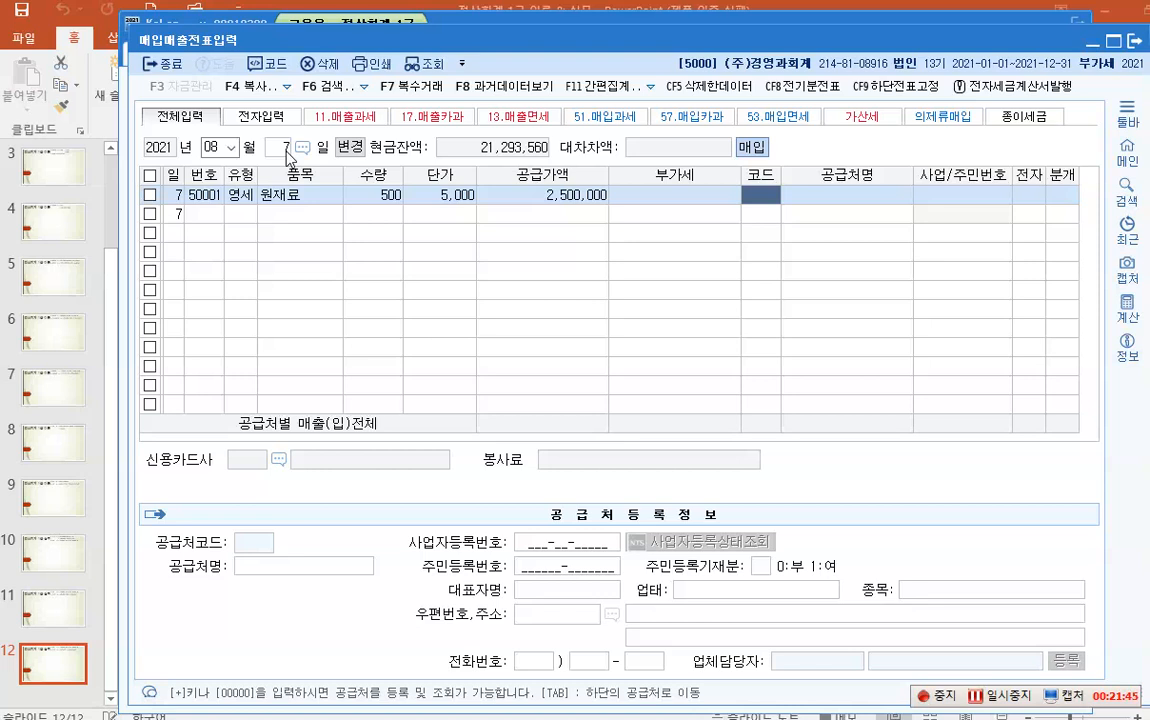
# - Assign 신림상회 as the supplier of the 원재료 voucher and mark it as electronically issued (전자 여)
pyautogui.press('F2')
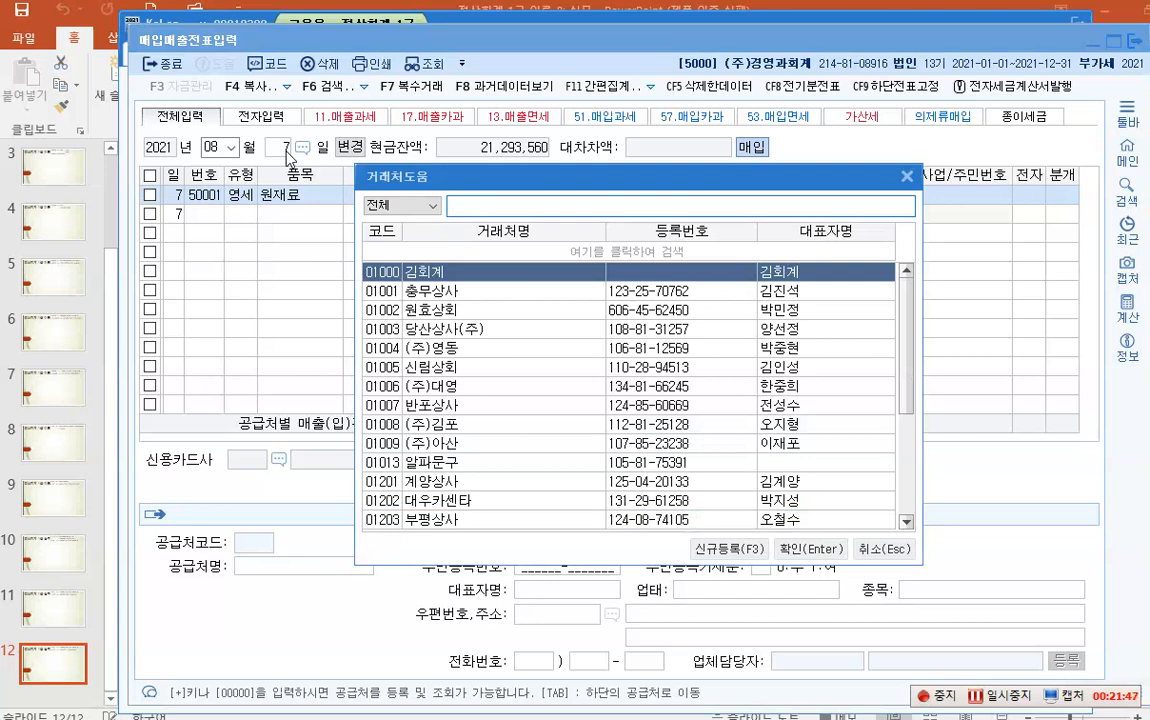
pyautogui.write('신림')
pyautogui.press('Return')
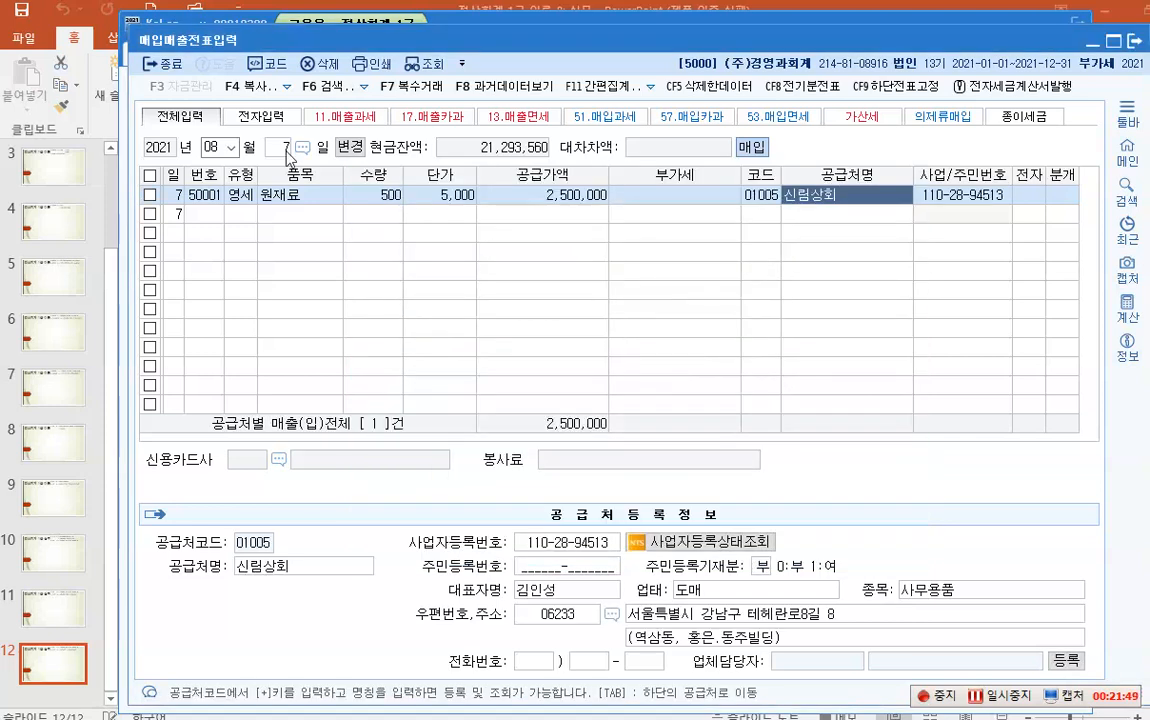
pyautogui.press('Return')
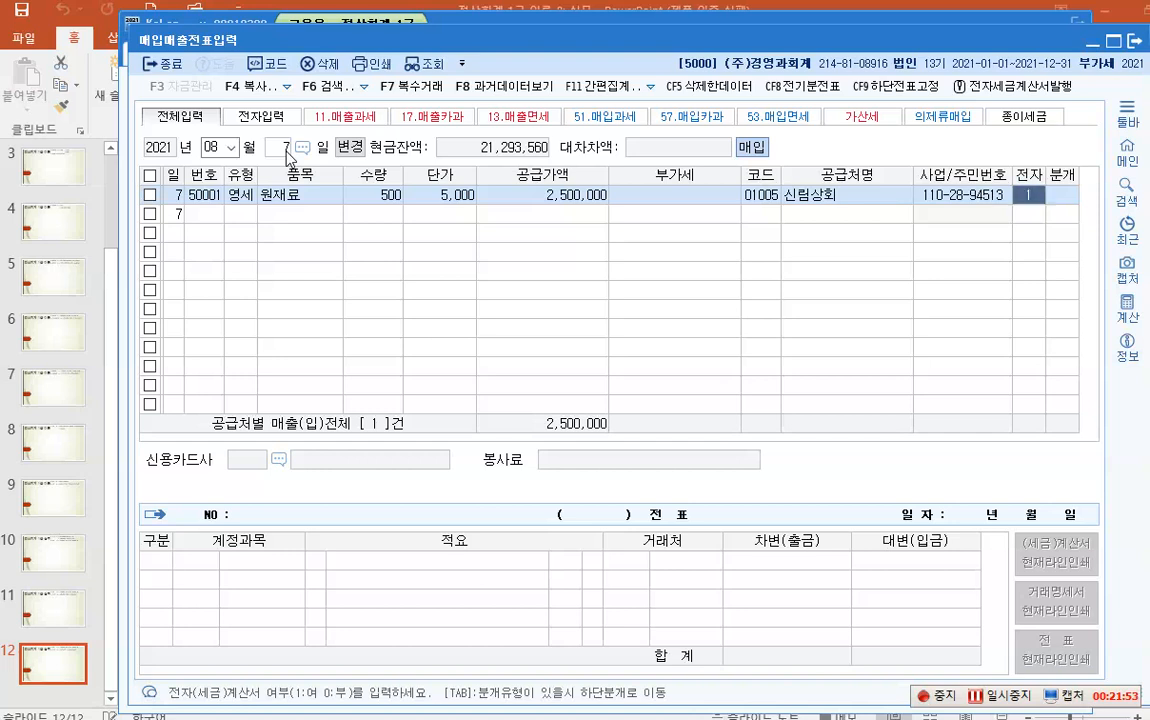
pyautogui.press('Return')
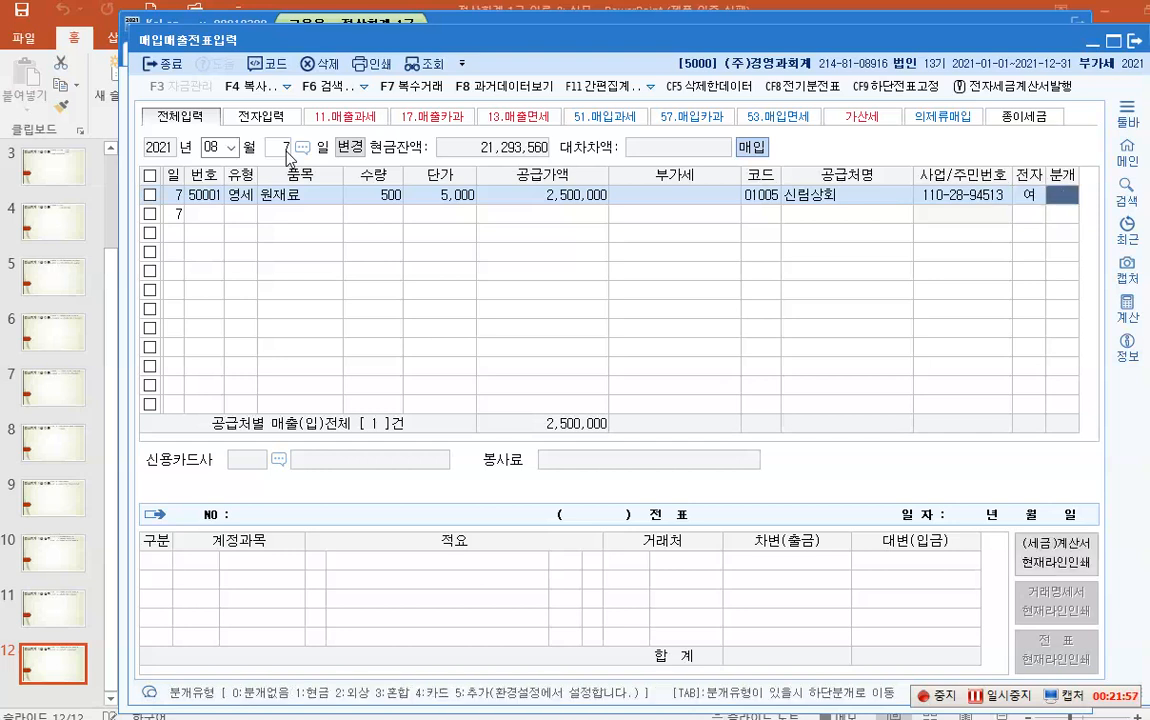
# - Set the 원재료 voucher's journal type to 혼합 and keep account 0153 원재료 on its debit line
pyautogui.write('3')
pyautogui.press('Return')
pyautogui.press('Return')
pyautogui.press('Return')
pyautogui.press('Return')
pyautogui.press('Return')
pyautogui.press('Return')
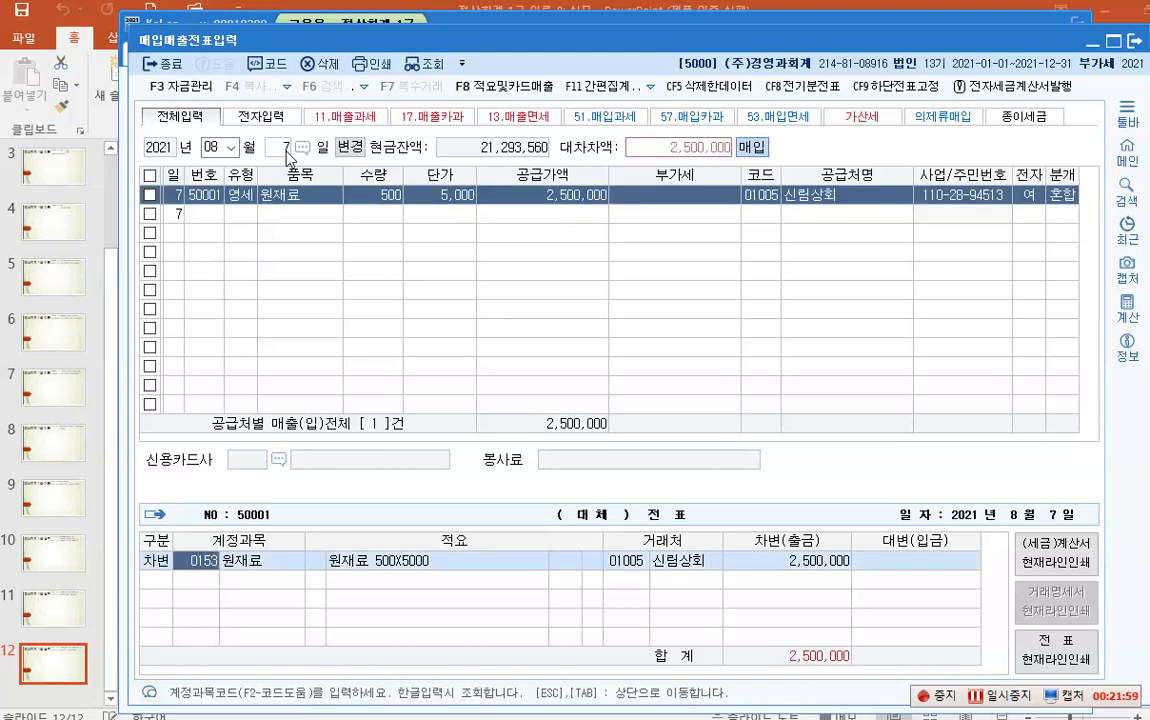
# - Add a credit (대변) line to account 0252 지급어음 for 2,500,000 and finish the 원재료 journal entry
pyautogui.write('4')
pyautogui.press('Return')
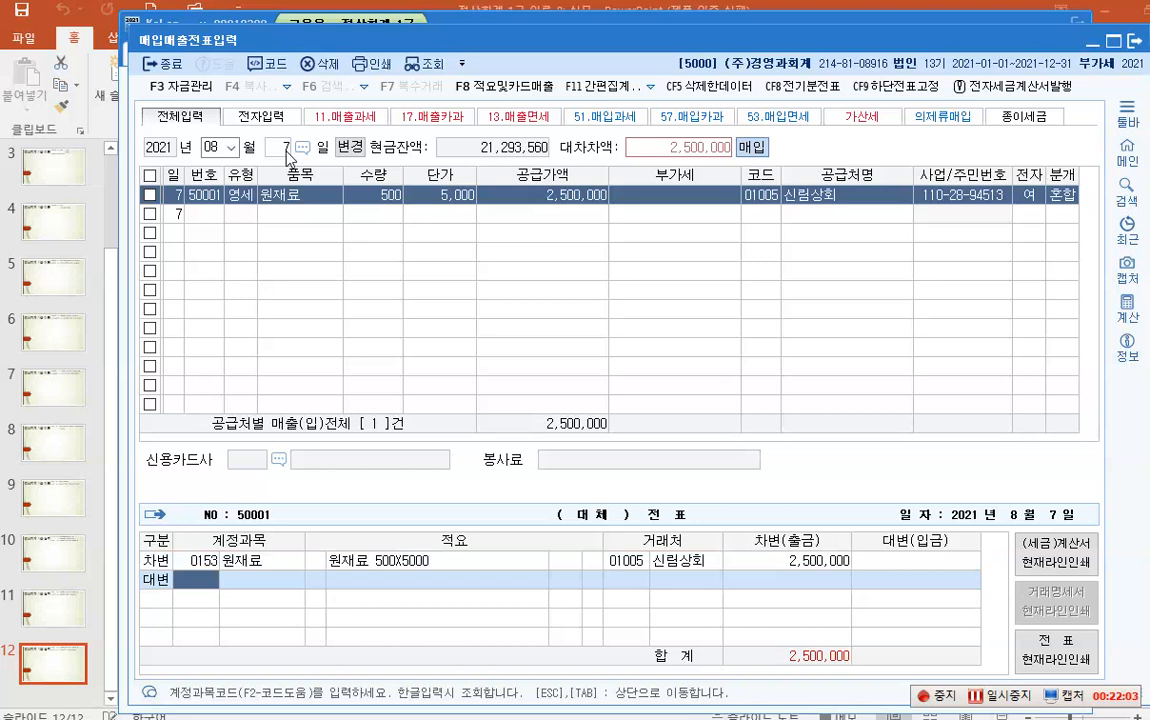
pyautogui.write('252')
pyautogui.press('Return')
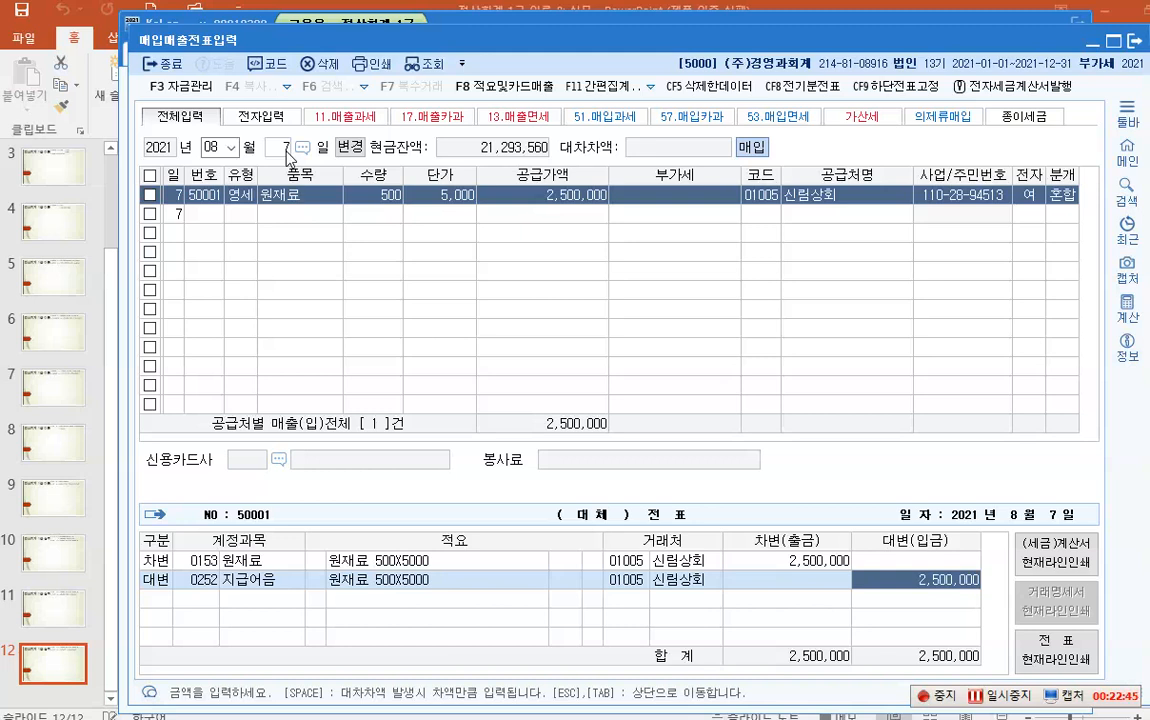
pyautogui.press('Return')
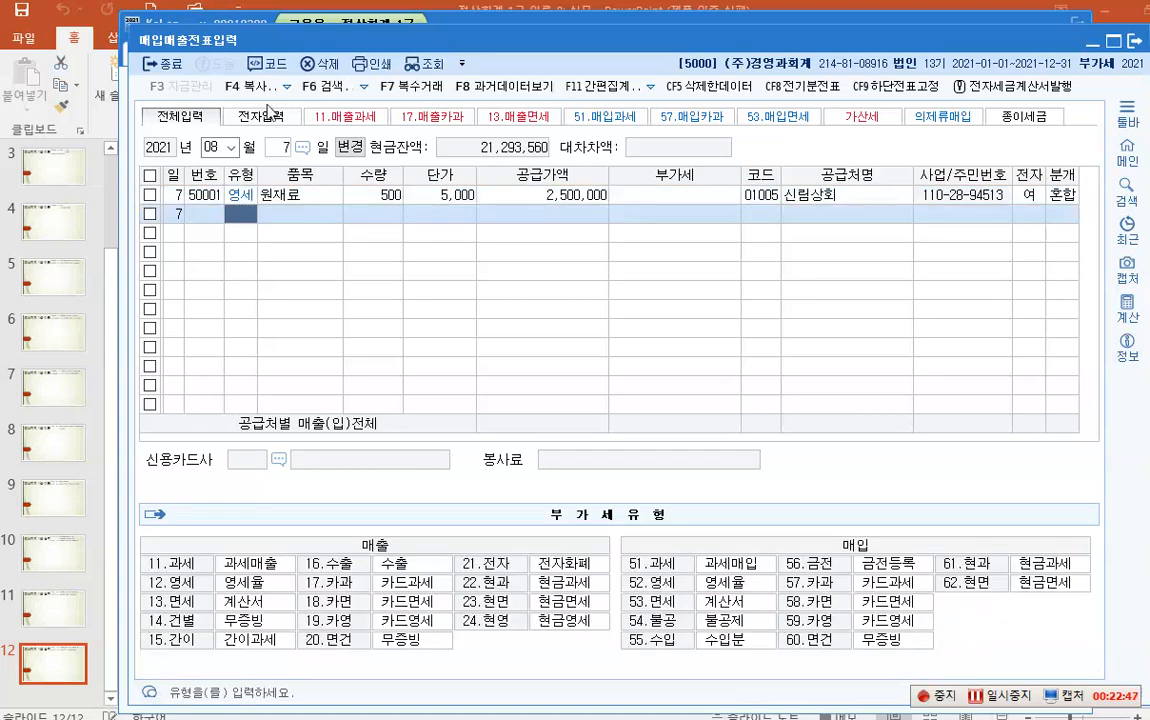
# - Switch the voucher date to August 8
pyautogui.click(278, 150)
pyautogui.write('8')
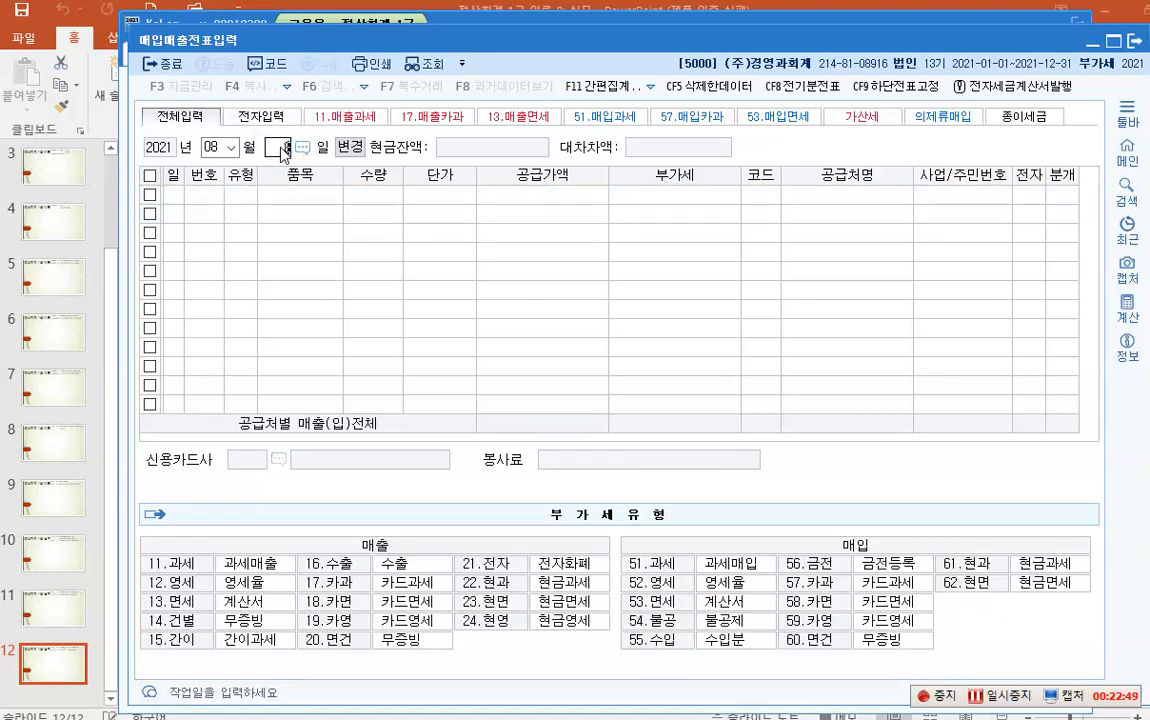
pyautogui.press('Return')
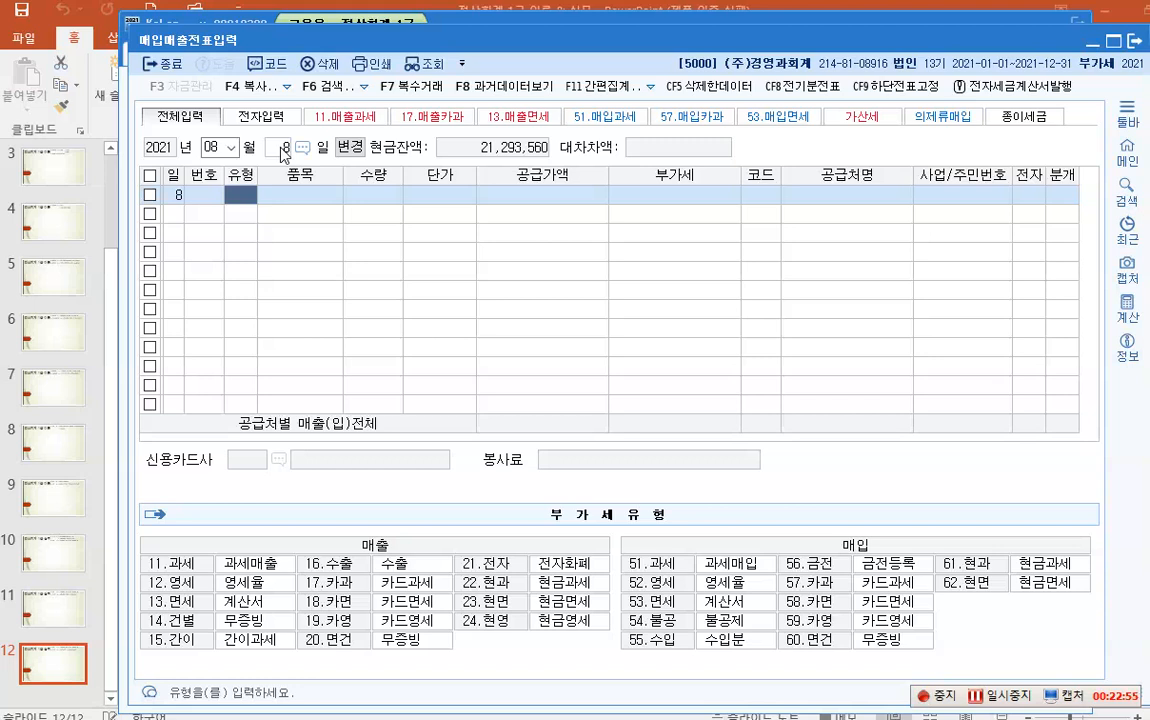
# - Enter a tax-exempt purchase voucher (53.면세) for item 화분 with a supply value of 100,000, leaving quantity and unit price blank
pyautogui.write('13')
pyautogui.press('Return')
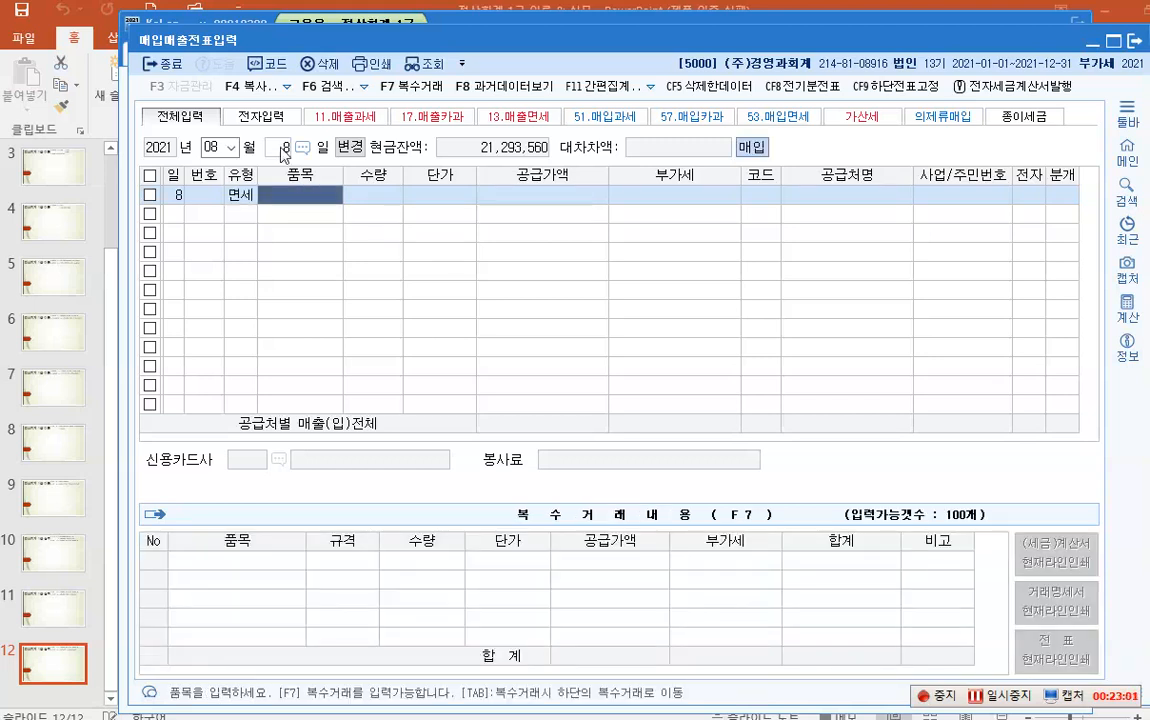
pyautogui.write('회분')
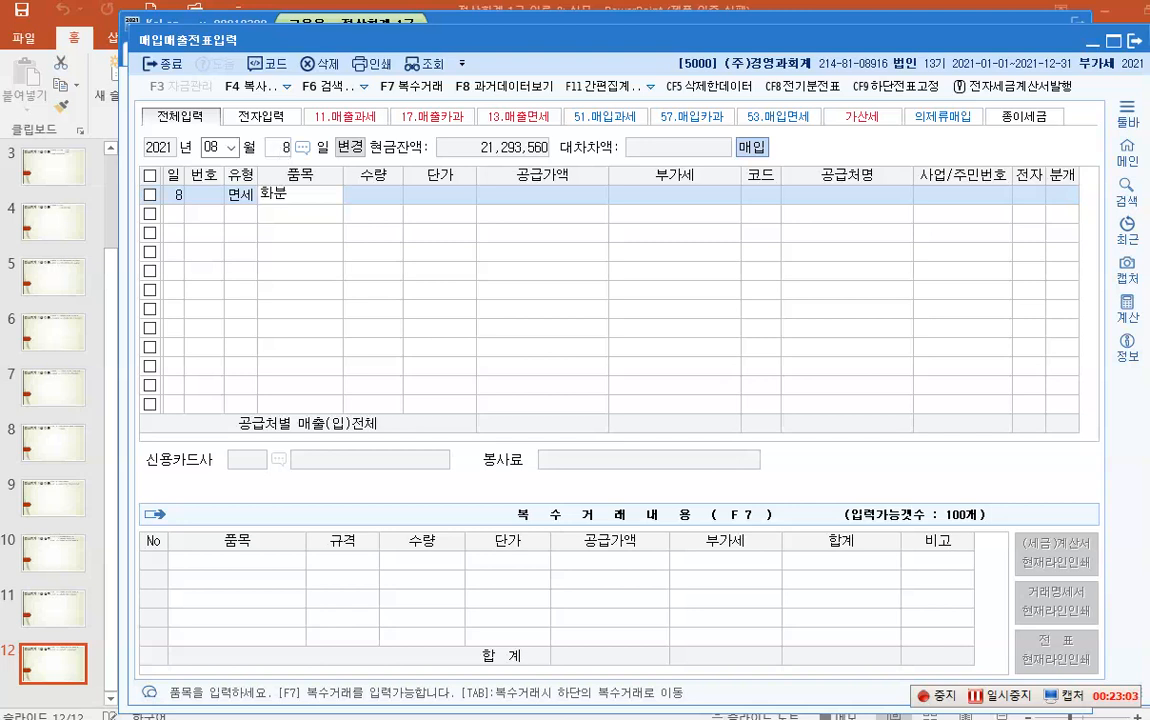
pyautogui.press('Return')
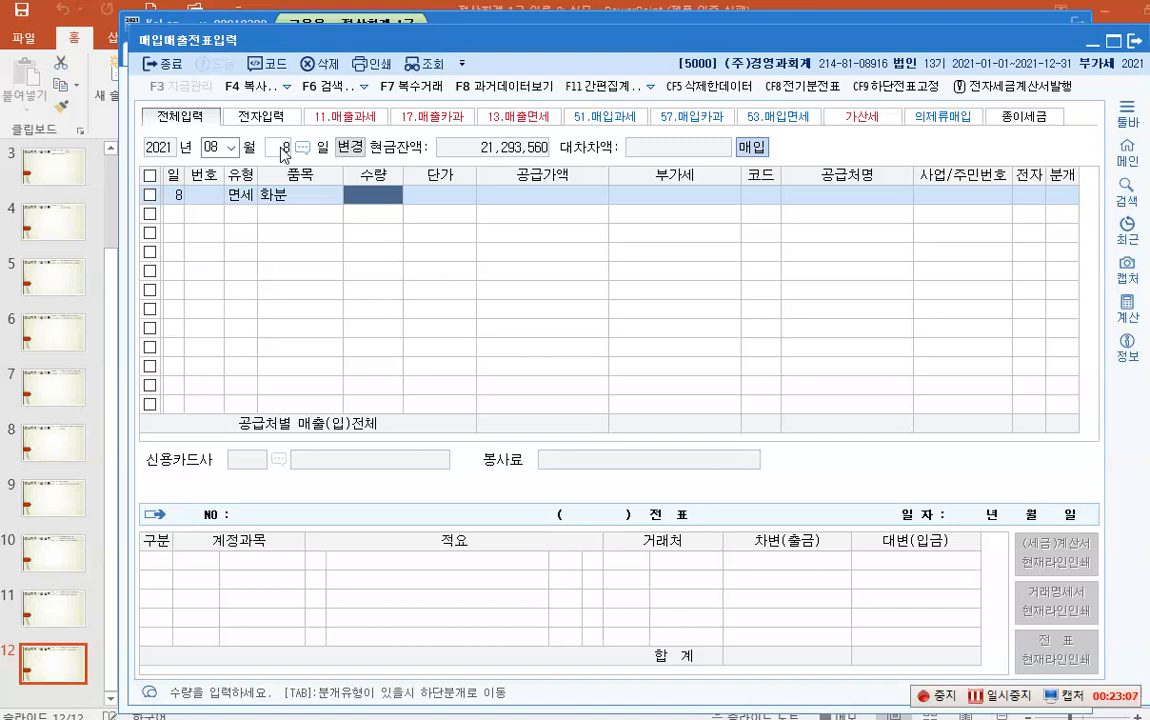
pyautogui.press('Return')
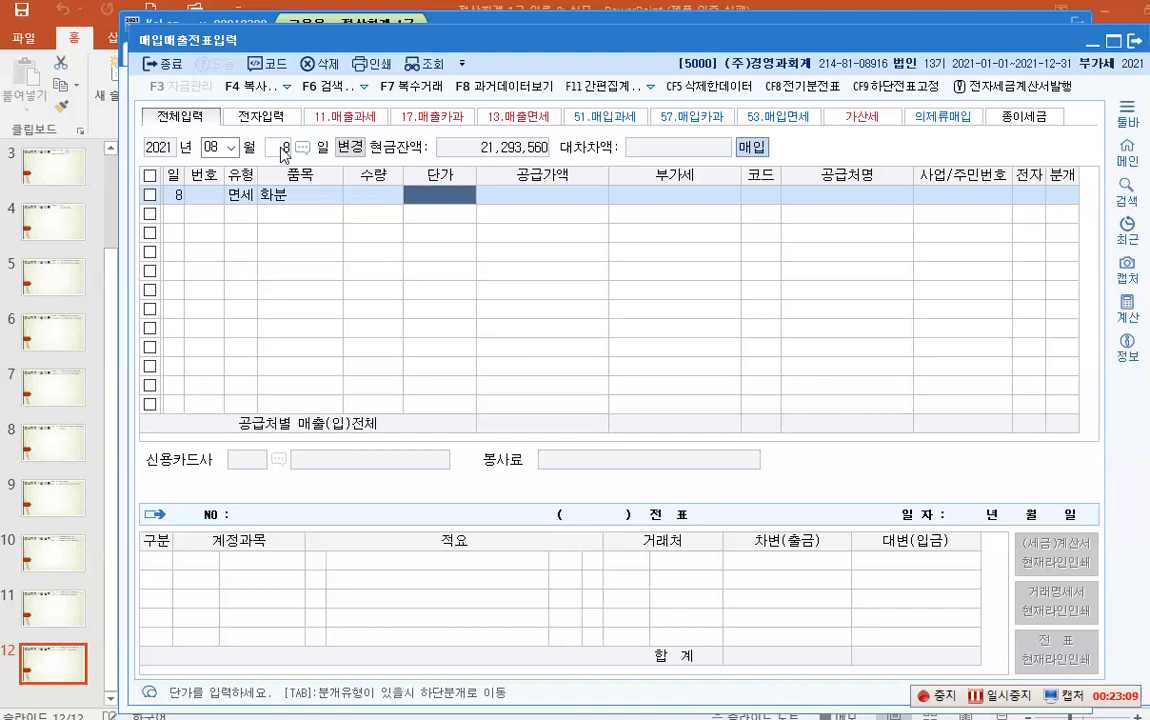
pyautogui.press('Left')
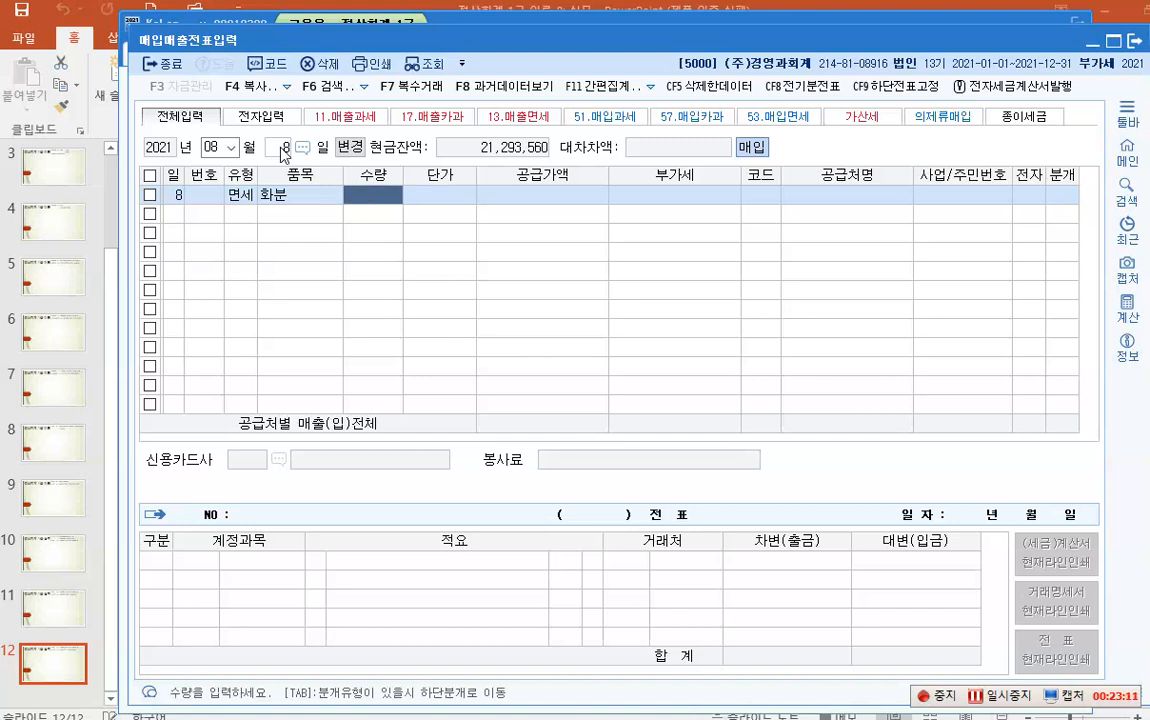
pyautogui.press('Return')
pyautogui.press('Return')
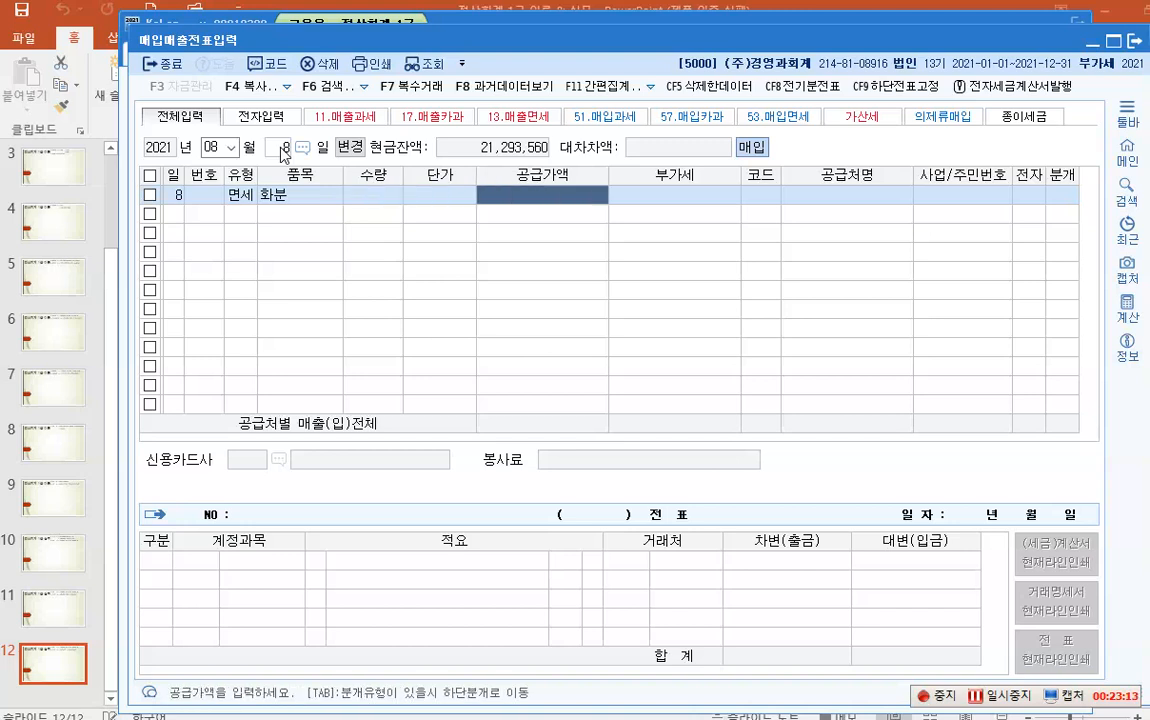
pyautogui.write('1000000')
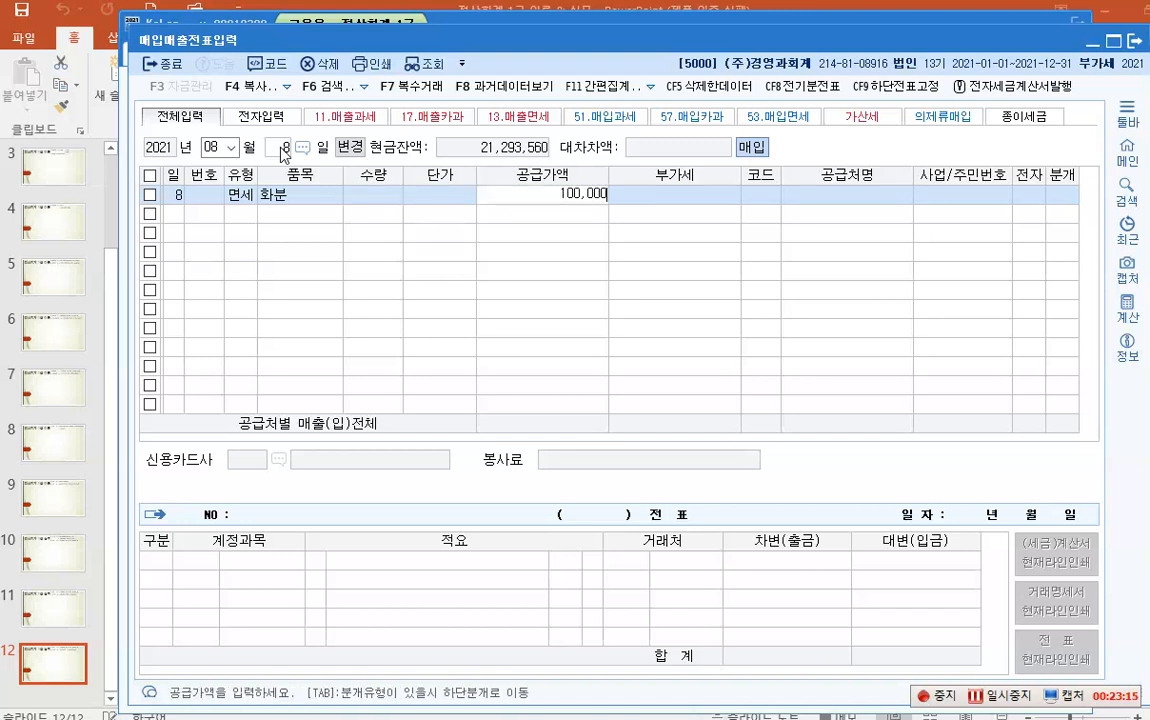
pyautogui.press('Return')
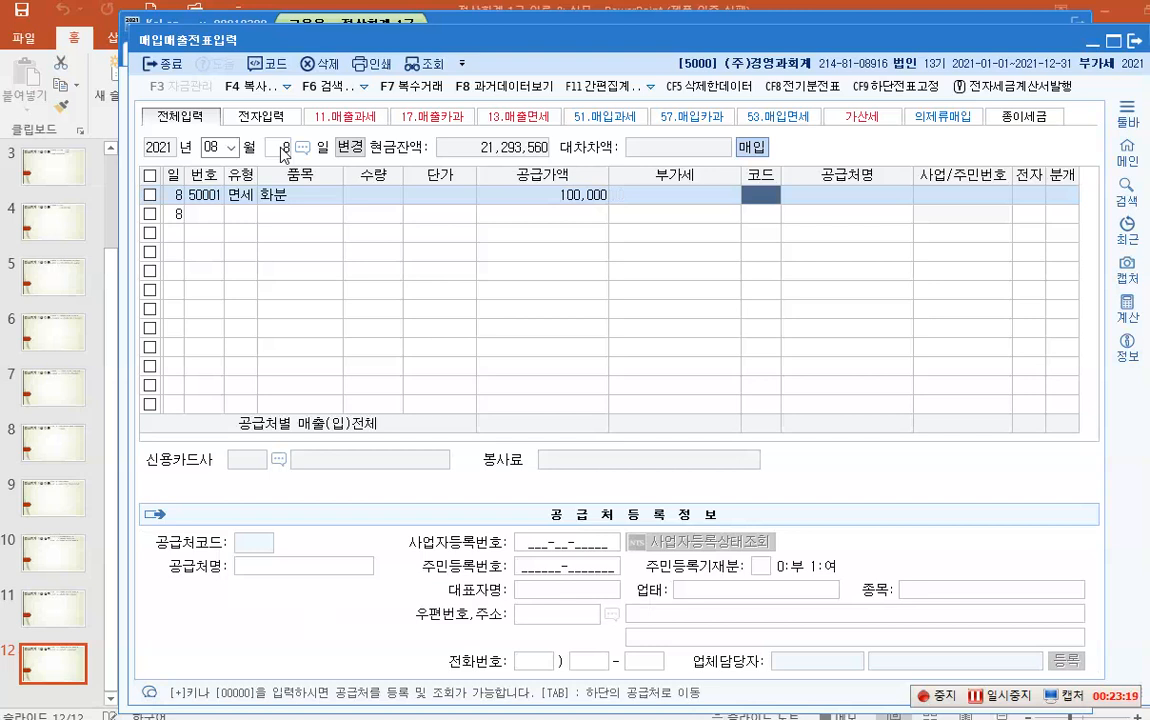
# - Register 양재화원 as a new supplier with code 01204 for the 화분 voucher
pyautogui.press('Return')
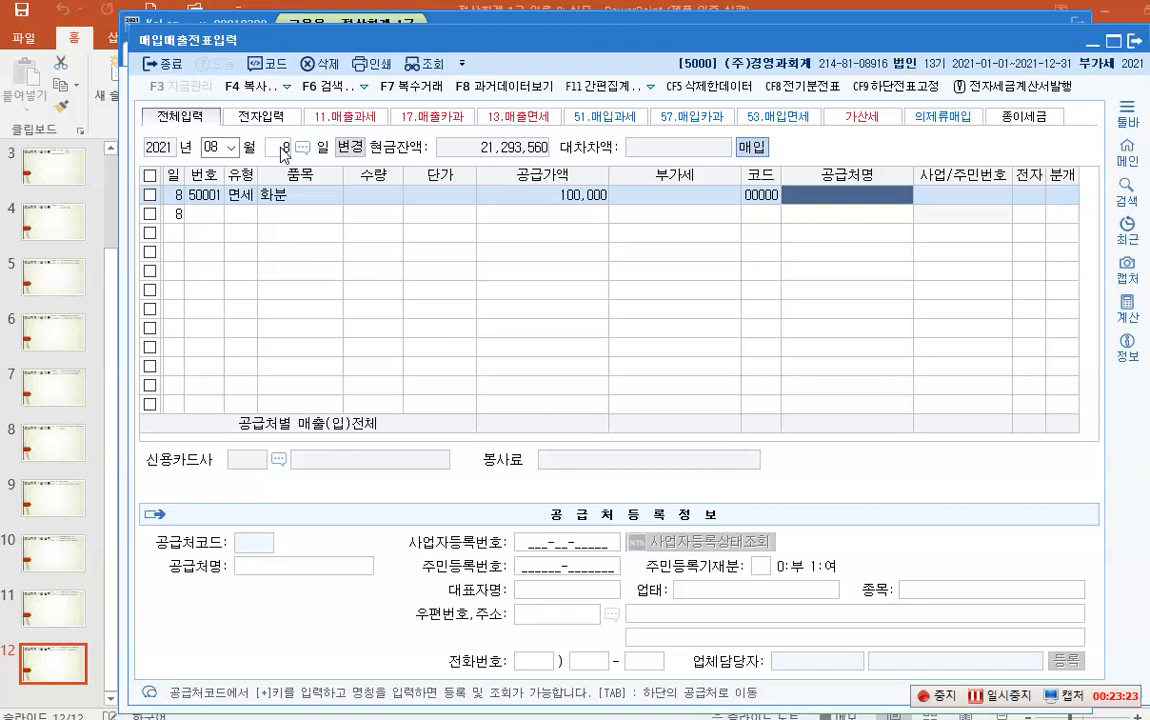
pyautogui.write('양재화워')
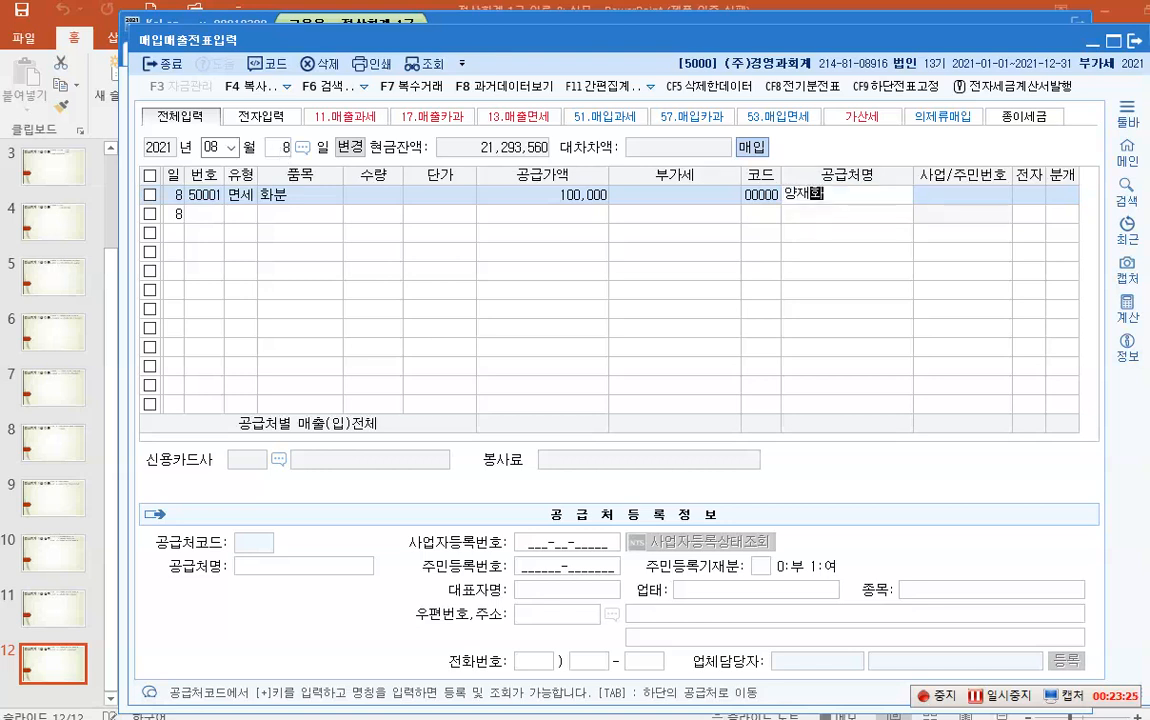
pyautogui.press('Return')
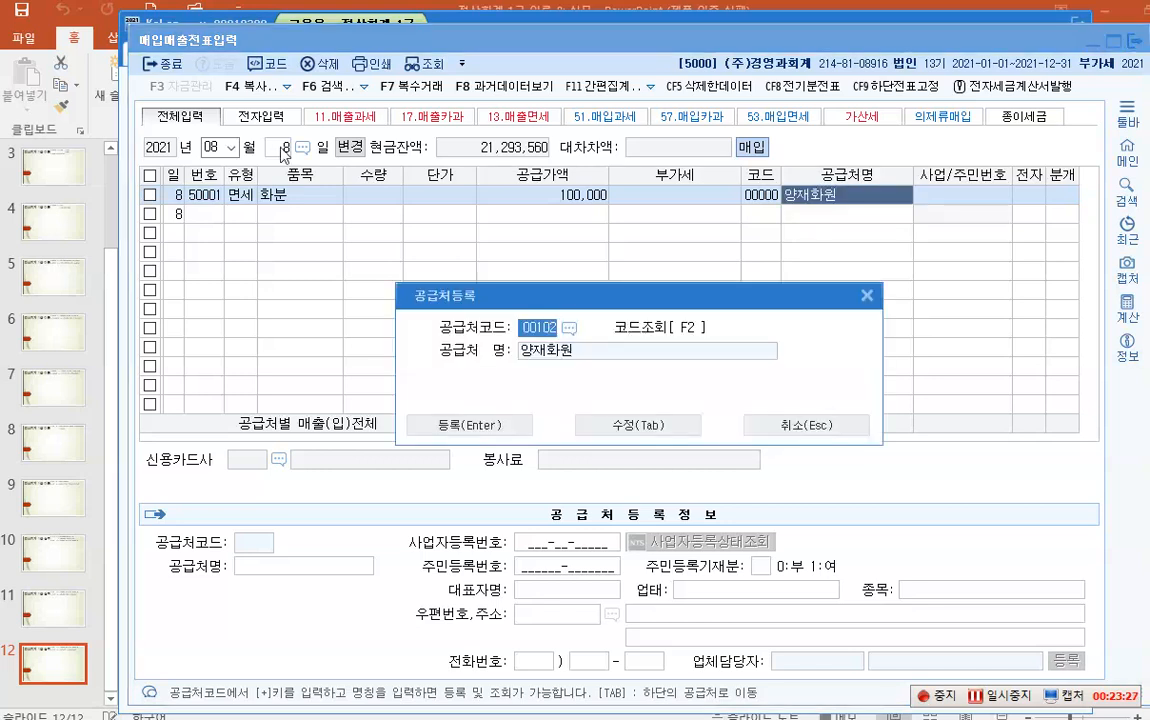
pyautogui.press('BackSpace')
pyautogui.write('12')
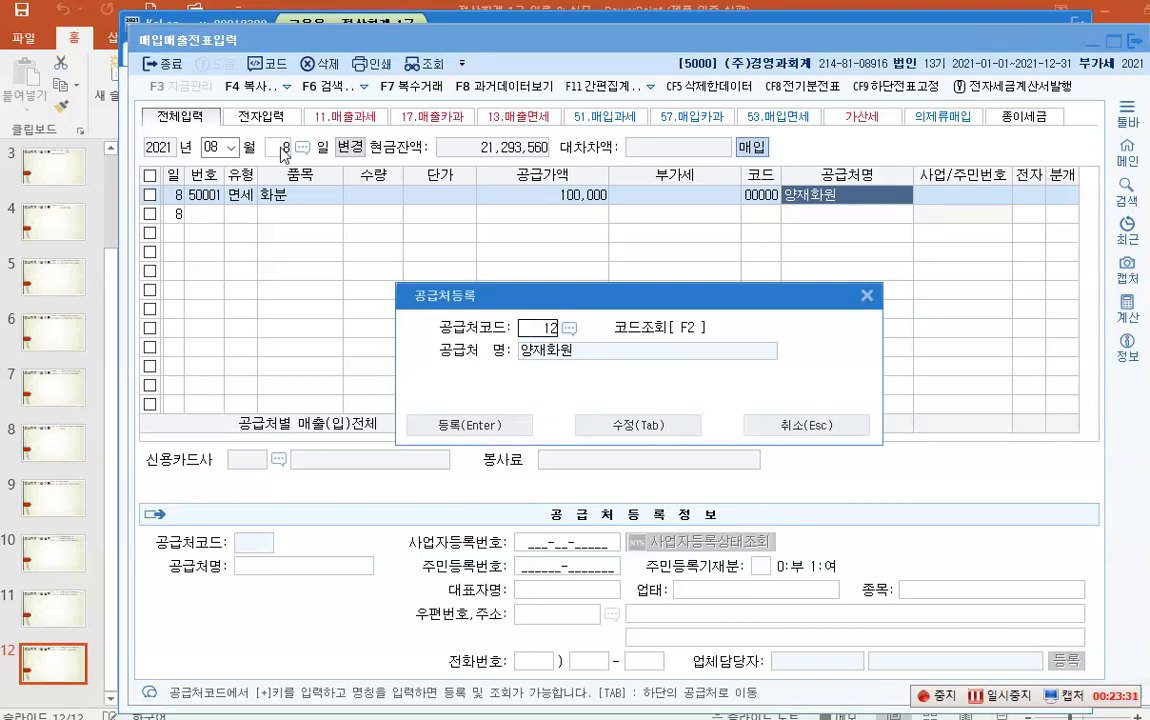
pyautogui.write('04')
pyautogui.press('Return')
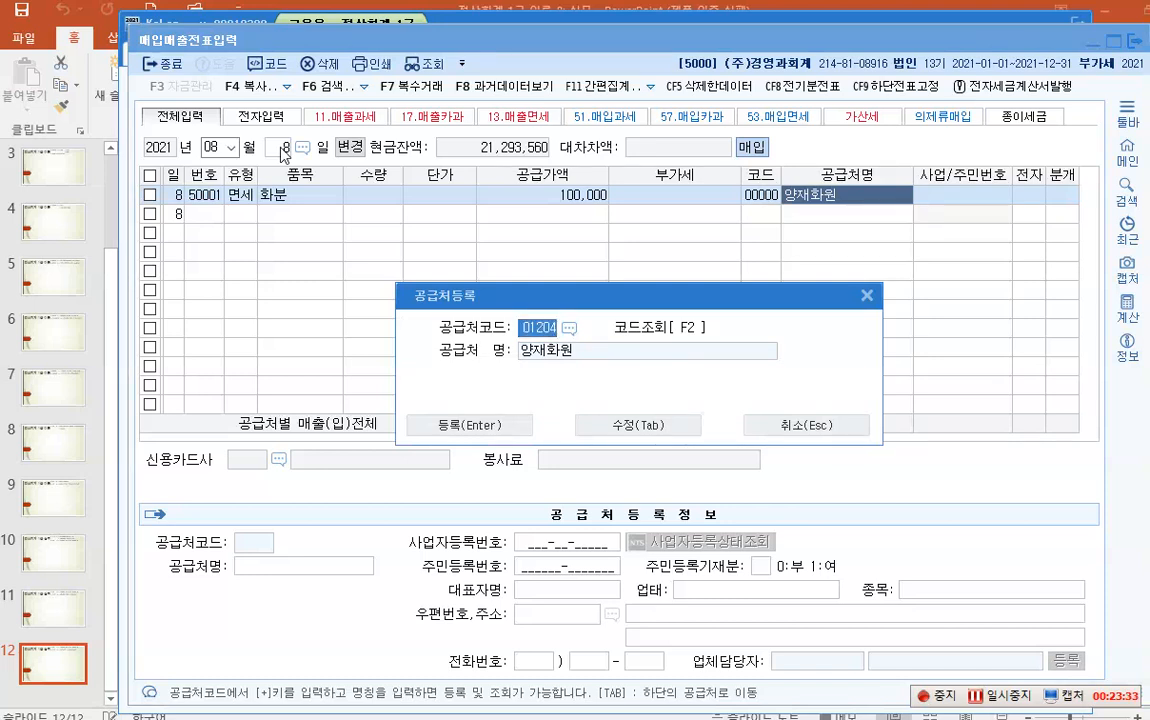
pyautogui.press('Return')
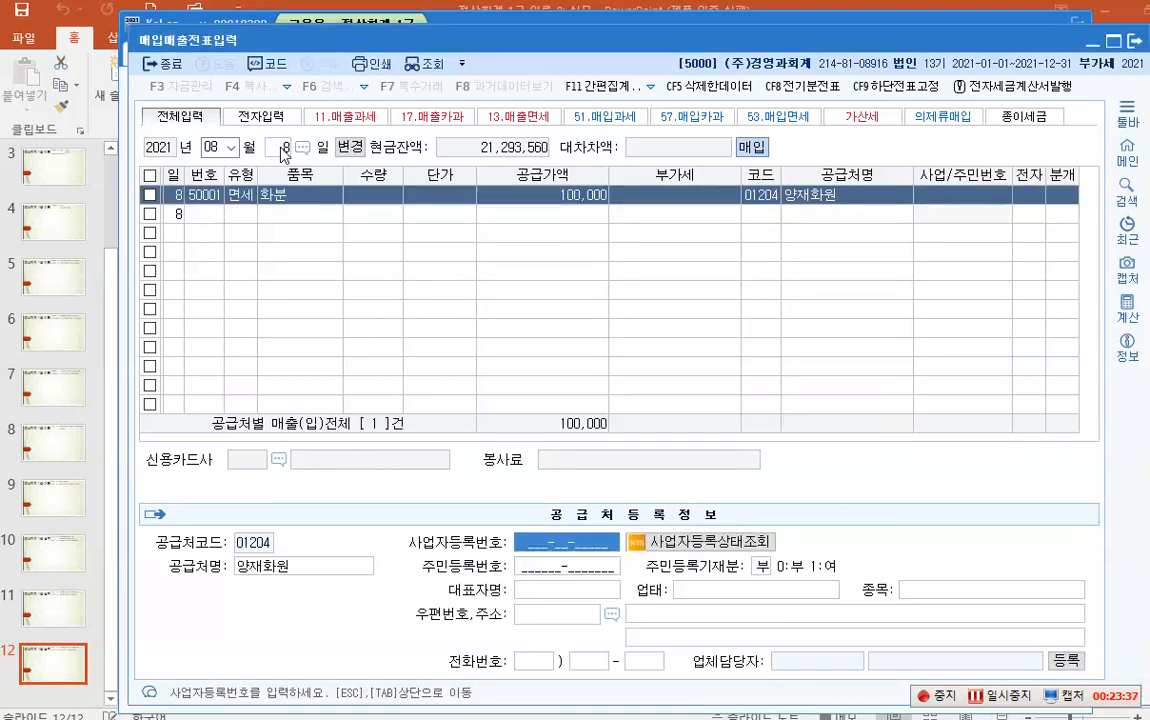
# - Enter the business registration number of supplier 양재화원 and leave its resident registration number blank
pyautogui.write('212-8')
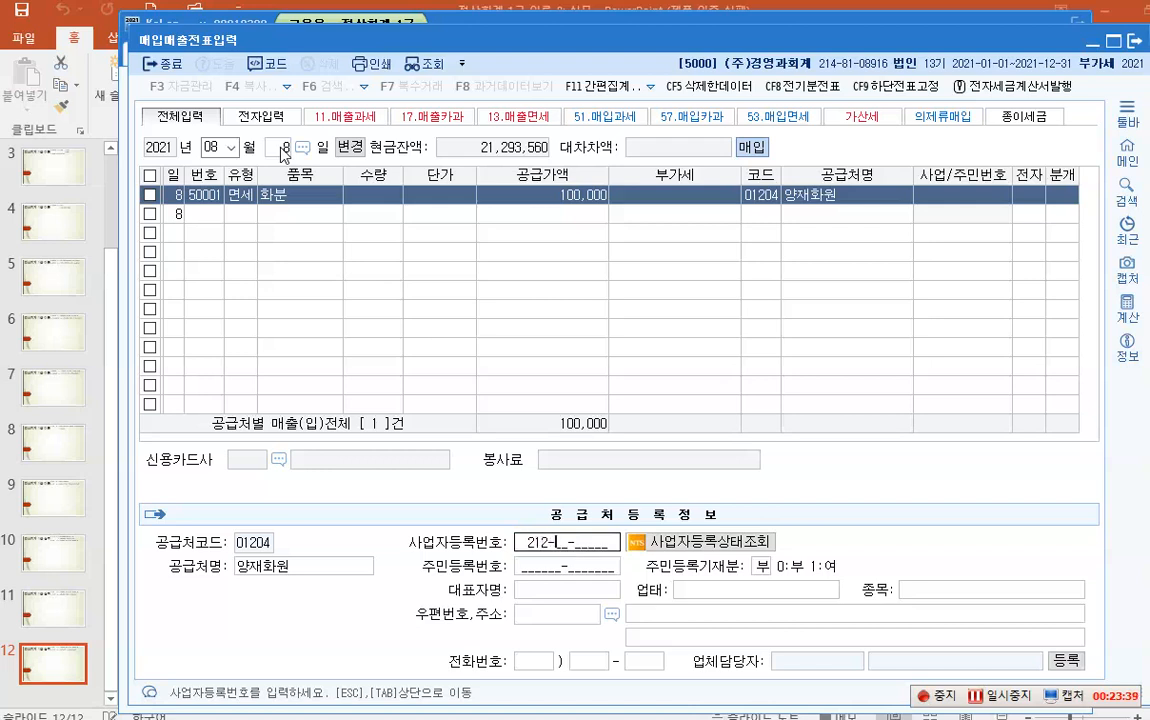
pyautogui.write('1-95846')
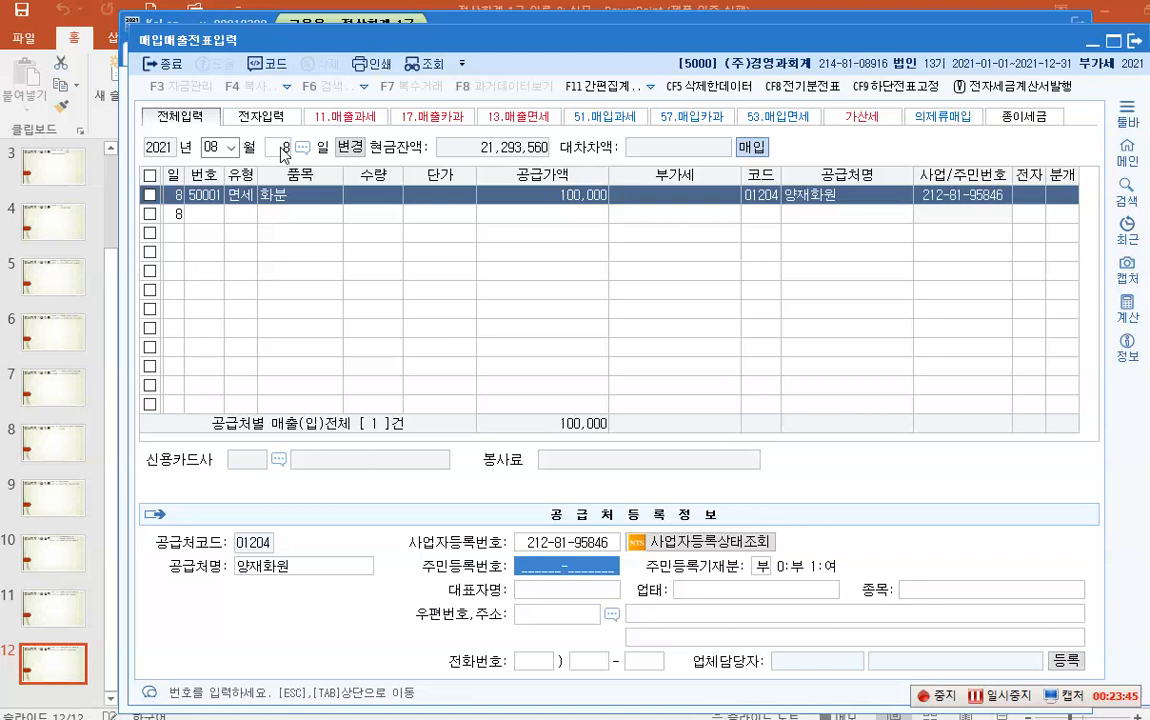
pyautogui.press('Return')
pyautogui.press('Return')
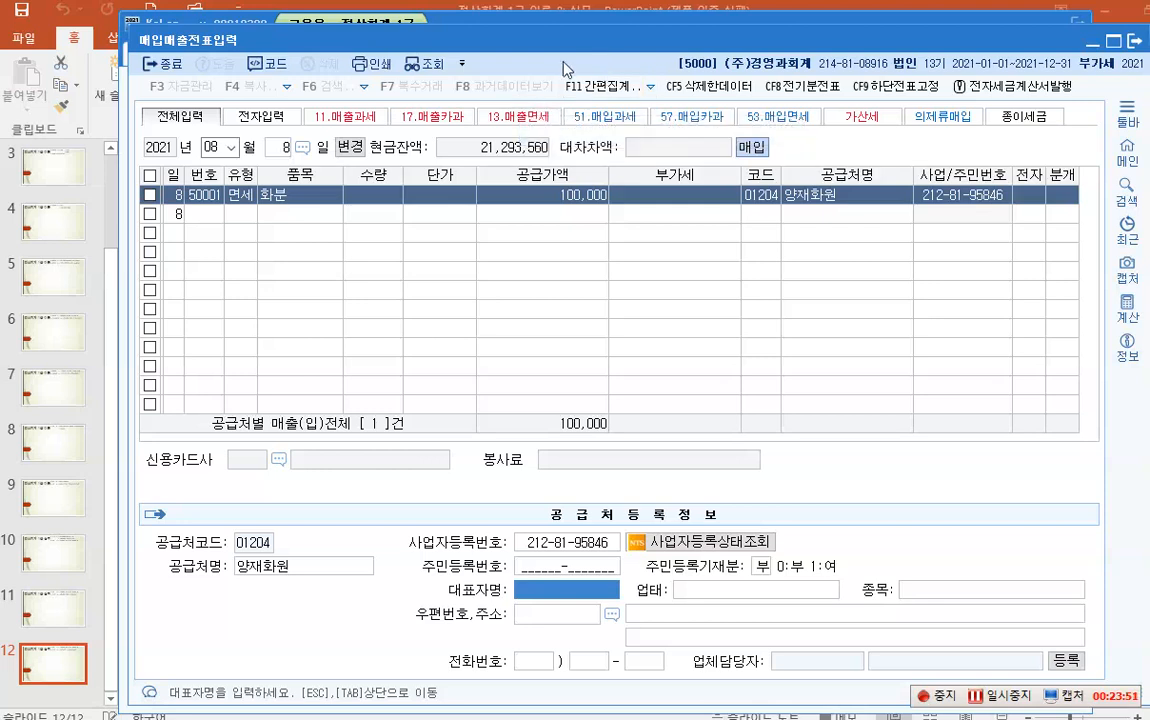
# - Mark the 화분 voucher as electronically issued (전자 여) and set its journal type to 현금
pyautogui.click(1037, 205)
pyautogui.write('1')
pyautogui.press('Return')
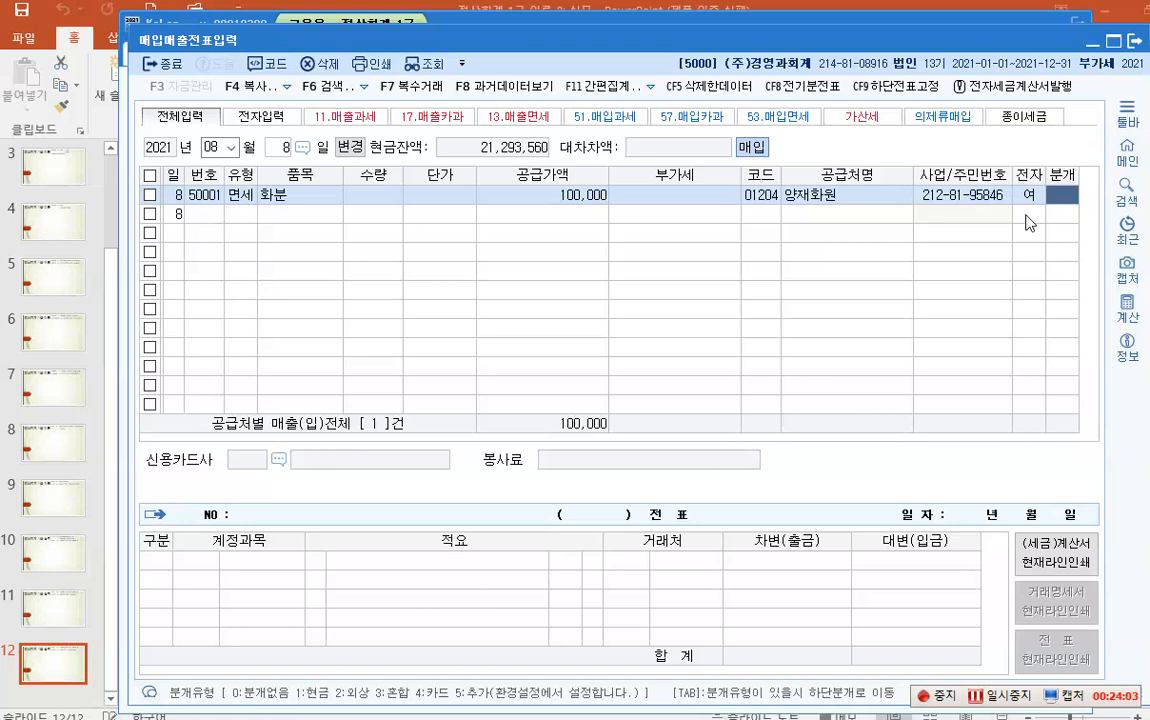
pyautogui.write('1')
pyautogui.press('Return')
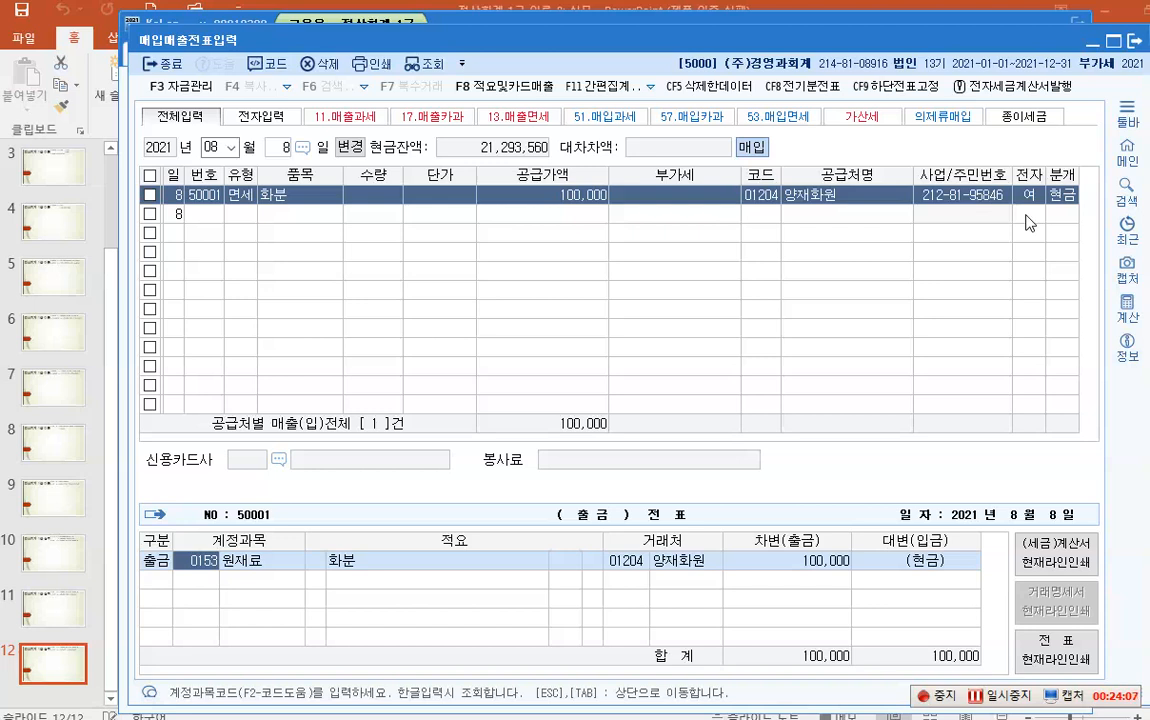
# - Set the debit account of the 화분 voucher's journal entry to 0513 접대비 (제조원가)
pyautogui.press('F2')
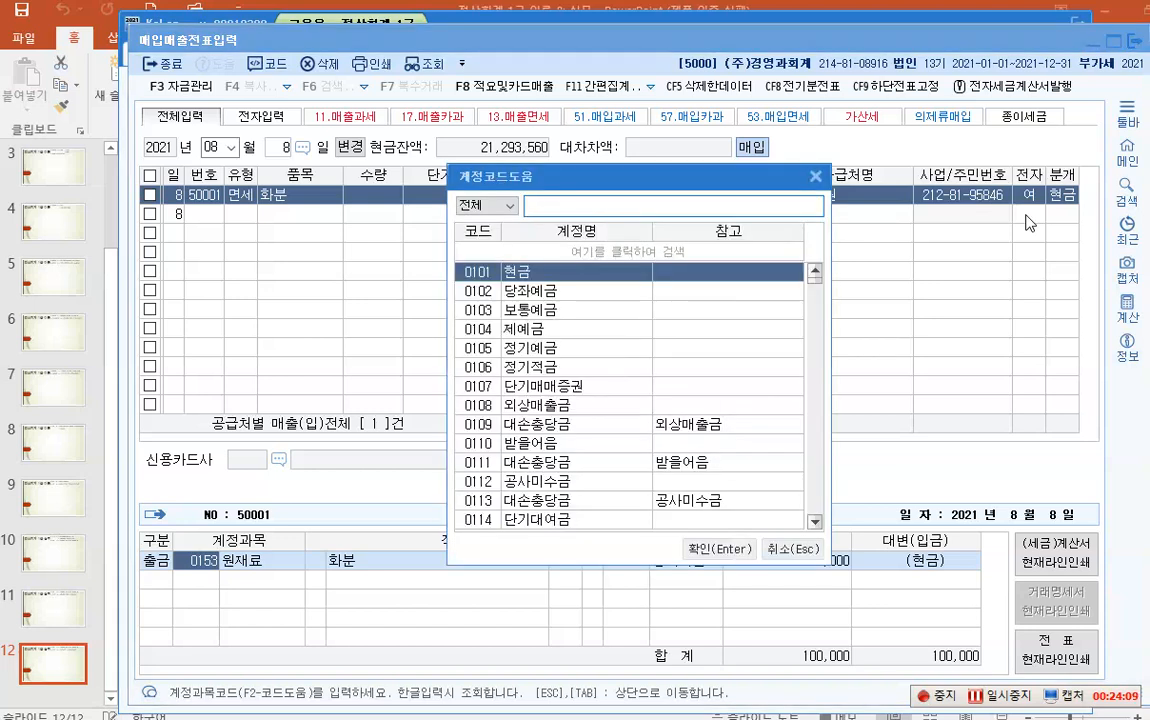
pyautogui.write('접대')
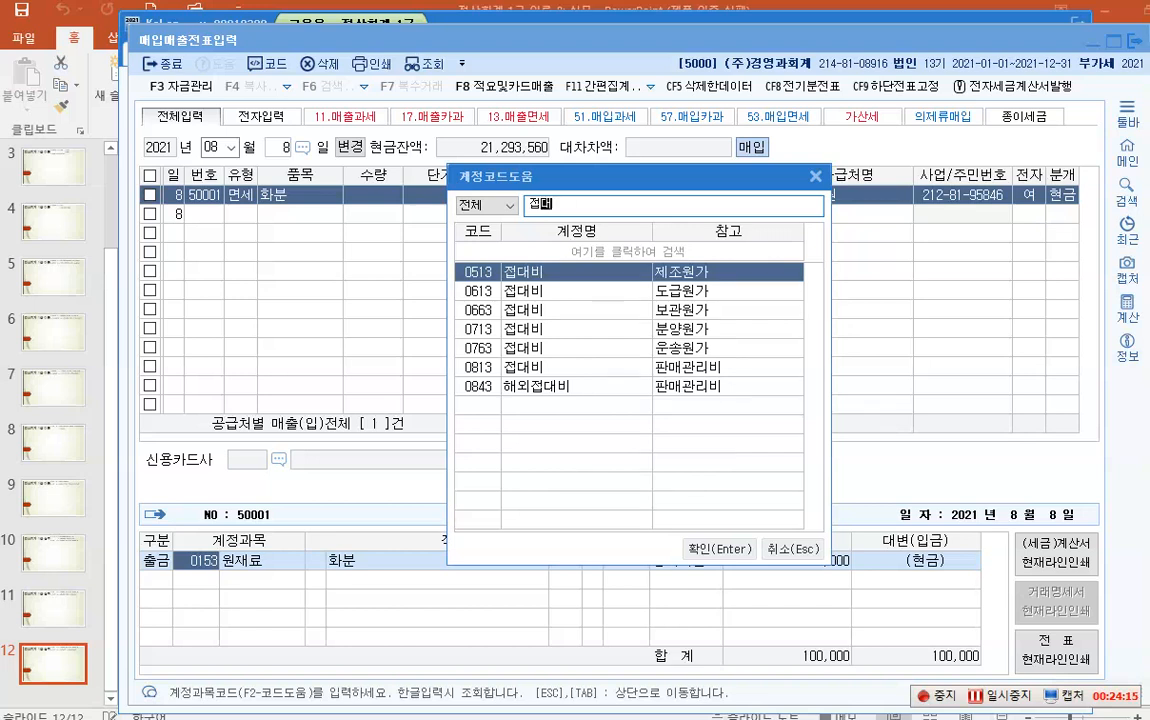
pyautogui.press('Return')
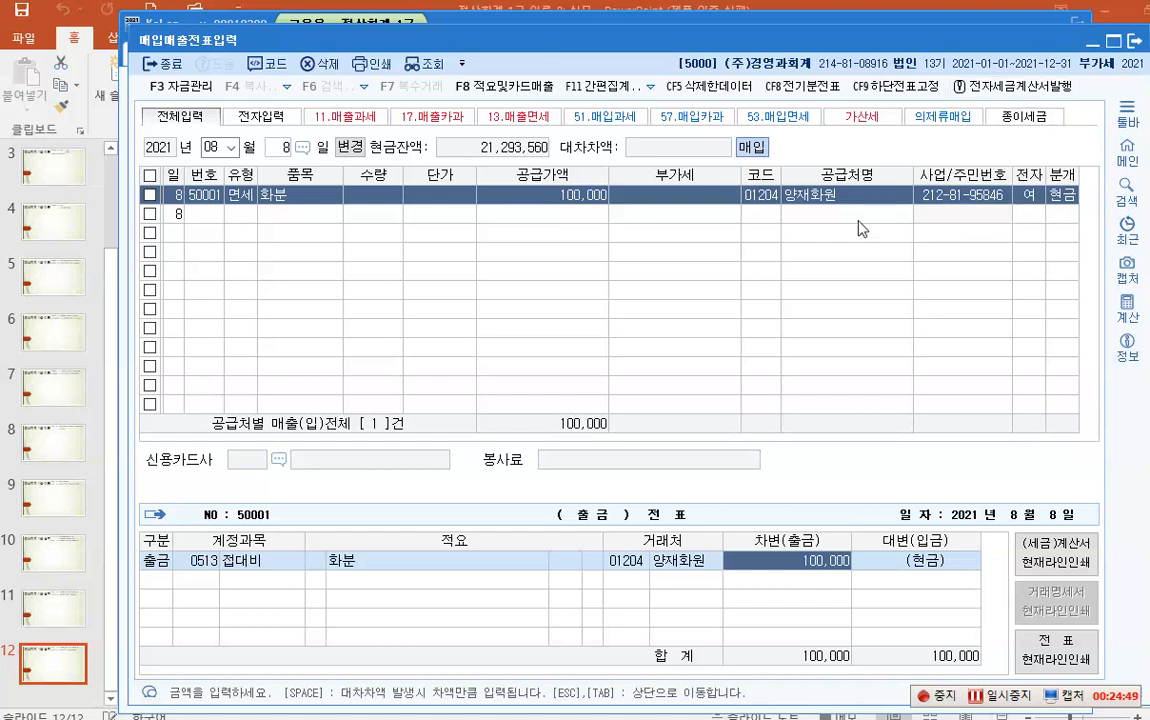
# - Start the screen pen's text tool and write the red note "매입세액 -> 공제 [불공 -> 매입세액 공제 X]" over the voucher grid
pyautogui.hotkey('ctrl', '1')
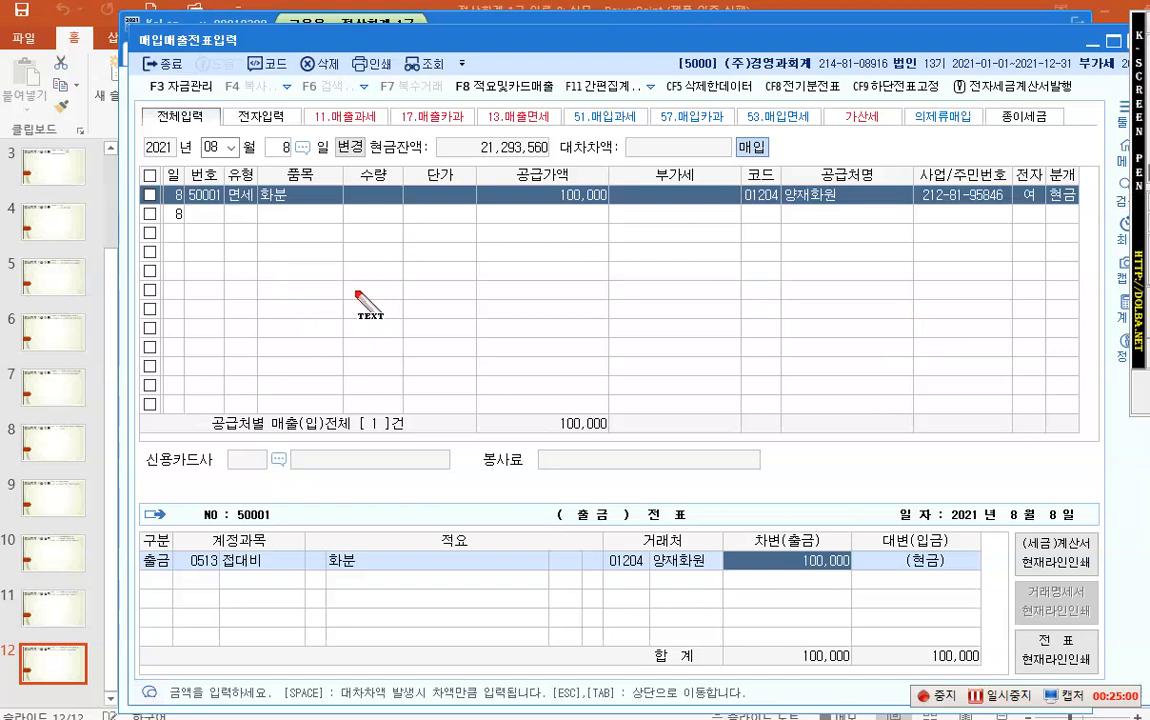
pyautogui.click(311, 255)
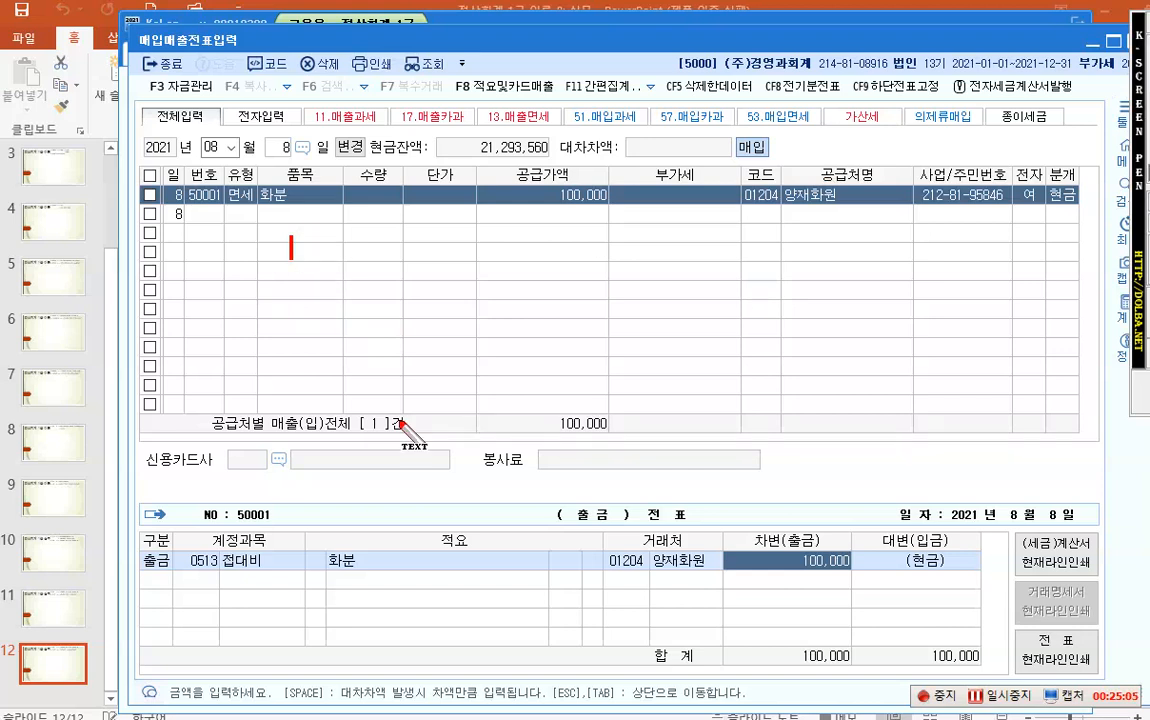
pyautogui.write('매이ㅂ세액')
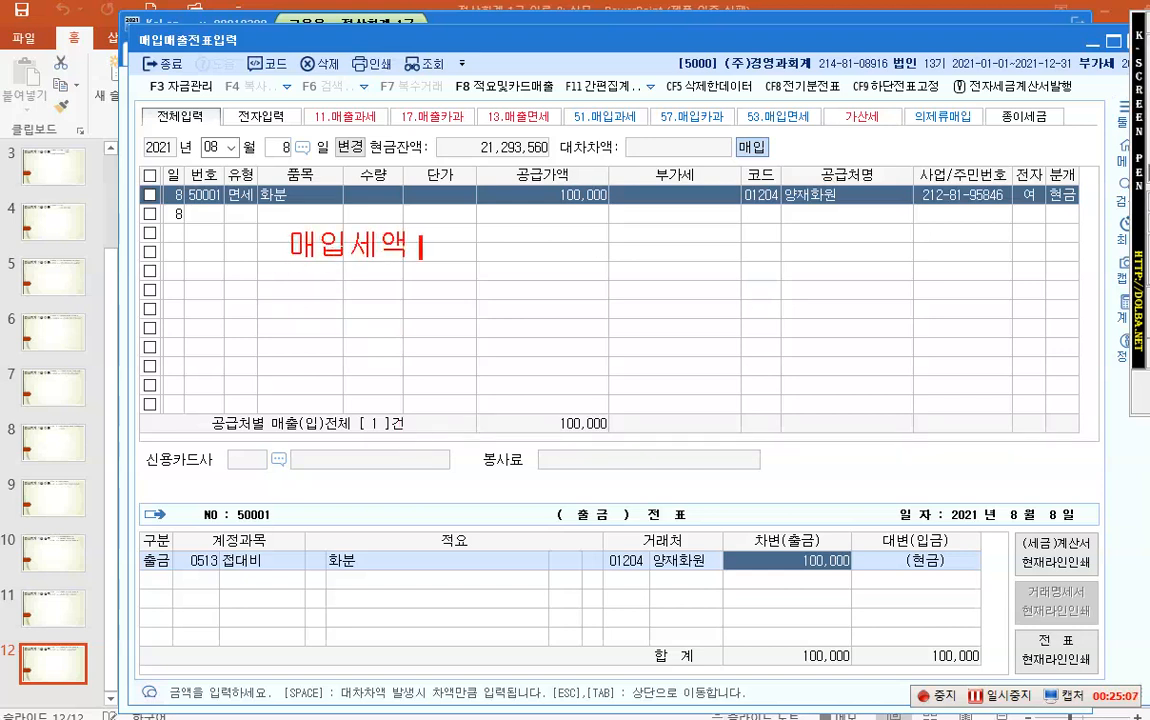
pyautogui.write(' ->')
pyautogui.write('공제')
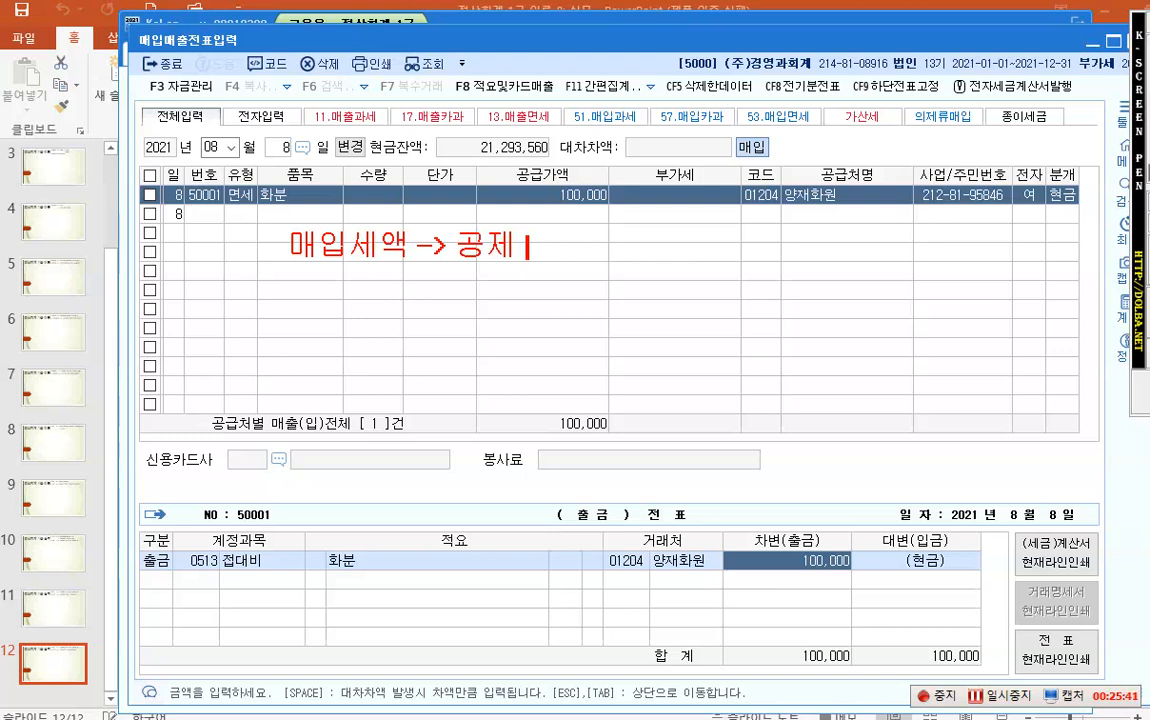
pyautogui.write('[붉')
pyautogui.write('공')
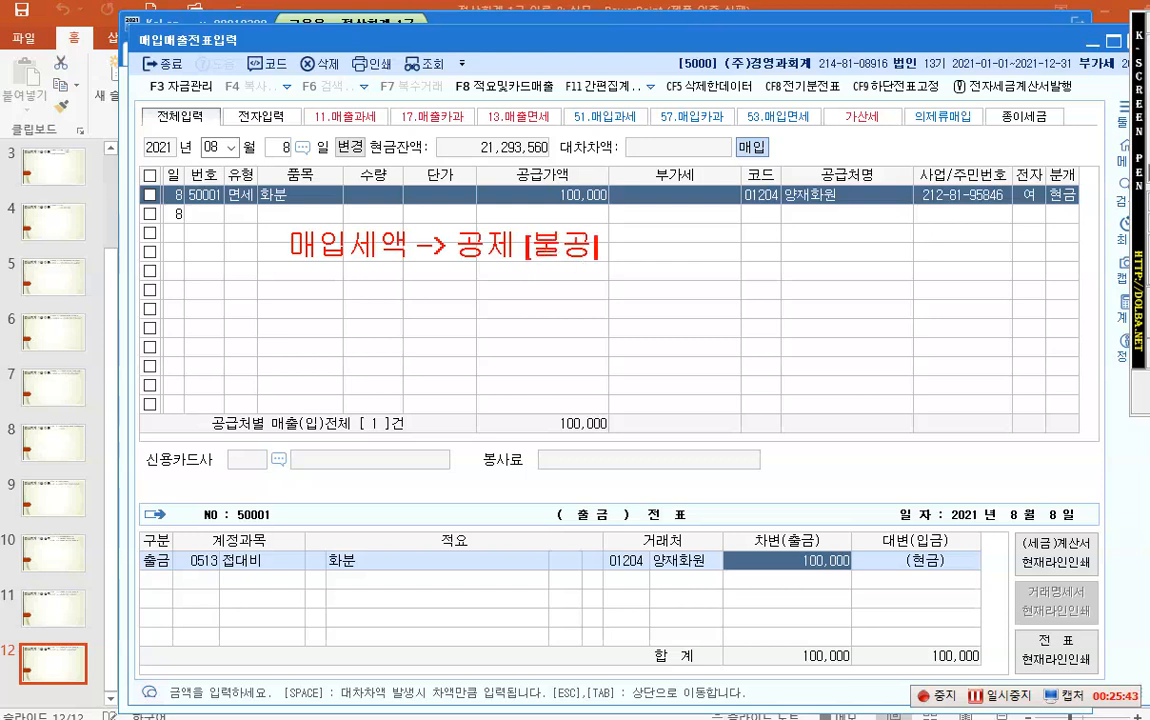
pyautogui.write('->')
pyautogui.write(' 맹')
pyautogui.write('입세액')
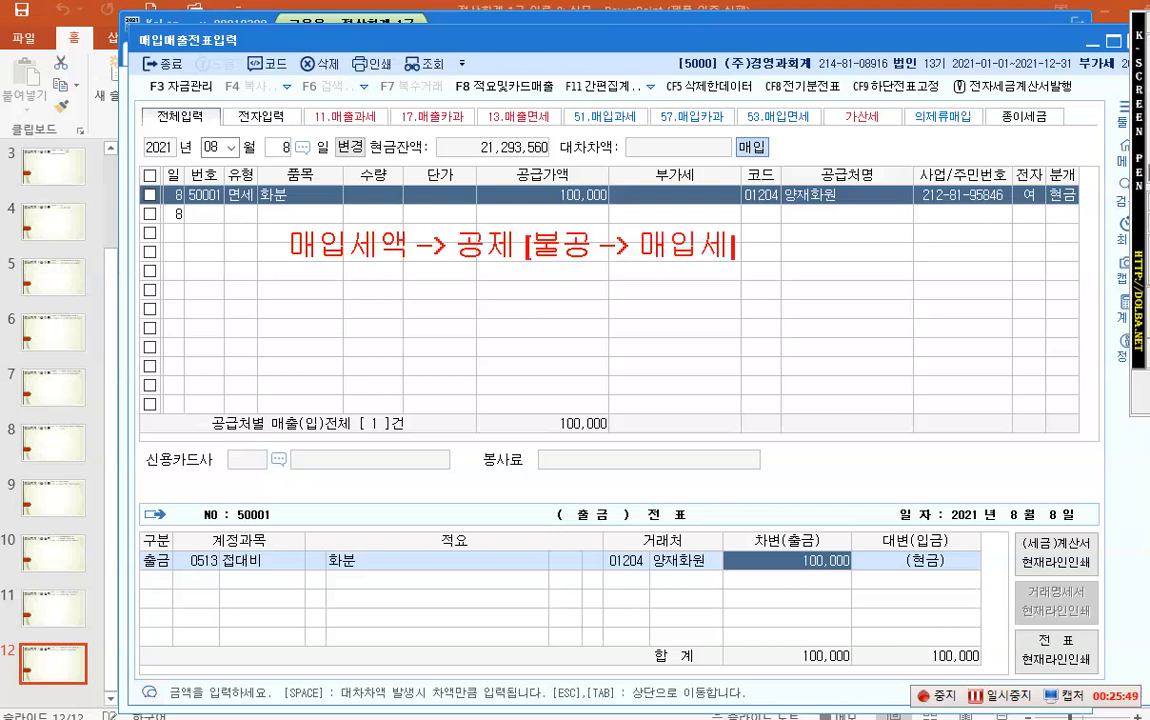
pyautogui.write(' 공제')
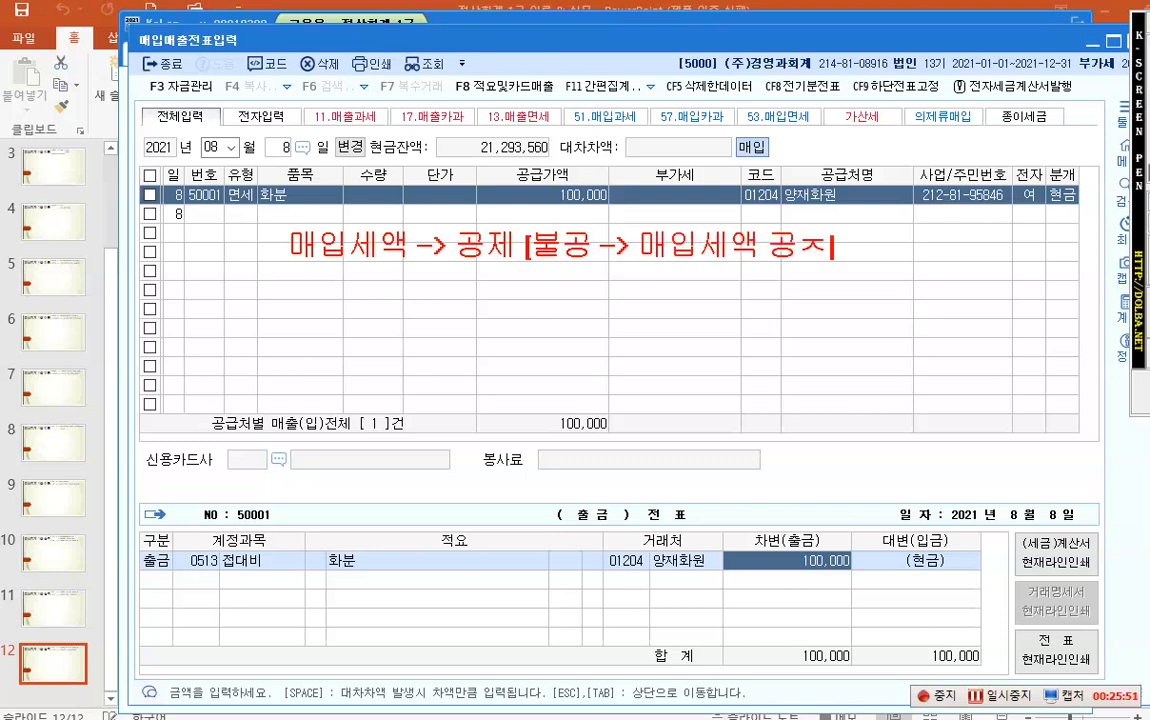
pyautogui.write(' X')
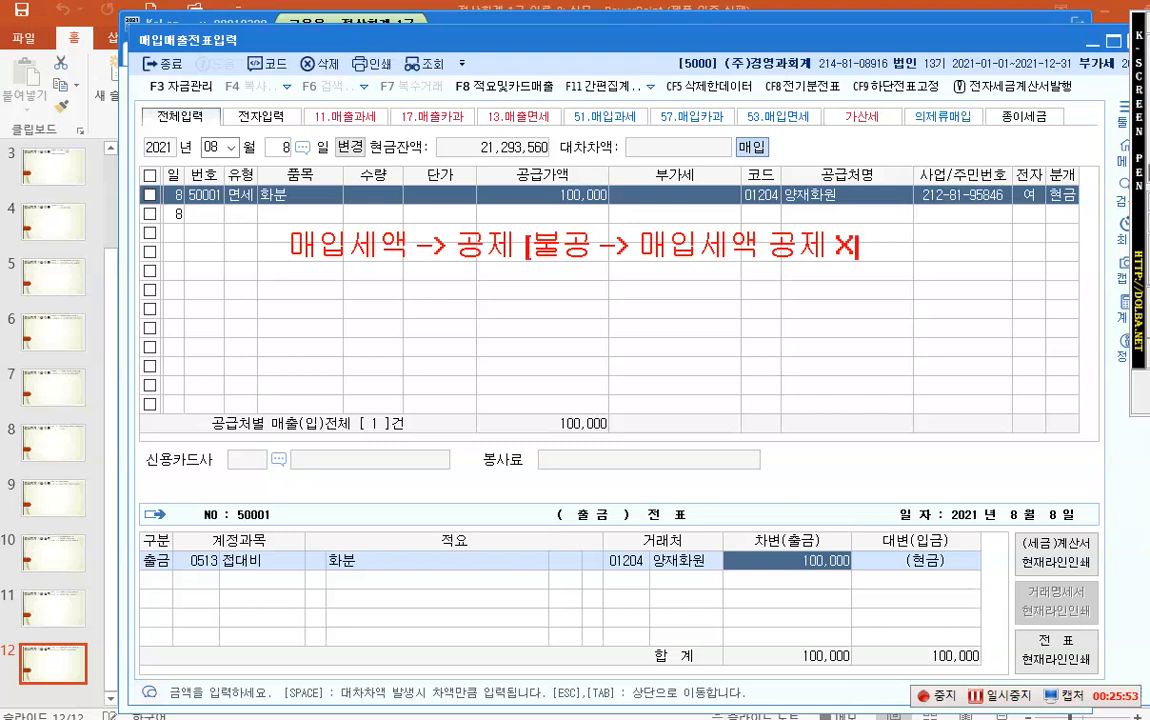
pyautogui.write(']')
# - Add a second note line reading "공제받지못할매입세액 -> 불공 54. 51." beneath the input-tax note
pyautogui.press('Return')
pyautogui.write('rhd')
pyautogui.press('BackSpace')
pyautogui.press('BackSpace')
pyautogui.press('BackSpace')
pyautogui.write('rhdwpqkew')
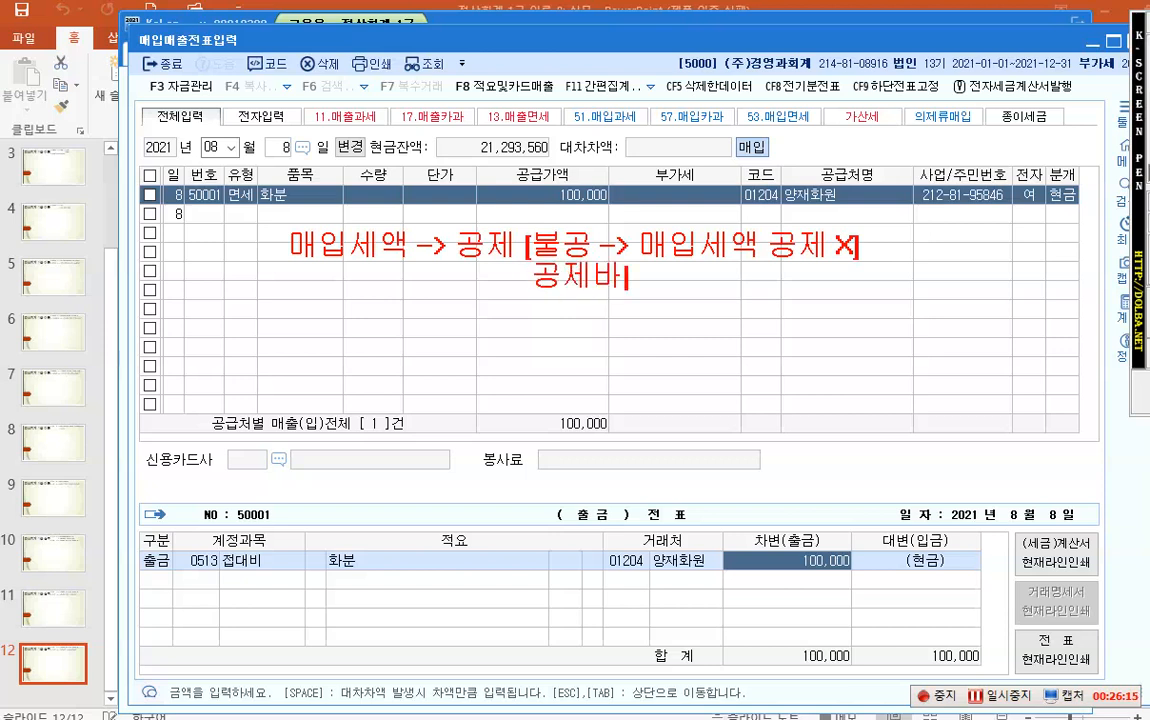
pyautogui.write('lahtgkfao')
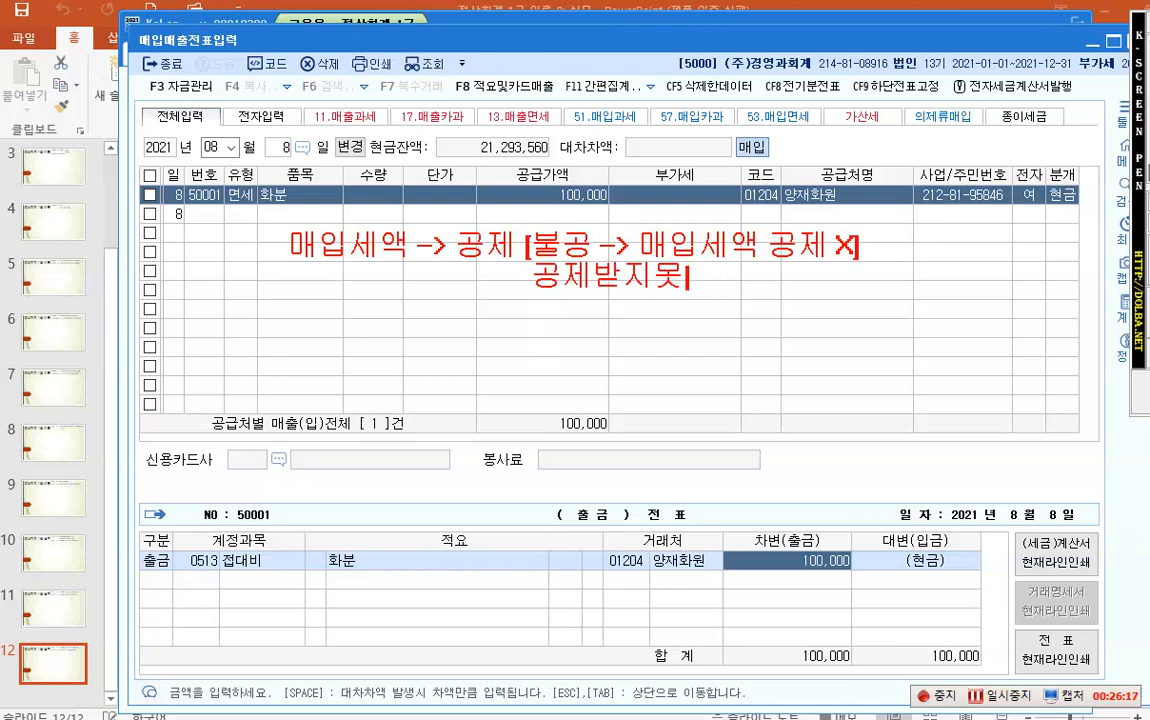
pyautogui.write('dlqtpdor')
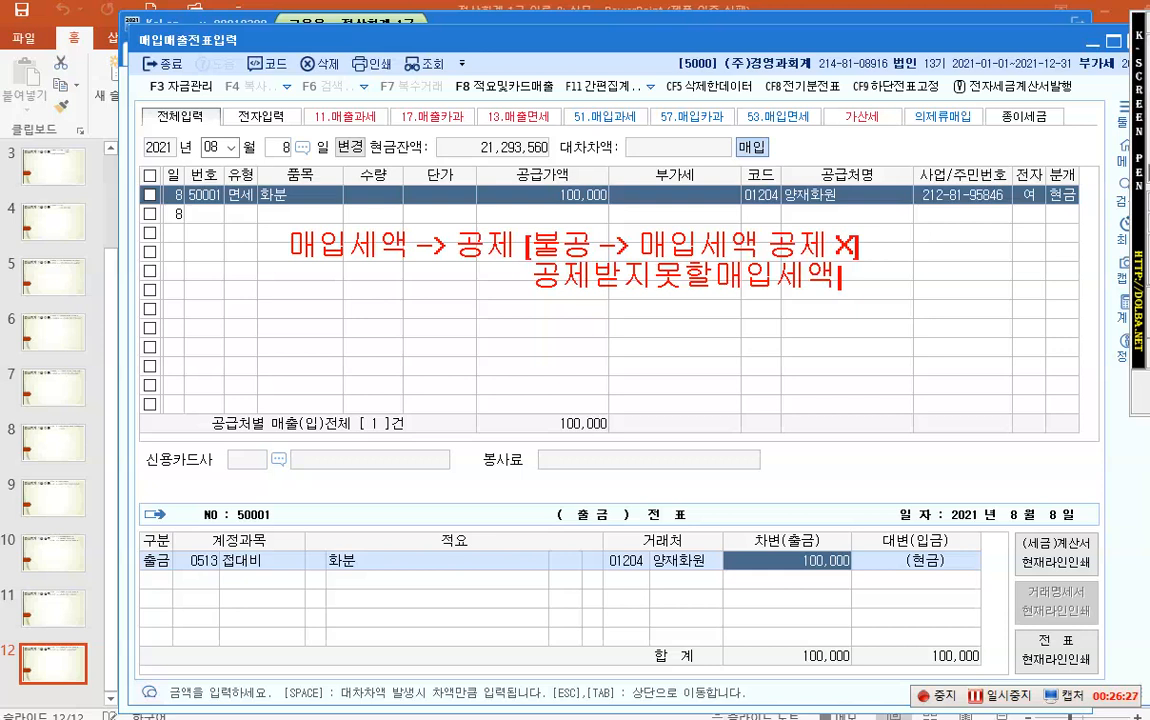
pyautogui.write('-> 불공')
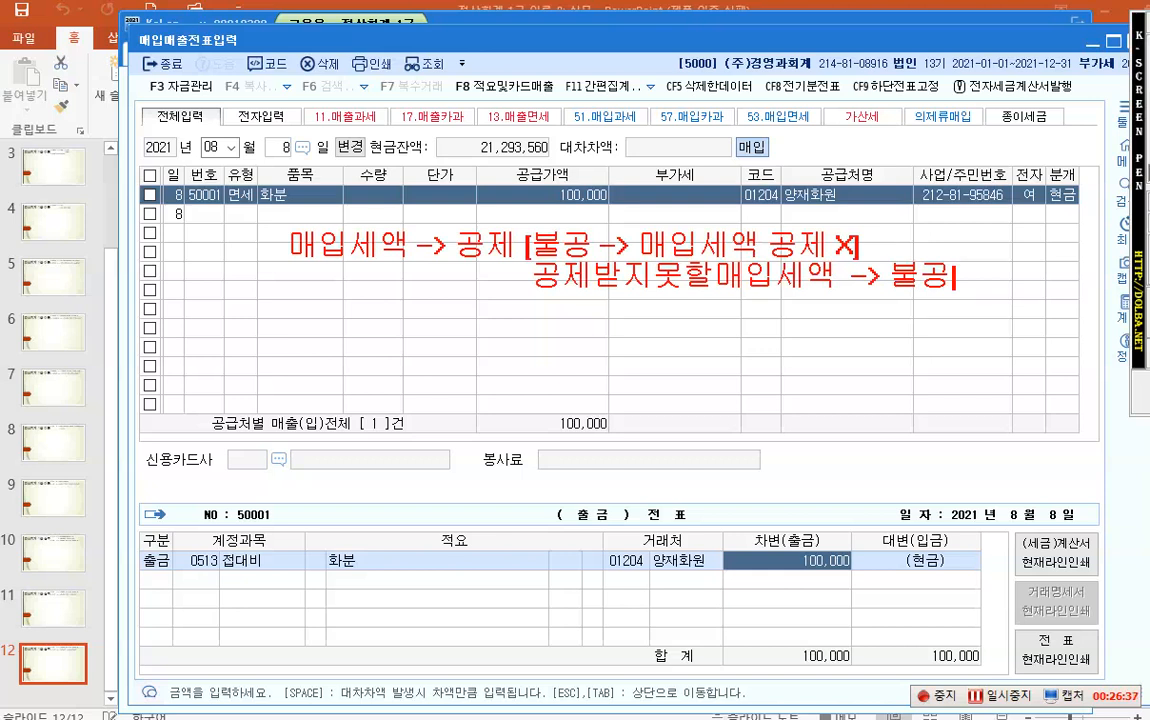
pyautogui.write(' 54.')
pyautogui.write('51.')
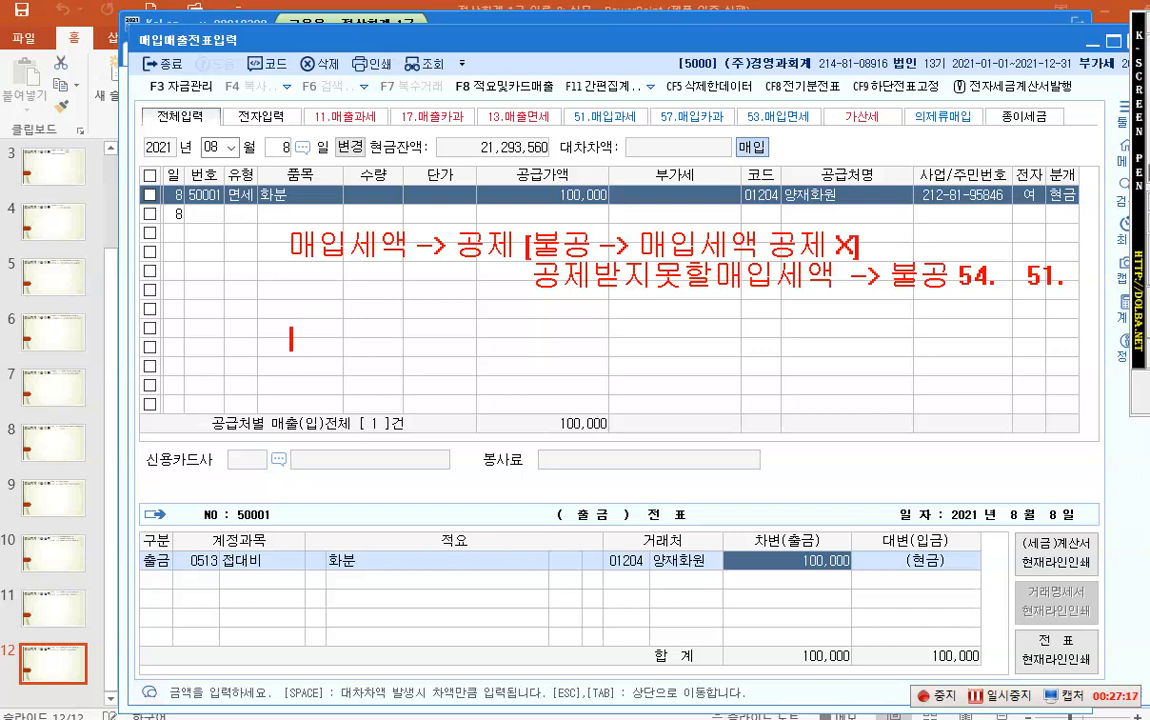
# - Write the note "매입세금계산서 -> 51. 과세 <-> 54. 불공" and draw a red box around 매입세금계산서
pyautogui.write('매입')
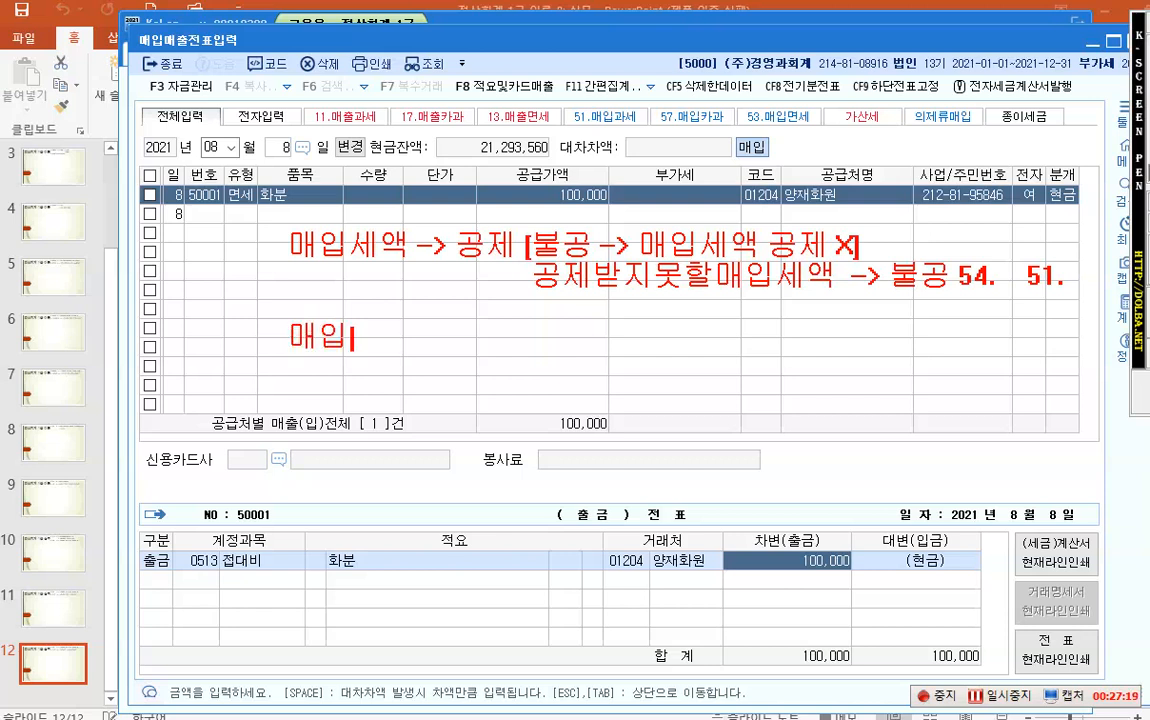
pyautogui.write('세금계산')
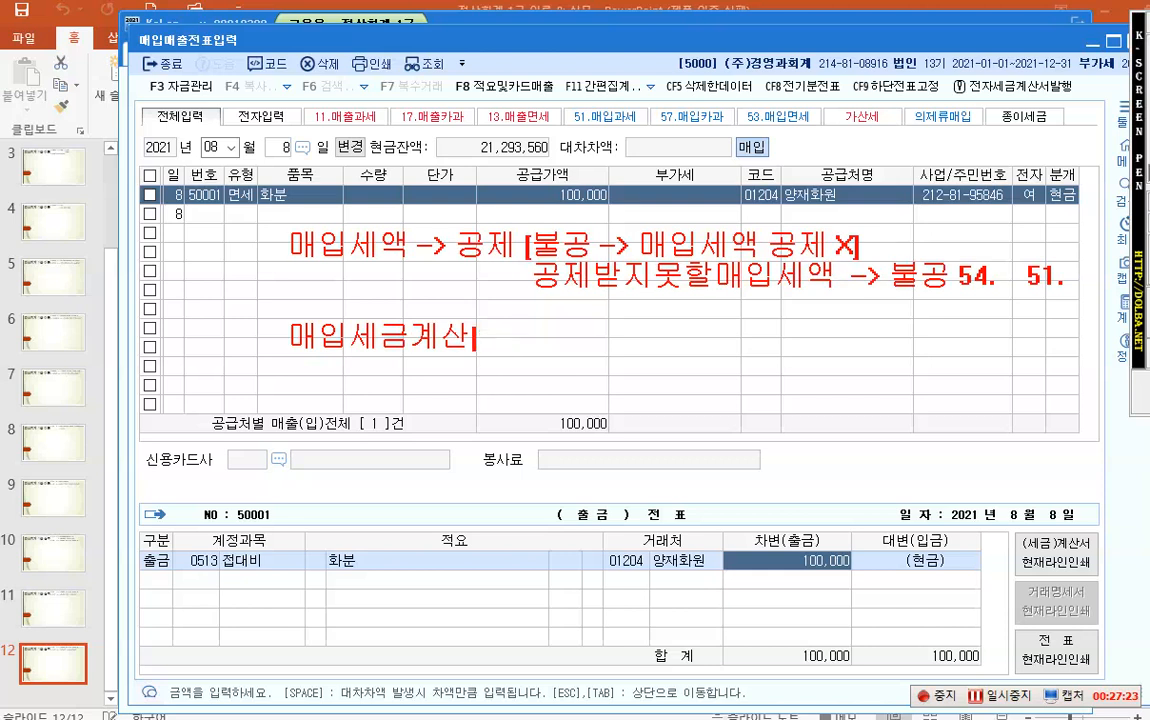
pyautogui.write('서 -> 5')
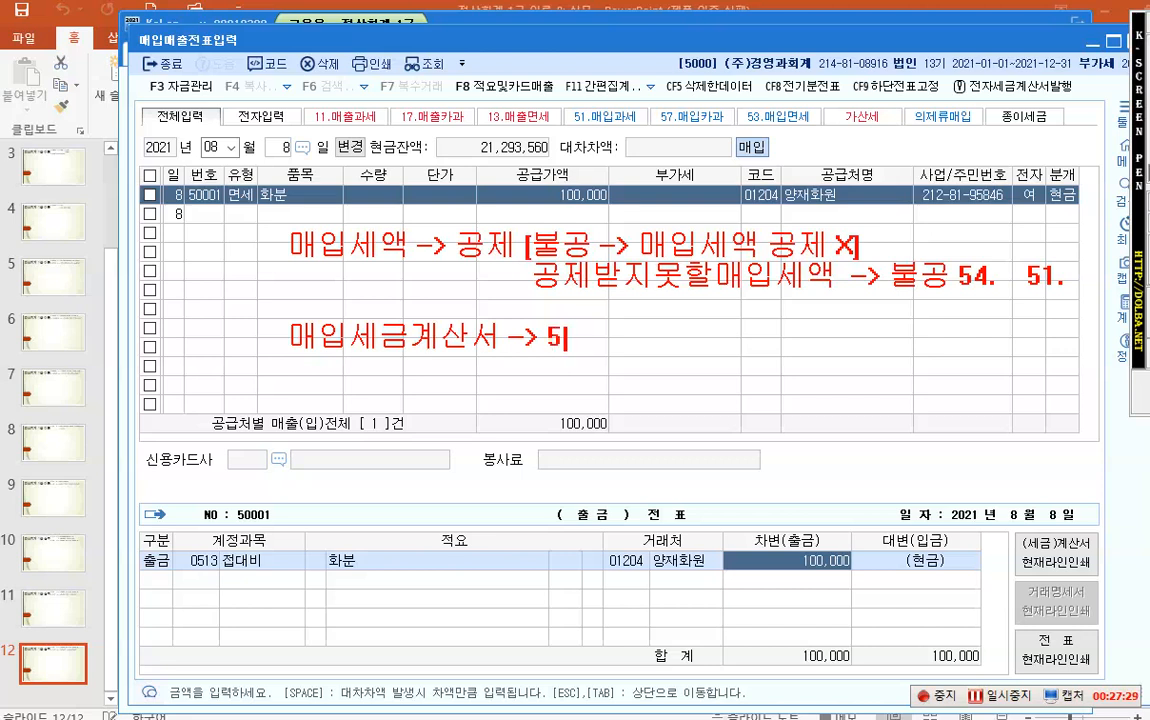
pyautogui.write('1. 과')
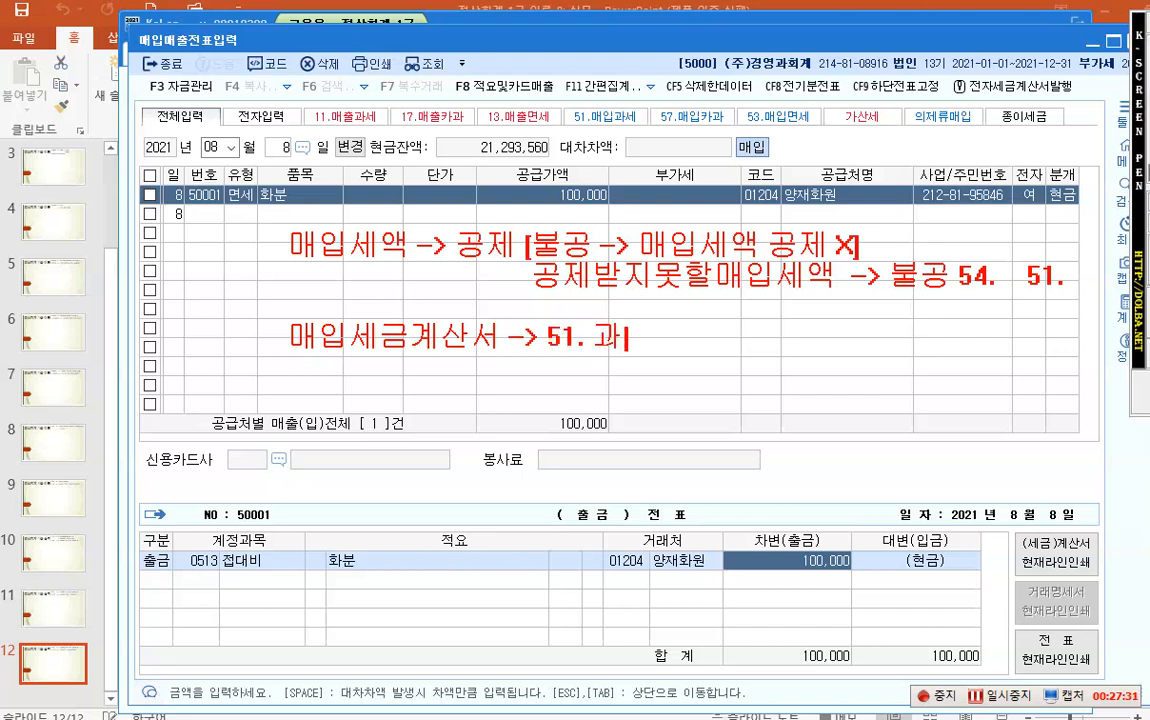
pyautogui.write('세 <-> ')
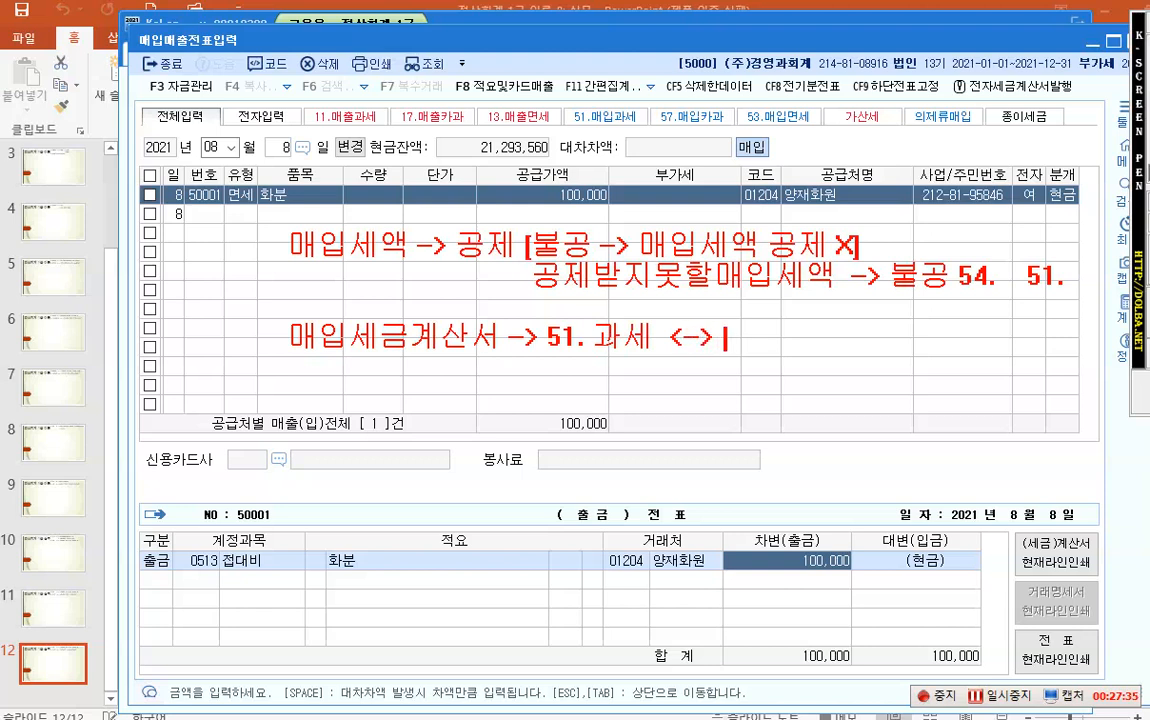
pyautogui.write('54. 버')
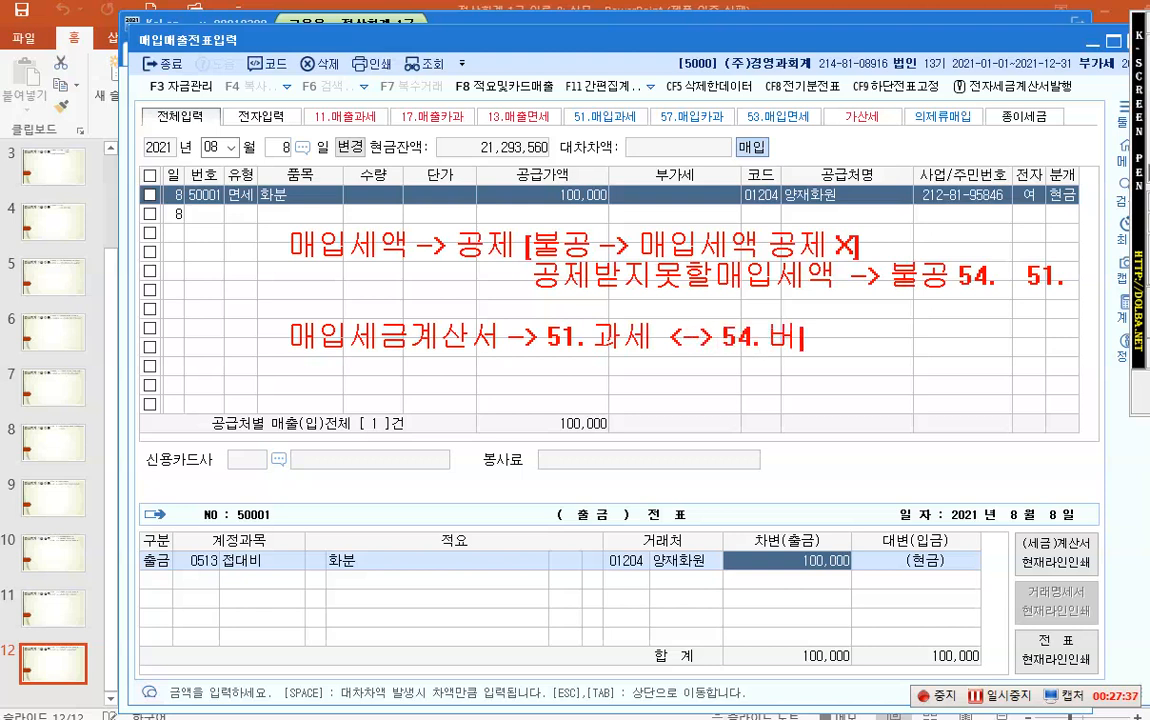
pyautogui.press('BackSpace')
pyautogui.write('불공')
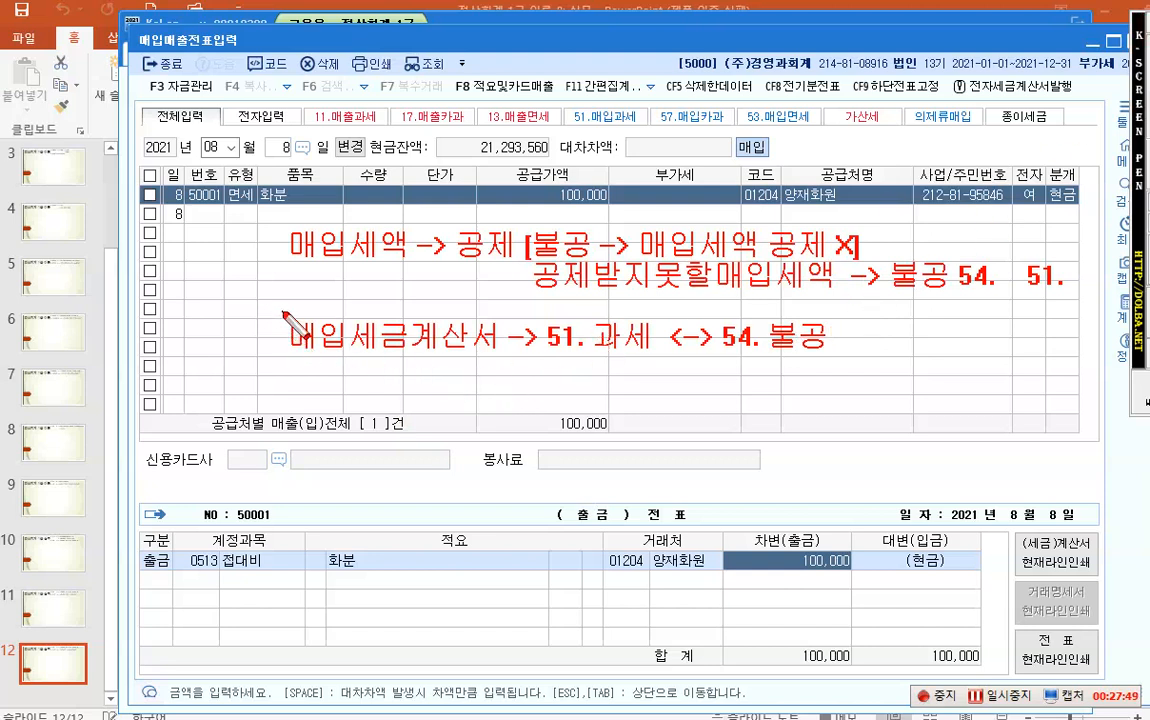
pyautogui.moveTo(284, 316); pyautogui.dragTo(504, 355)
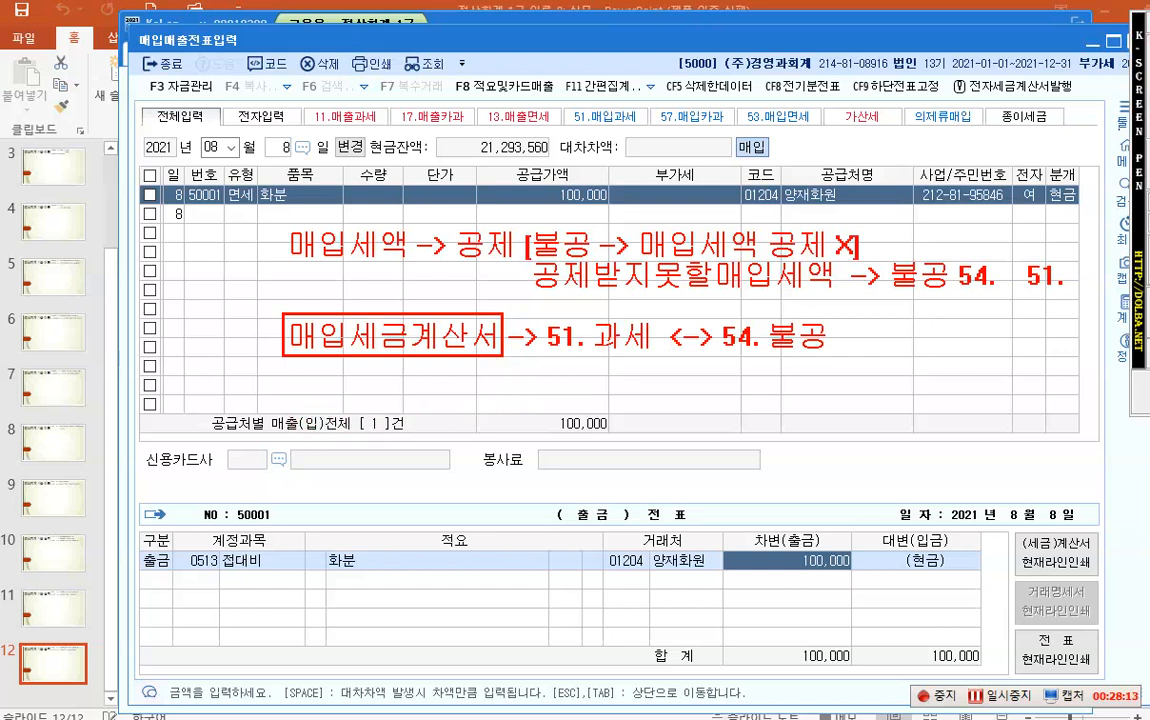
# - List the first two non-deductible cases below the boxed note: "1. 필요적 기재사항 누락, 오류" and "2. 사업무관"
pyautogui.click(317, 403)
pyautogui.write('1.')
pyautogui.write(' 필요적')
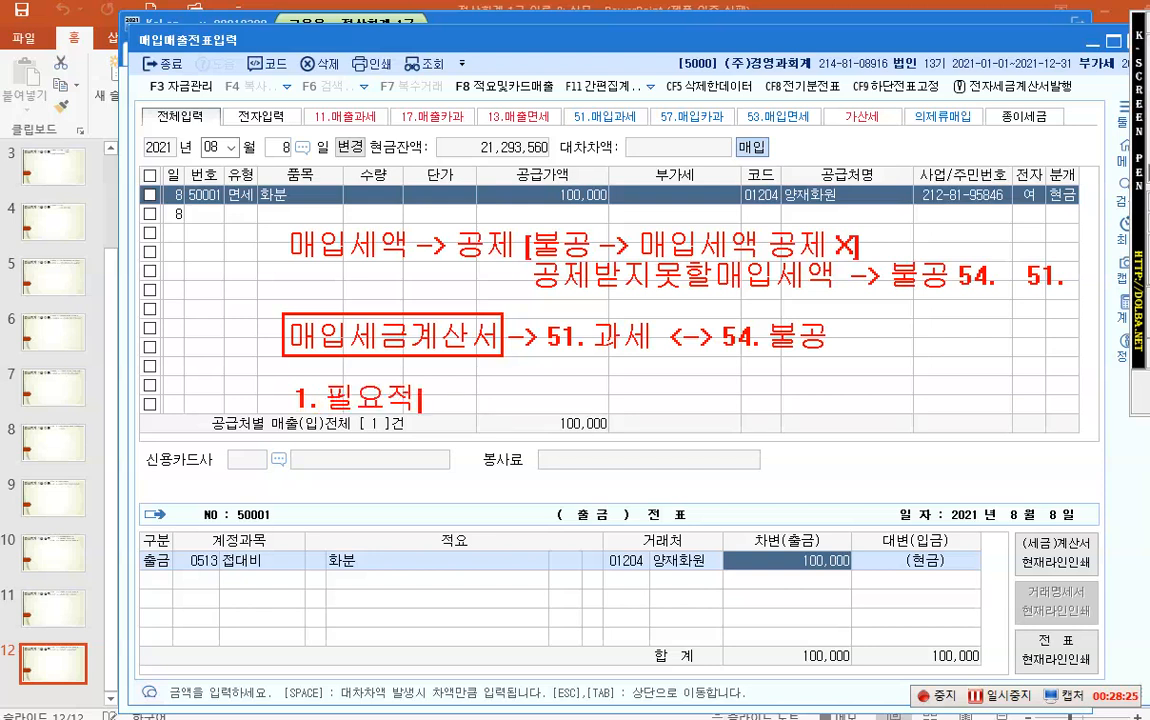
pyautogui.write(' 기재사')
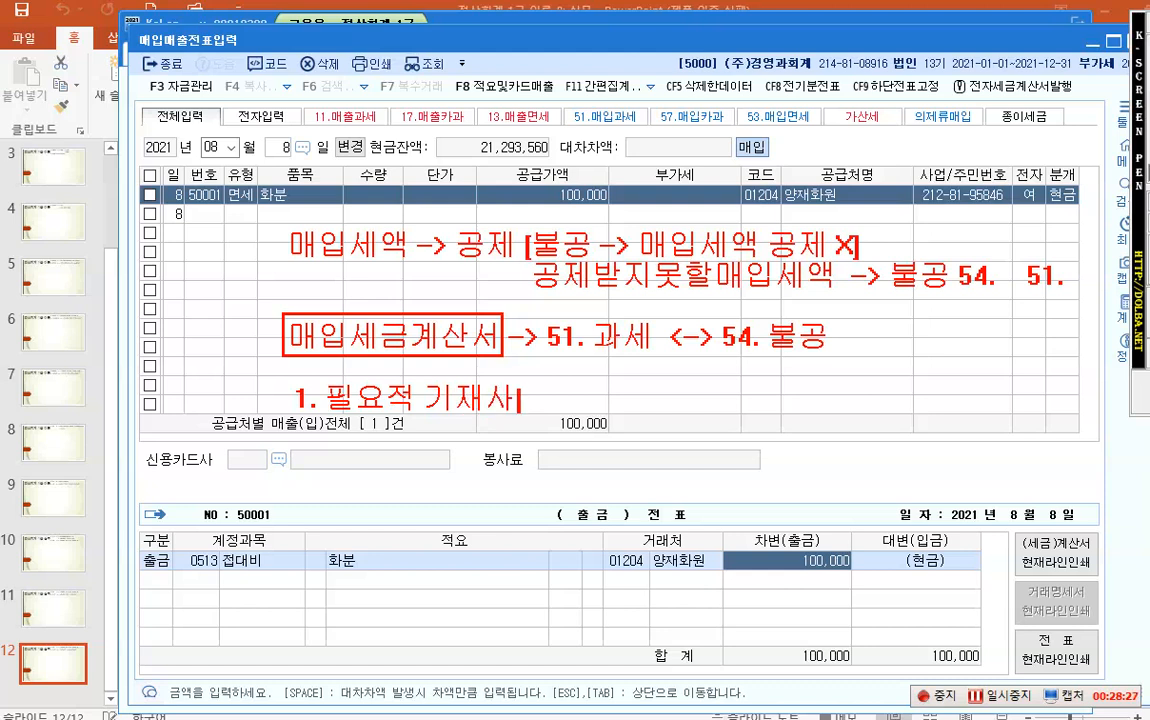
pyautogui.write('항 누')
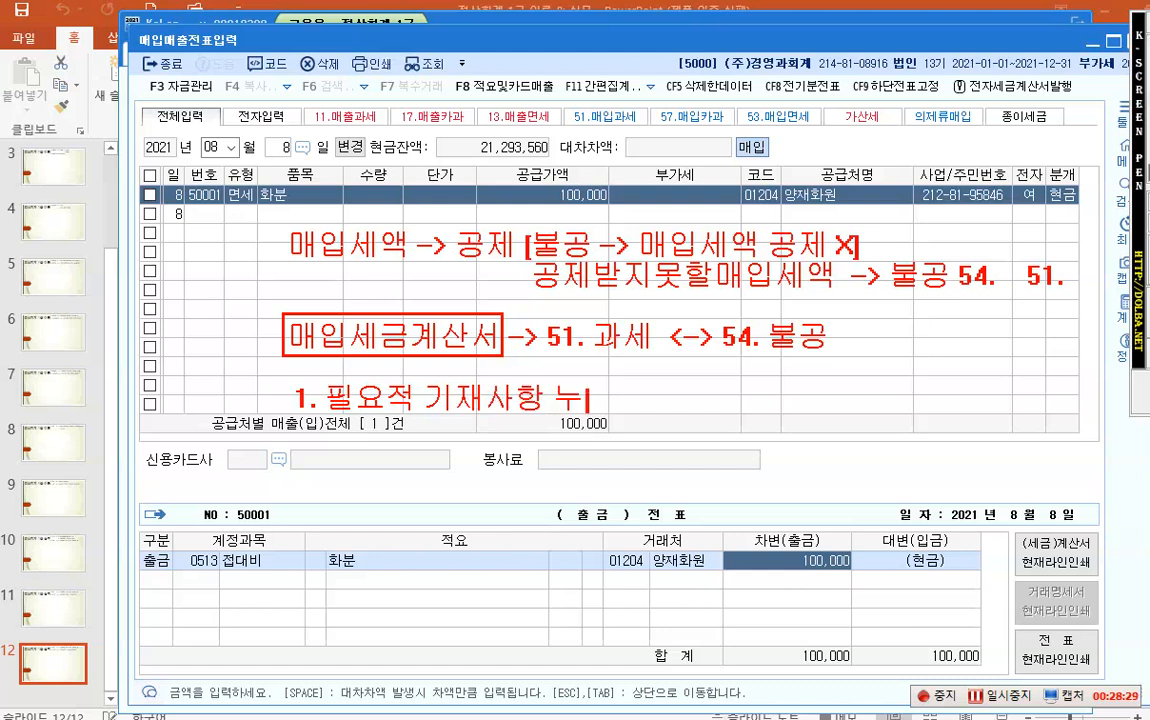
pyautogui.write('락, ㄹ')
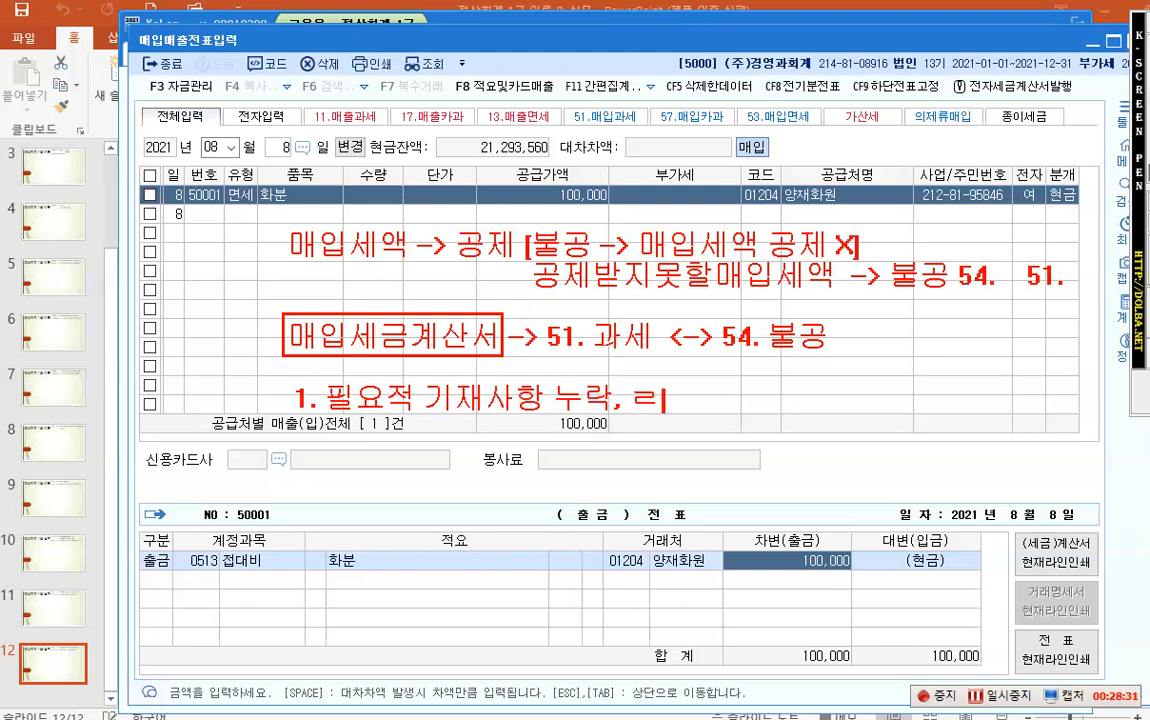
pyautogui.write('오ㄹ')
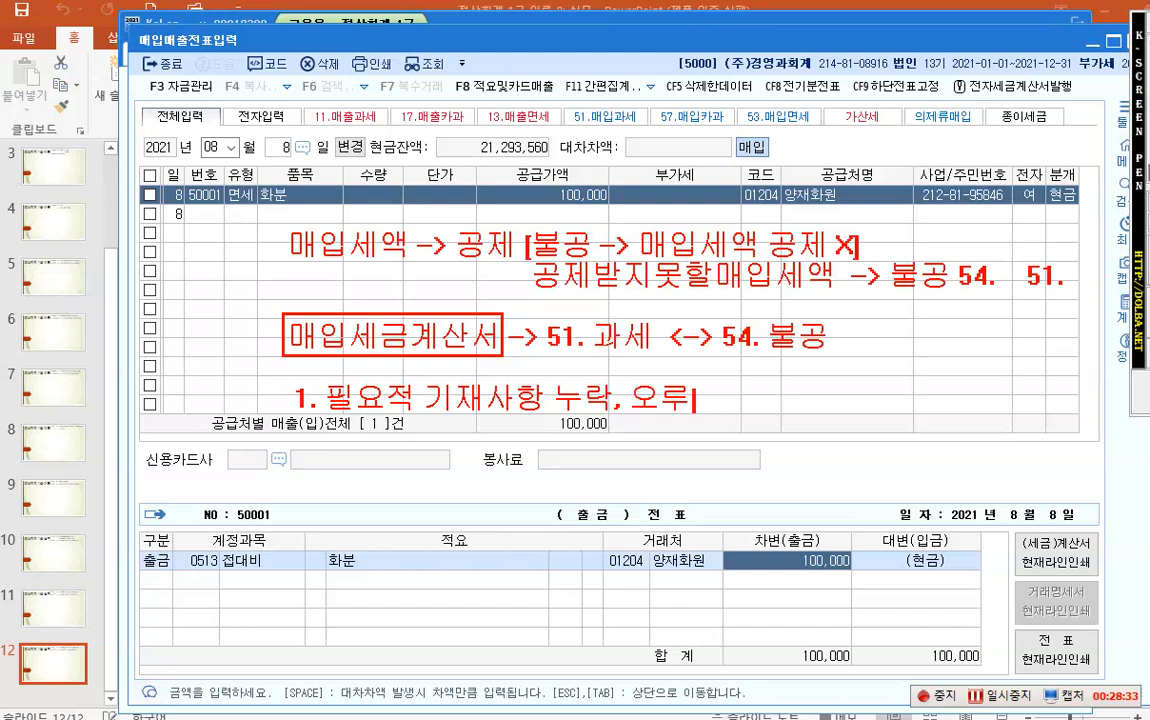
pyautogui.write('ㅠ')
pyautogui.write('2. 상')
pyautogui.write('업무관')
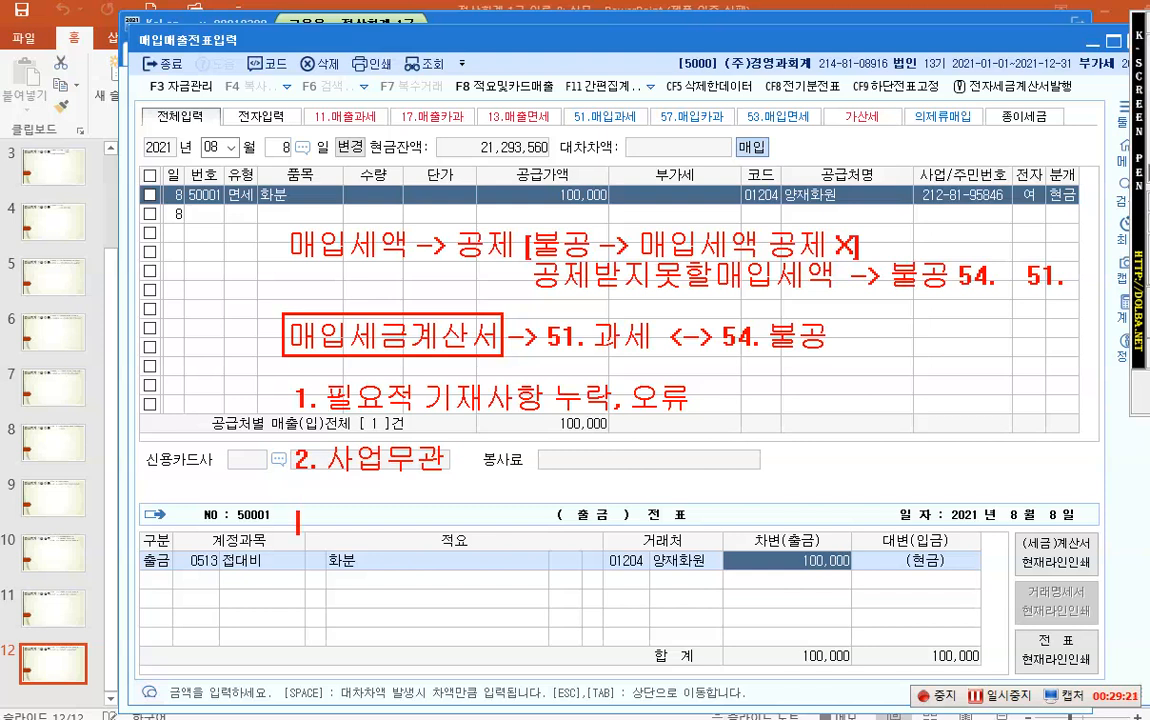
# - Add the third non-deductible case to the list: "3. 1,000cc -> 비영업용 소형승용차"
pyautogui.write('3. 1,0')
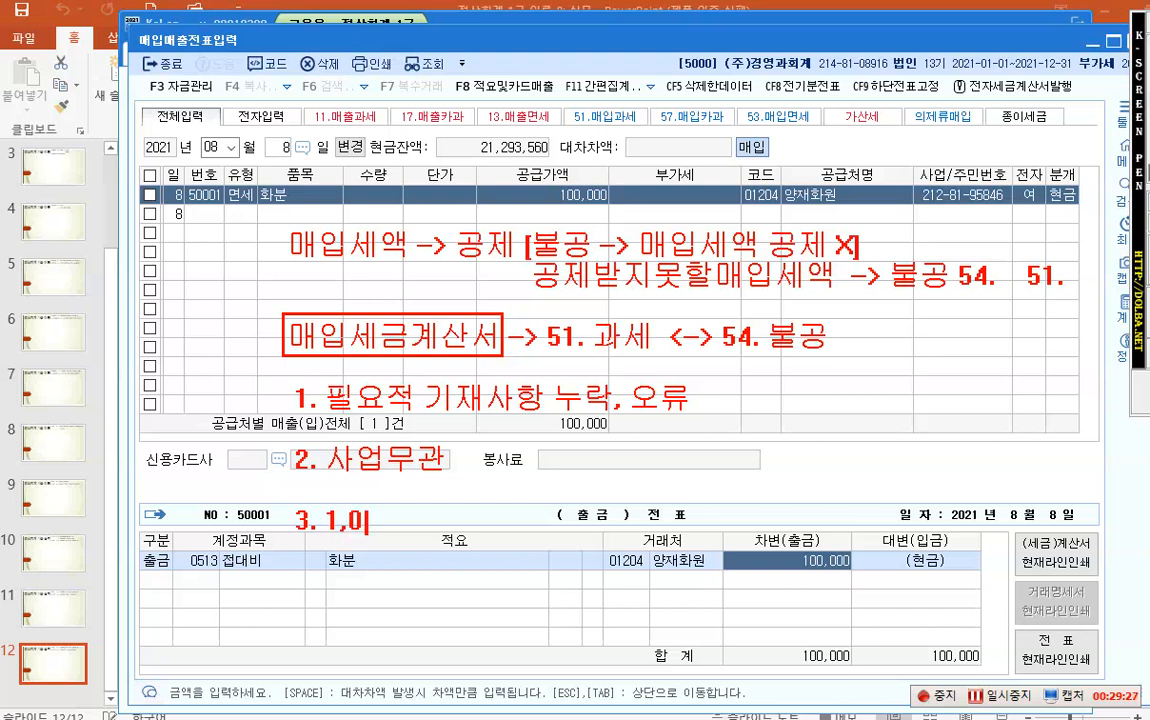
pyautogui.write('00cc')
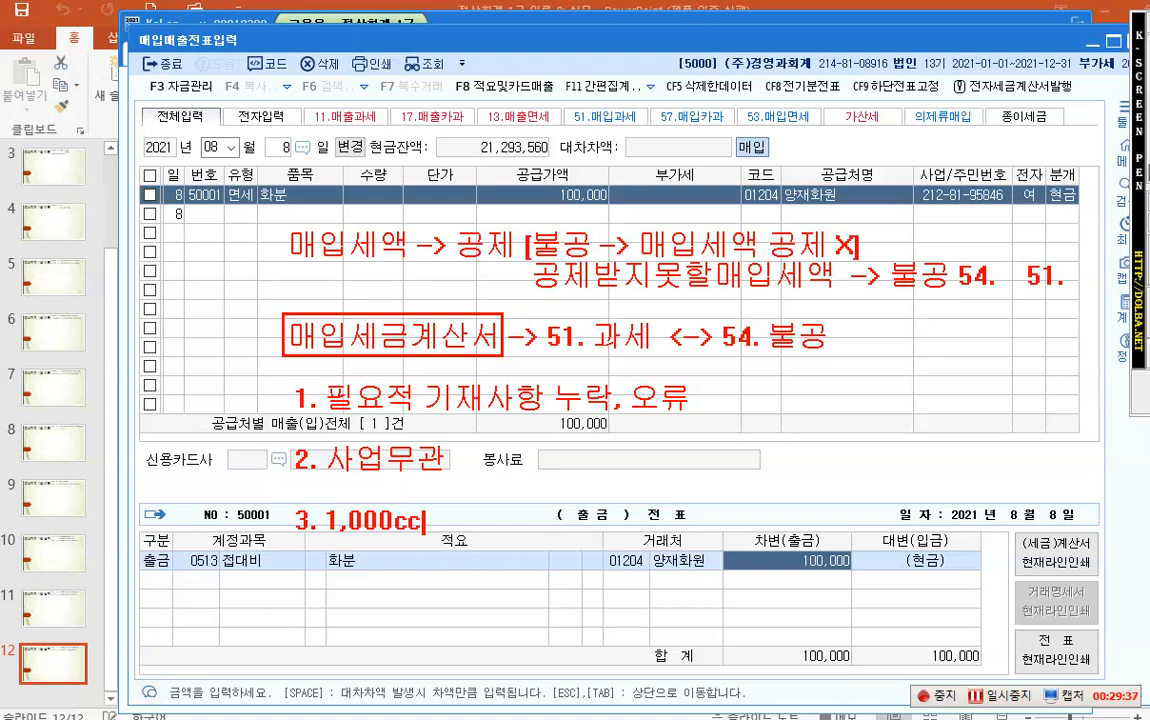
pyautogui.write('-> 비영업')
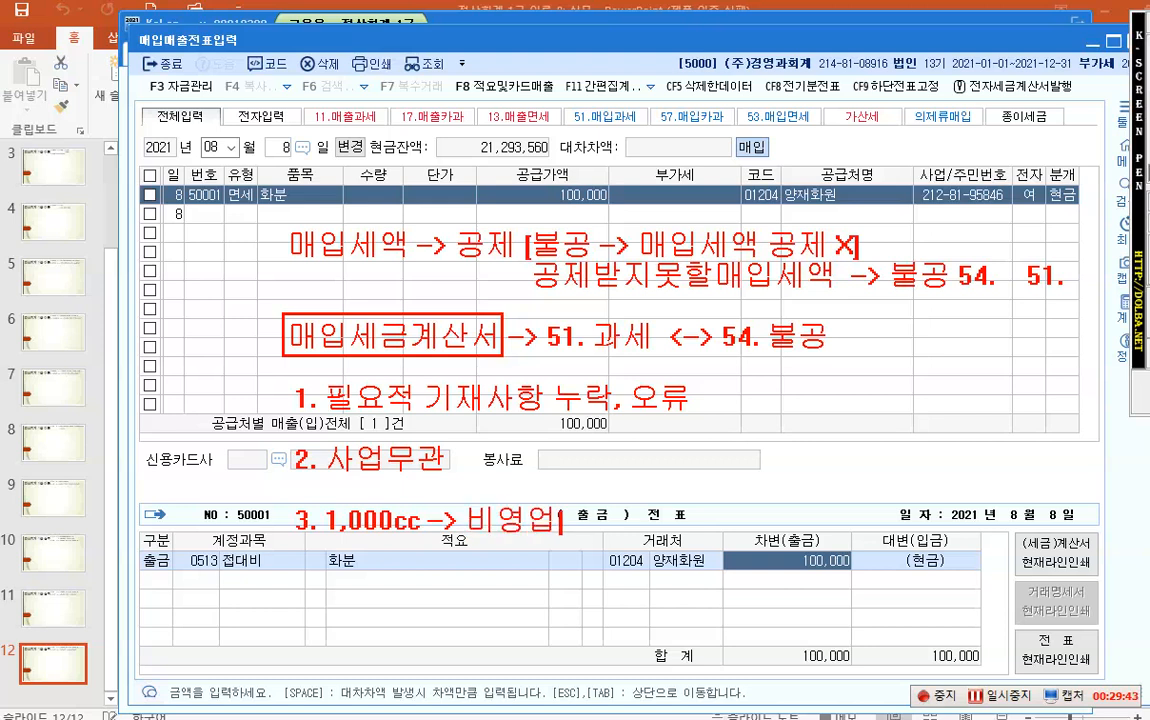
pyautogui.write('용 소형승')
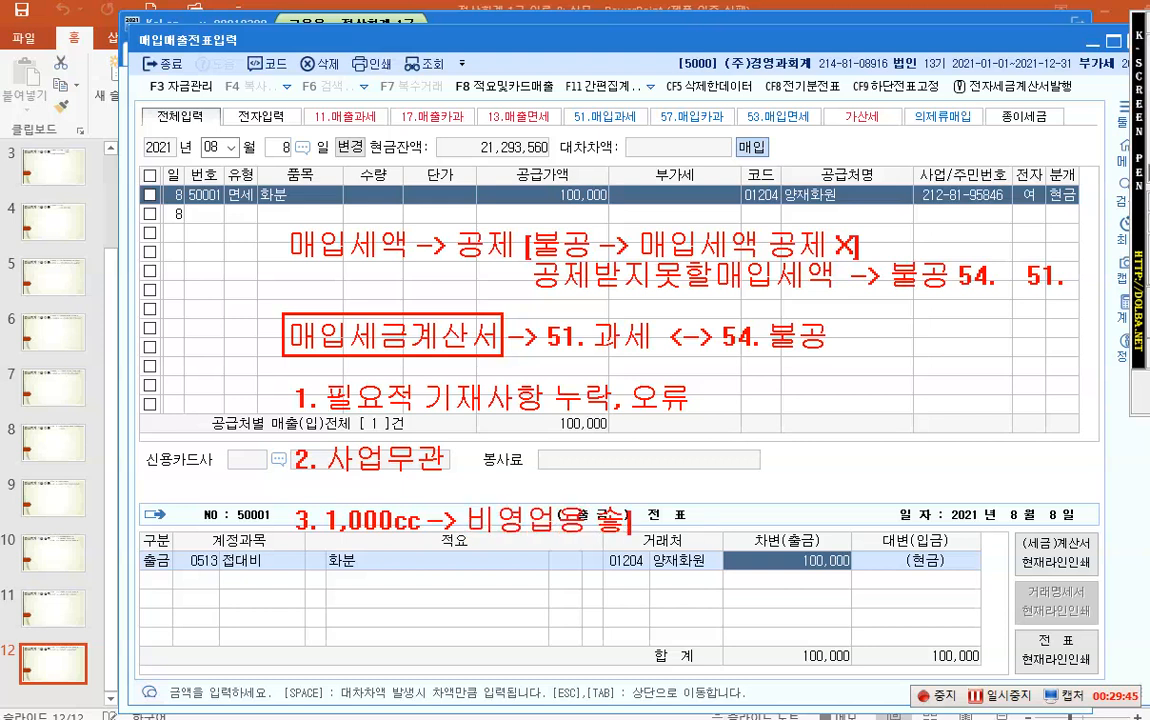
pyautogui.write('용차 ')
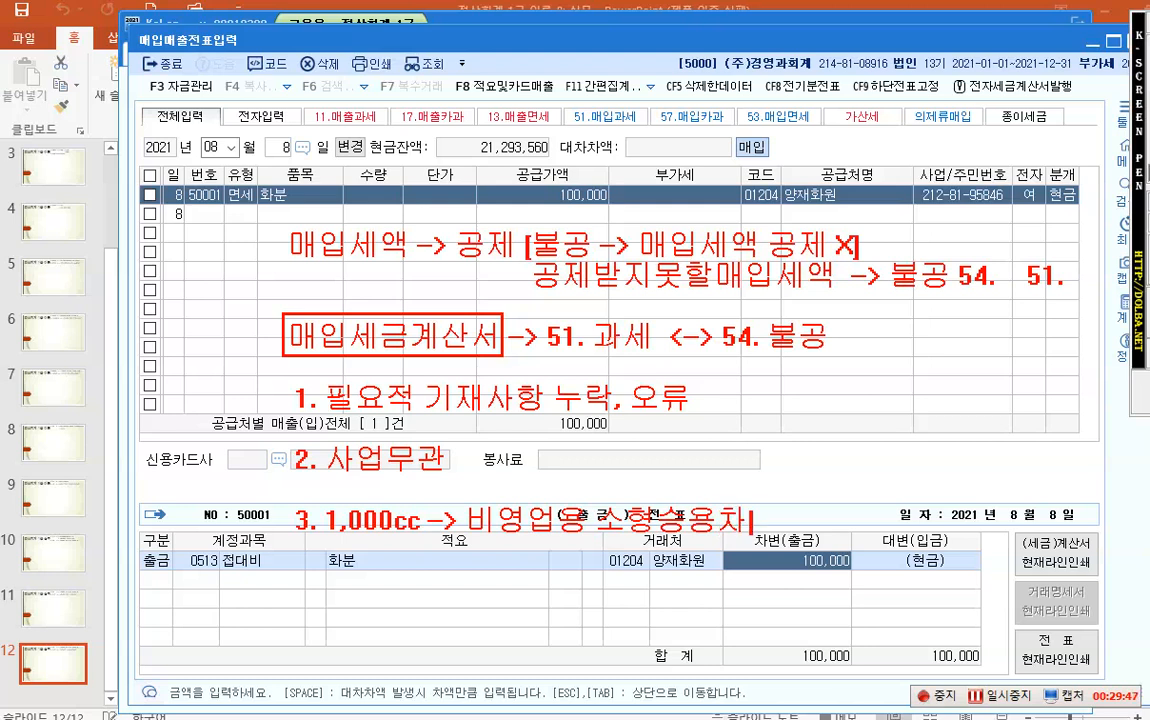
# - Complete the third non-deductible case by appending "구입 및 사용유지 관련" after 비영업용 소형승용차
pyautogui.write('구이ㅏ ㅂ')
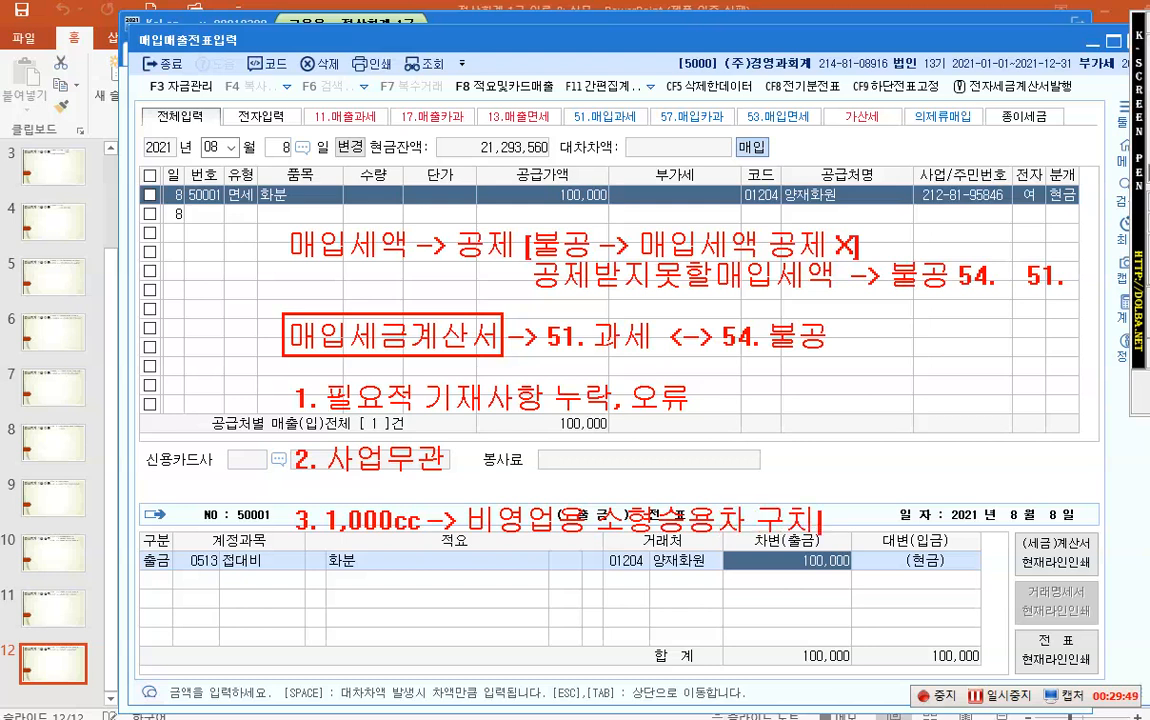
pyautogui.press('BackSpace')
pyautogui.press('BackSpace')
pyautogui.press('BackSpace')
pyautogui.press('BackSpace')
pyautogui.write('입 및 ')
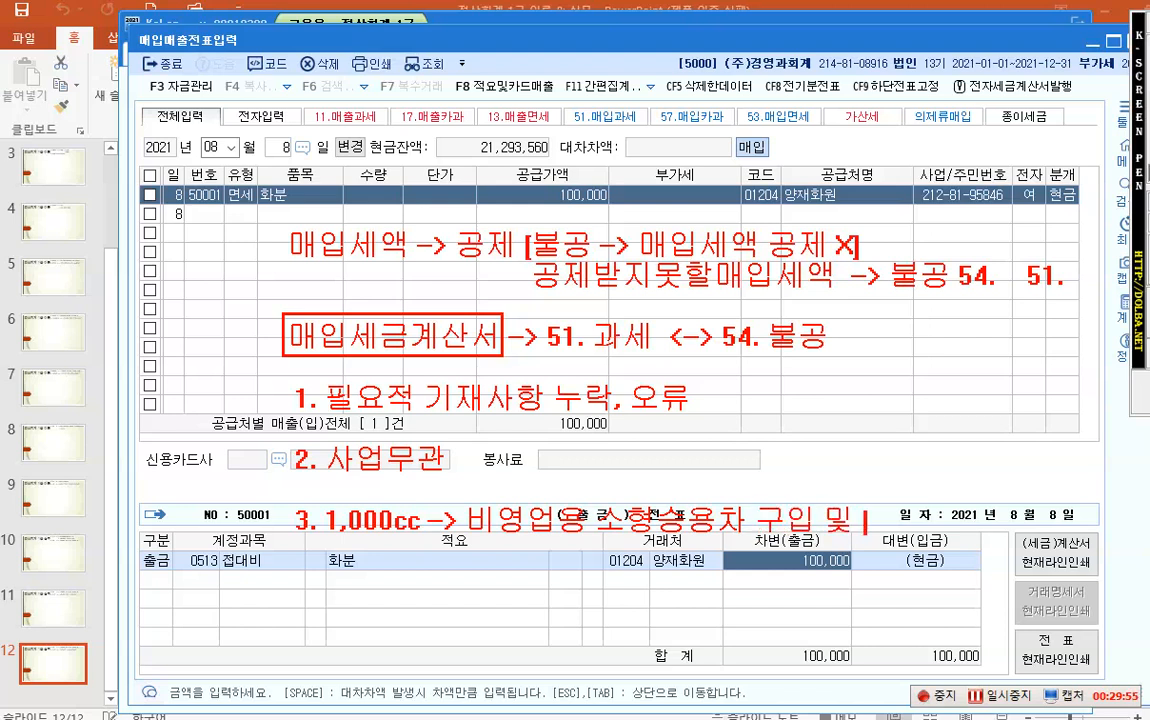
pyautogui.write('사용ㅇ')
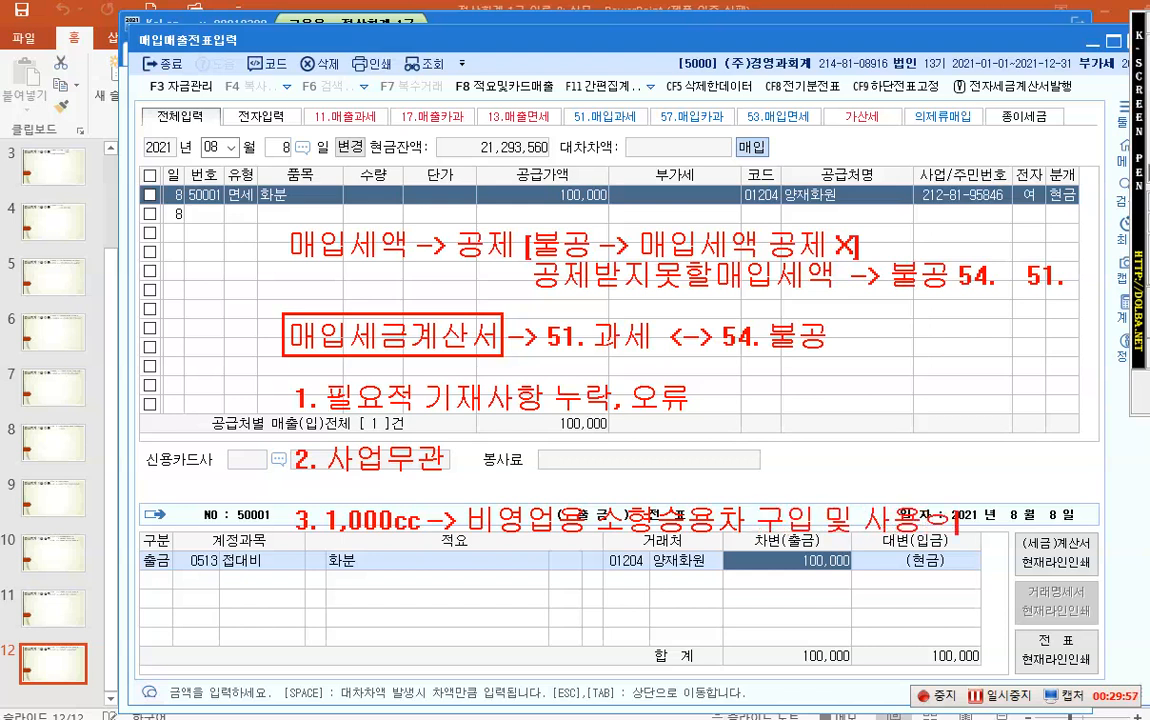
pyautogui.press('BackSpace')
pyautogui.write('유지')
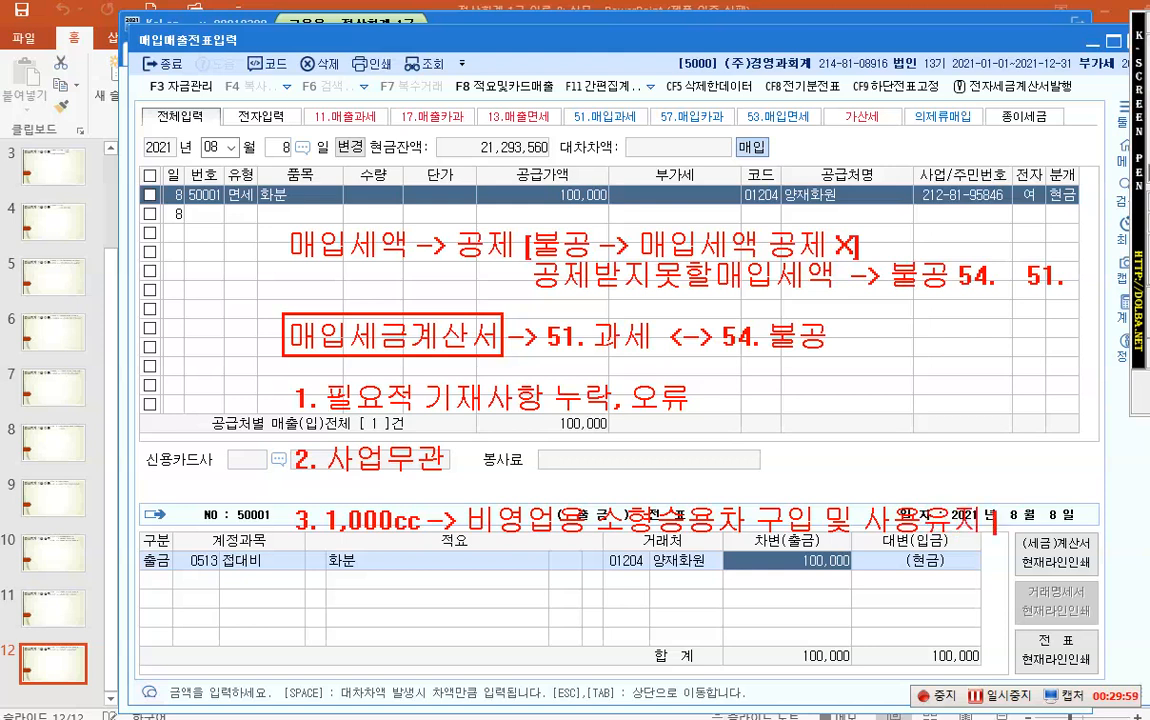
pyautogui.write('관련')
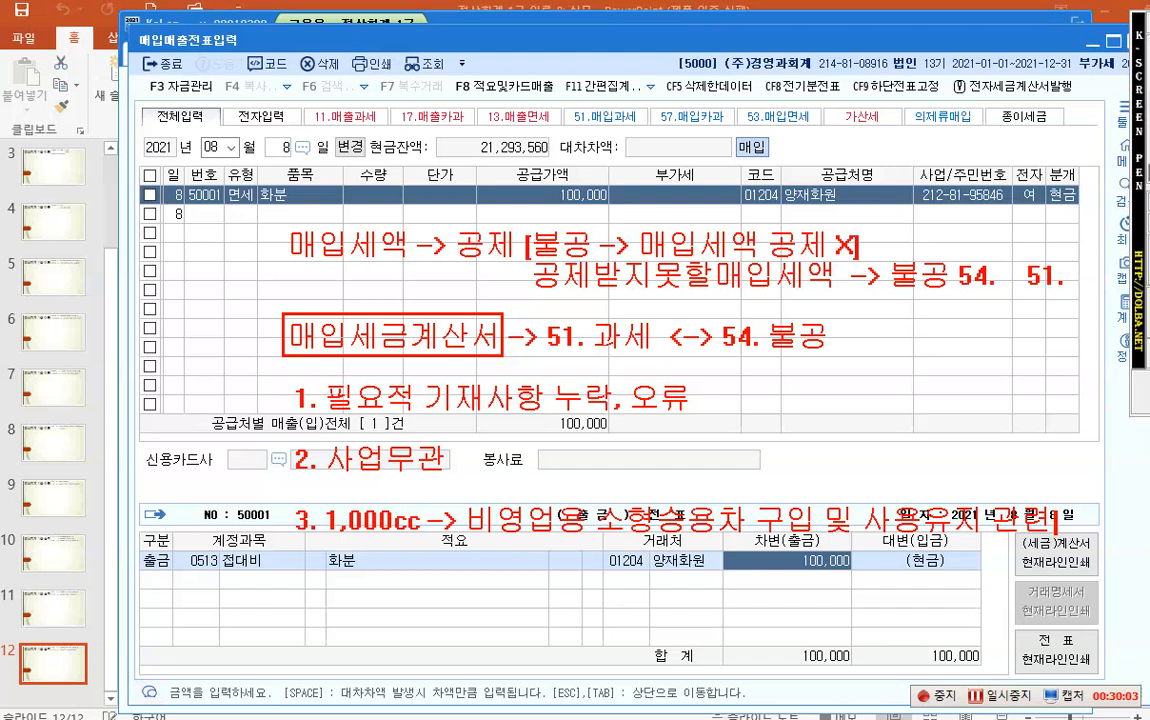
# - Add the fourth non-deductible case below the third: "4. 접대비 관련"
pyautogui.click(297, 585)
pyautogui.write('4. 접대')
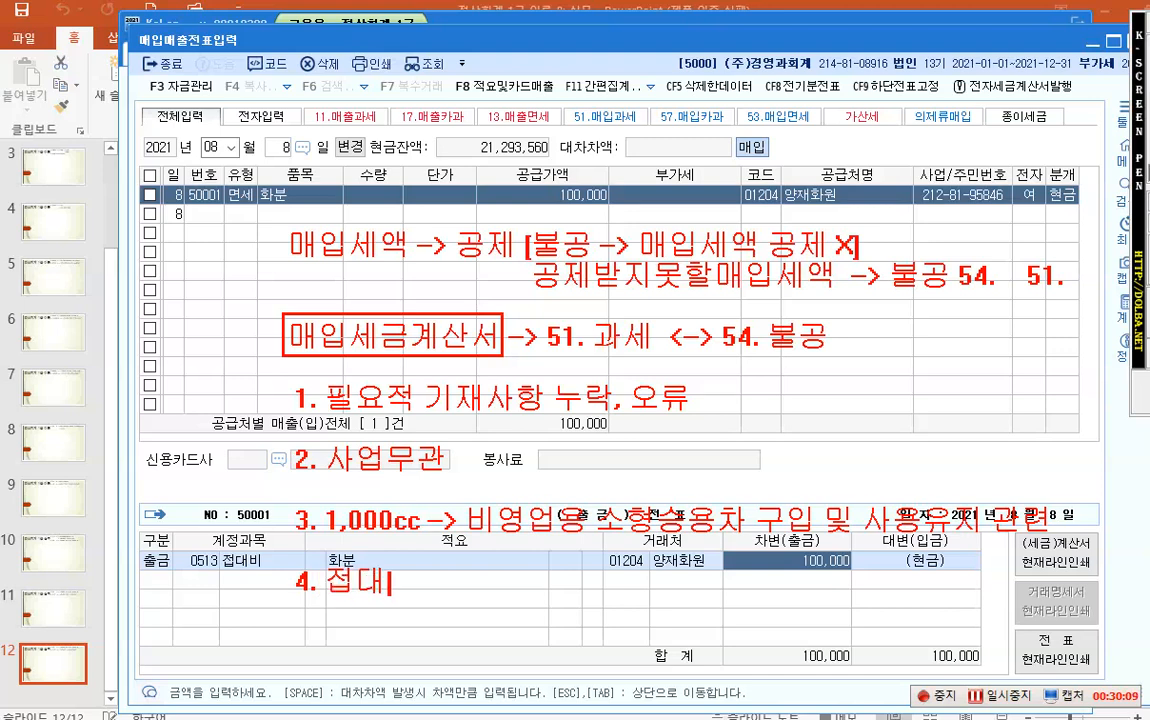
pyautogui.write('비 관련')
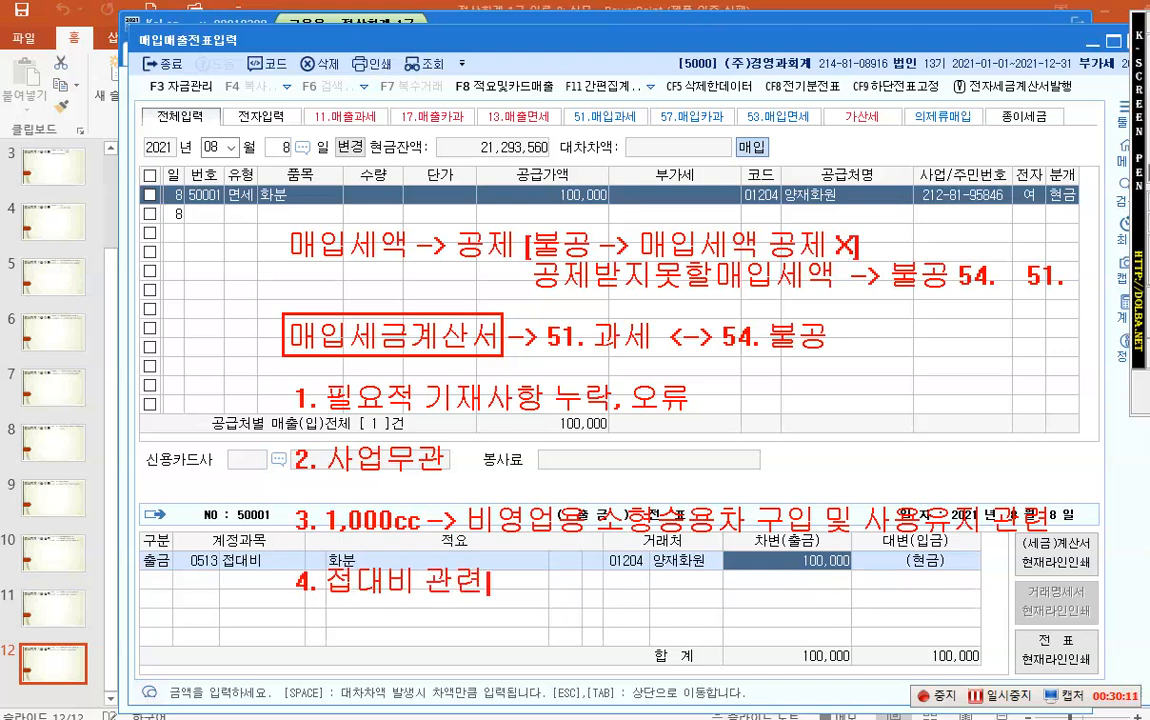
# - Add the last two non-deductible cases to the red list: "5. 면세사업 관련" and "6. 토지 관련"
pyautogui.press('Return')
pyautogui.write('5. 토')
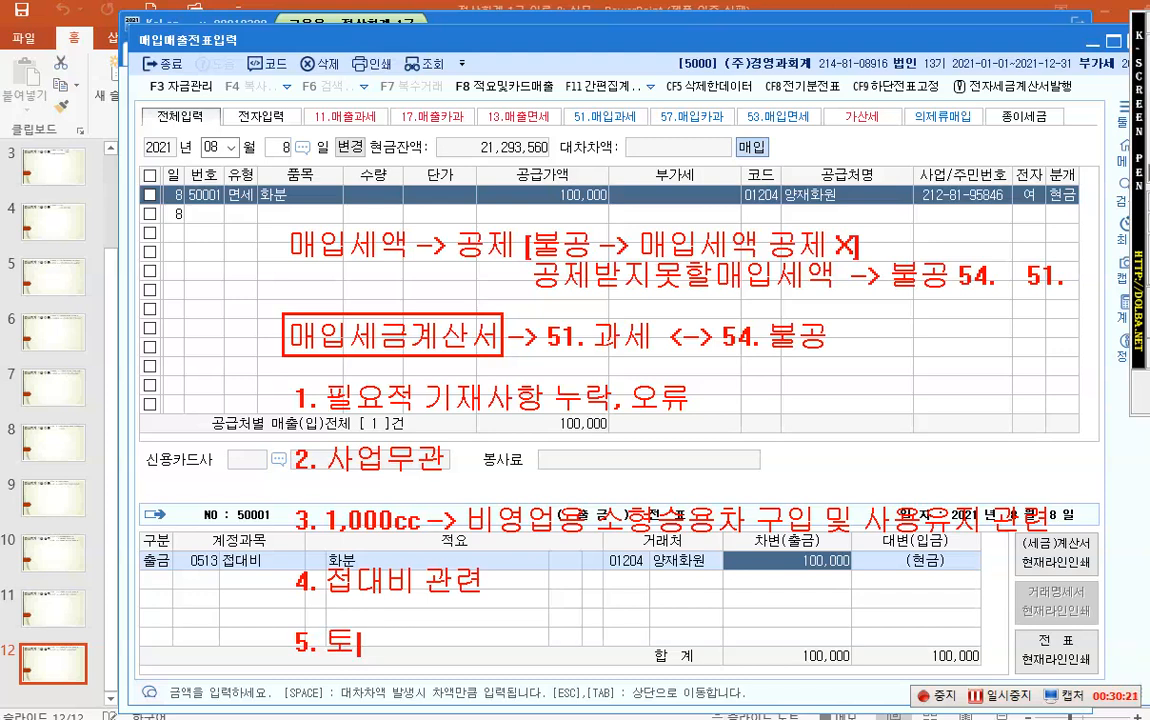
pyautogui.write('지 관련')
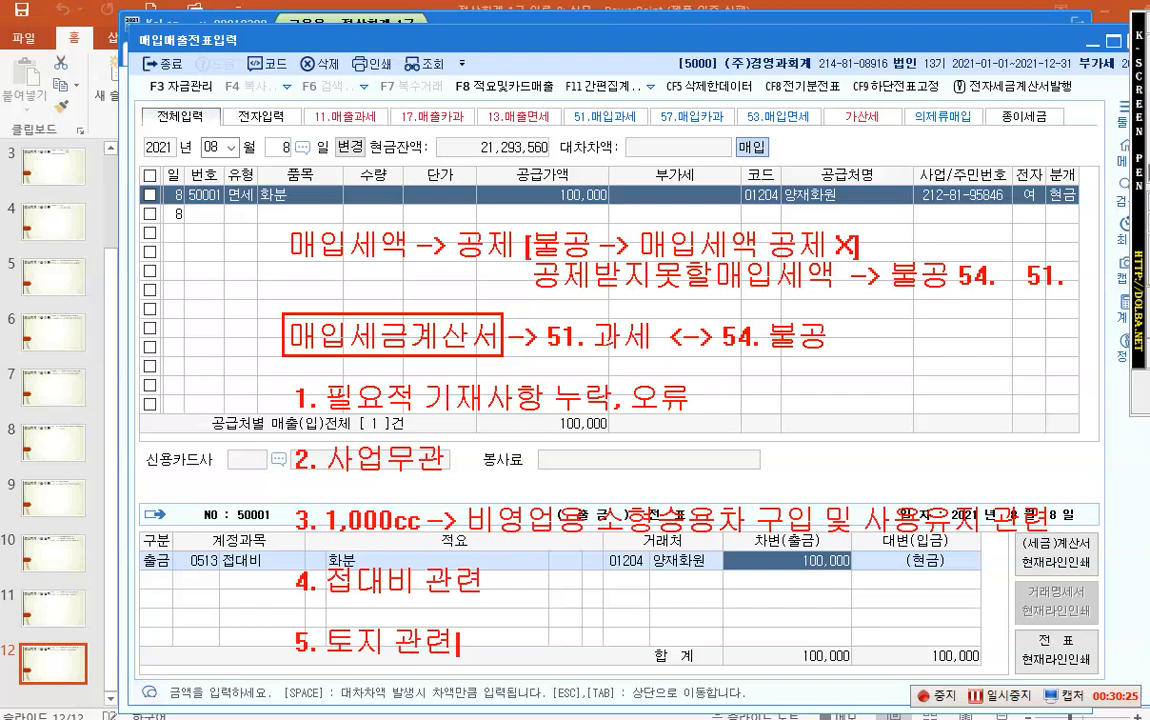
pyautogui.press('BackSpace')
pyautogui.press('BackSpace')
pyautogui.press('BackSpace')
pyautogui.press('BackSpace')
pyautogui.press('BackSpace')
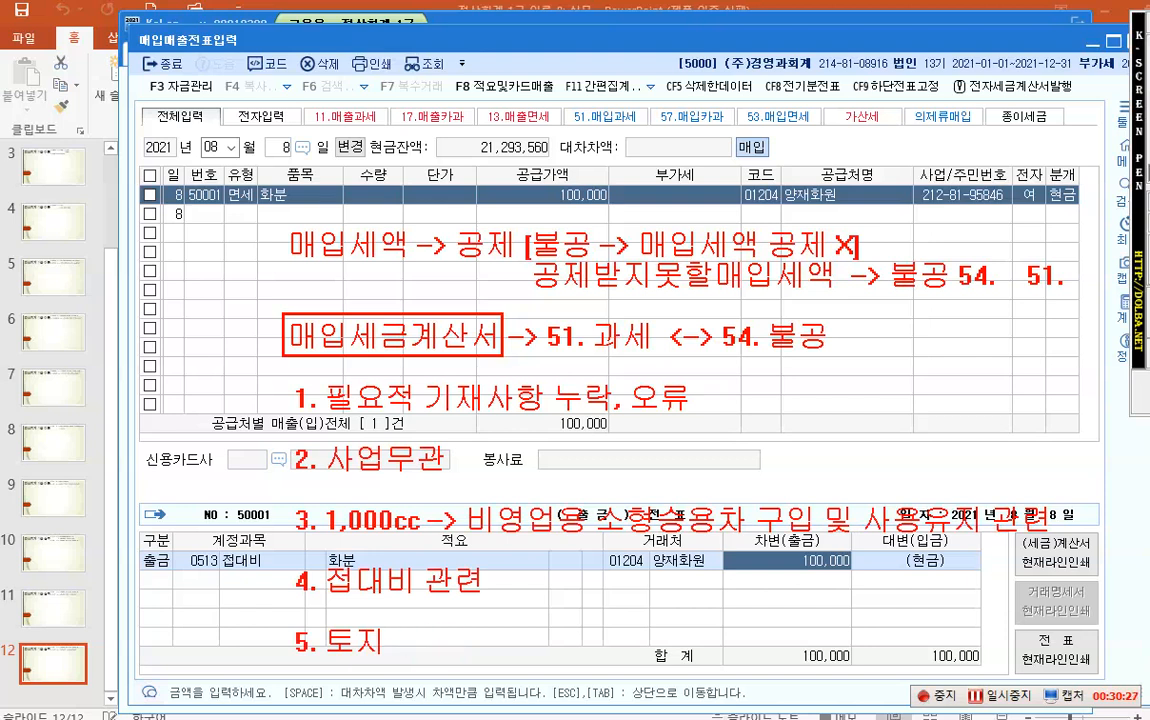
pyautogui.write('면')
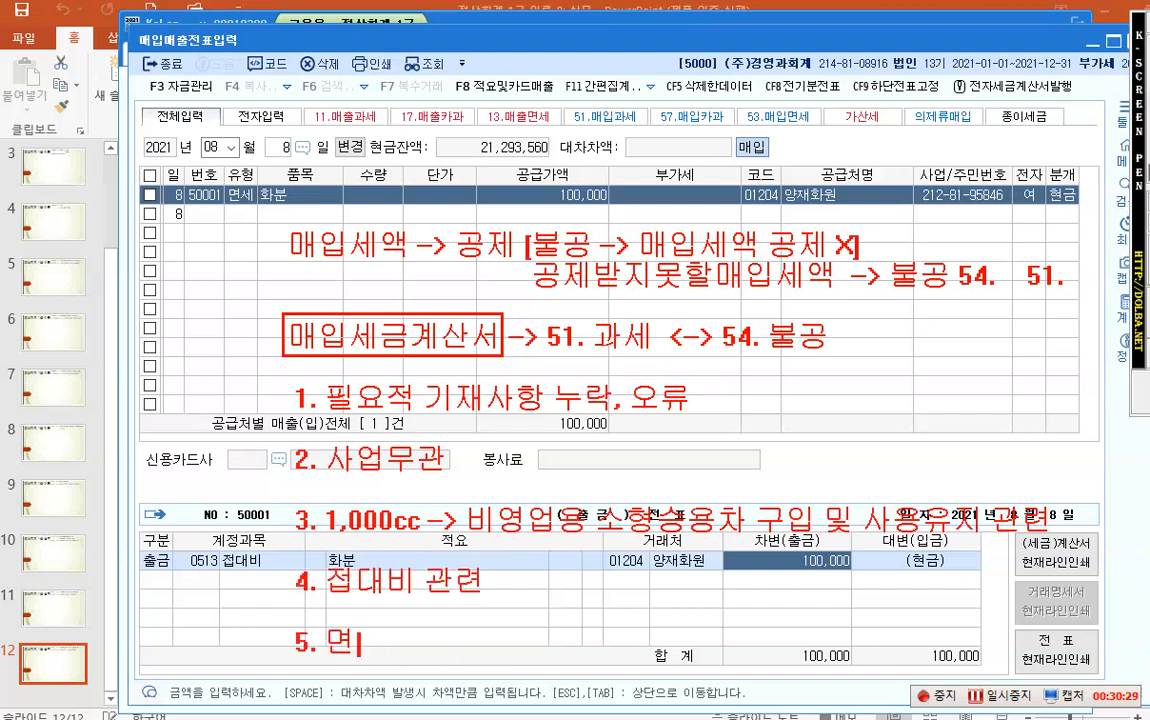
pyautogui.write('세사업 관련')
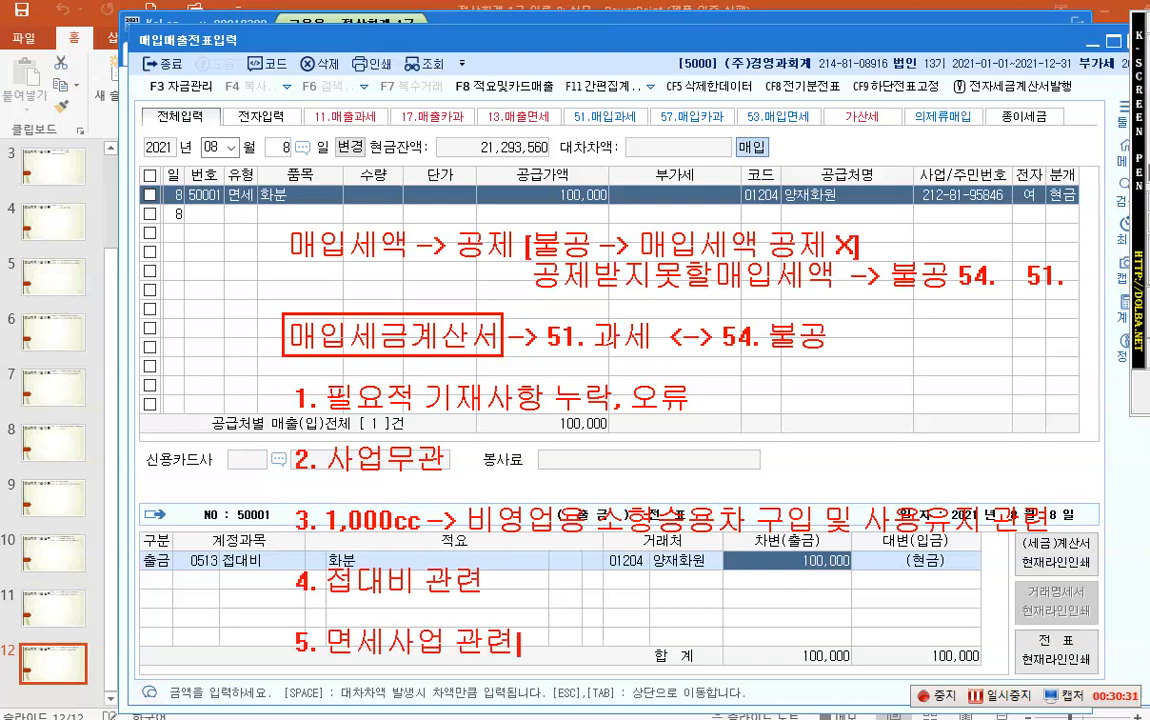
pyautogui.press('Return')
pyautogui.write('6. 토지 관련')
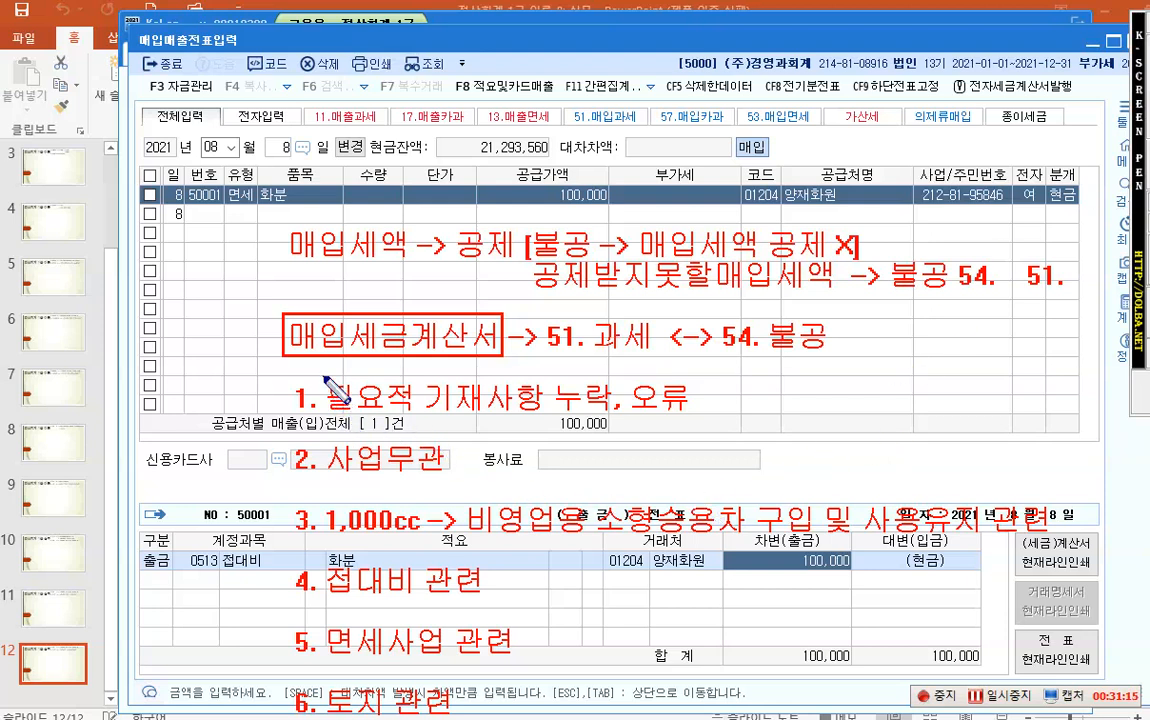
# - Draw a blue box around 필요적 기재사항 and a blue arrow from it up to the 유형 column
pyautogui.moveTo(324, 380)
pyautogui.mouseDown()
pyautogui.moveTo(505, 402)
pyautogui.moveTo(543, 423)
pyautogui.mouseUp()
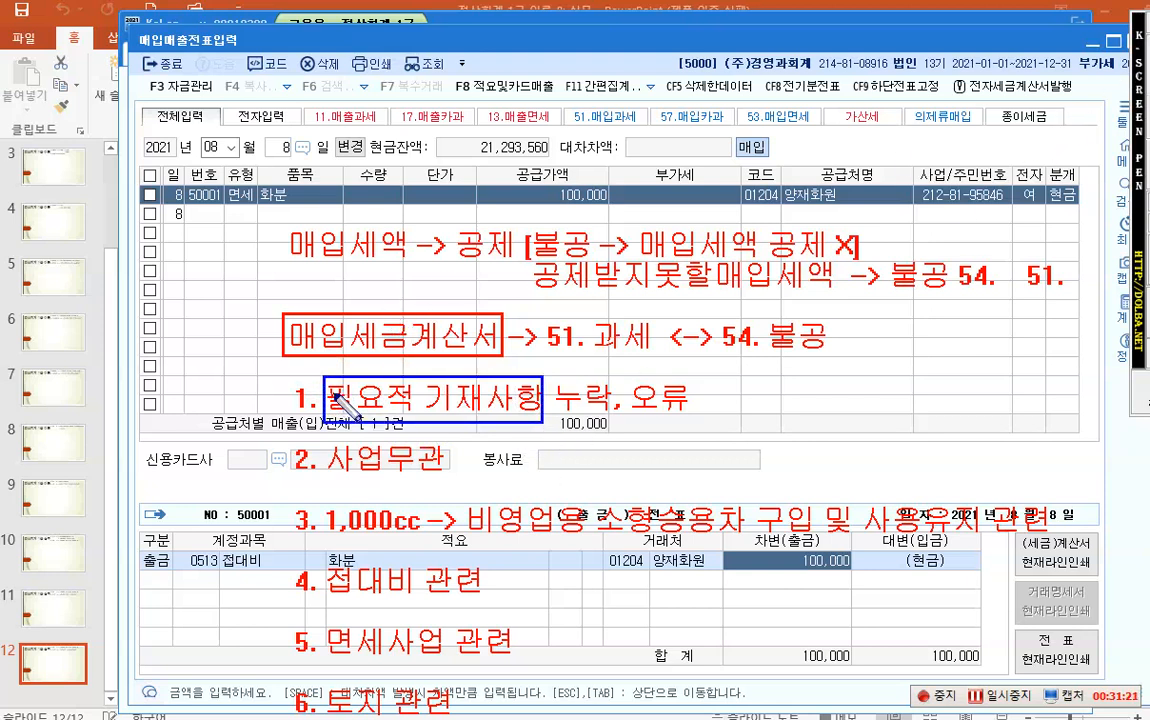
pyautogui.moveTo(330, 383); pyautogui.dragTo(252, 213)
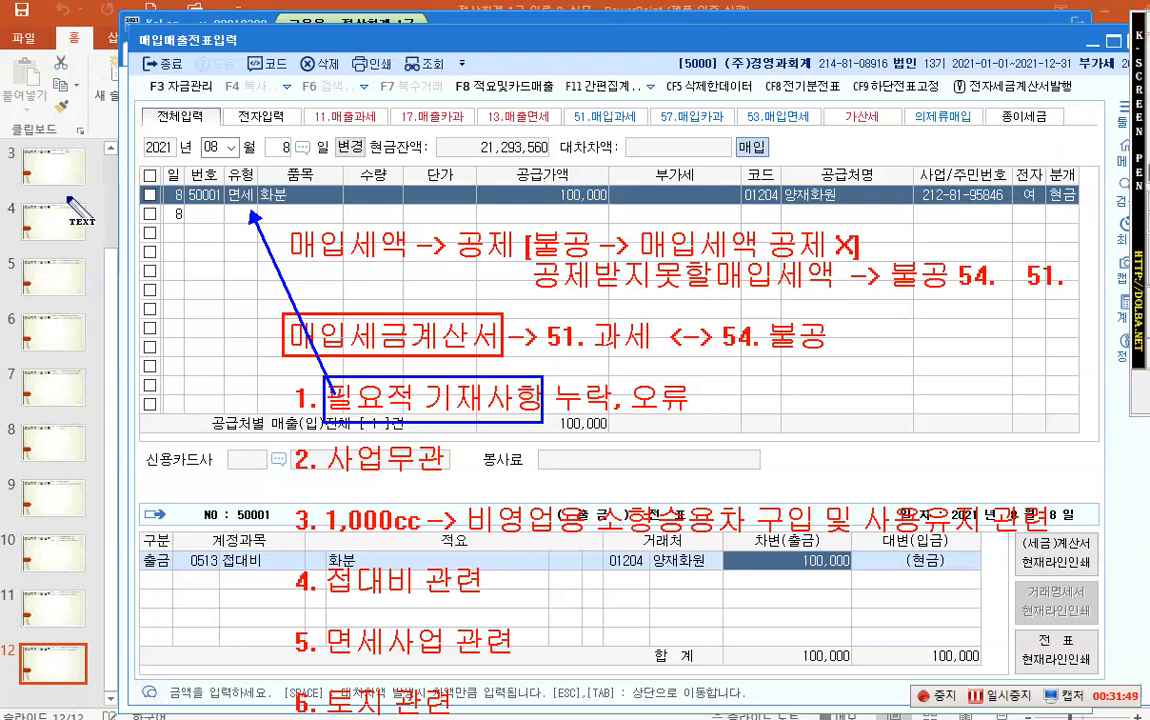
# - Start a blue list of required tax-invoice items over the slide thumbnails with "1. 공급자 등록번호"
pyautogui.moveTo(32, 188); pyautogui.dragTo(32, 164)
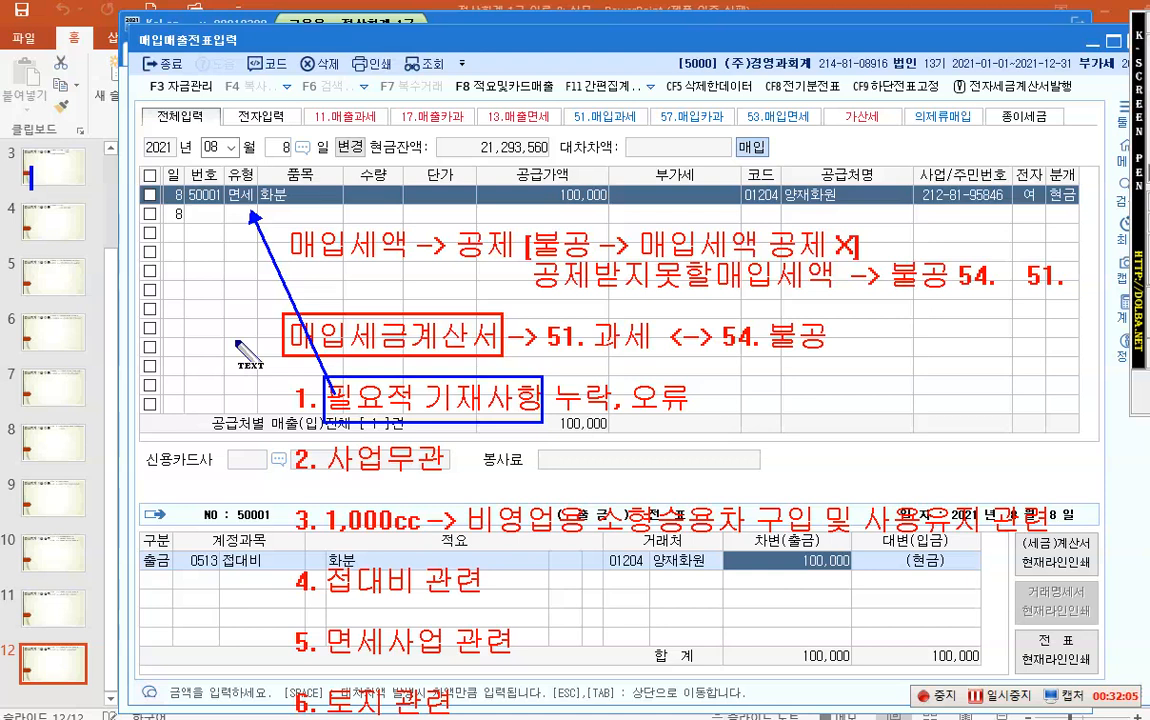
pyautogui.write('1.')
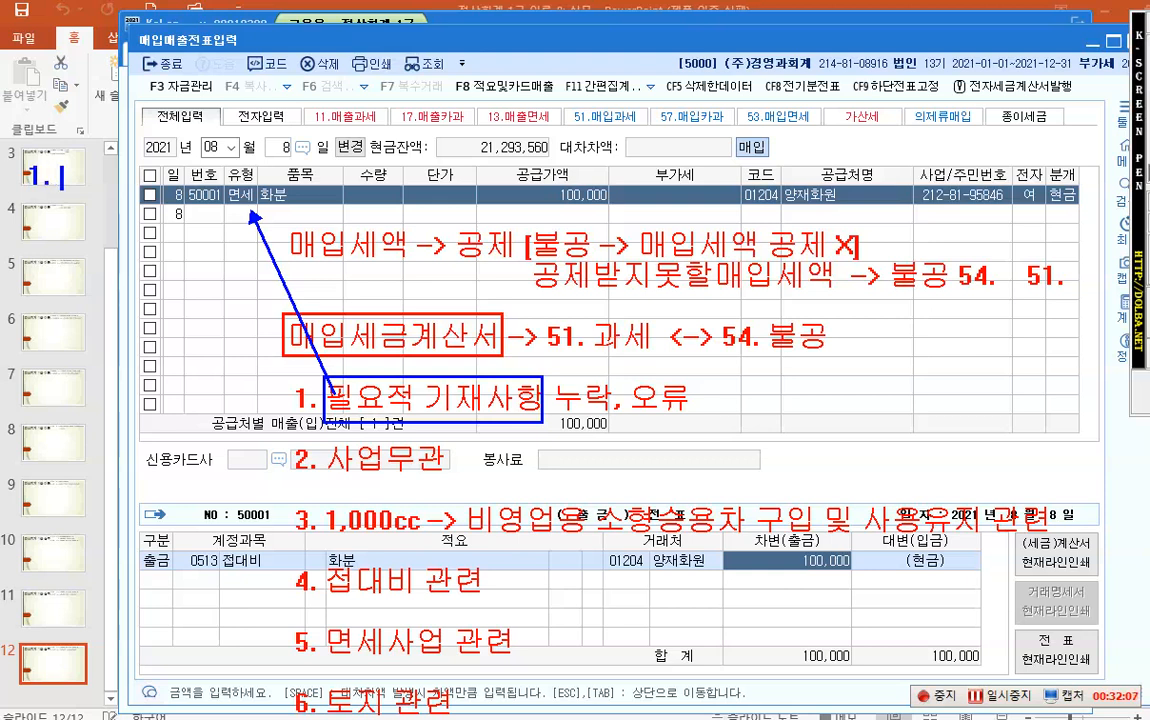
pyautogui.write(' 공그')
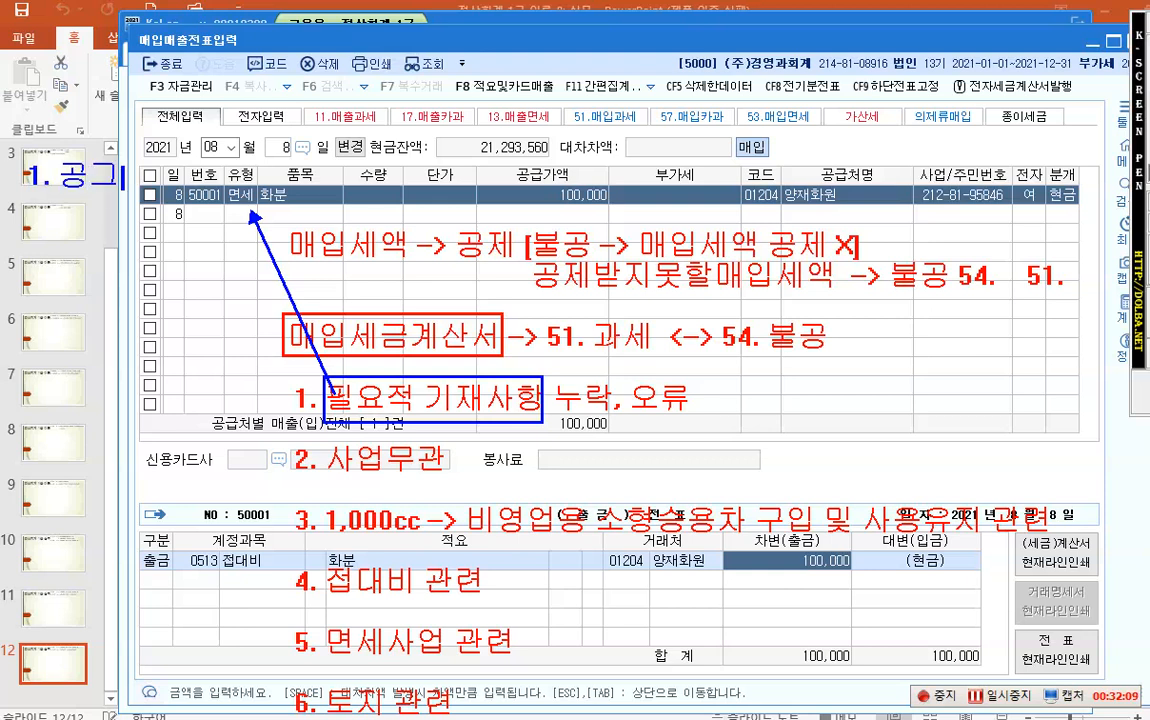
pyautogui.write('ㅂ지')
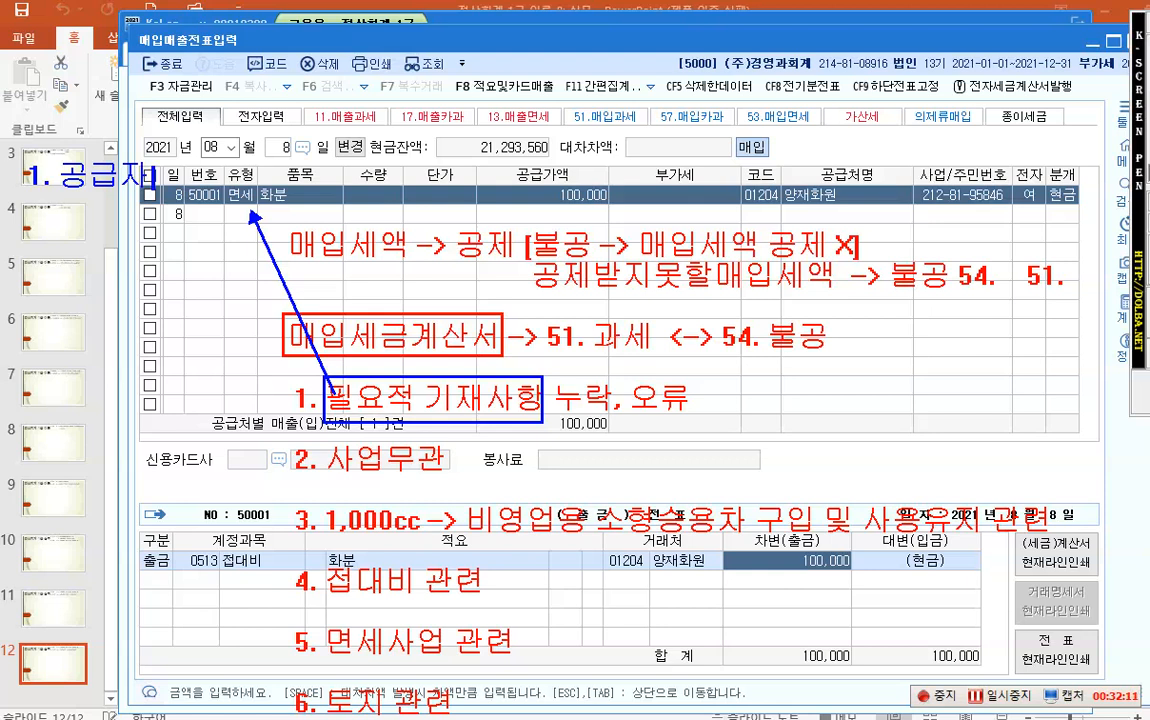
pyautogui.write('ㅏ 등록')
pyautogui.write('번호')
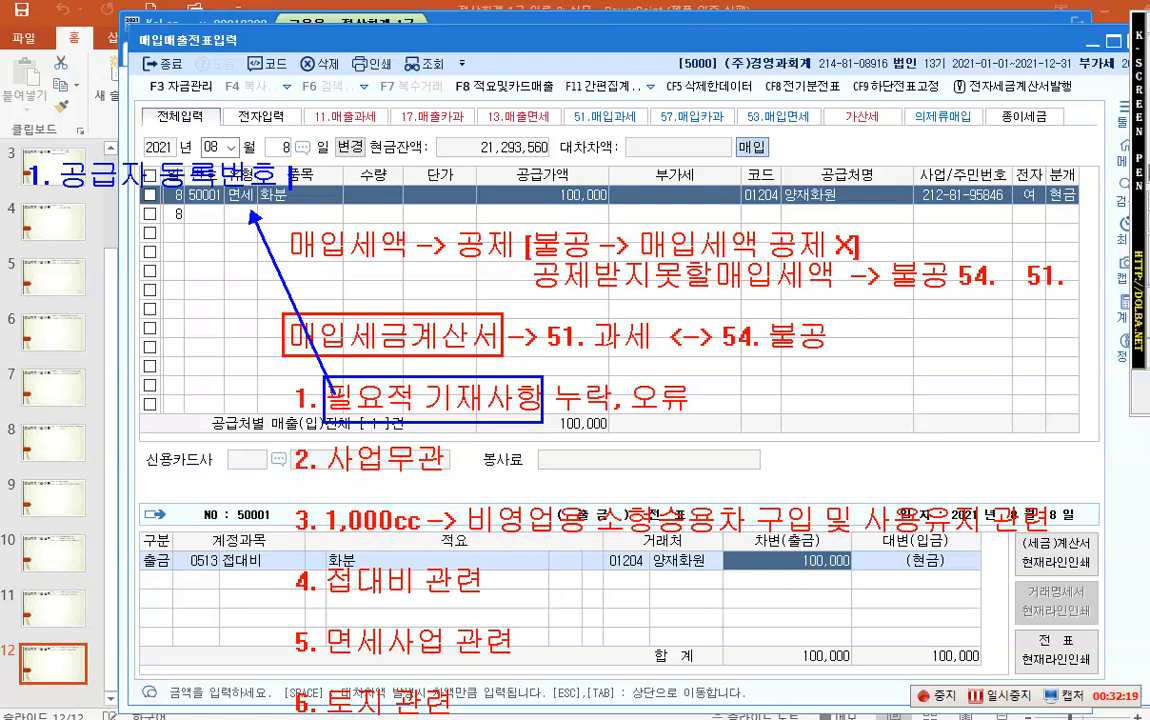
# - Add items "2. 상호" and "3. 성명" to the blue list, with both words indented under 등록번호
pyautogui.press('Return')
pyautogui.write('2.            ')
pyautogui.write('시')
pyautogui.write('호')
pyautogui.press('Return')
pyautogui.write('3.               ')
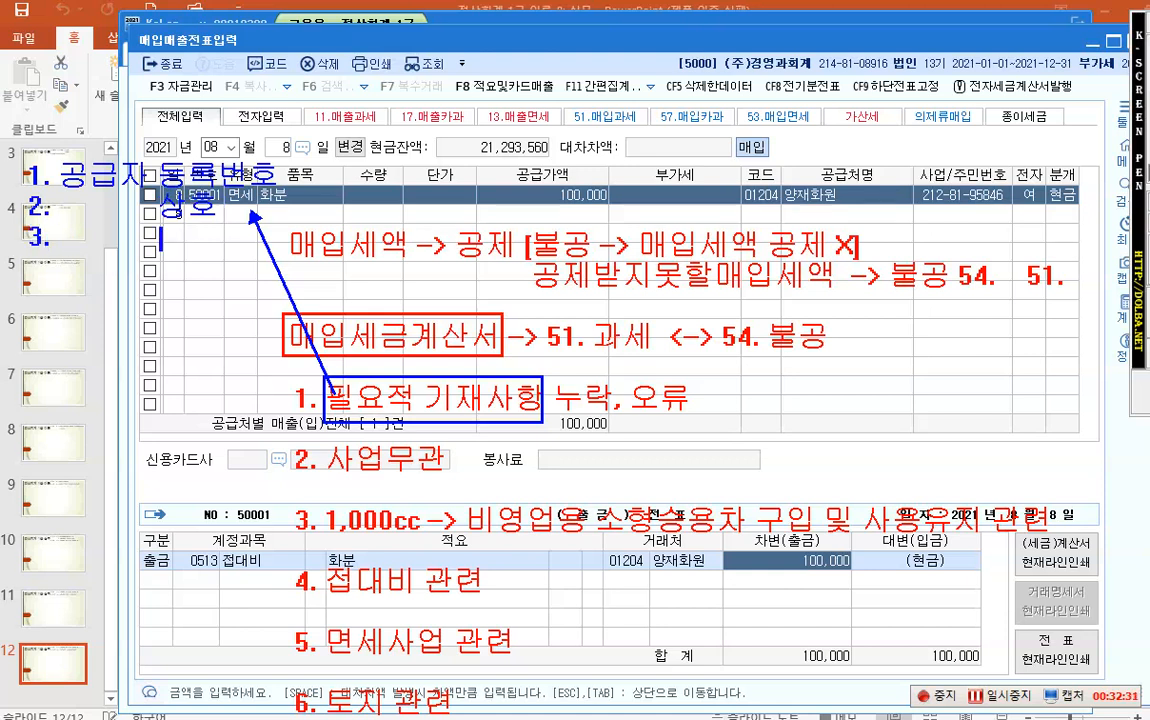
pyautogui.write('성며ㅇ')
# - Add items "4. 공급받는자 등록번호" and "5. 작성연월일" to the blue list
pyautogui.press('Return')
pyautogui.write('4. 공급')
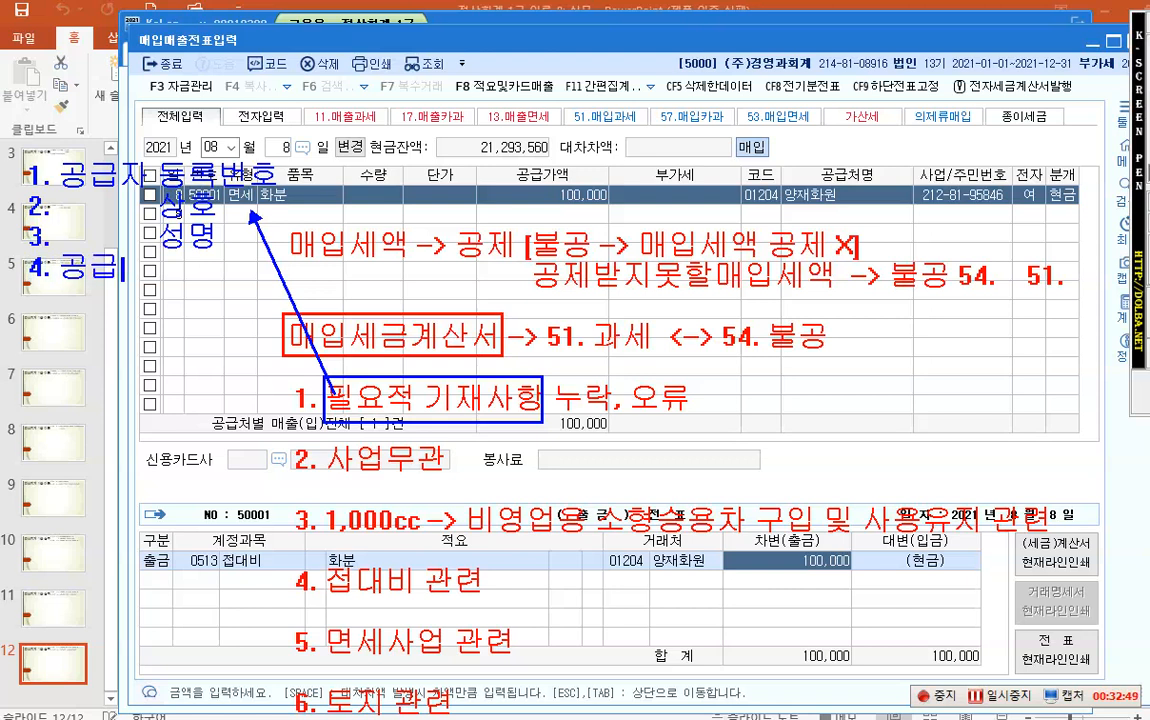
pyautogui.write('범는자 ')
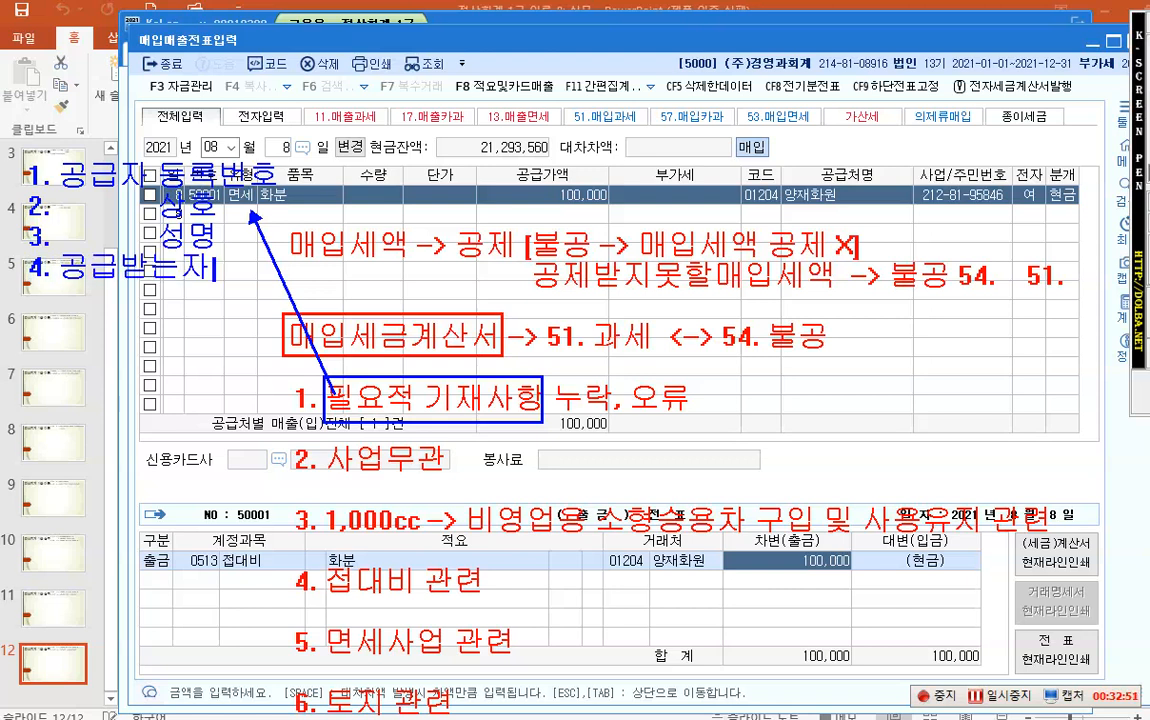
pyautogui.write('등')
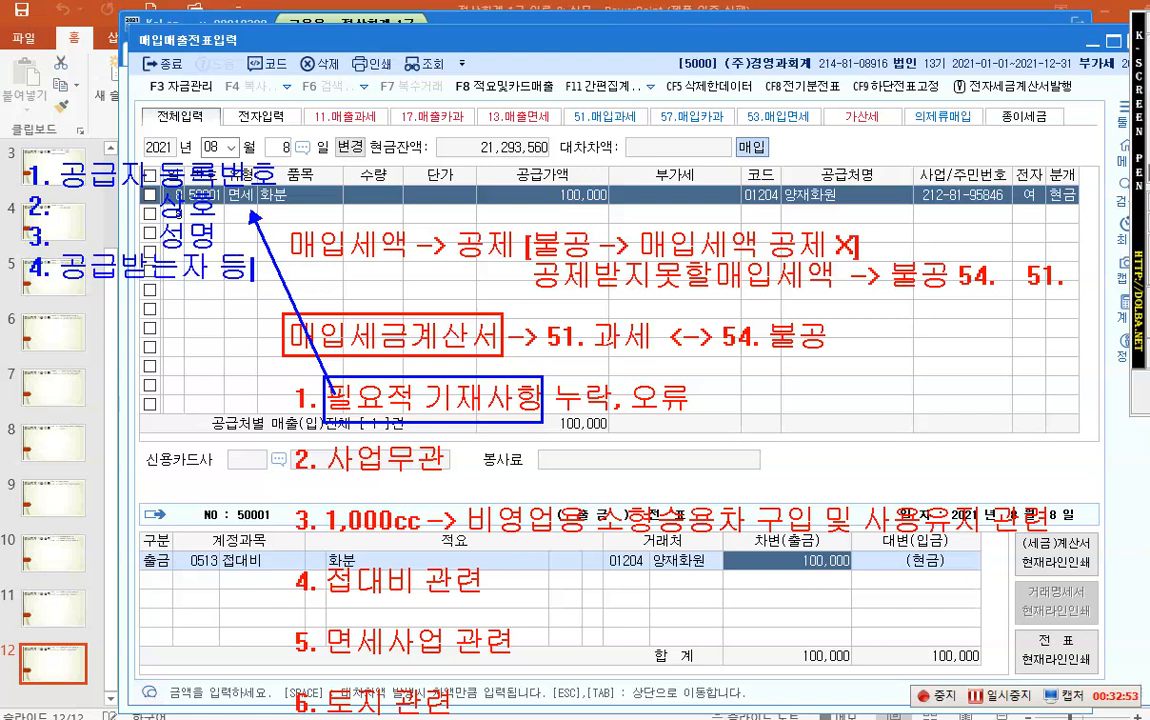
pyautogui.write('록비번호')
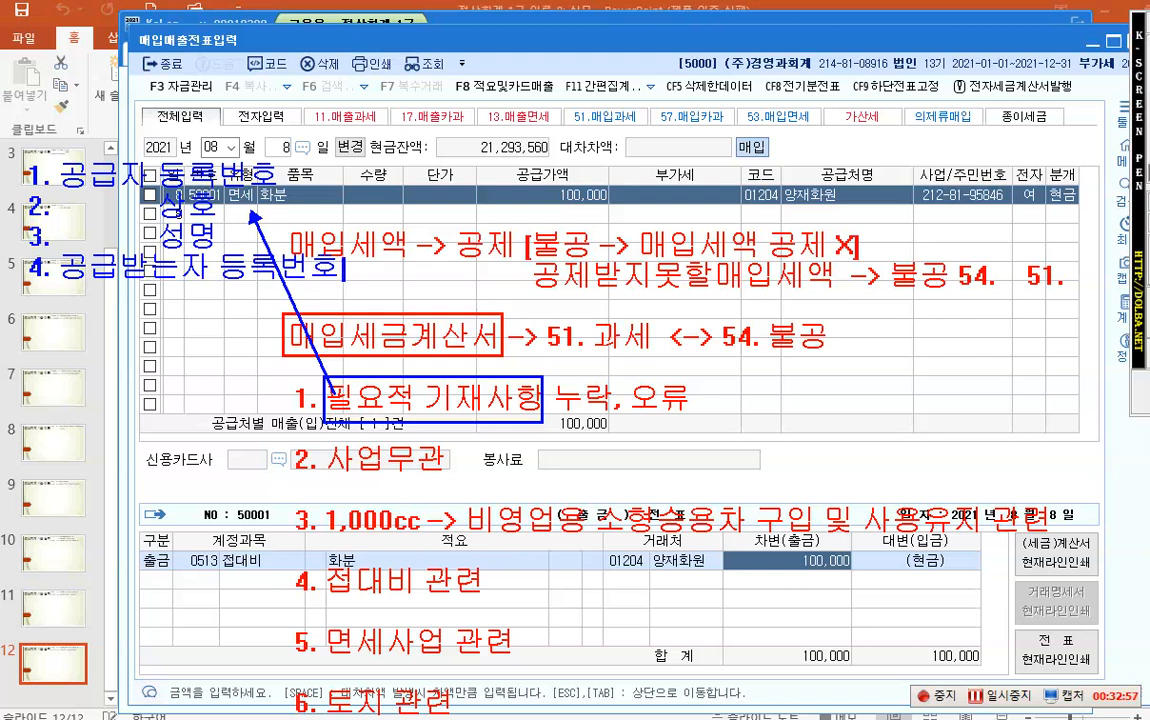
pyautogui.press('Return')
pyautogui.write('5')
pyautogui.write('.')
pyautogui.write('작성연')
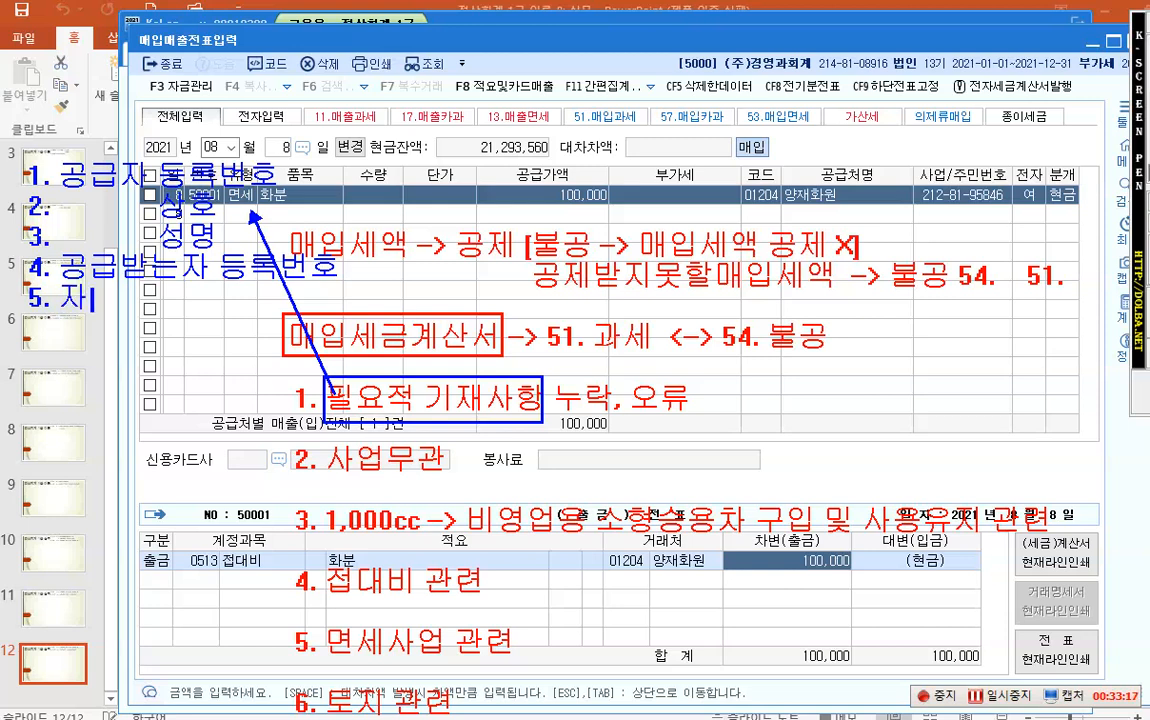
pyautogui.write('월일')
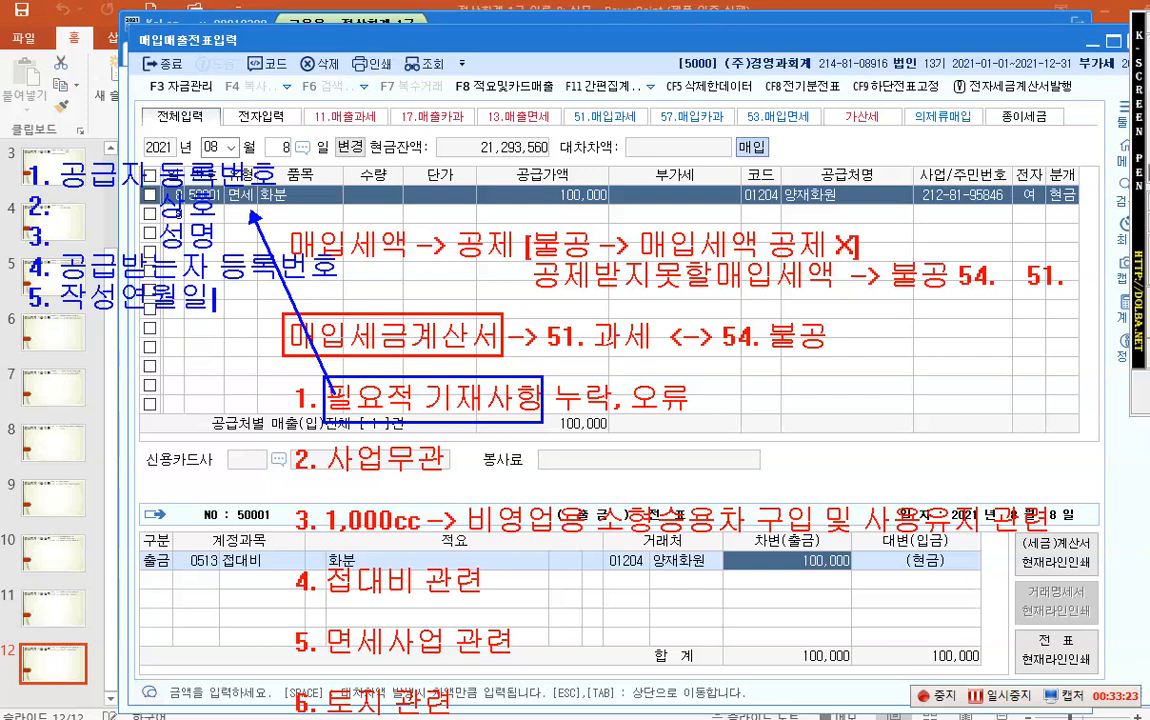
# - Finish the blue list of required items with "6. 공급가액" and "7. 세액"
pyautogui.press('Return')
pyautogui.write('공급')
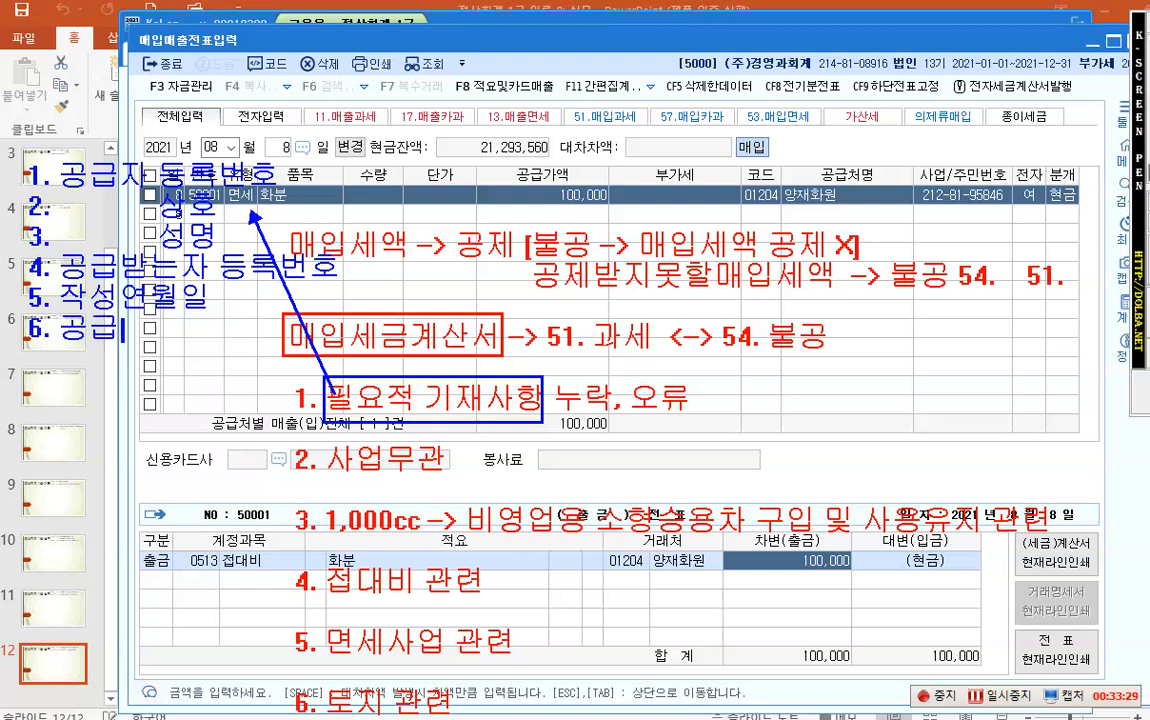
pyautogui.write('가애ㄱ')
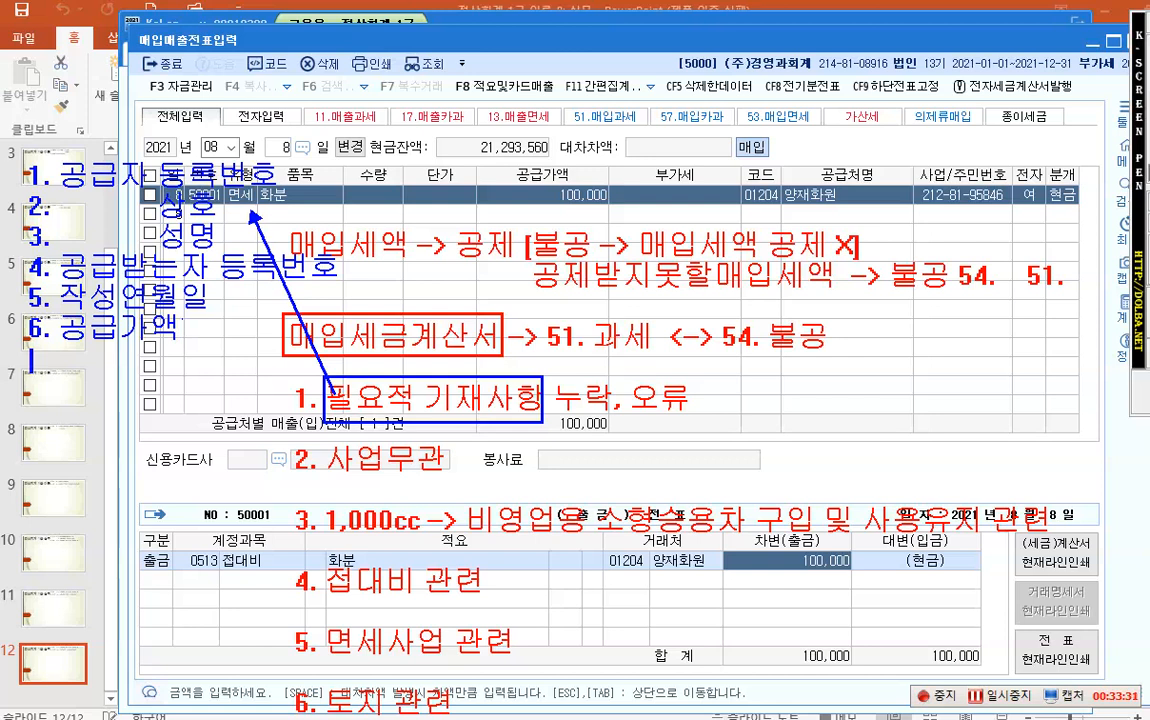
pyautogui.write('7. 세액')
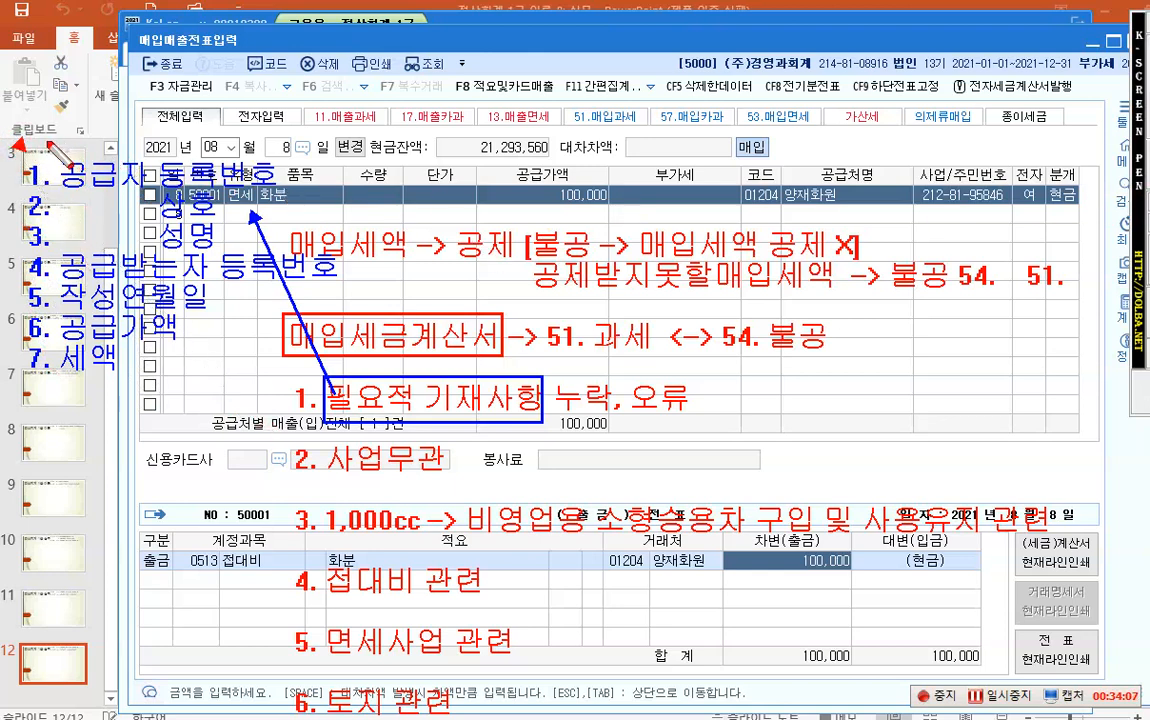
# - Draw a red arrow from 필요적 기재사항 up to the 현금잔액 amount and label its tip "임의적 기재사항"
pyautogui.moveTo(15, 125)
pyautogui.mouseDown()
pyautogui.moveTo(35, 335)
pyautogui.moveTo(305, 404)
pyautogui.moveTo(341, 326)
pyautogui.moveTo(141, 332)
pyautogui.moveTo(165, 308)
pyautogui.moveTo(34, 124)
pyautogui.moveTo(18, 122)
pyautogui.mouseUp()
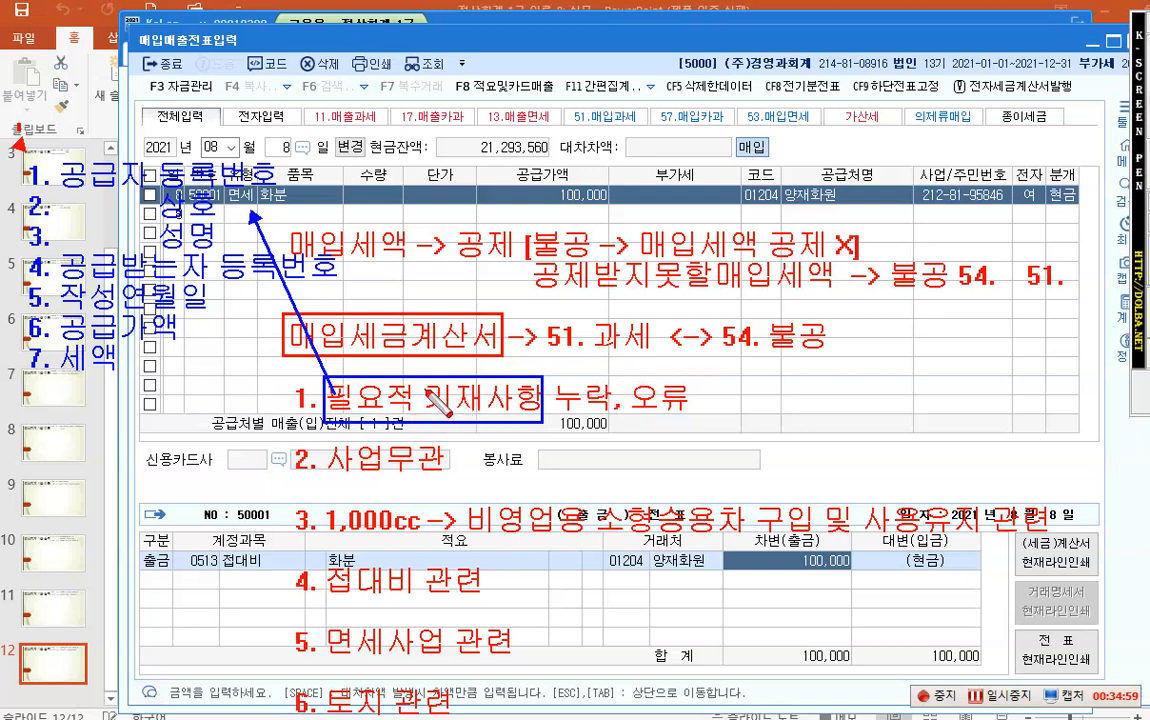
pyautogui.moveTo(420, 386); pyautogui.dragTo(545, 148)
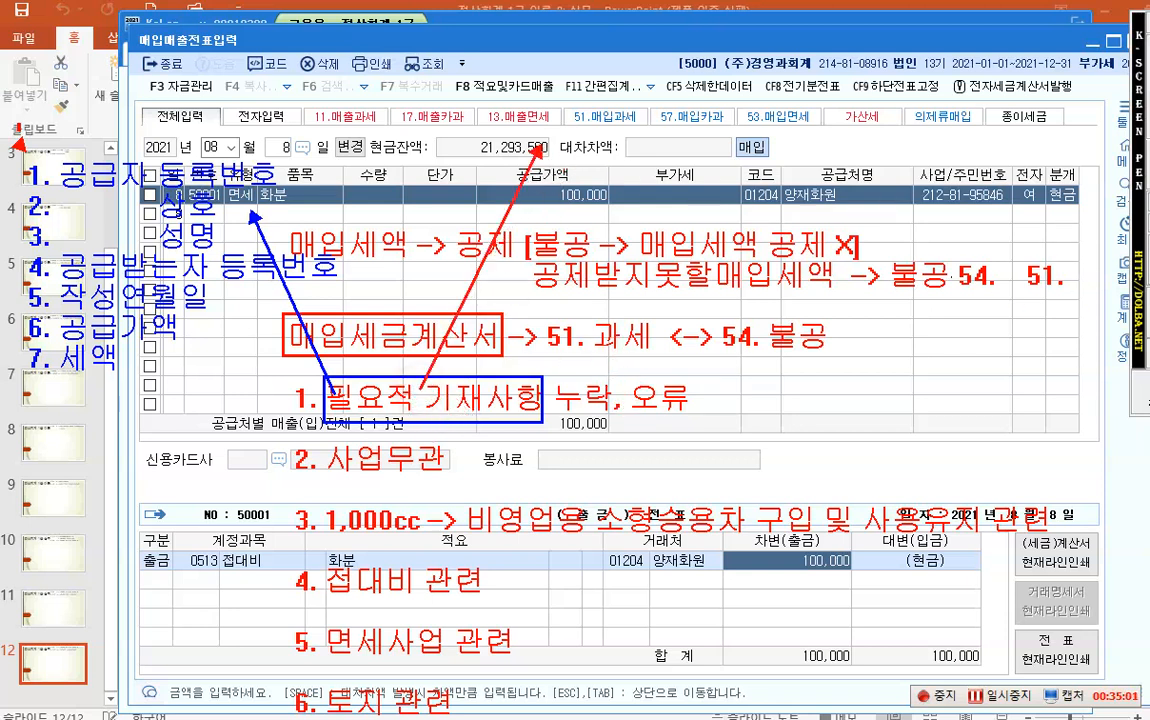
pyautogui.click(548, 115)
pyautogui.write('임의적 ')
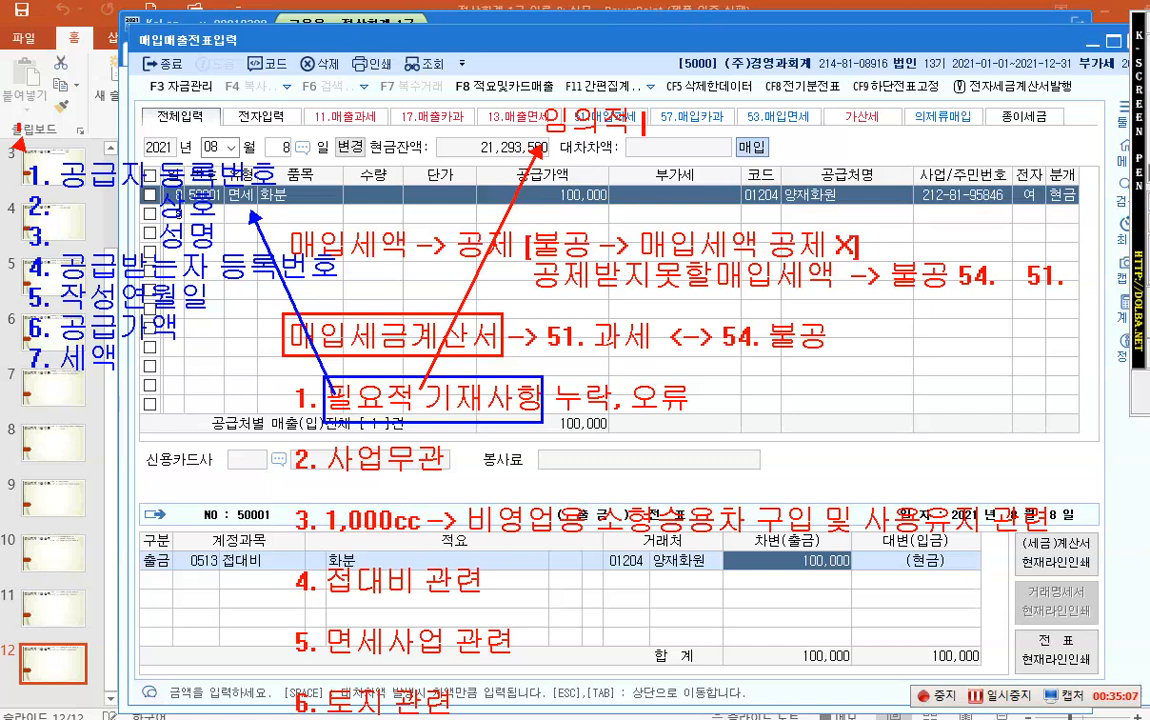
pyautogui.write('기재사')
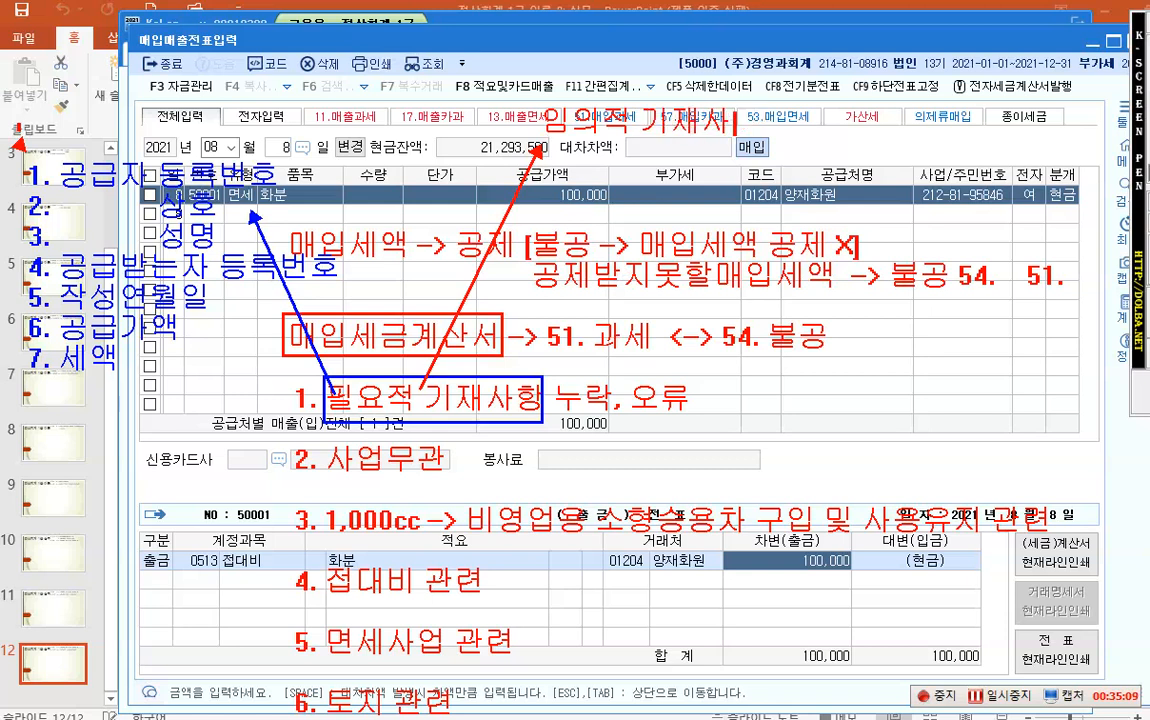
pyautogui.write('항')
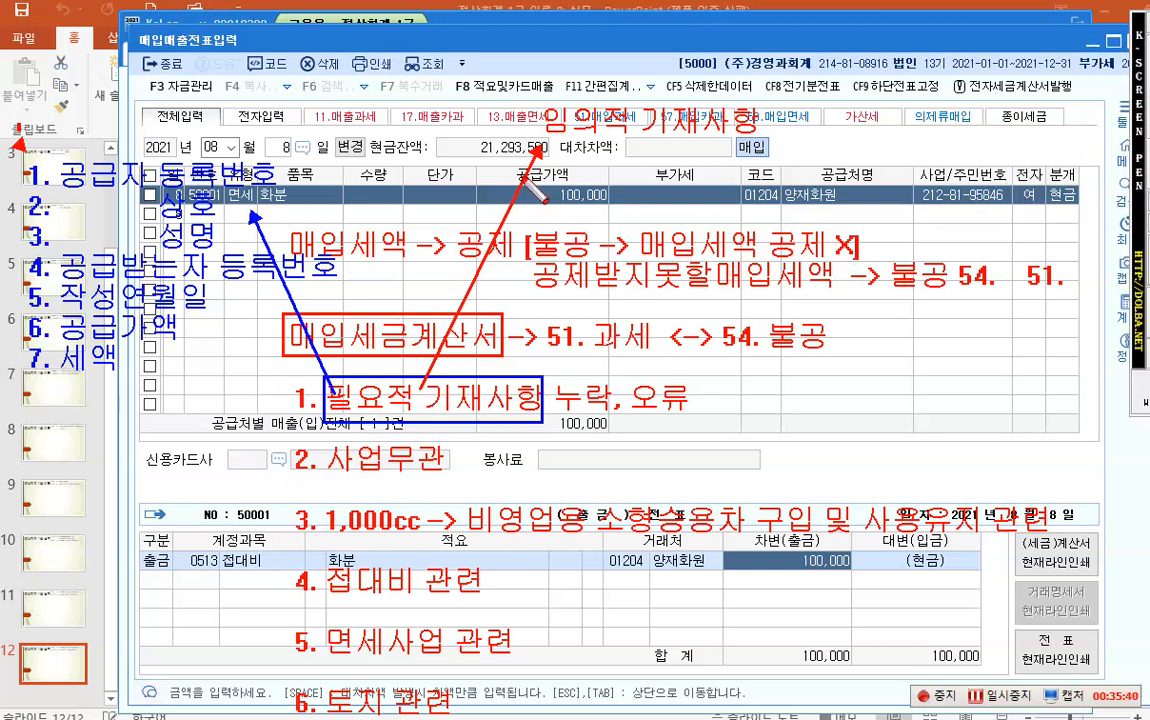
# - Draw red boxes around 공급자 in item 1 and 공급받는자 in item 4 of the blue list
pyautogui.moveTo(59, 153); pyautogui.dragTo(149, 194)
pyautogui.moveTo(56, 247)
pyautogui.mouseDown()
pyautogui.moveTo(190, 262)
pyautogui.moveTo(237, 282)
pyautogui.mouseUp()
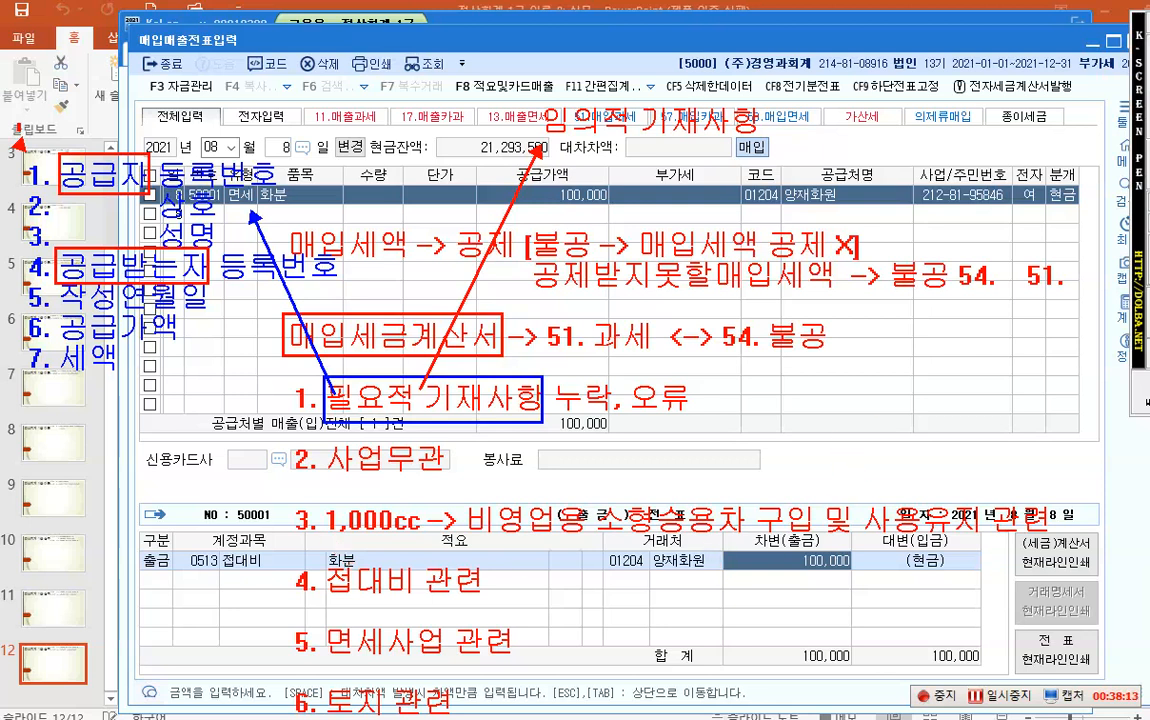
# - Box 1,000cc in red and draw a red arrow from it up to the label "배기량 -> 경차"
pyautogui.moveTo(321, 500); pyautogui.dragTo(434, 545)
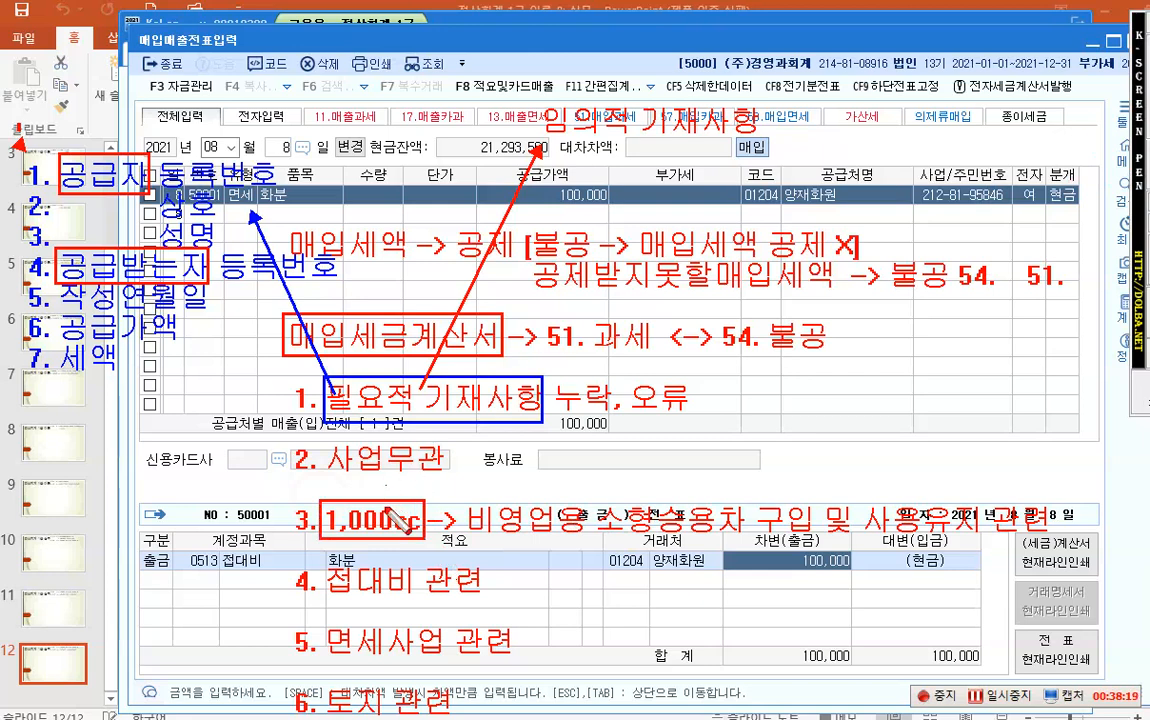
pyautogui.moveTo(427, 526); pyautogui.dragTo(547, 477)
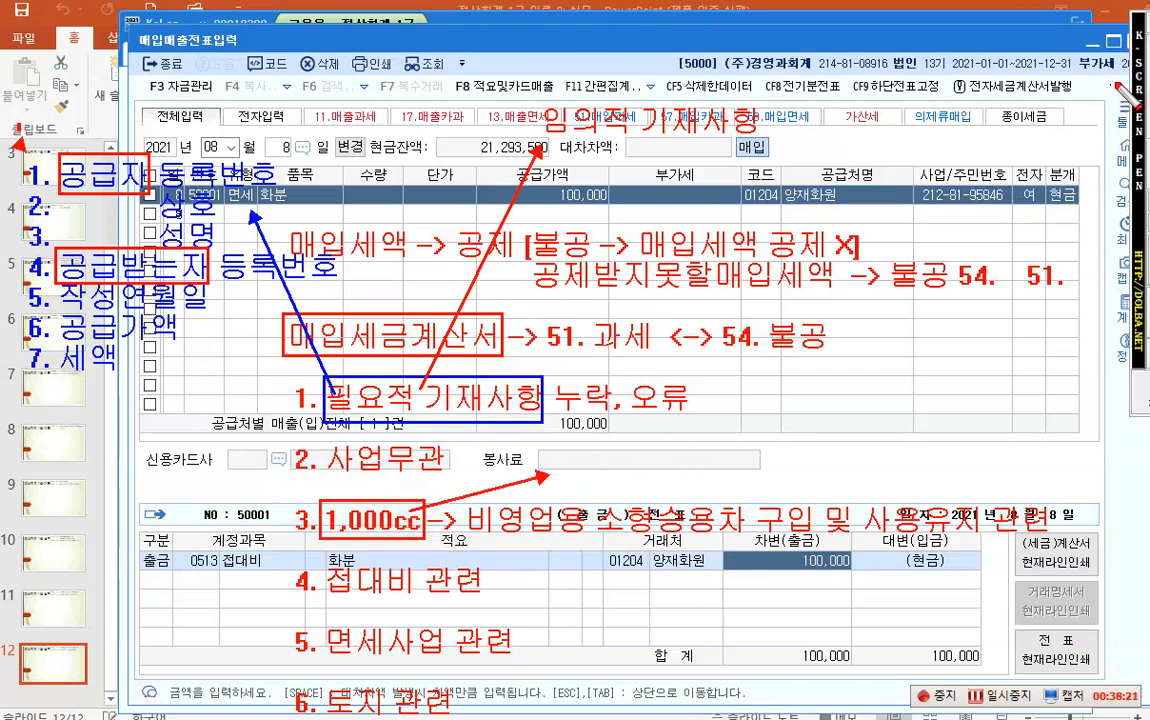
pyautogui.click(1148, 172)
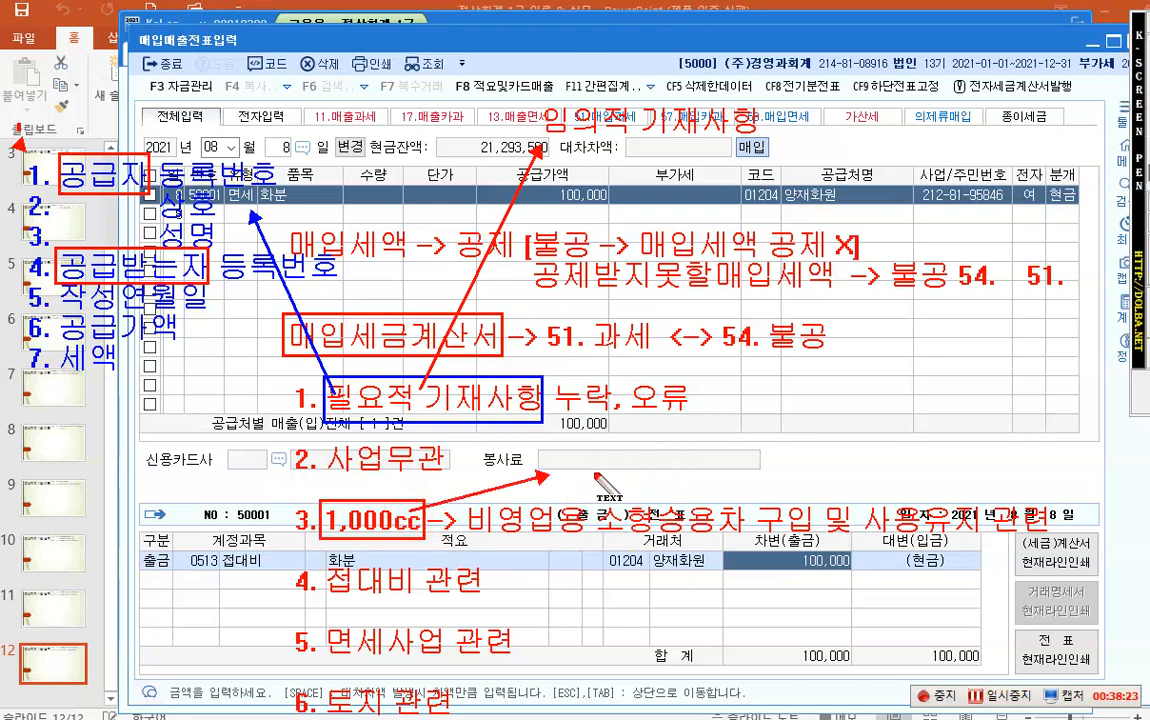
pyautogui.click(562, 466)
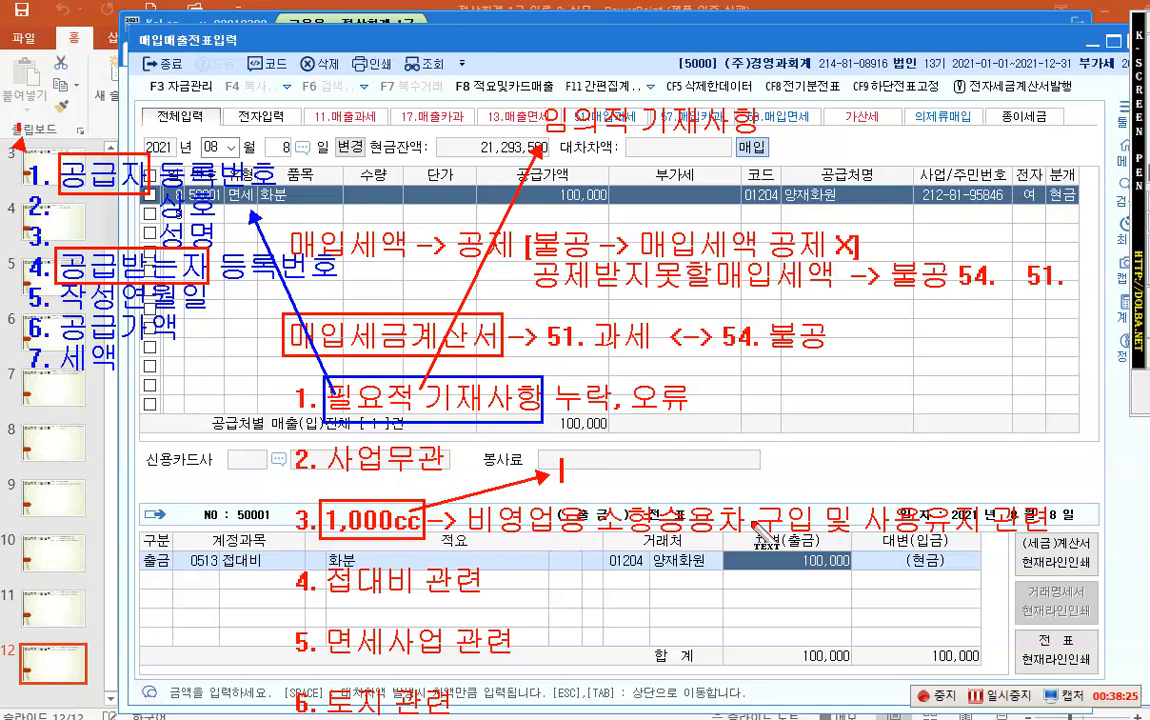
pyautogui.write('배기량')
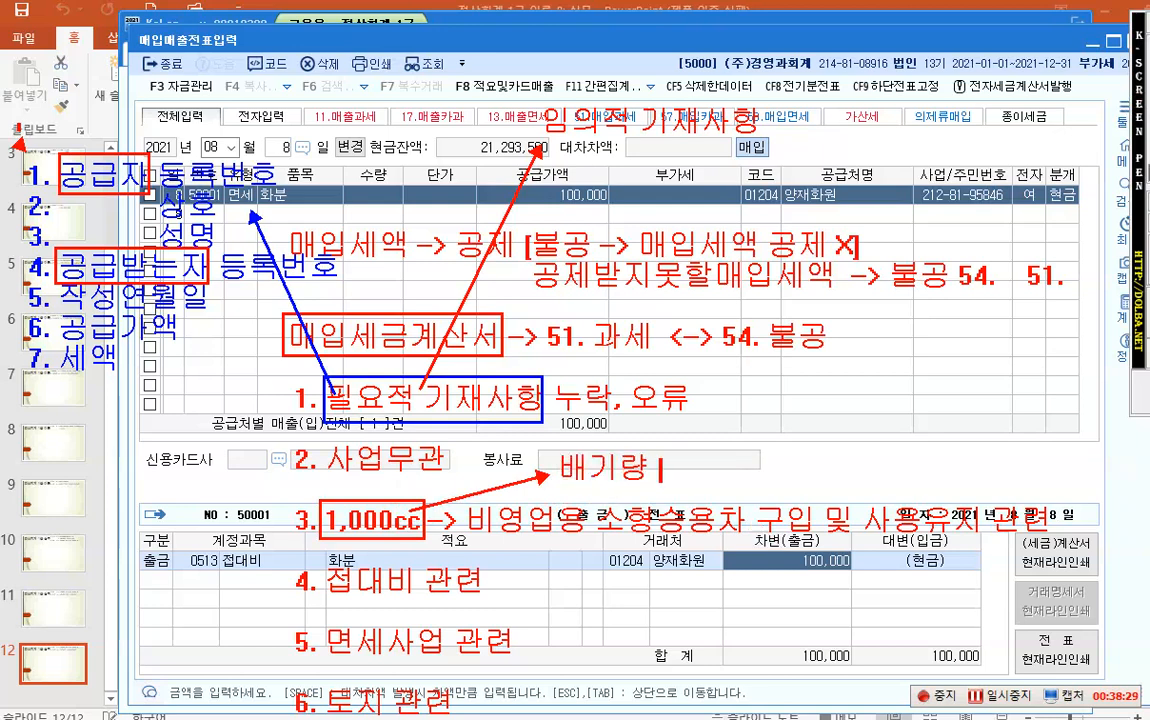
pyautogui.write(' -> 경')
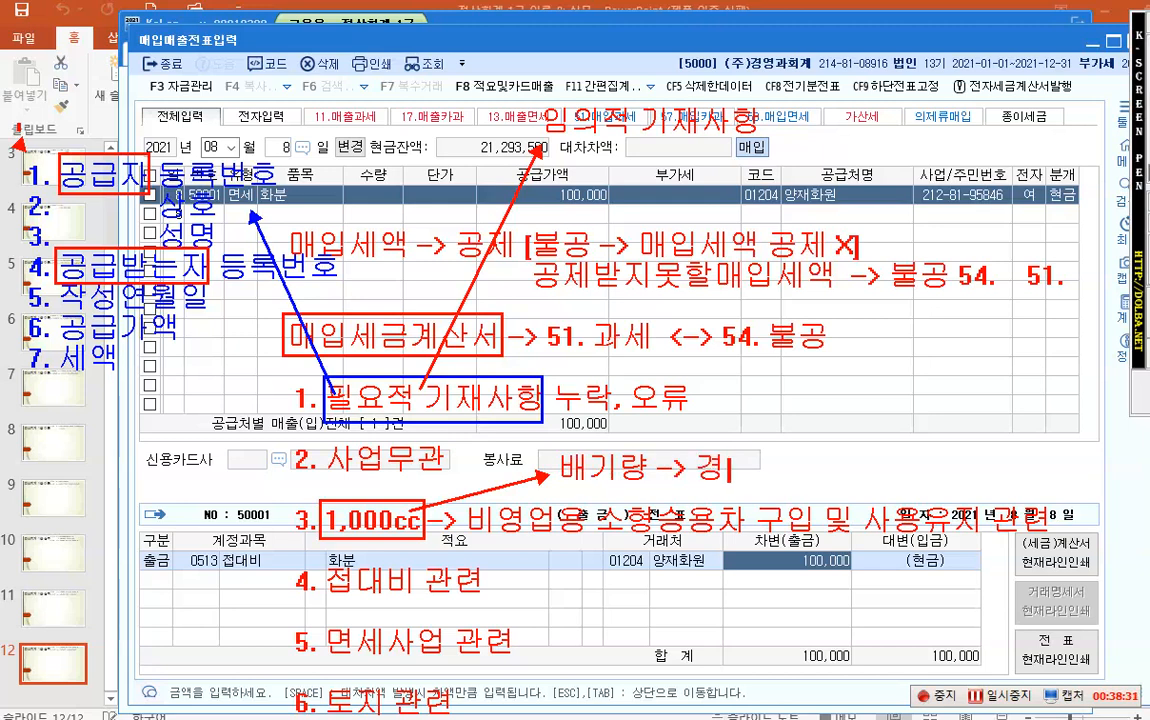
pyautogui.write('차')
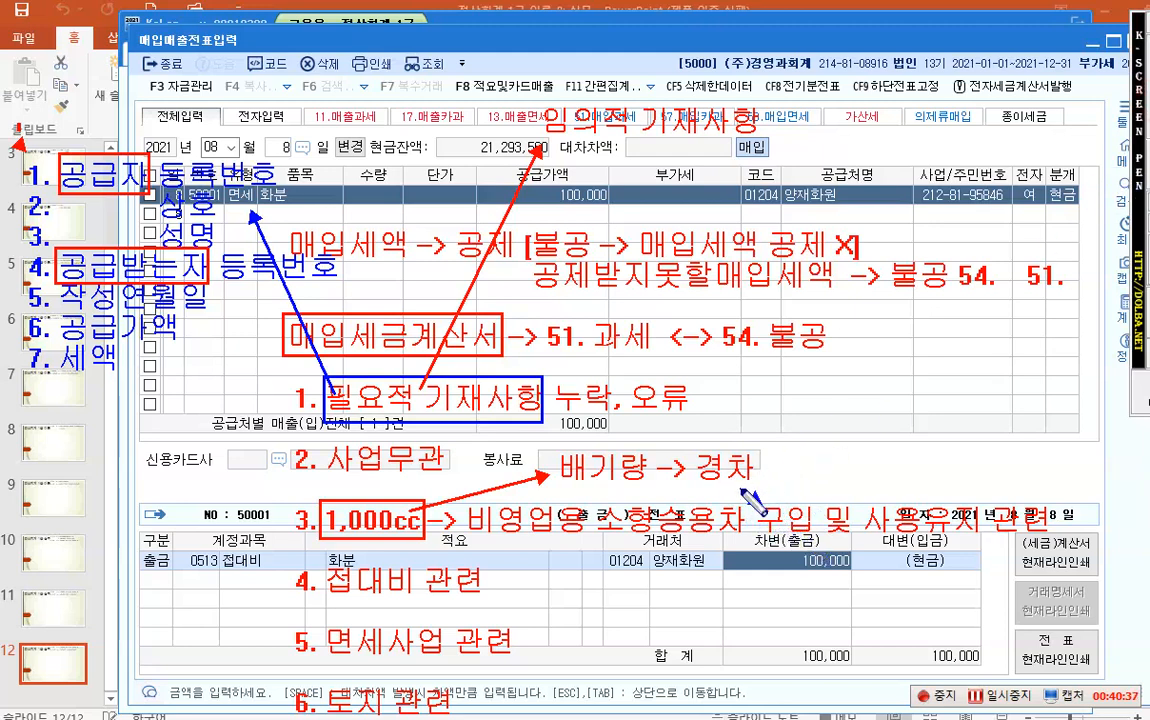
# - Circle 구입 and 유지 in item 3, 54. 불공, and 면세사업 in item 5 with blue ellipses
pyautogui.moveTo(819, 548); pyautogui.dragTo(818, 547)
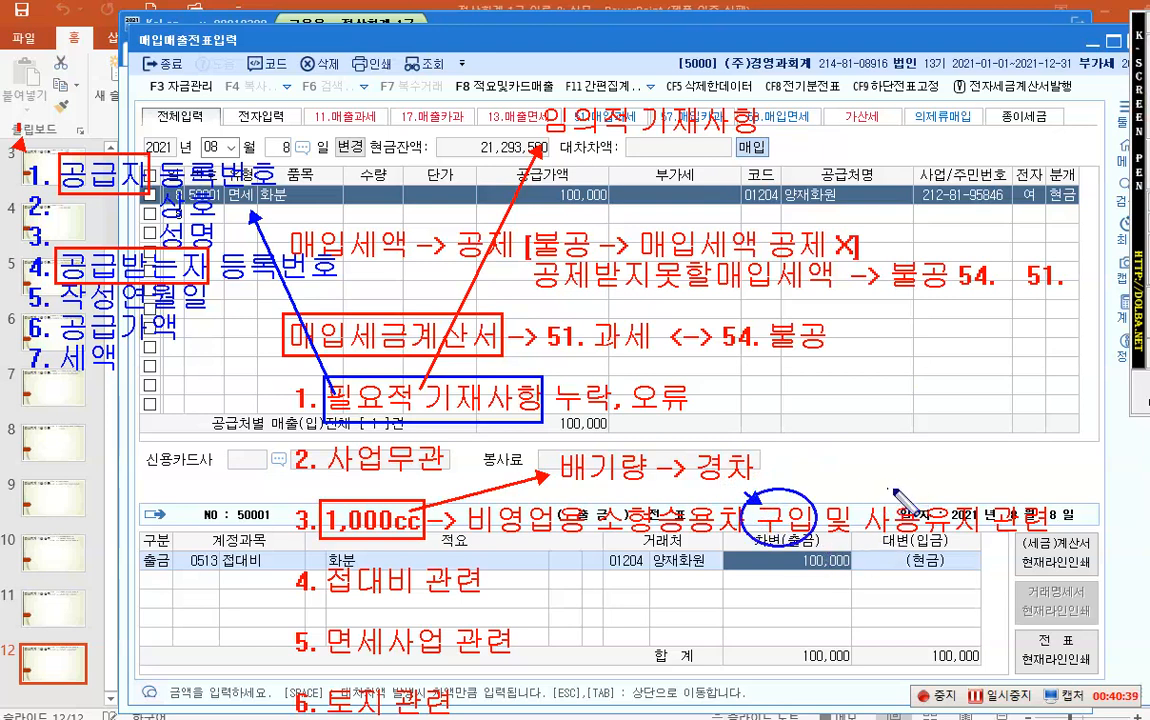
pyautogui.moveTo(925, 490); pyautogui.dragTo(985, 548)
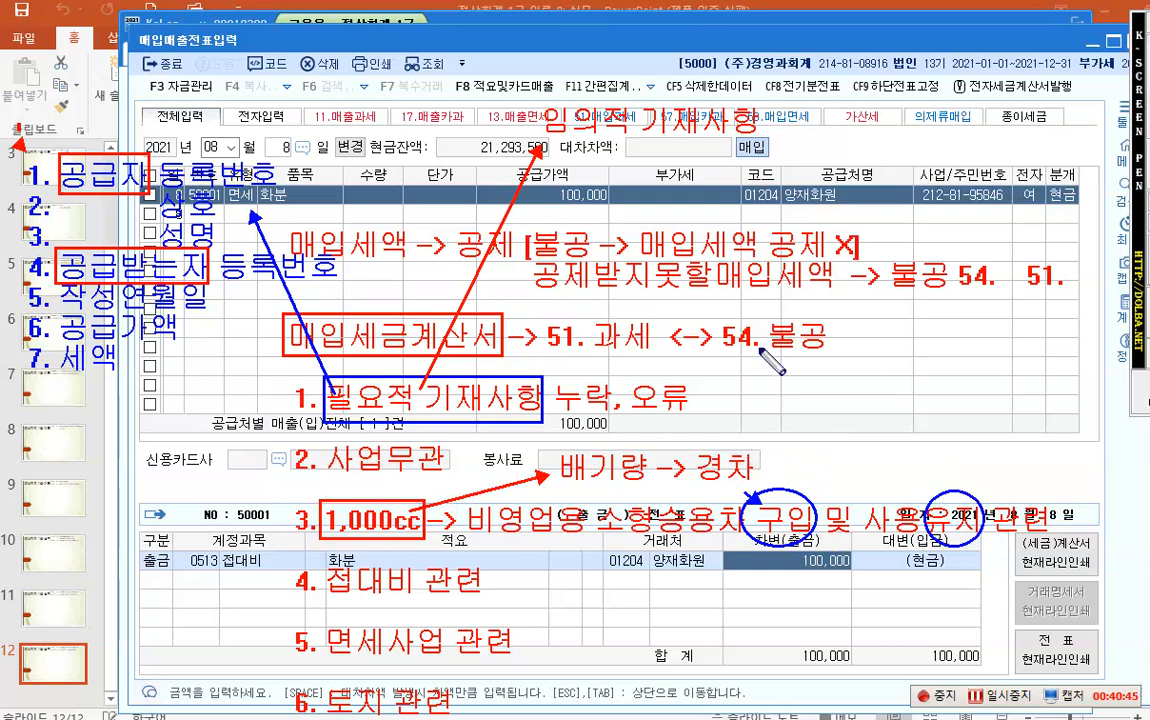
pyautogui.moveTo(709, 304); pyautogui.dragTo(838, 376)
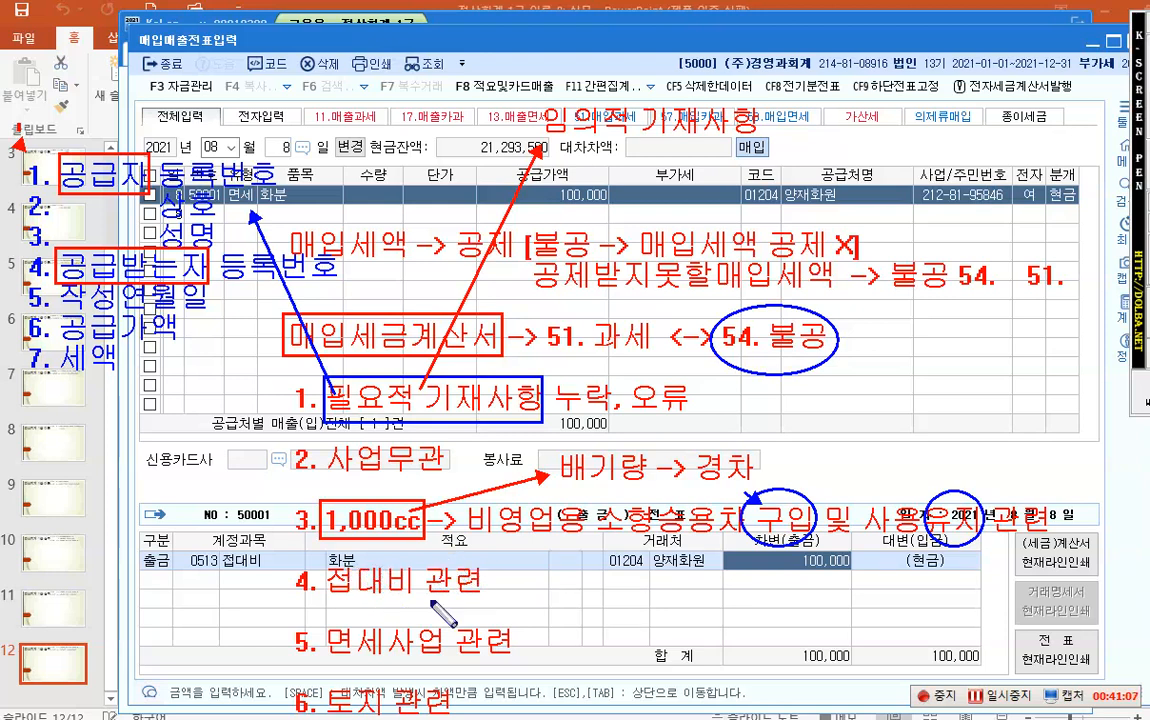
pyautogui.moveTo(312, 621); pyautogui.dragTo(455, 664)
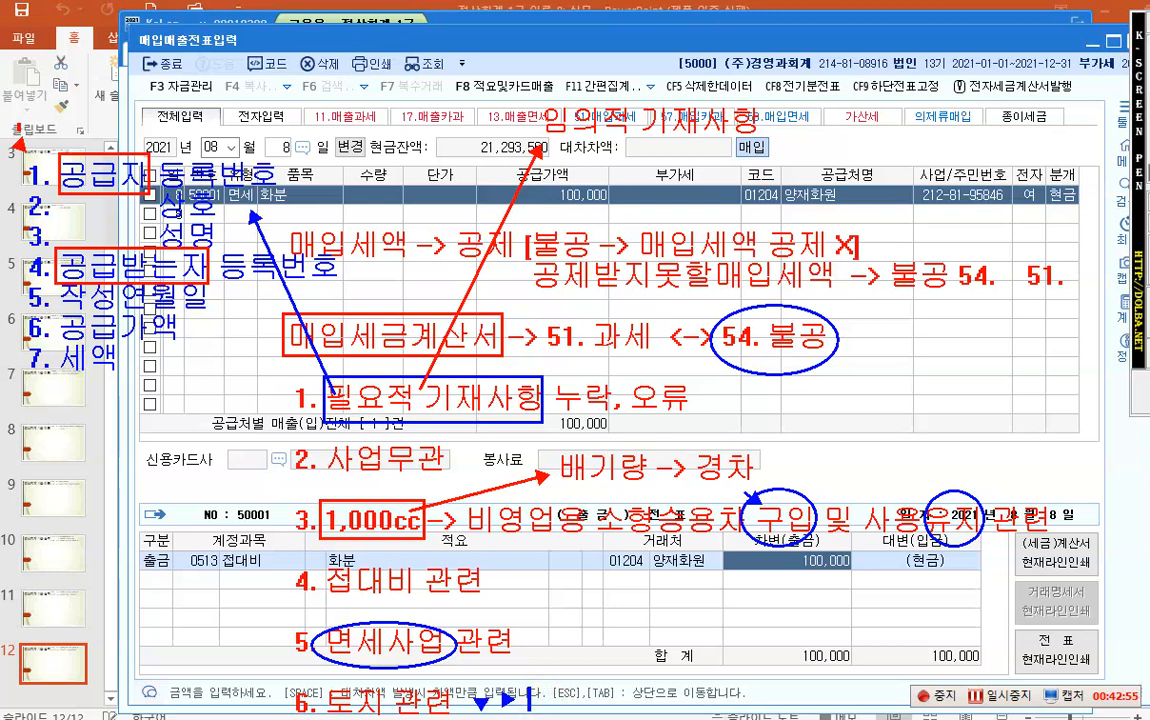
# - Write the blue note "중개수수료 철거 토지정지비" beside item 6, 토지 관련
pyautogui.write('중개수')
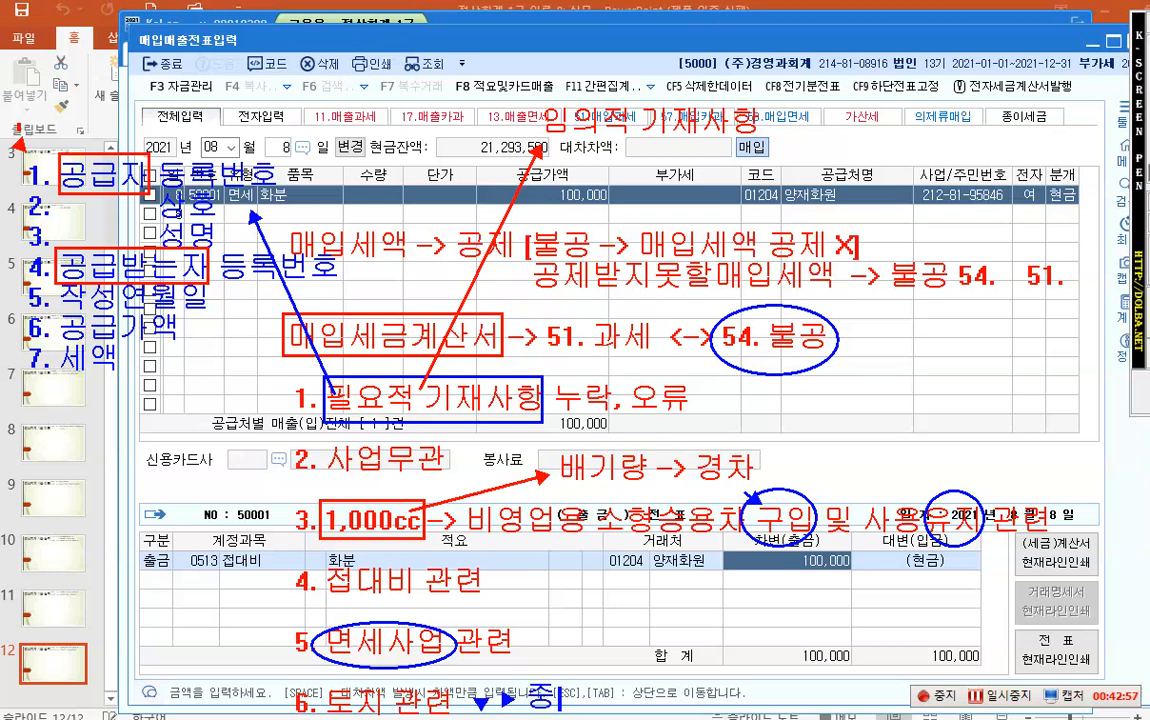
pyautogui.write('수료')
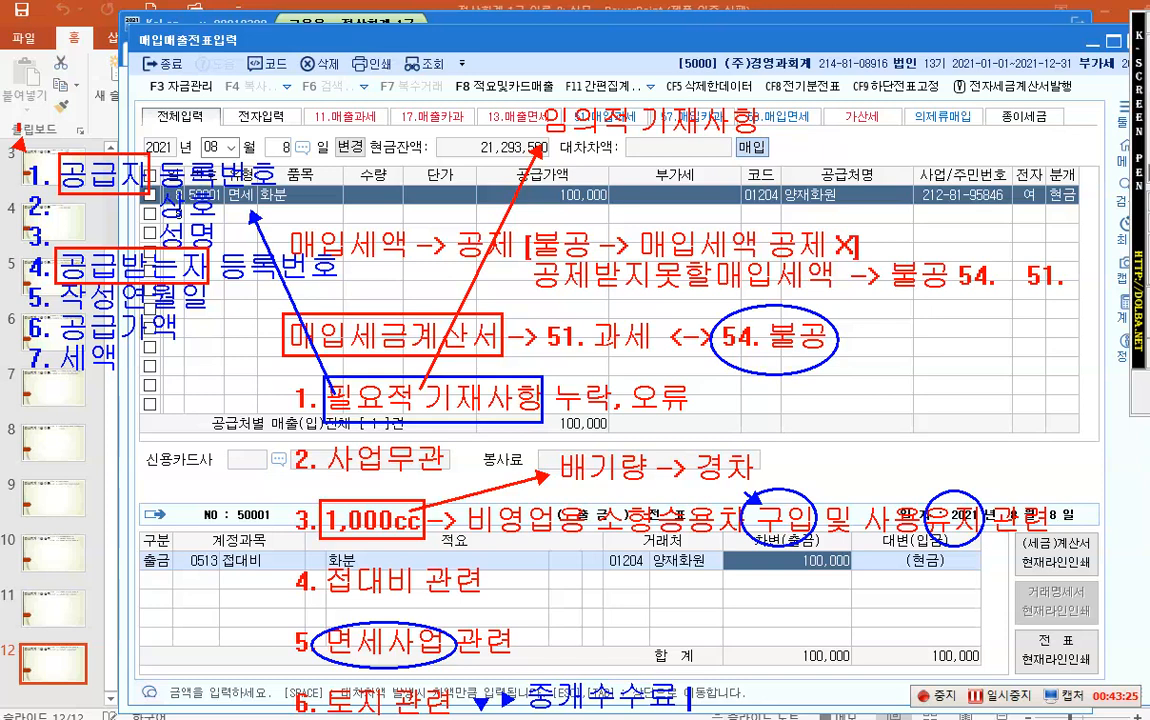
pyautogui.write('철거')
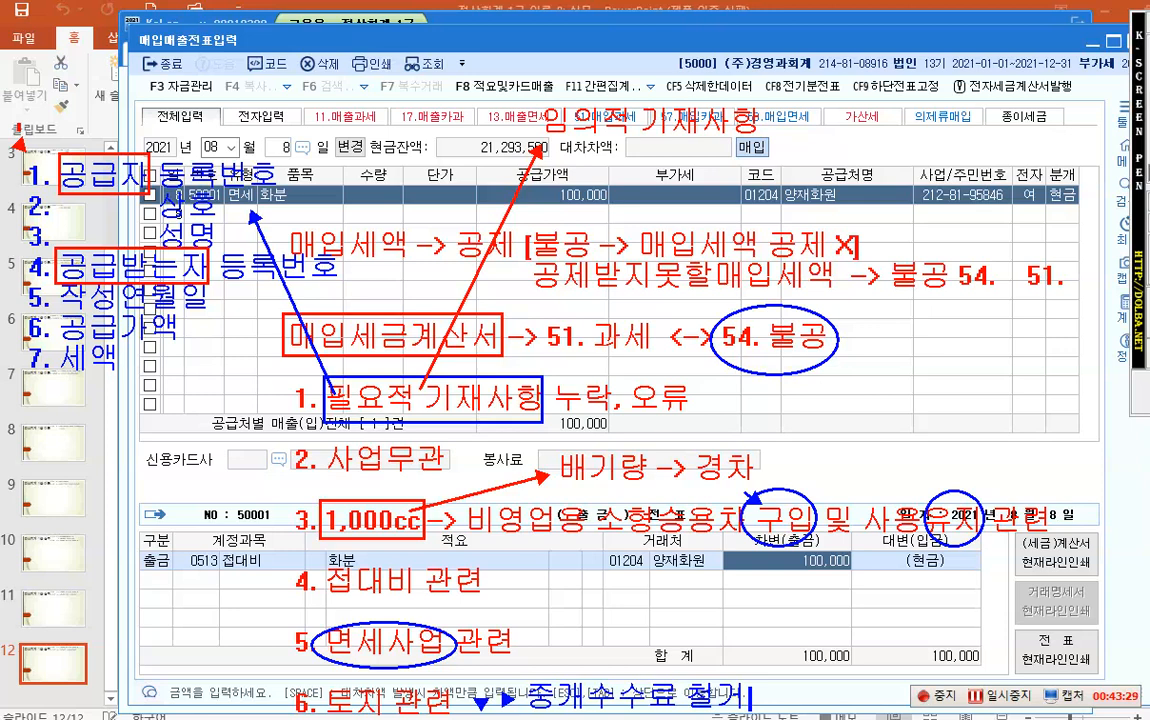
pyautogui.write('지')
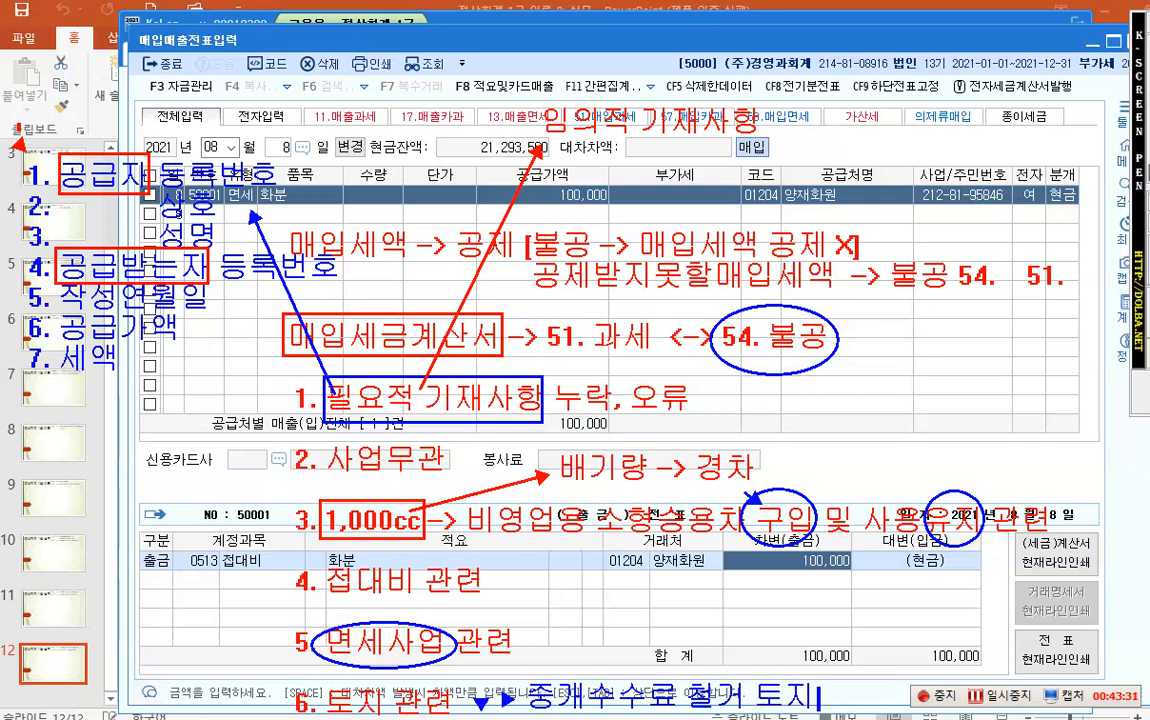
pyautogui.write('저ㅇ')
pyautogui.write('저')
pyautogui.press('BackSpace')
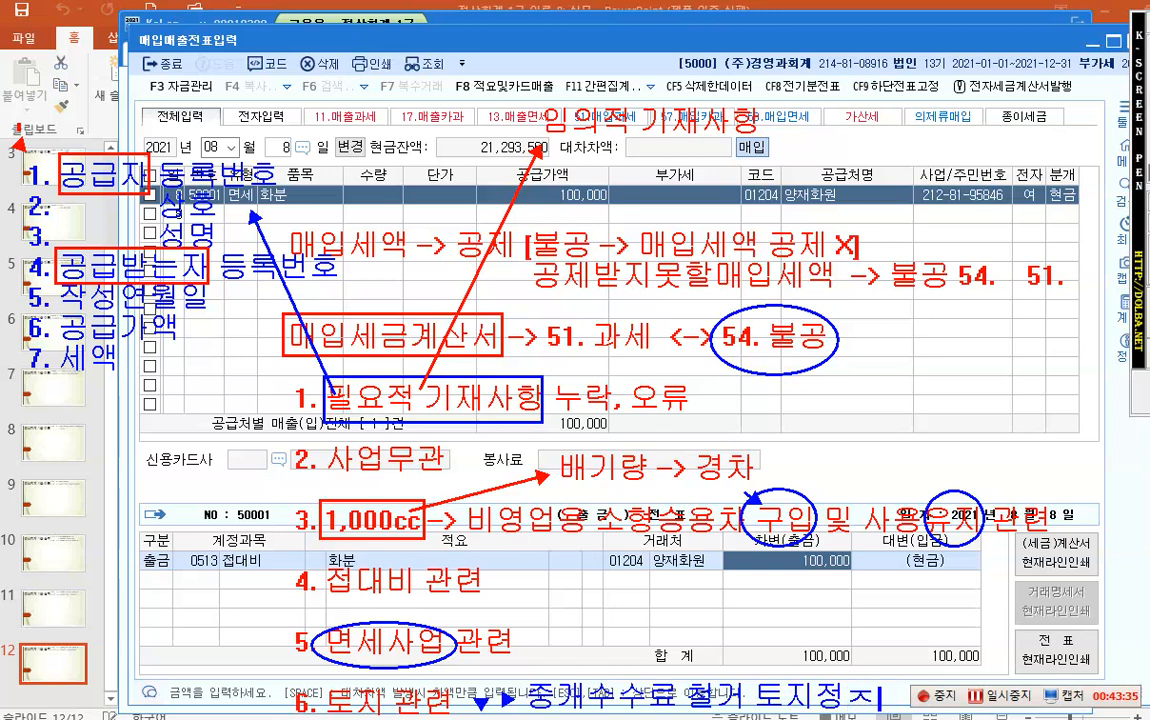
pyautogui.write('ㅣ')
pyautogui.write('비')
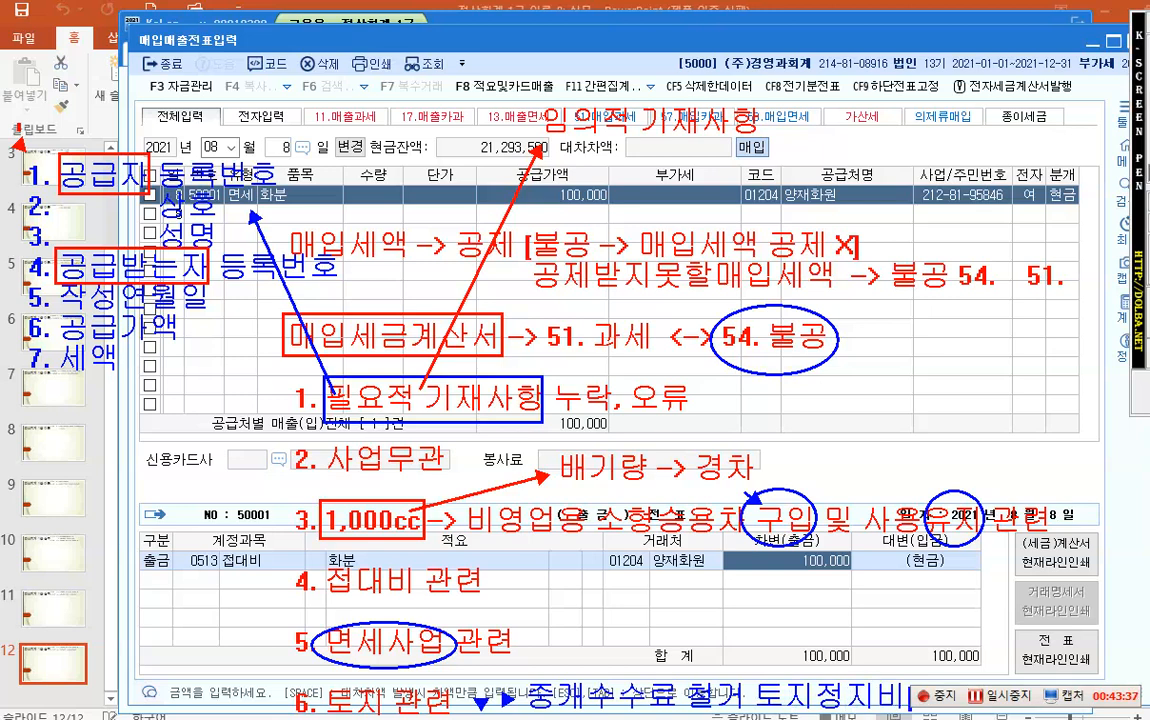